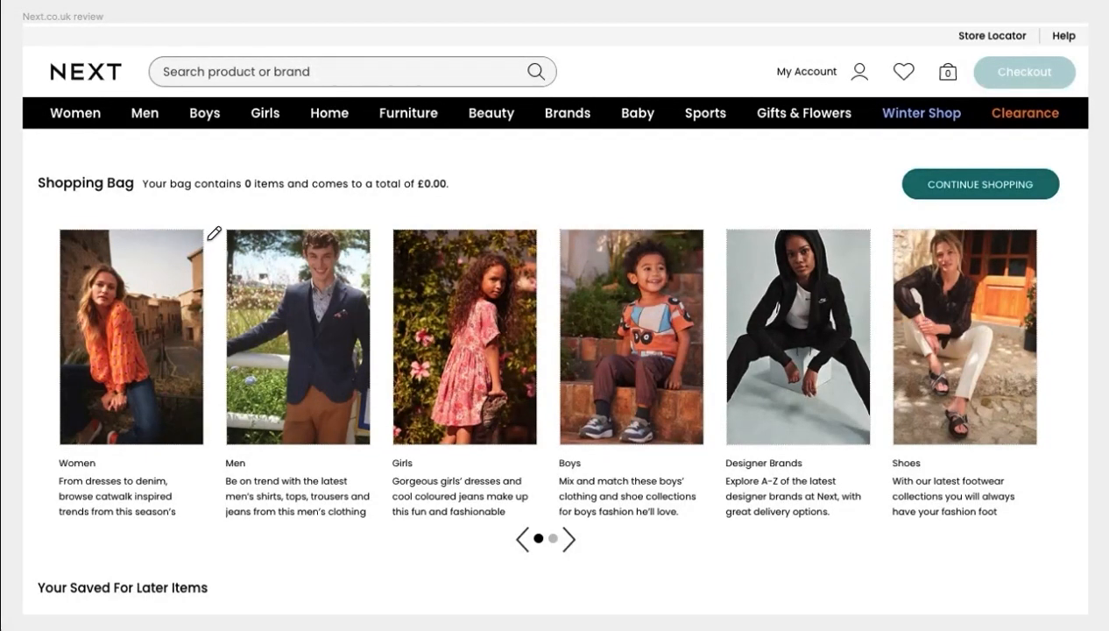
Mark the Women image's upper-right corner in red, bracket the Women caption, and add alignment marks beside the Women and Men captions
click(203, 230)
mouse_move(51, 449)
mouse_down()
mouse_move(53, 548)
mouse_move(113, 544)
mouse_up()
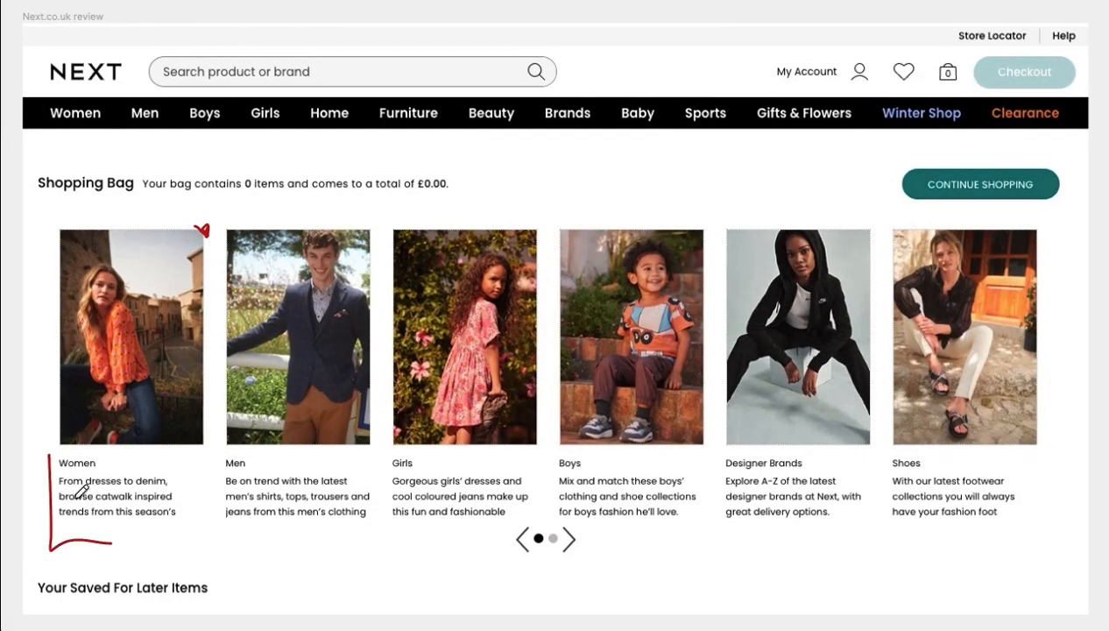
drag(51, 448, 73, 448)
drag(99, 457, 110, 455)
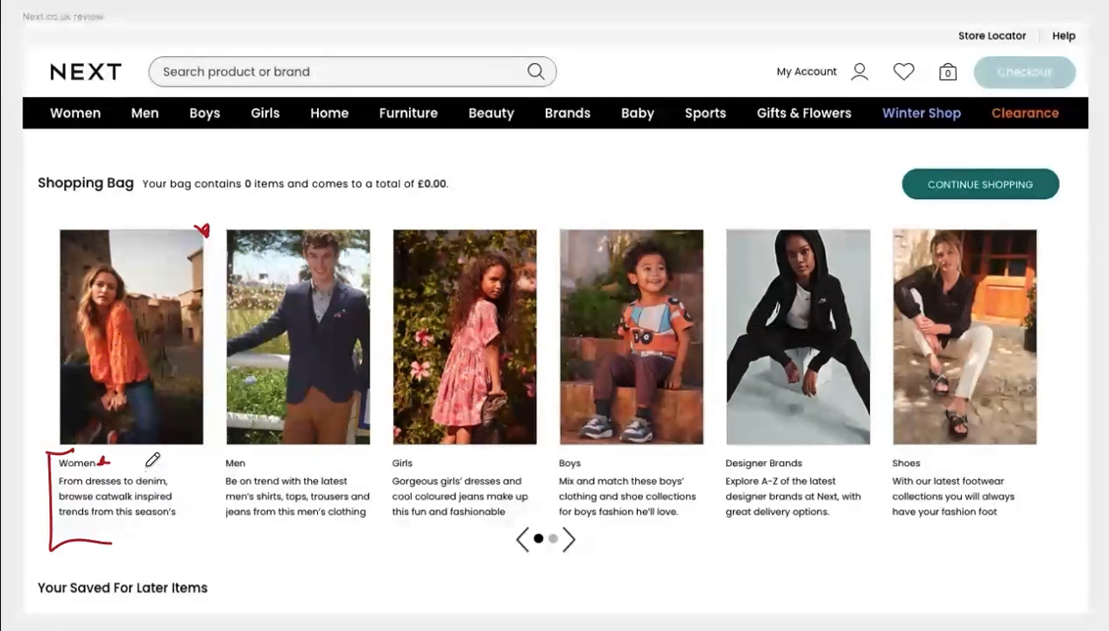
drag(217, 468, 211, 501)
Circle the carousel controls in red and mark their two arrows and the tight gap beneath the Boys description
mouse_move(523, 532)
mouse_down()
mouse_move(522, 585)
mouse_move(571, 574)
mouse_move(590, 526)
mouse_move(558, 507)
mouse_move(527, 509)
mouse_up()
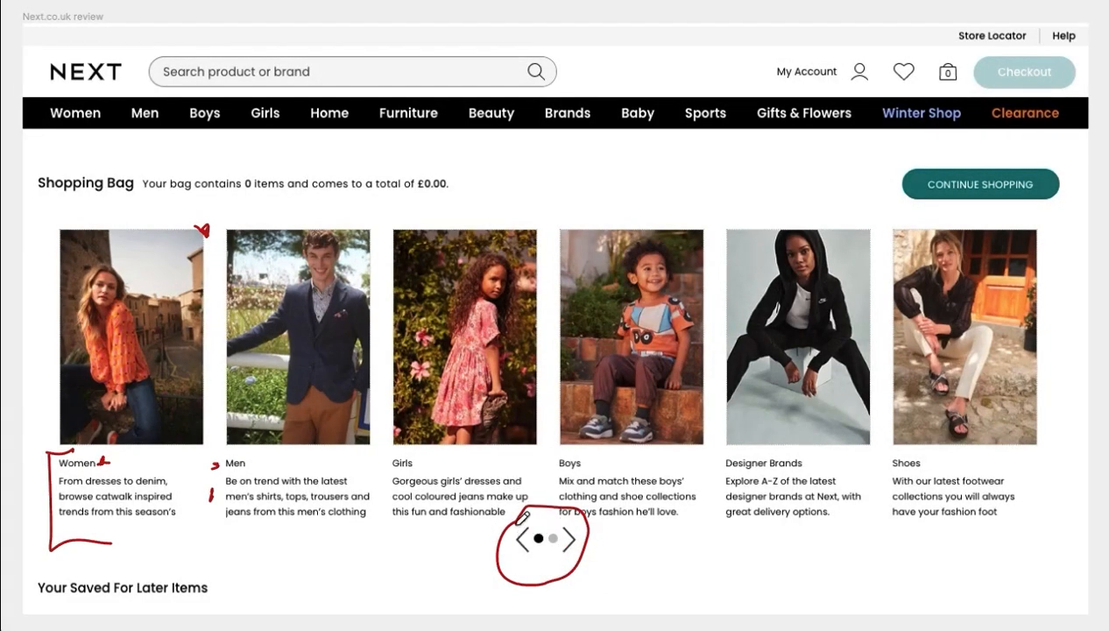
mouse_move(608, 530)
mouse_down()
mouse_move(611, 518)
mouse_move(604, 533)
mouse_move(615, 529)
mouse_up()
click(561, 539)
click(529, 543)
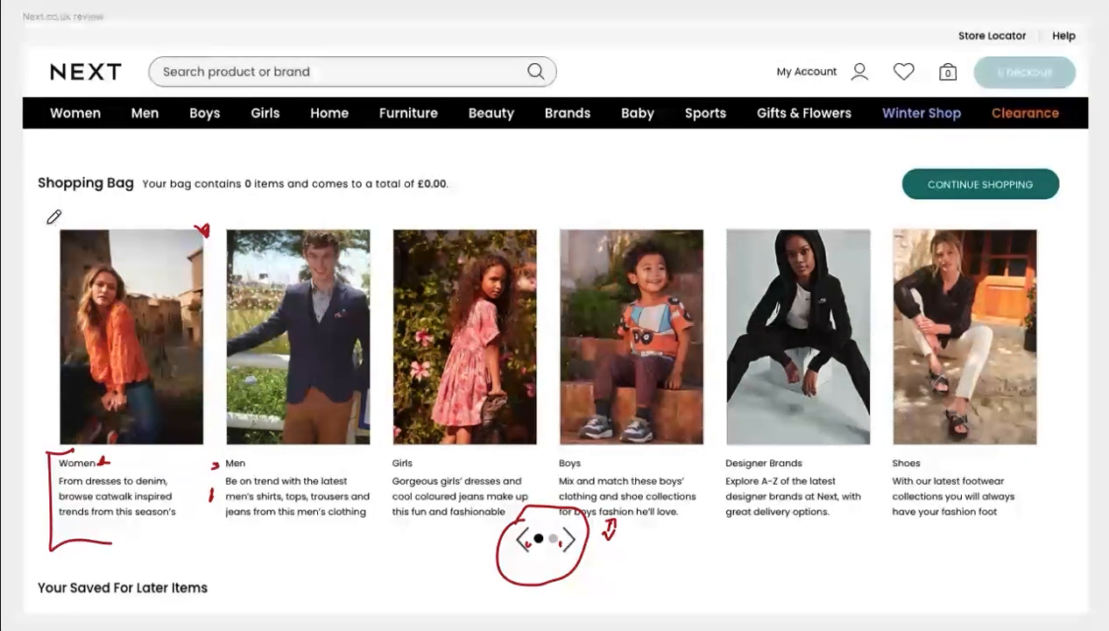
Mark the Women image's upper-left corner and draw a red line across the page between the Shopping Bag heading and the images
mouse_move(42, 220)
mouse_down()
mouse_move(48, 235)
mouse_move(60, 223)
mouse_up()
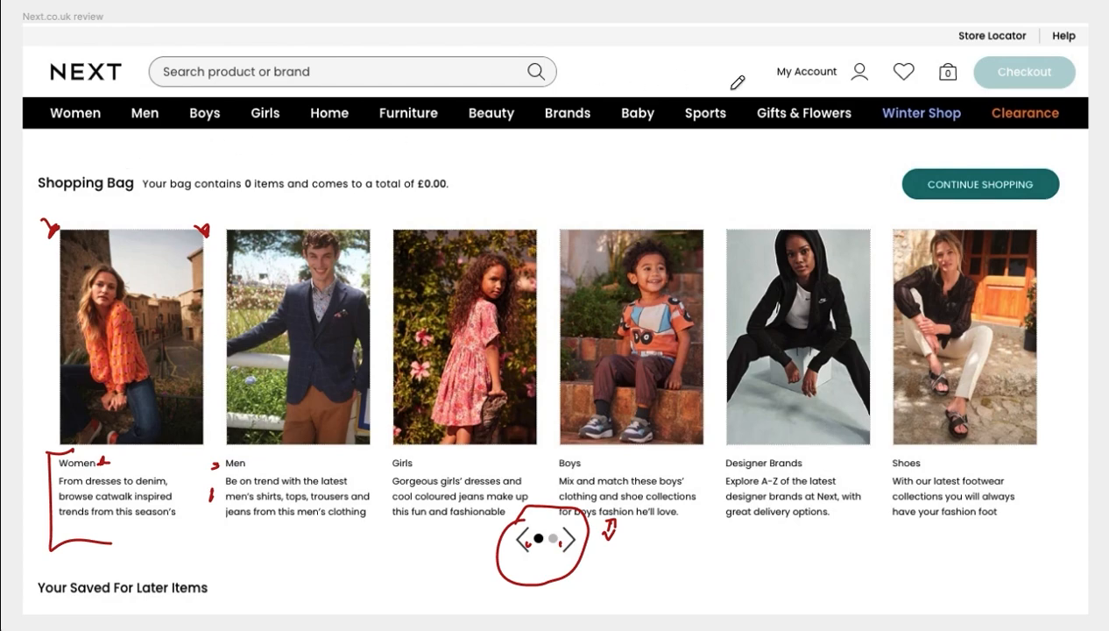
mouse_move(33, 211)
mouse_down()
mouse_move(383, 208)
mouse_move(674, 228)
mouse_move(1060, 216)
mouse_up()
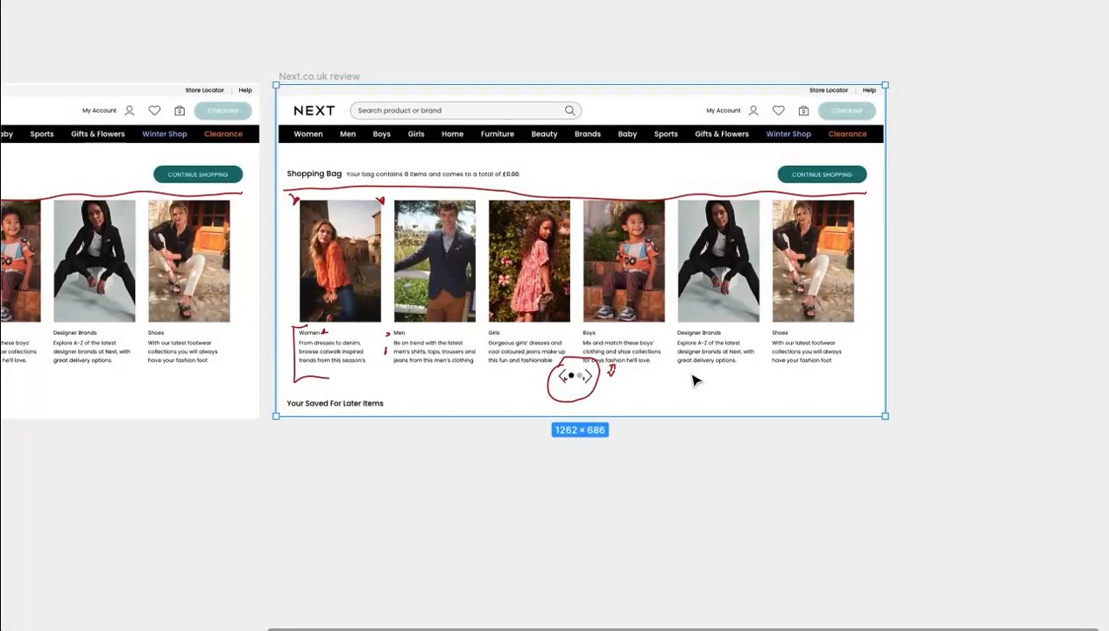
Crop the screenshot in the duplicated frame to 1262 × 210, keeping only the header and Shopping Bag row
key(ctrl+backslash)
click(621, 19)
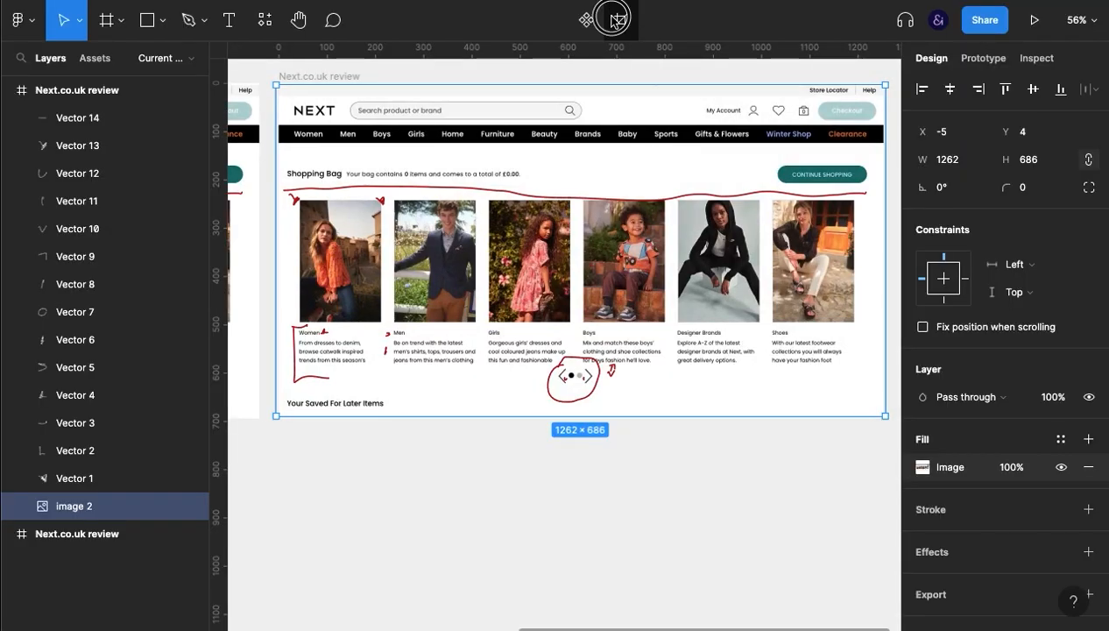
drag(574, 384, 568, 187)
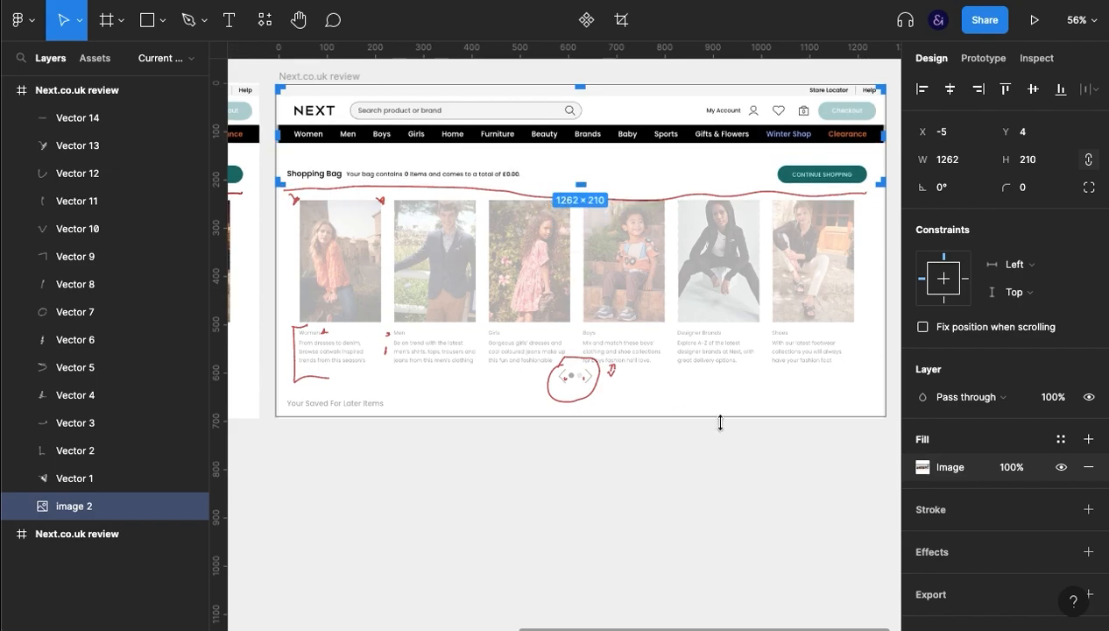
click(755, 454)
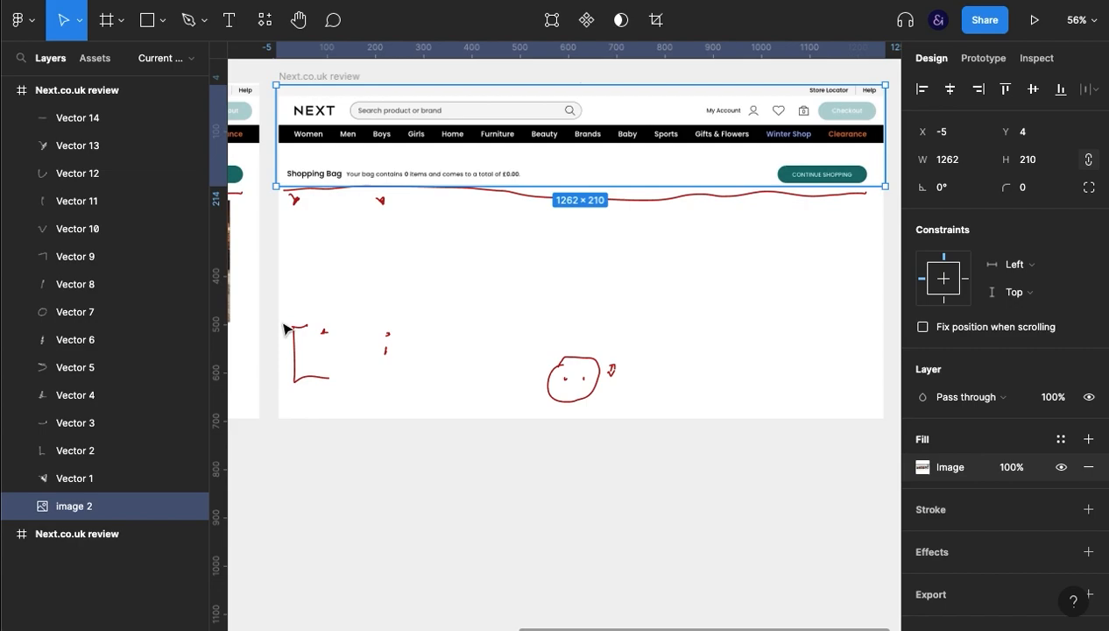
Delete all red annotation strokes from the duplicated frame and lock its cropped header image
click(509, 425)
drag(292, 296, 620, 411)
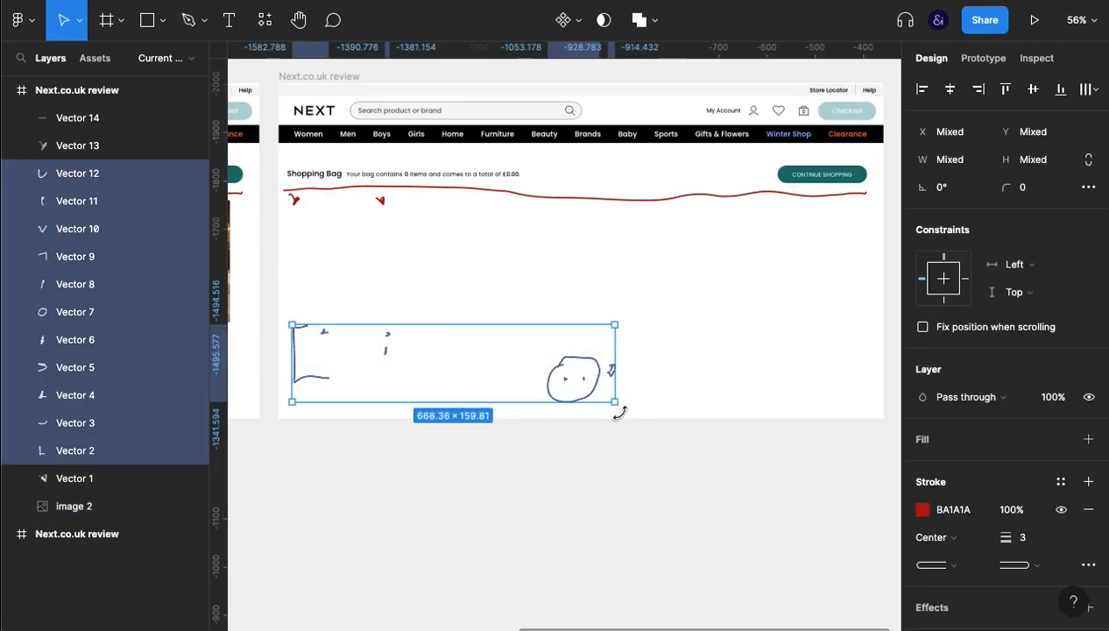
key(Delete)
click(312, 156)
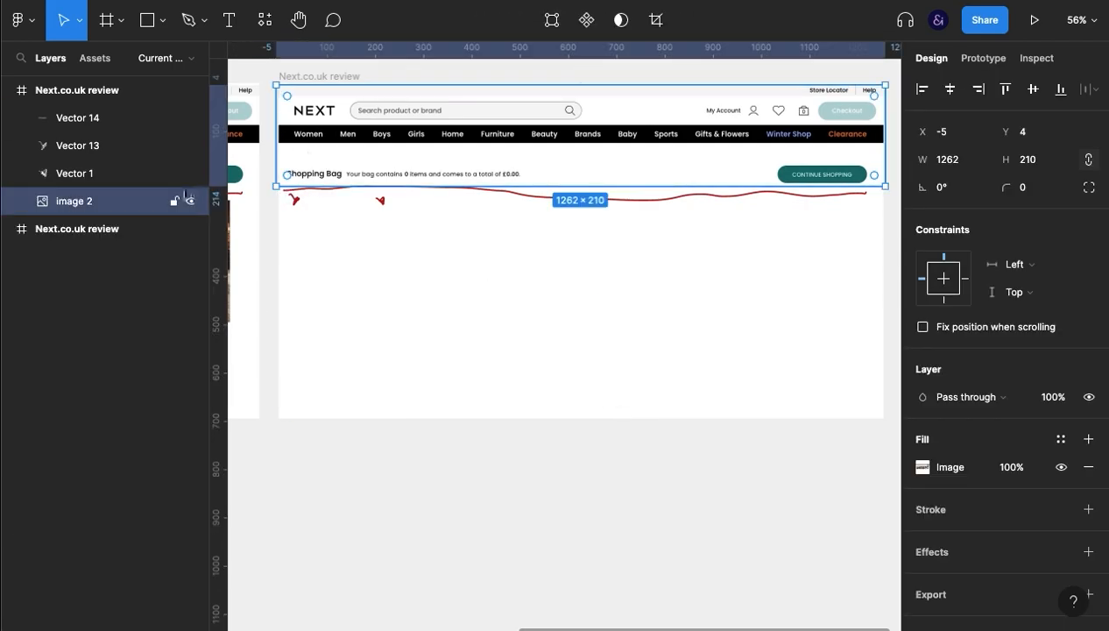
click(175, 201)
mouse_move(266, 174)
mouse_down()
mouse_move(505, 247)
mouse_move(891, 269)
mouse_up()
key(Delete)
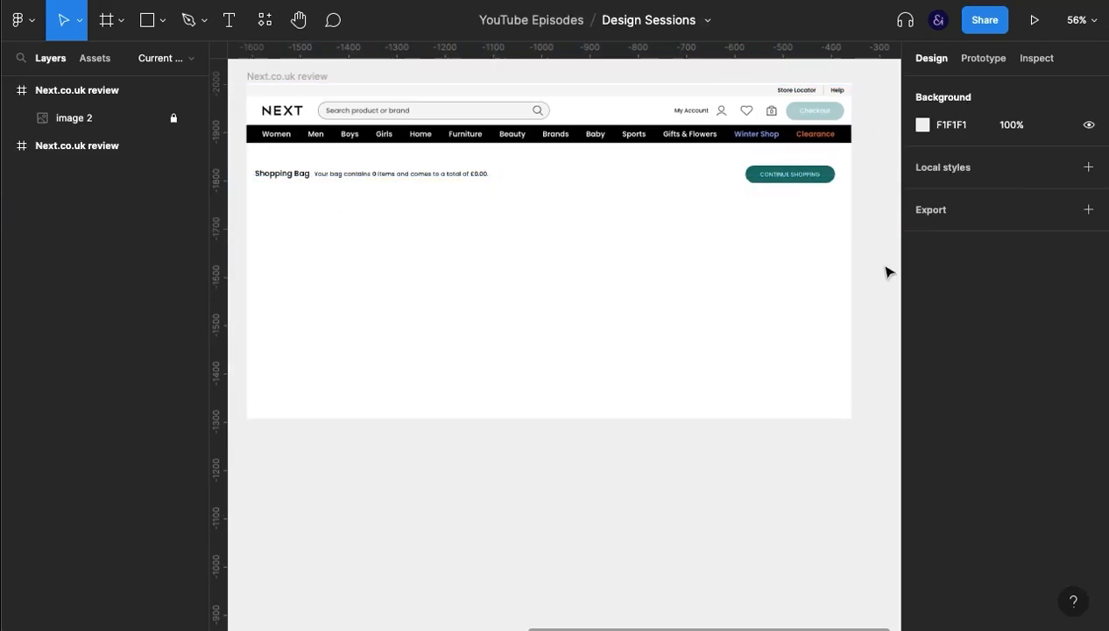
Draw a horizontal divider line about 1183 wide beneath the Shopping Bag row in the duplicated frame
scroll(723, 322, left, 2)
scroll(723, 322, up, 1)
key(ctrl+backslash)
drag(564, 319, 712, 312)
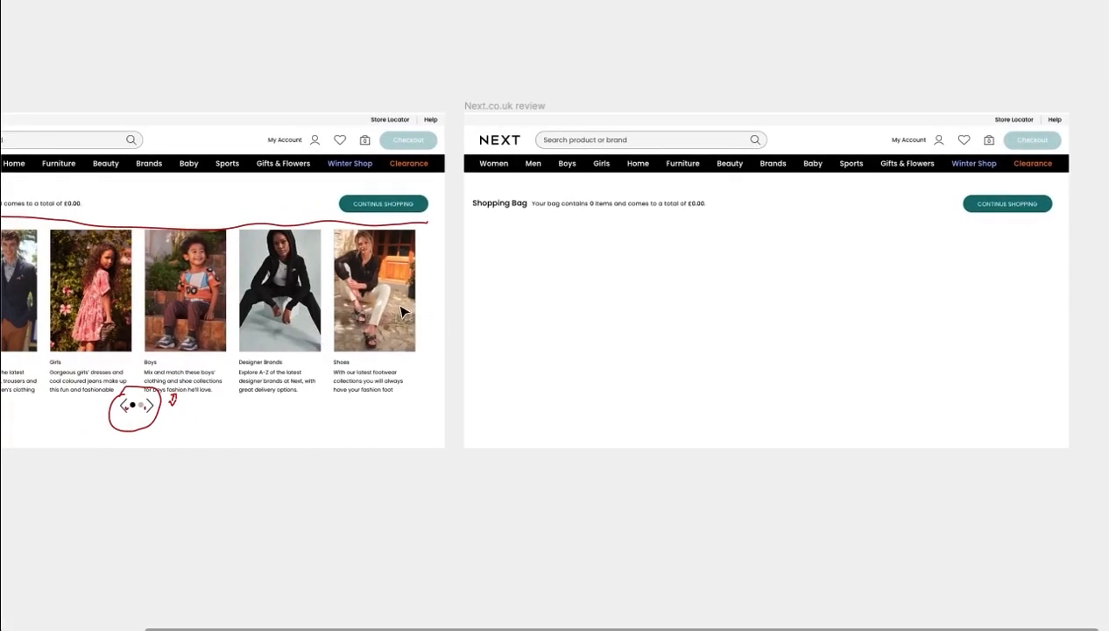
drag(124, 307, 433, 296)
drag(334, 277, 254, 263)
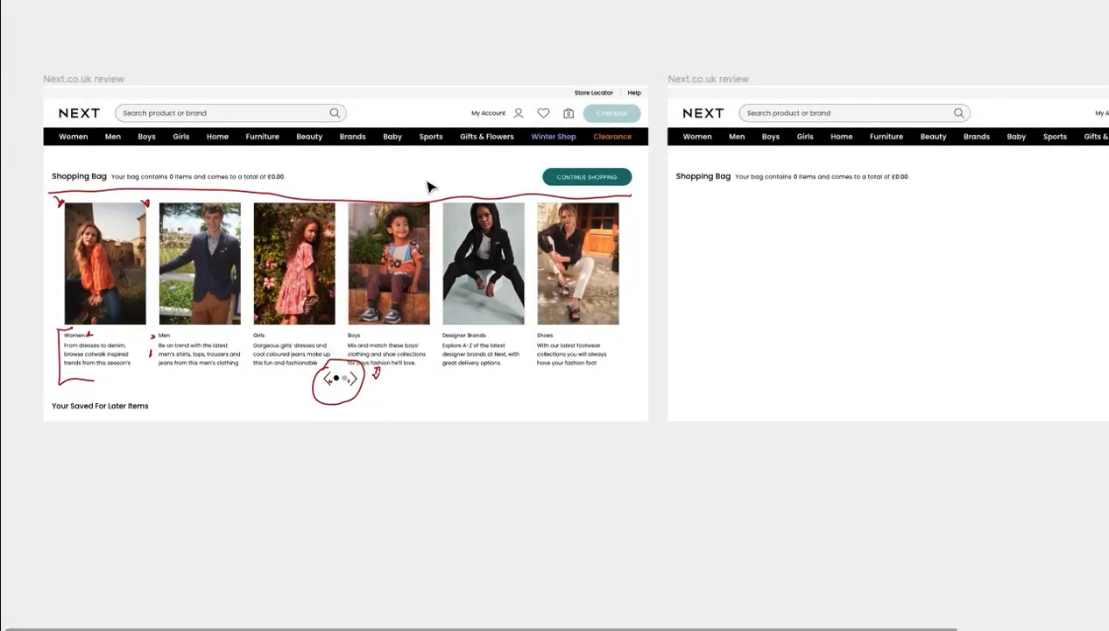
drag(775, 255, 449, 288)
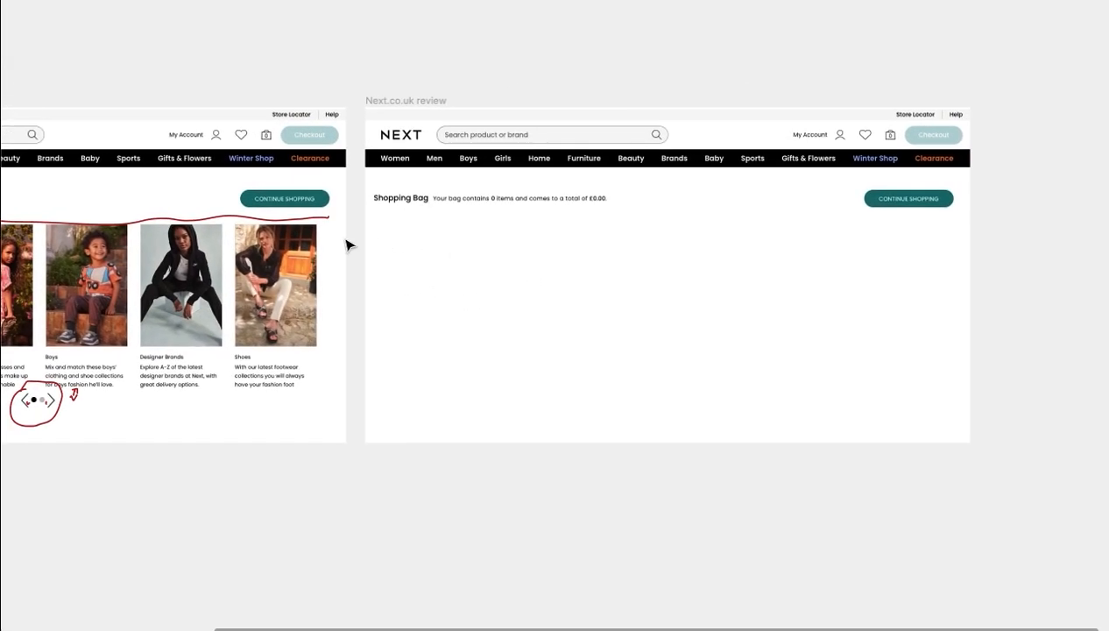
drag(377, 217, 950, 222)
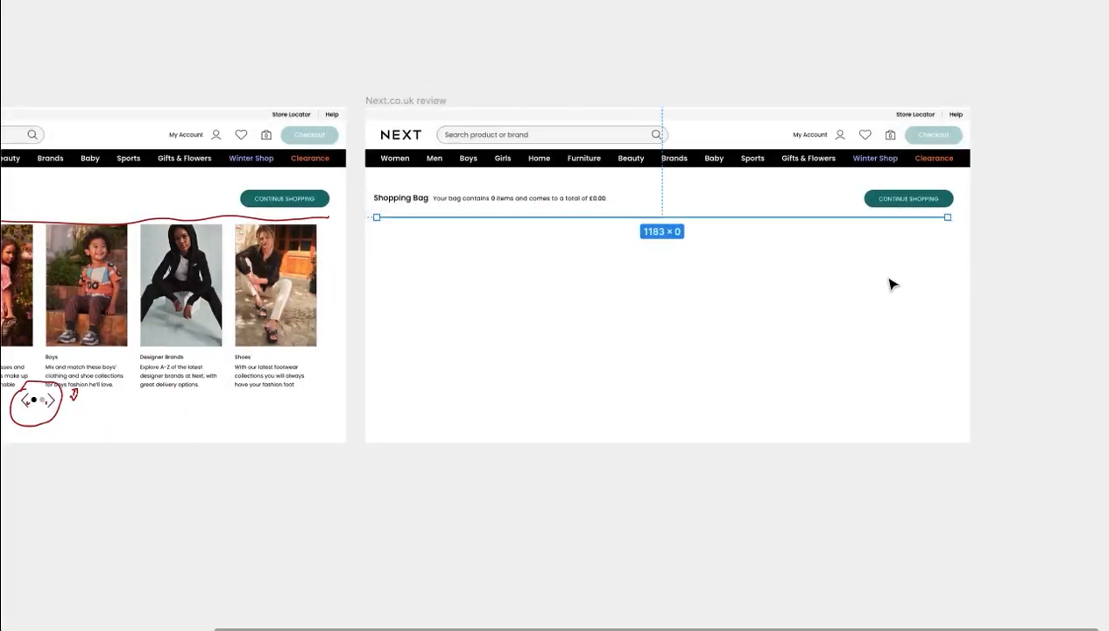
Set the divider line's opacity to 10%
key(ctrl+backslash)
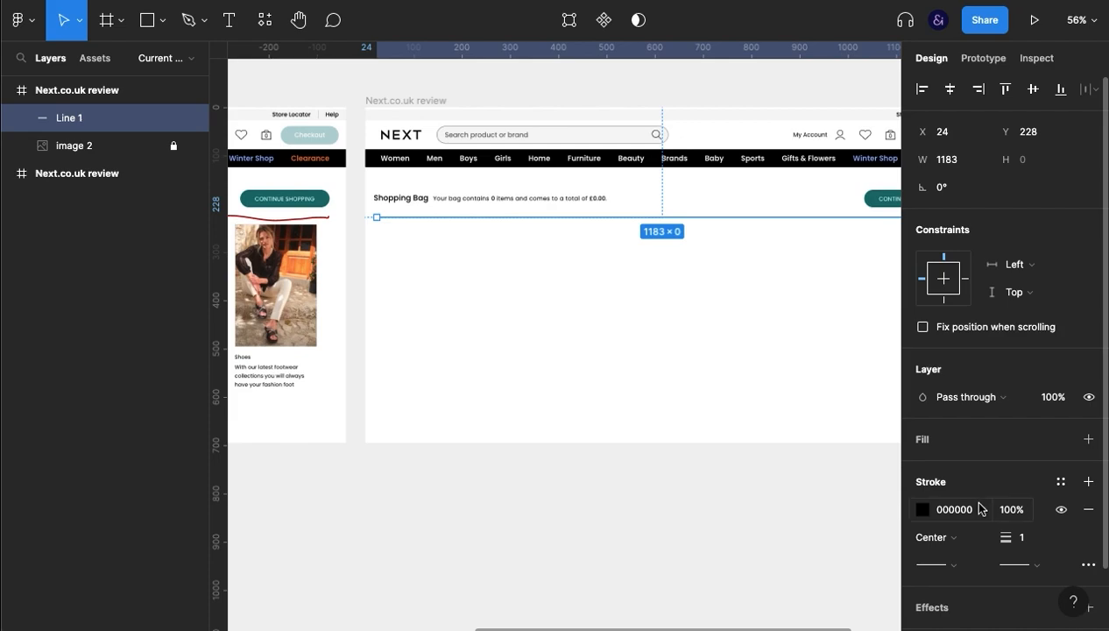
key(4)
key(3)
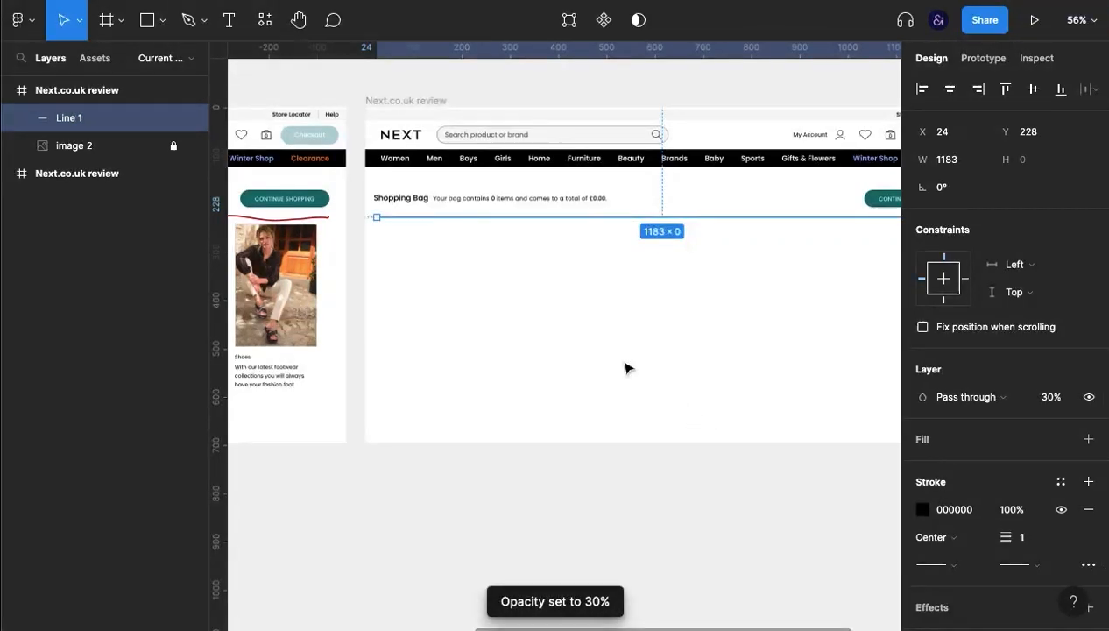
key(2)
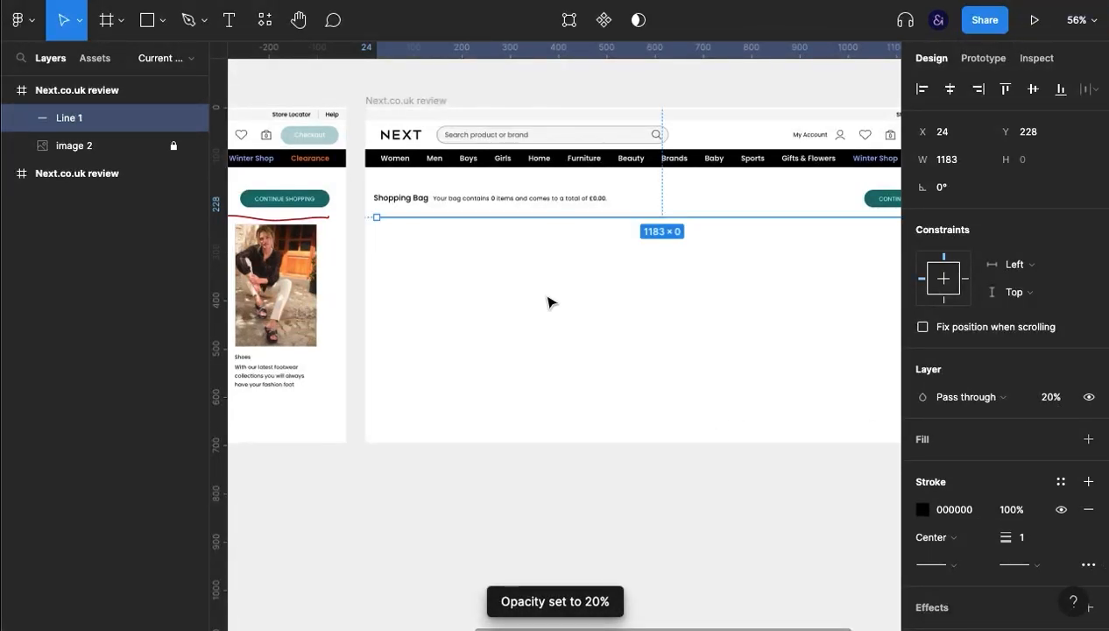
click(555, 294)
key(shift+0)
drag(713, 203, 438, 395)
scroll(438, 395, right, 3)
click(585, 347)
key(1)
click(740, 440)
scroll(574, 403, left, 10)
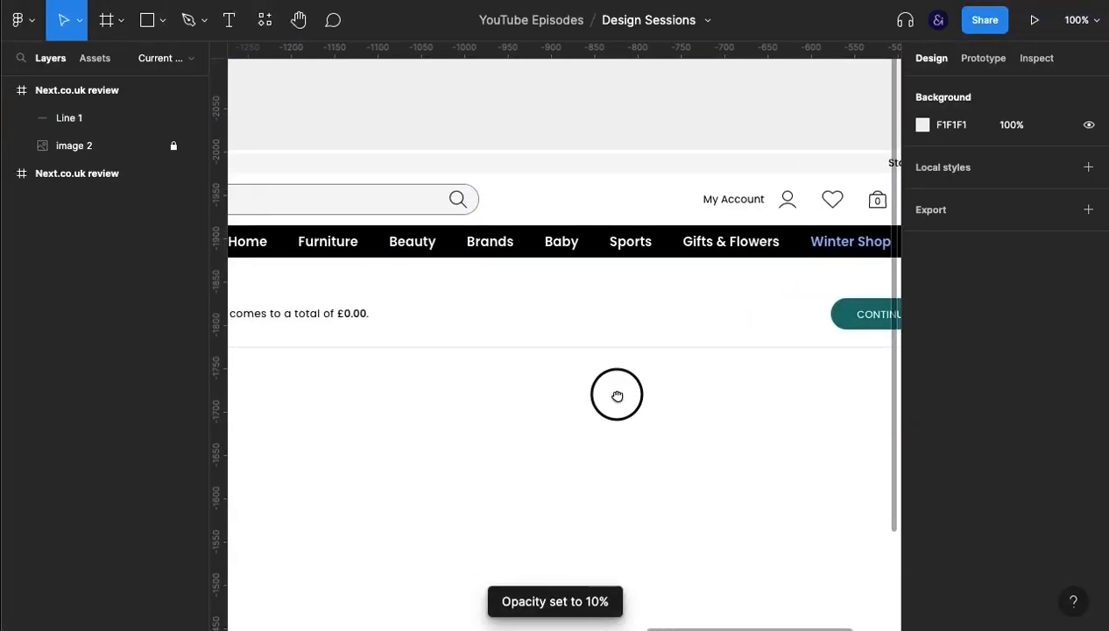
Move the divider line to X 17, Y 196 and extend its width to 1201, ending at the Continue Shopping button's right edge
drag(471, 366, 464, 333)
scroll(643, 415, right, 15)
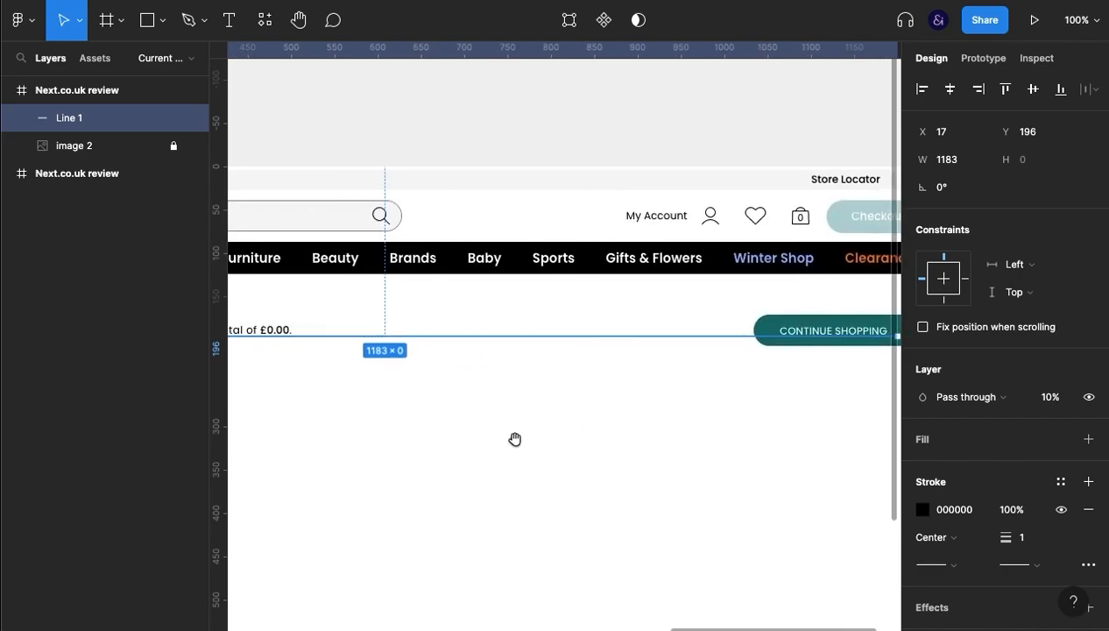
drag(703, 350, 716, 346)
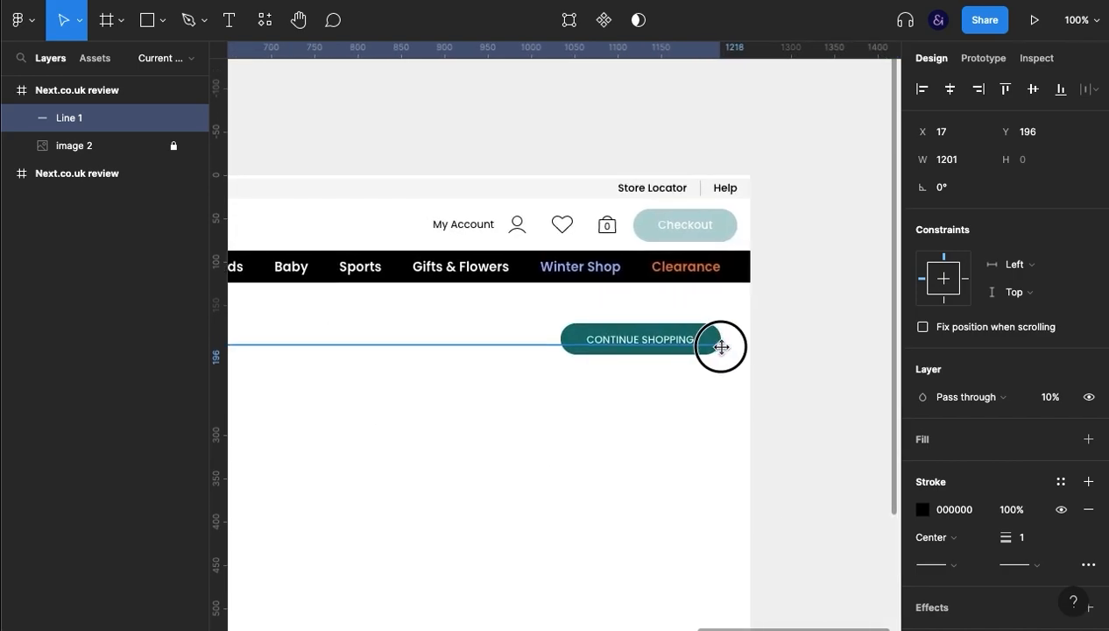
key(Escape)
Move the divider line 30 px down so it sits clear of the Continue Shopping button
scroll(544, 437, left, 6)
scroll(772, 453, down, 1)
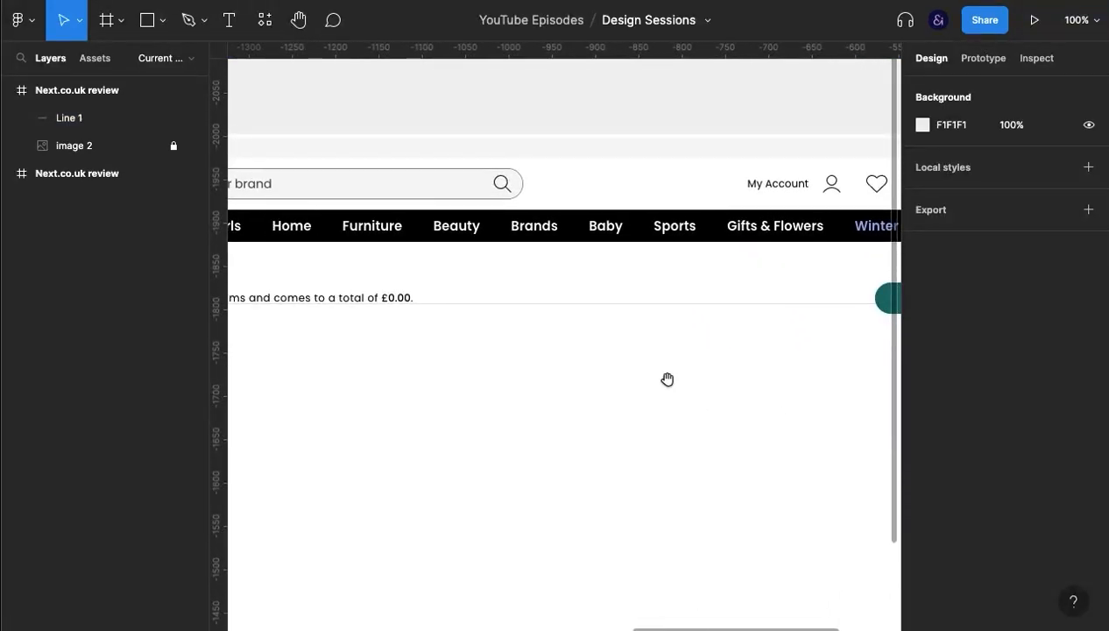
click(631, 304)
key(shift+Down)
key(shift+Down)
key(shift+Down)
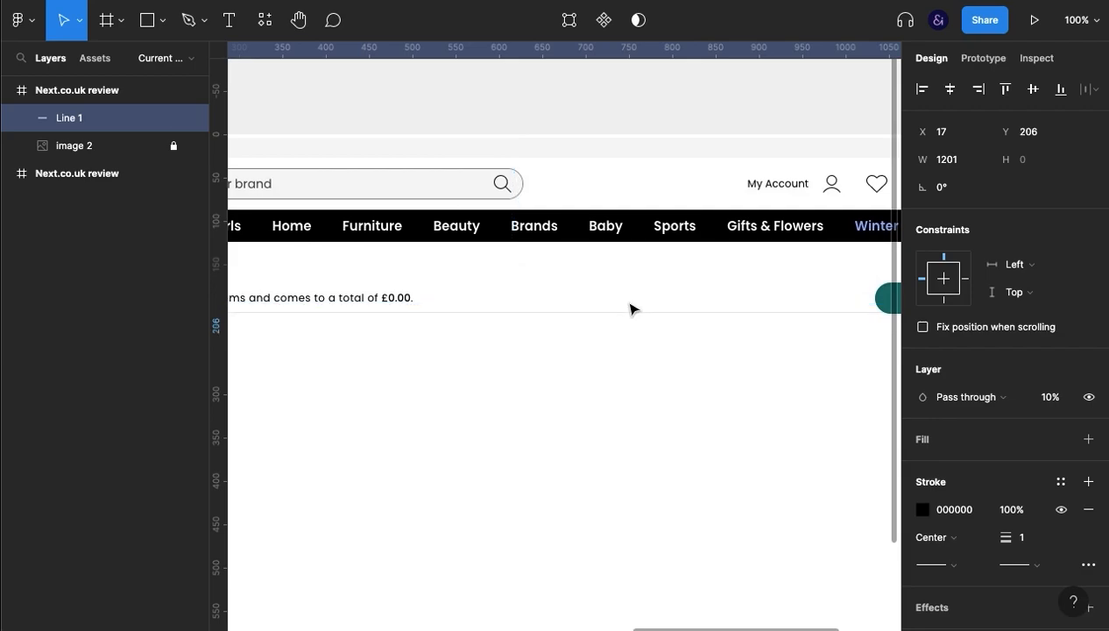
key(super+backslash)
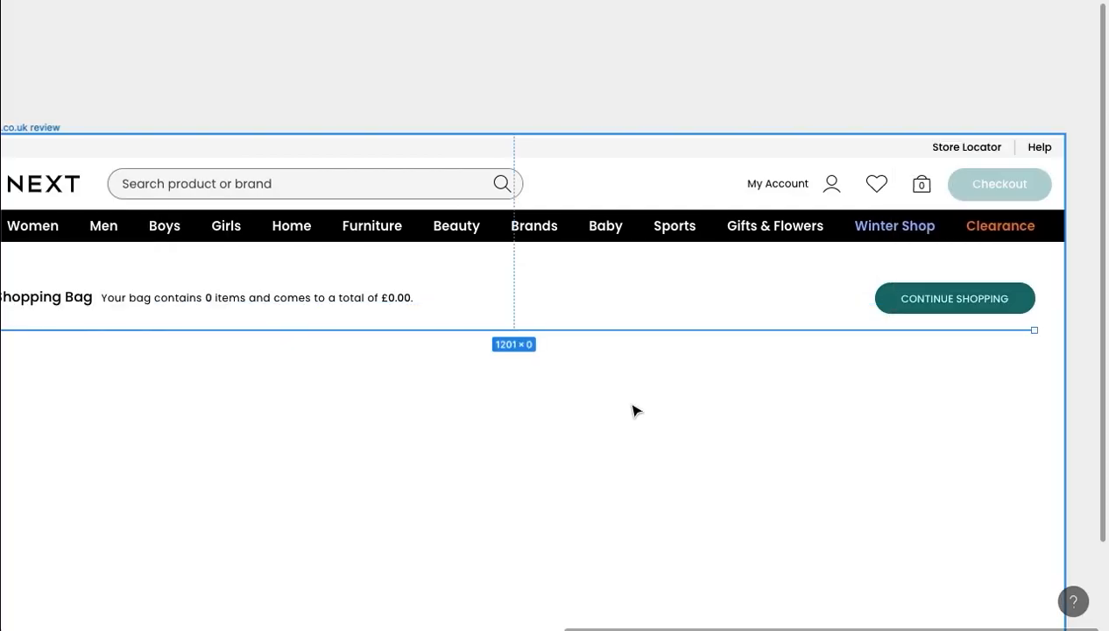
click(681, 478)
scroll(681, 447, down, 3)
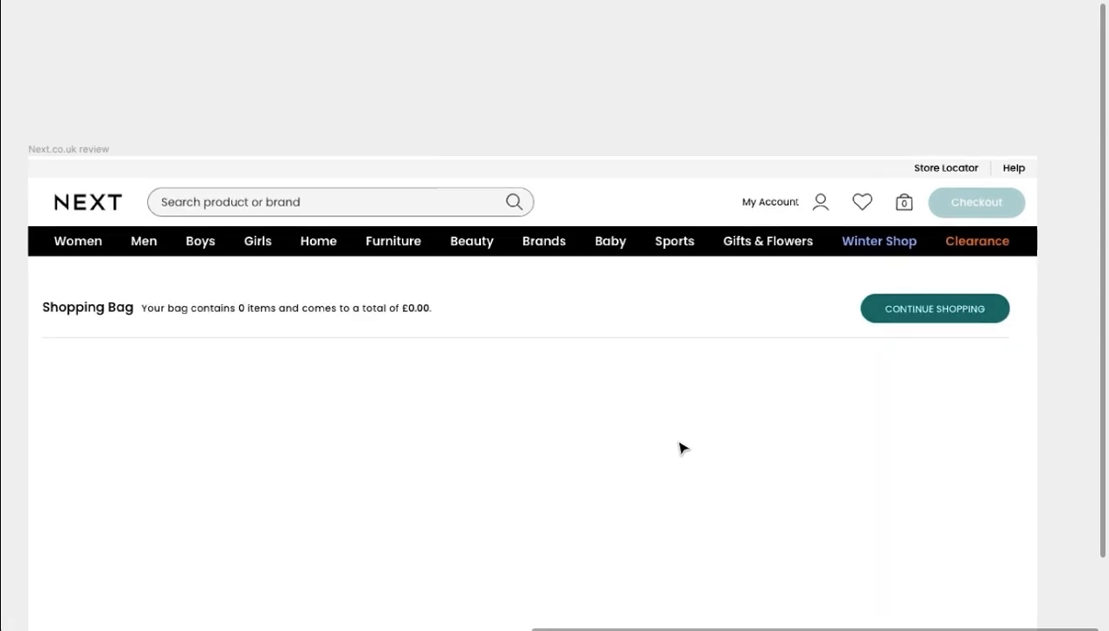
Nudge the divider line slightly further down to widen the gap beneath the Shopping Bag row
drag(612, 490, 567, 372)
click(541, 236)
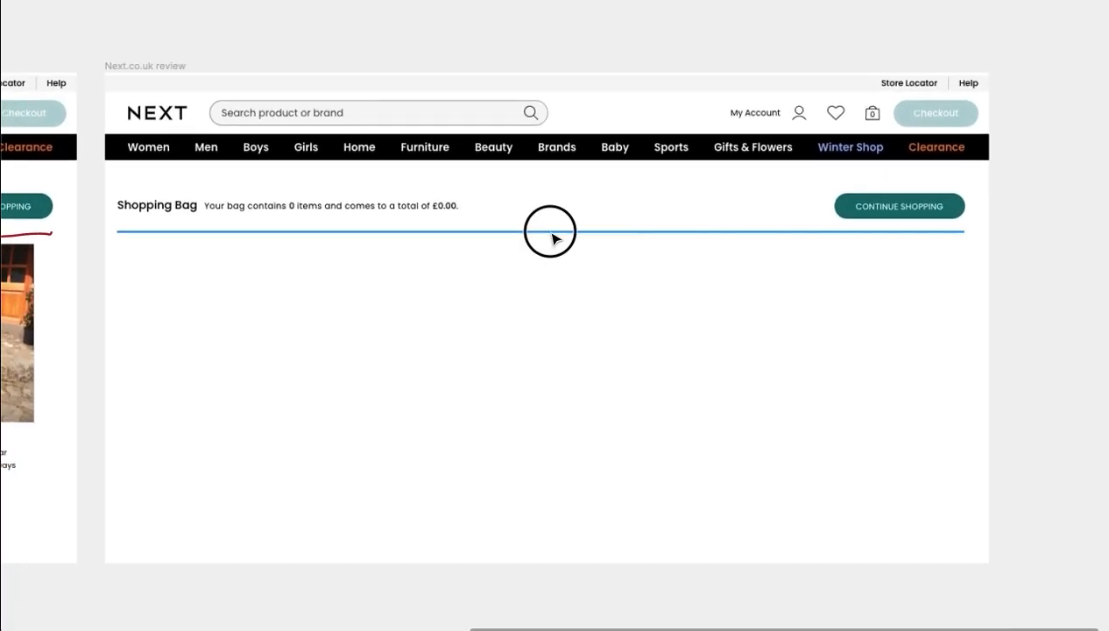
click(594, 280)
key(ctrl+z)
click(585, 372)
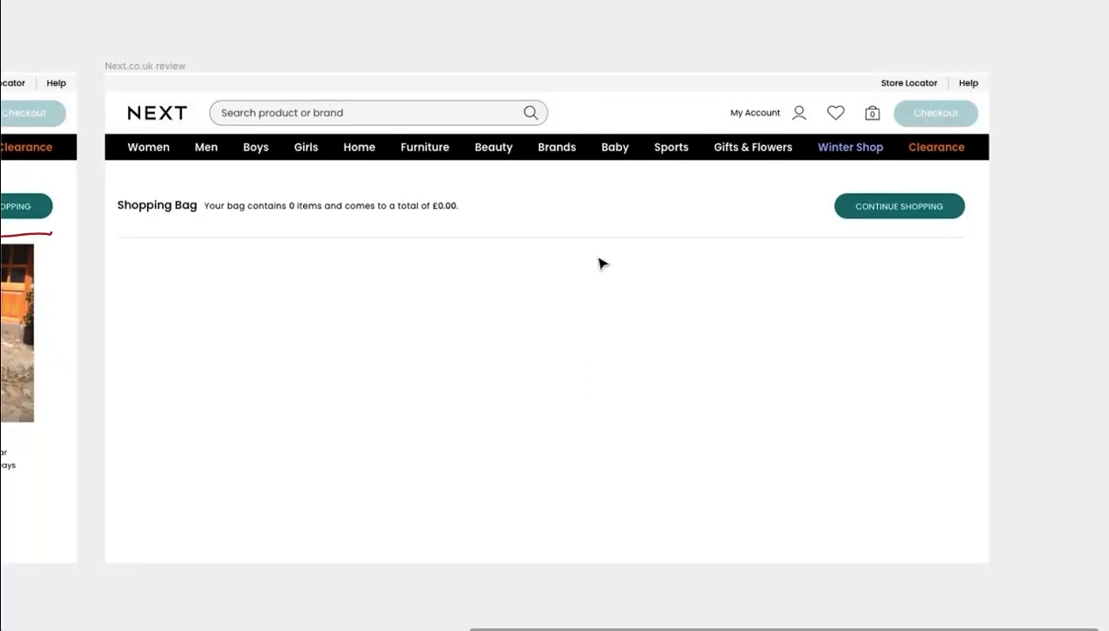
click(594, 238)
key(Down)
key(Down)
key(Down)
key(Down)
key(Down)
click(613, 341)
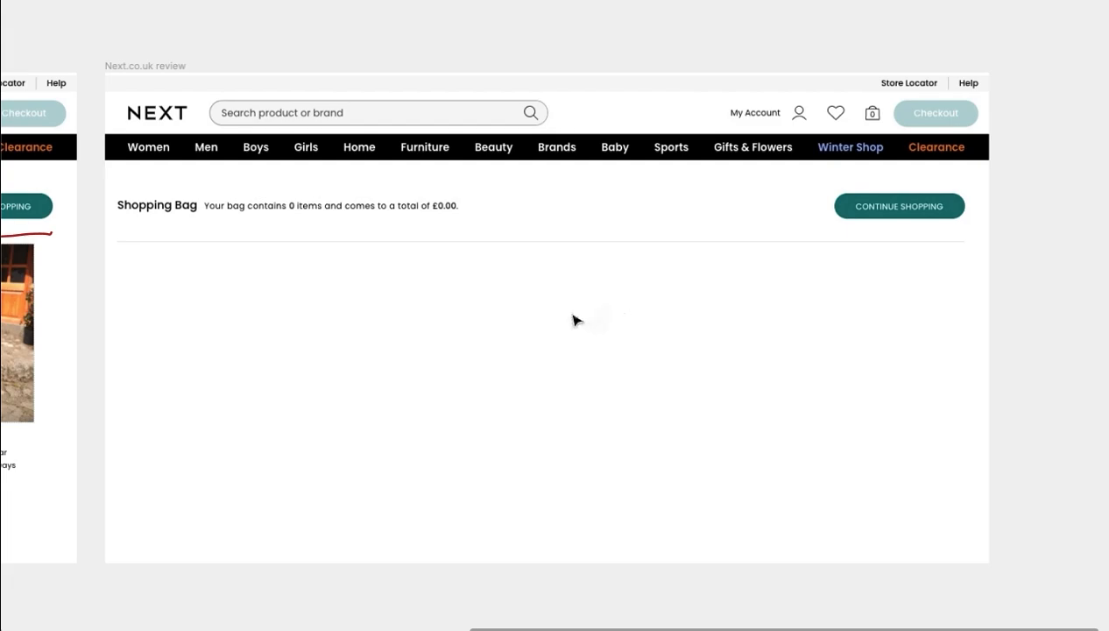
Draw a grey placeholder rectangle about 182 × 271 below the divider line, starting at the line's left end
drag(552, 323, 616, 302)
drag(267, 325, 499, 362)
drag(755, 303, 940, 299)
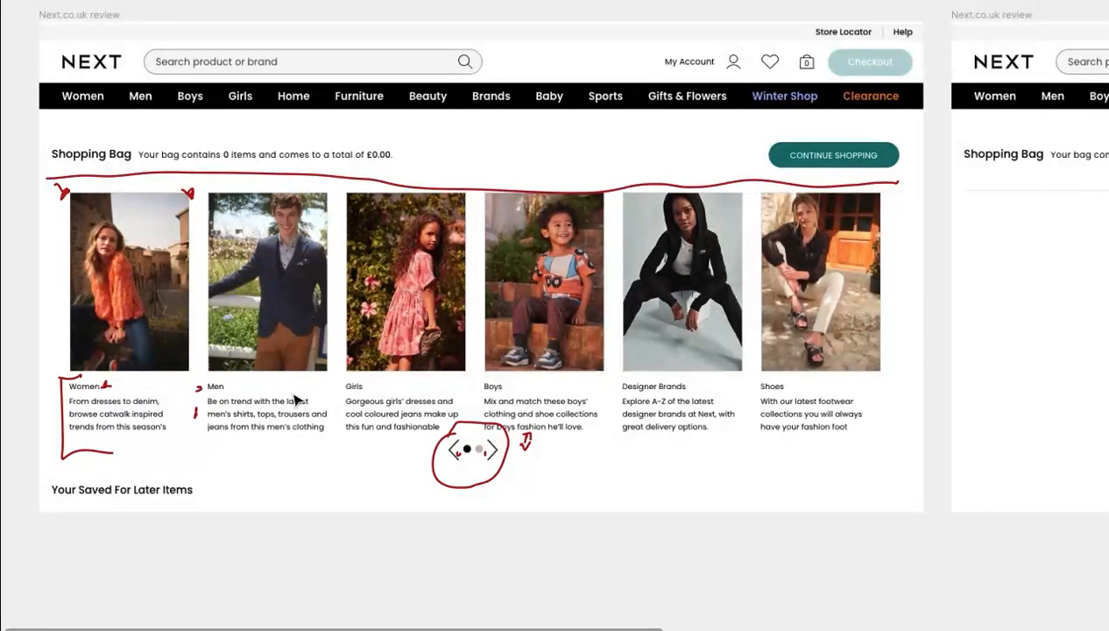
drag(832, 349, 366, 356)
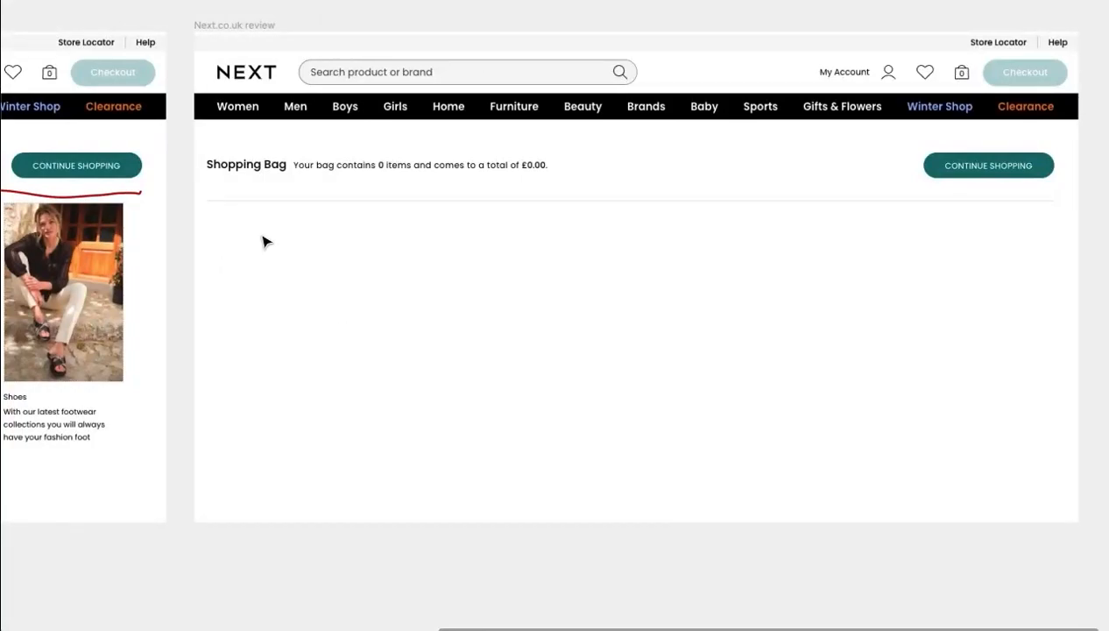
mouse_move(207, 222)
mouse_down()
mouse_move(324, 371)
mouse_move(335, 413)
mouse_up()
Place the grey rectangle over the Shoes image in the original frame at X 1024, Y 243 and show its design properties
mouse_move(227, 354)
mouse_down()
mouse_move(407, 353)
mouse_move(228, 303)
mouse_move(240, 320)
mouse_up()
key(Escape)
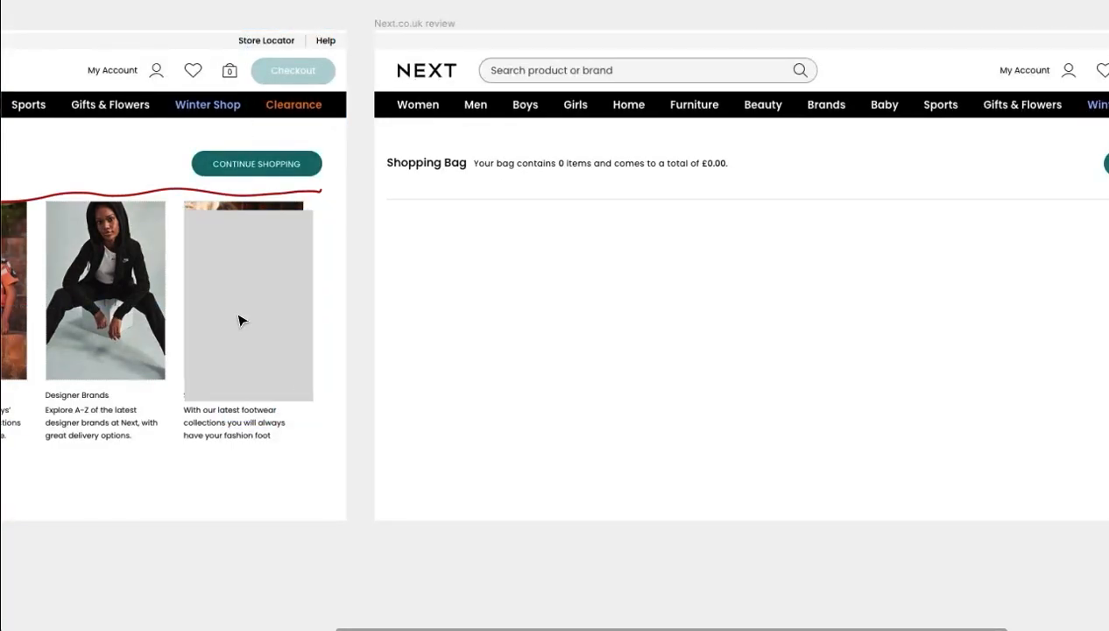
key(shift+Up)
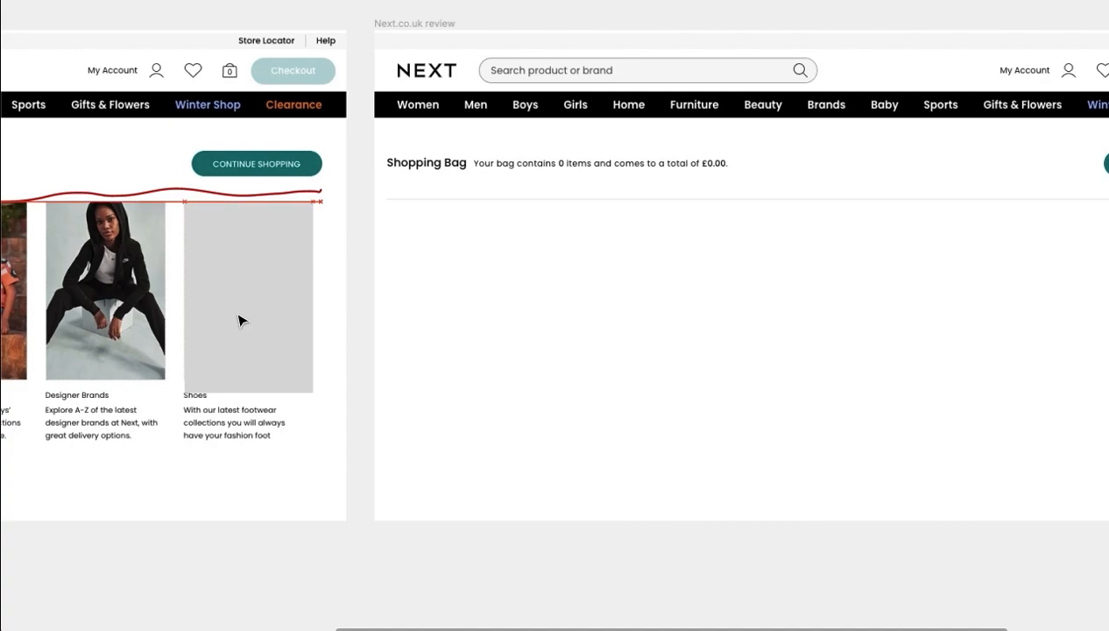
key(ctrl+/)
click(239, 318)
key(ctrl+backslash)
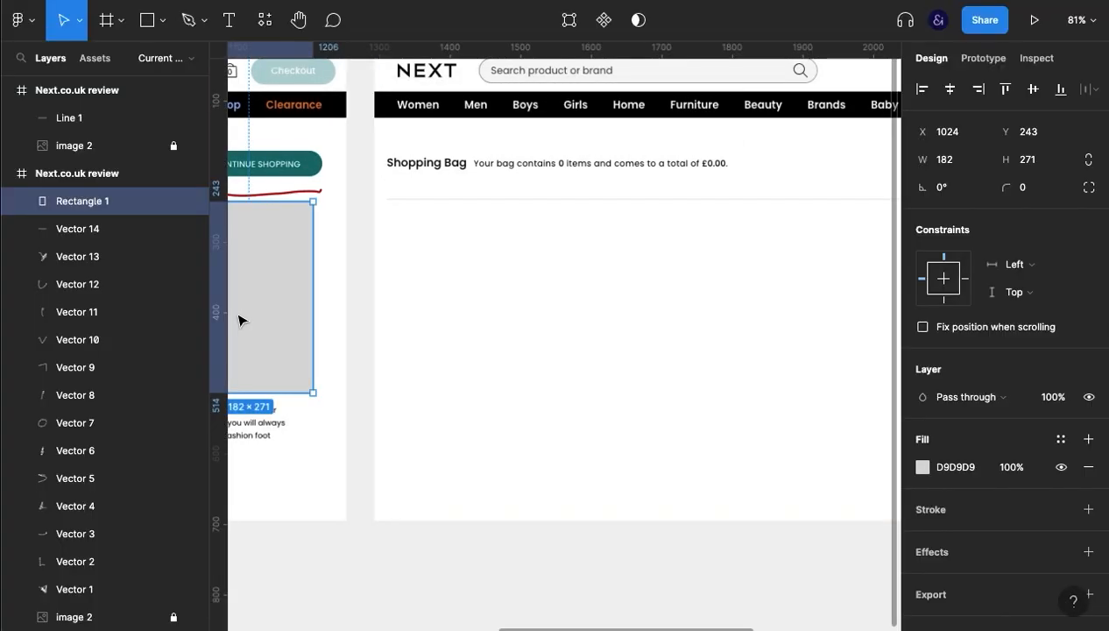
scroll(364, 322, left, 5)
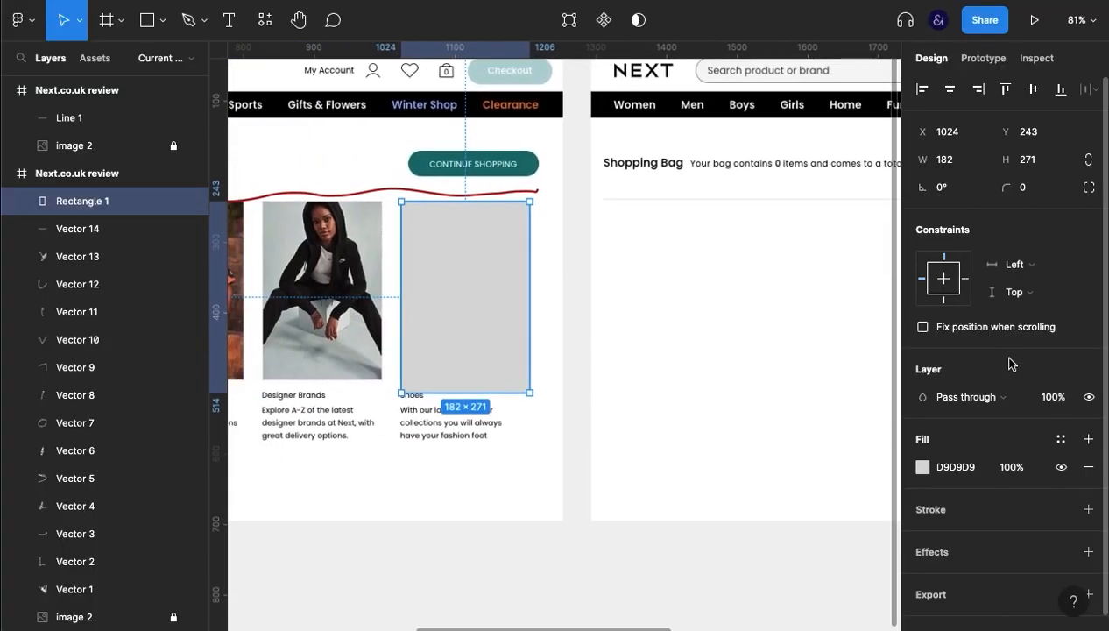
Resize the grey rectangle to 168 × 252 so it matches the Shoes image
click(1062, 163)
key(shift+Down)
key(shift+Down)
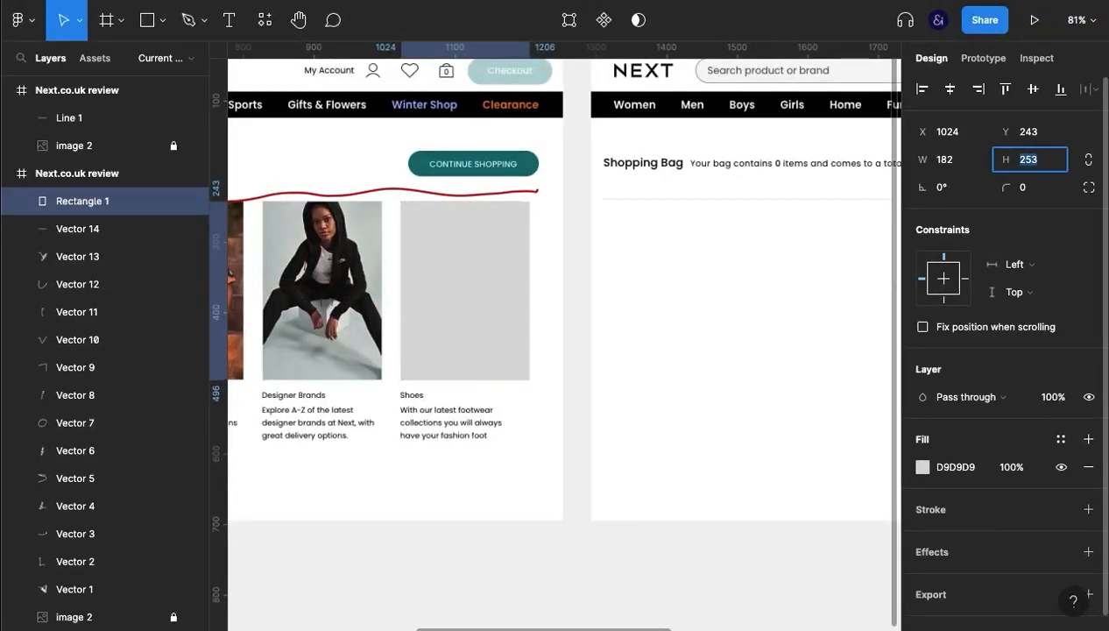
key(shift+Tab)
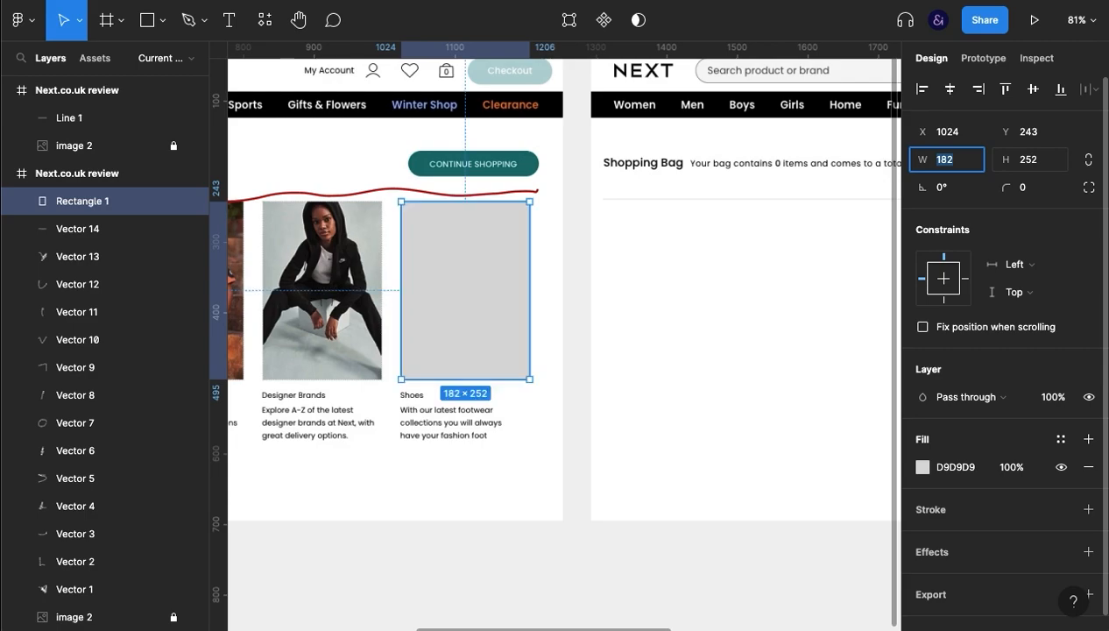
key(shift+Down)
key(shift+Down)
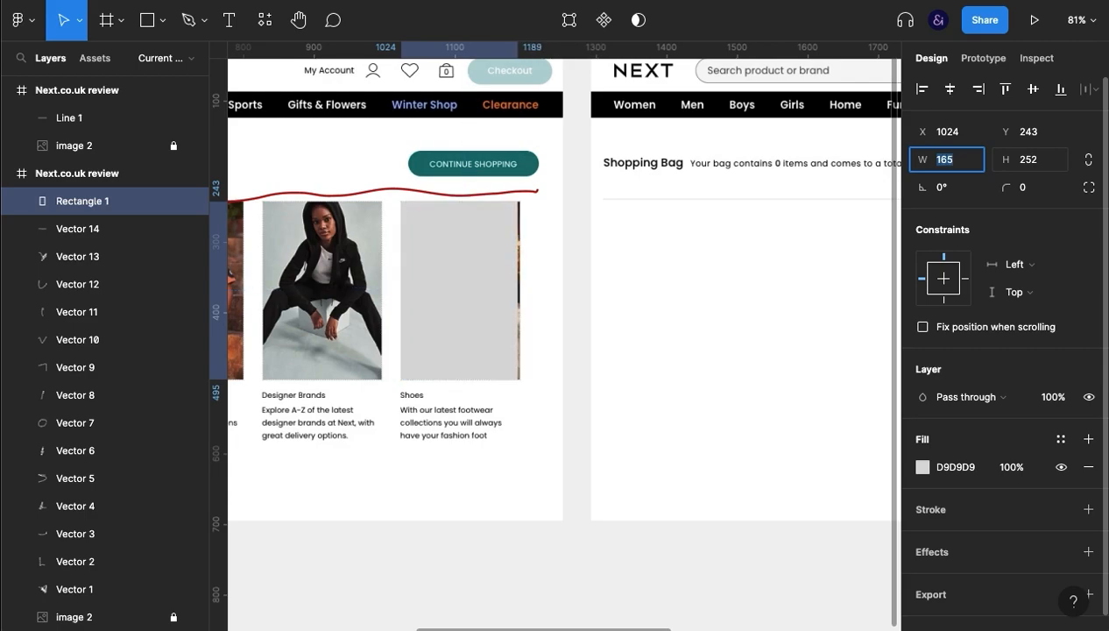
key(Up)
key(Escape)
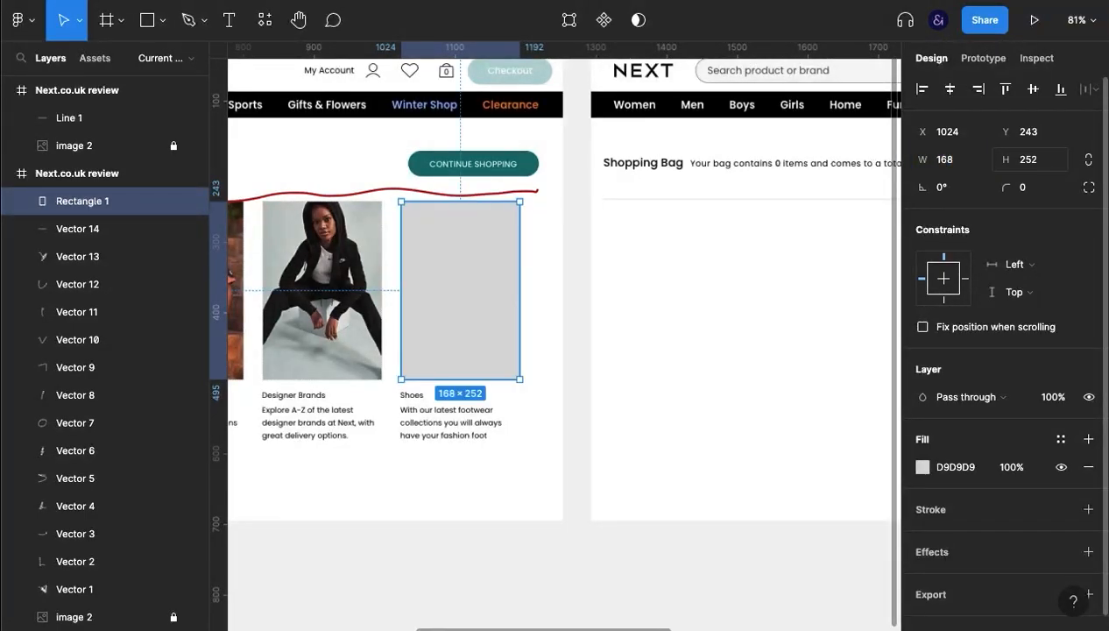
Cut the grey rectangle out of the original review frame
click(674, 314)
drag(494, 336, 301, 351)
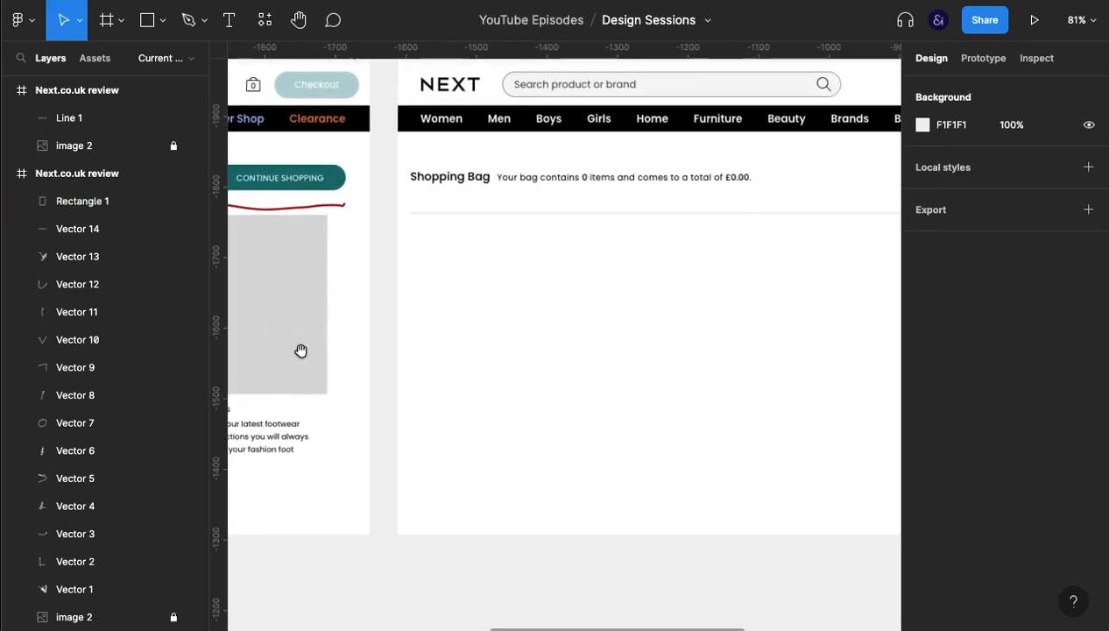
click(305, 297)
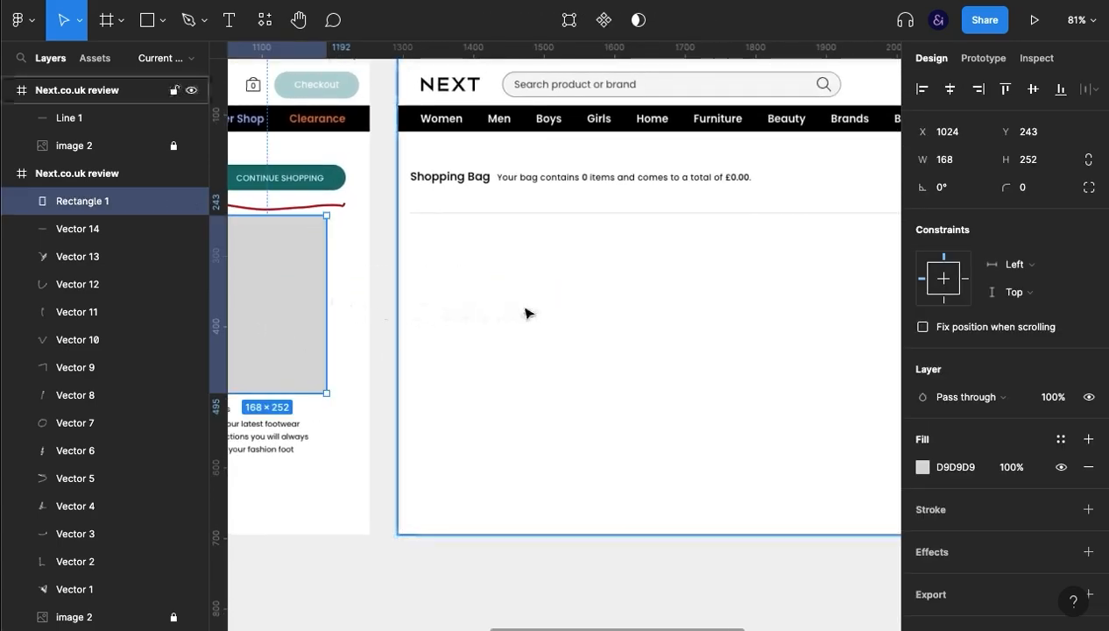
key(Delete)
Rename the duplicated frame as "Next.co.uk redesign"
drag(663, 267, 444, 327)
scroll(543, 248, left, 3)
click(383, 103)
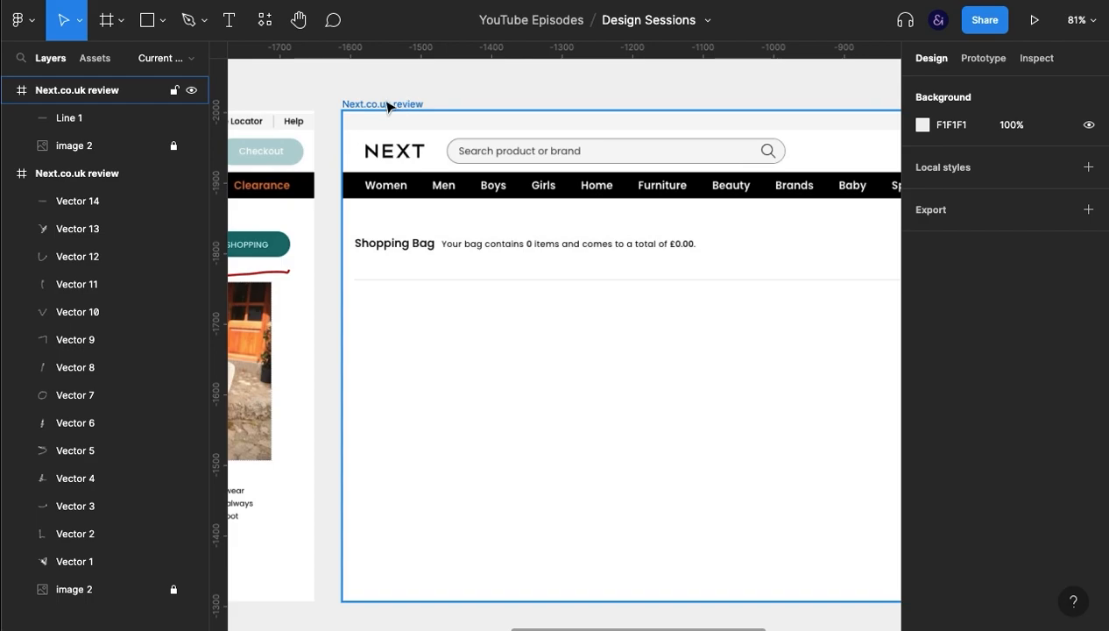
key(Right)
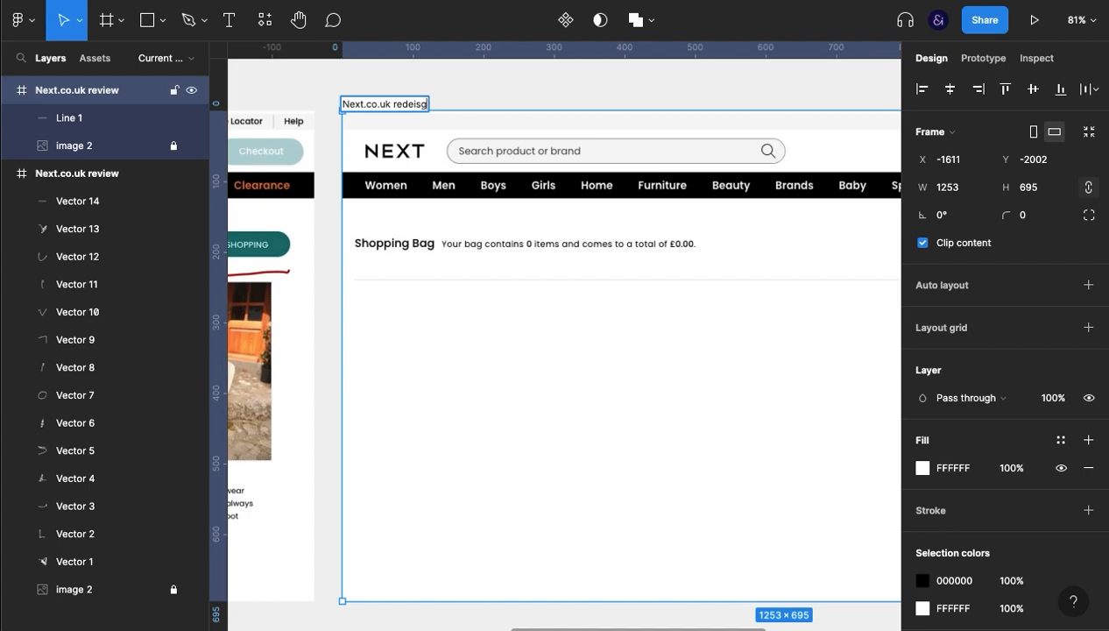
key(Return)
Paste the grey rectangle into the redesign frame and place it below the divider's left end, at about X 17, Y 266
key(ctrl+v)
drag(703, 396, 725, 379)
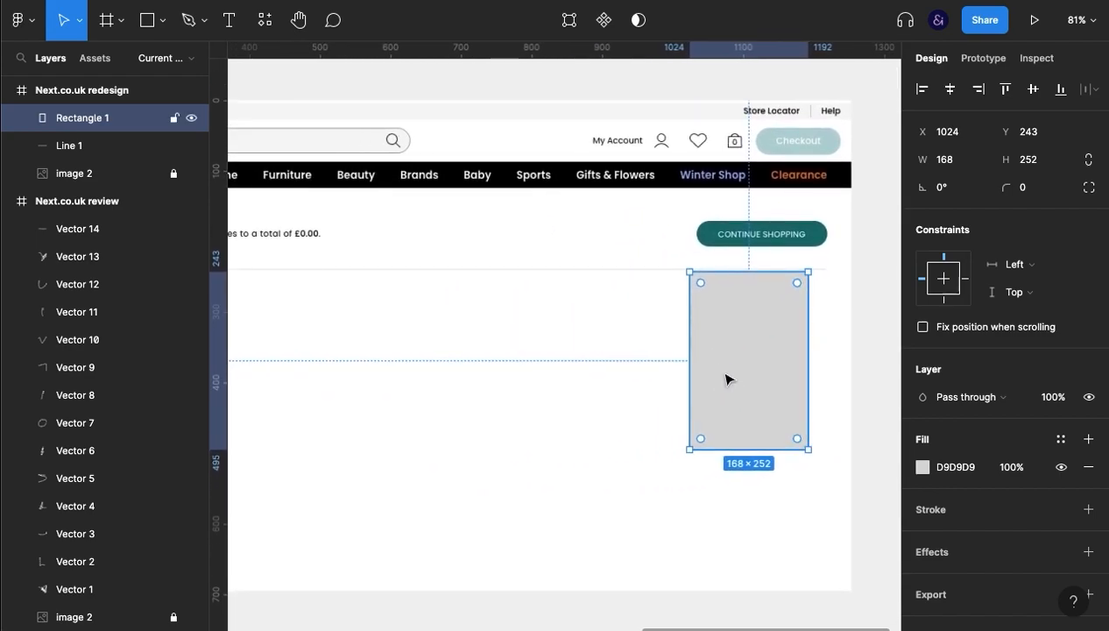
key(ctrl+backslash)
drag(485, 459, 664, 406)
drag(916, 317, 225, 334)
drag(289, 385, 567, 325)
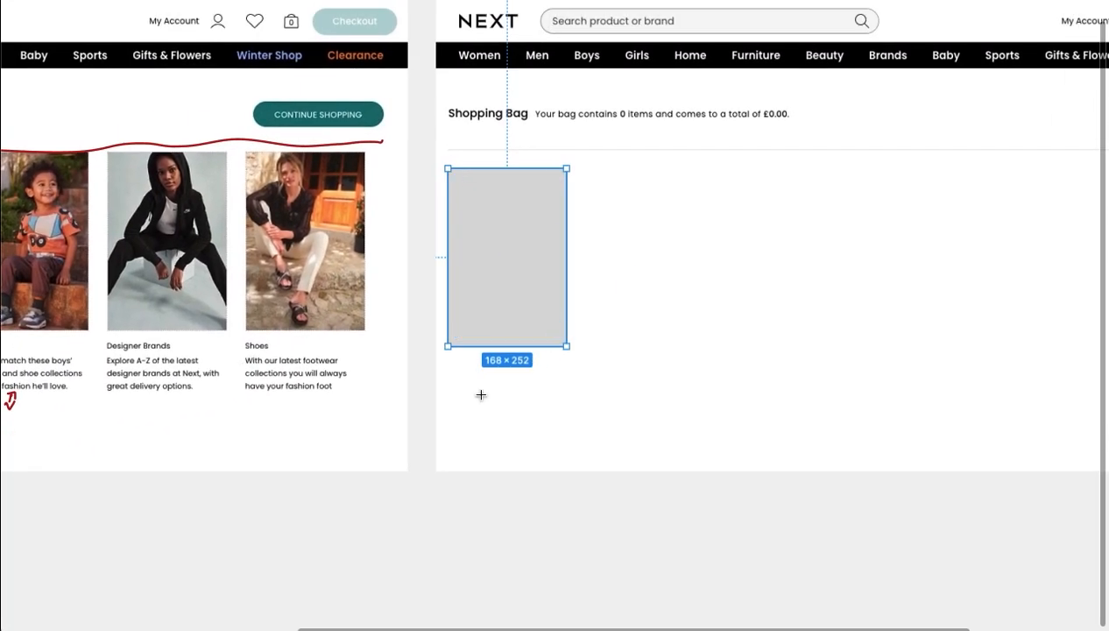
Add a bold "Title" text just below the grey rectangle and duplicate it directly underneath
click(463, 367)
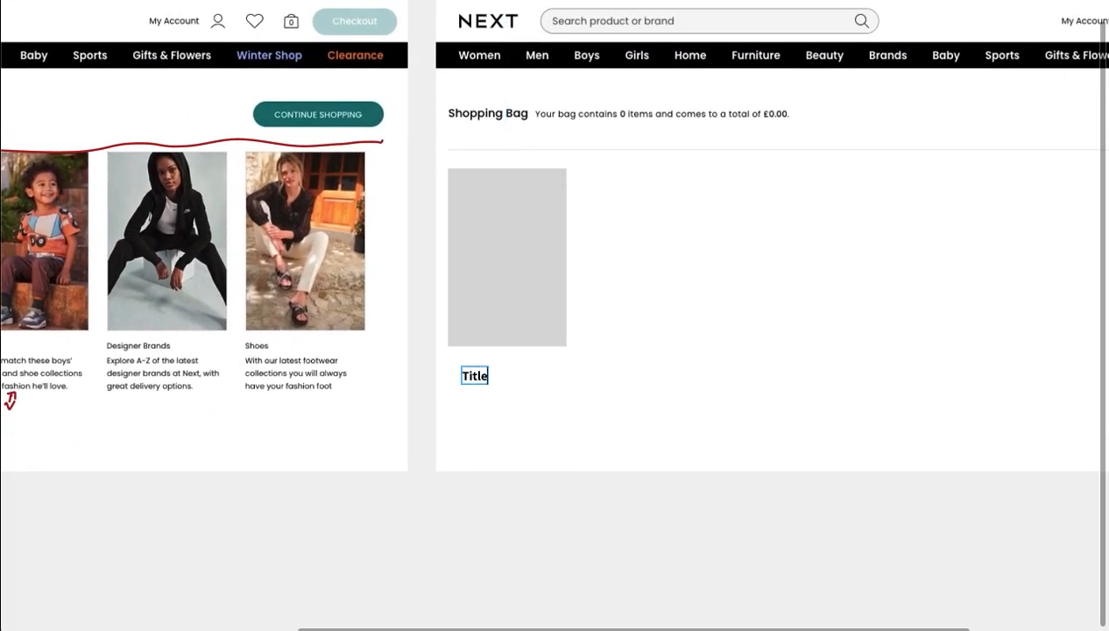
click(475, 377)
drag(475, 377, 473, 414)
Replace the lower copy's text with "From dresses to denim, browse catwalk inspired trends from this season's women's collection", removing the pasted "Women" heading
double_click(472, 416)
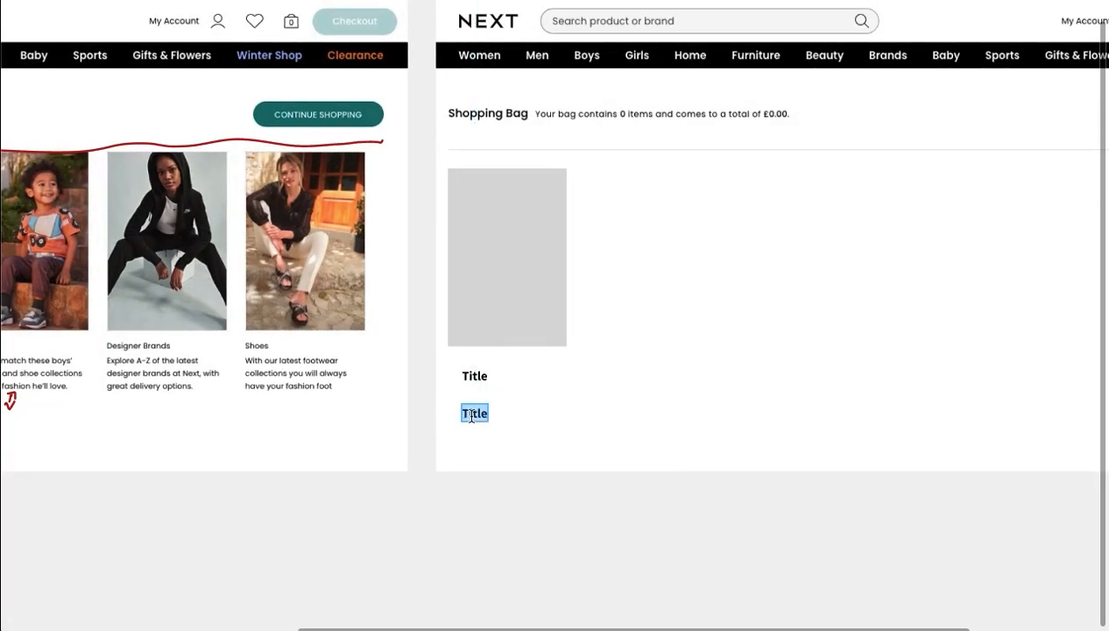
text(Descri)
double_click(475, 412)
text(Women From dresses to denim, browse catwalk inspired trends from this season’s women’s collection)
drag(515, 413, 435, 403)
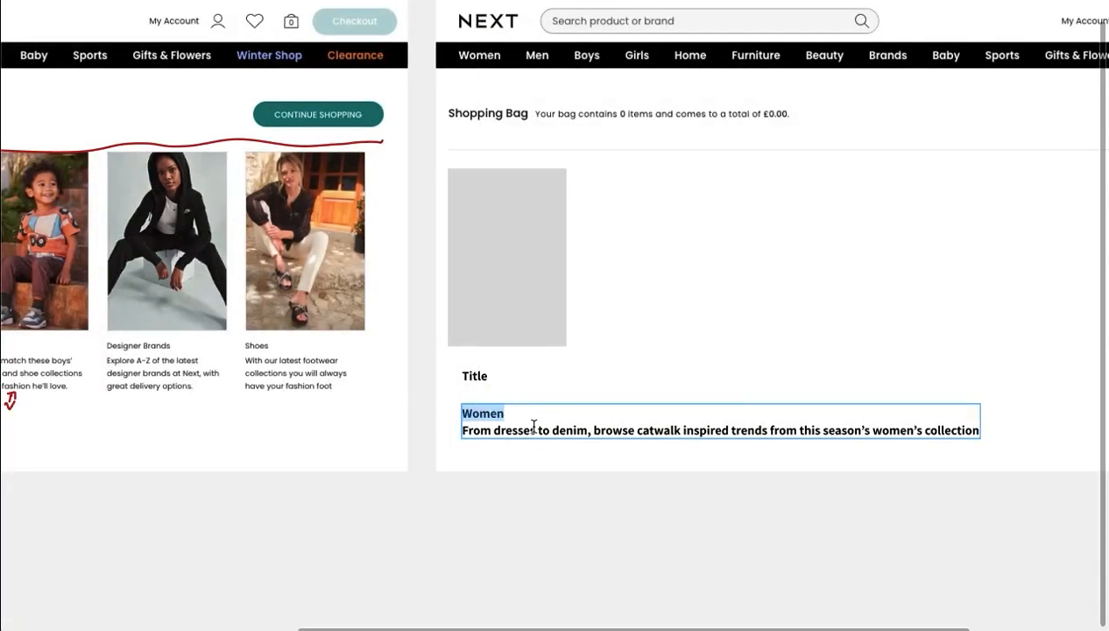
key(BackSpace)
Change the description text to regular weight and delete the empty line above it
key(ctrl+a)
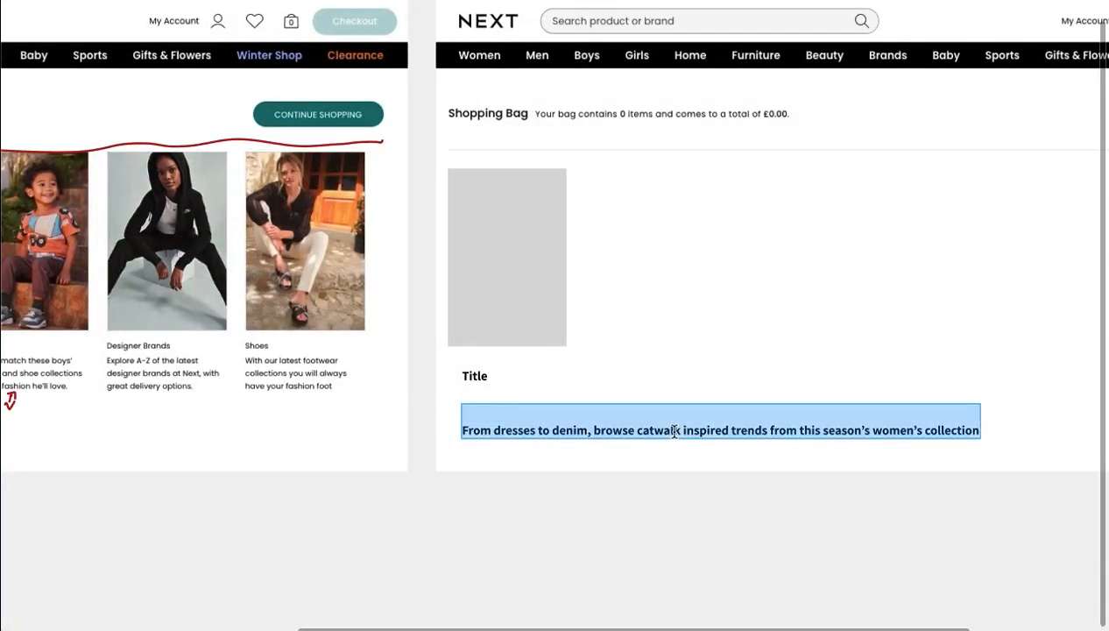
click(692, 285)
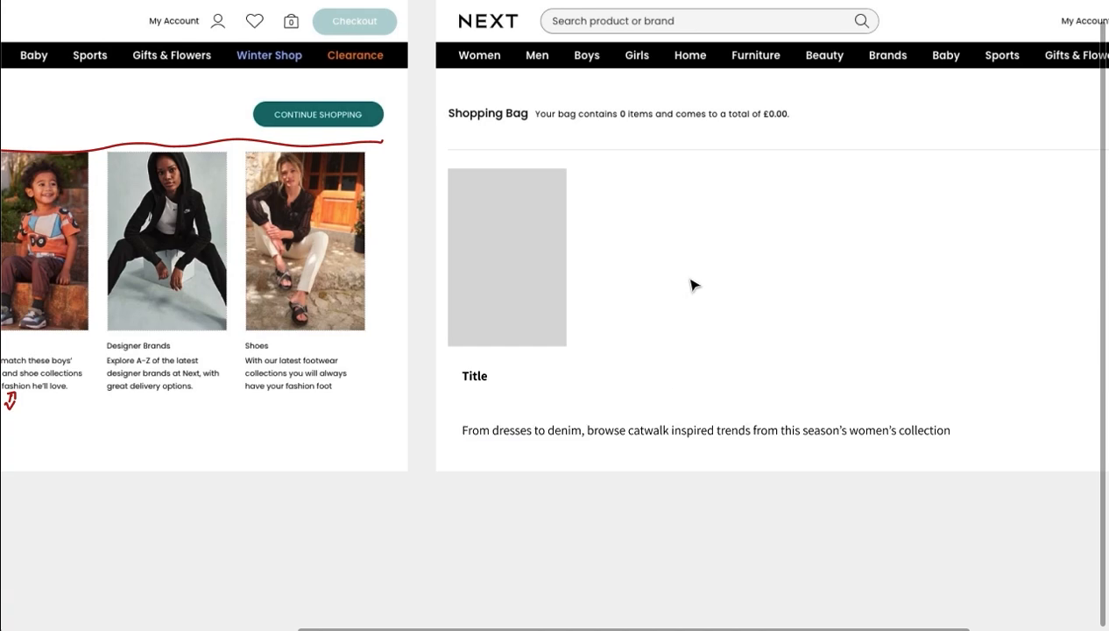
click(771, 416)
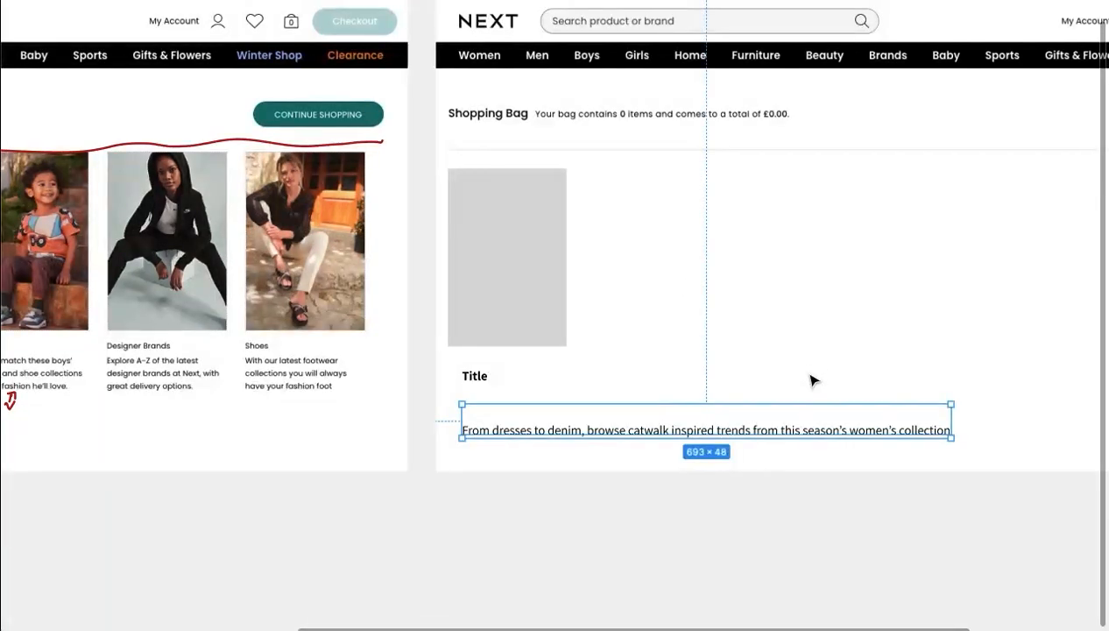
double_click(843, 427)
key(Left)
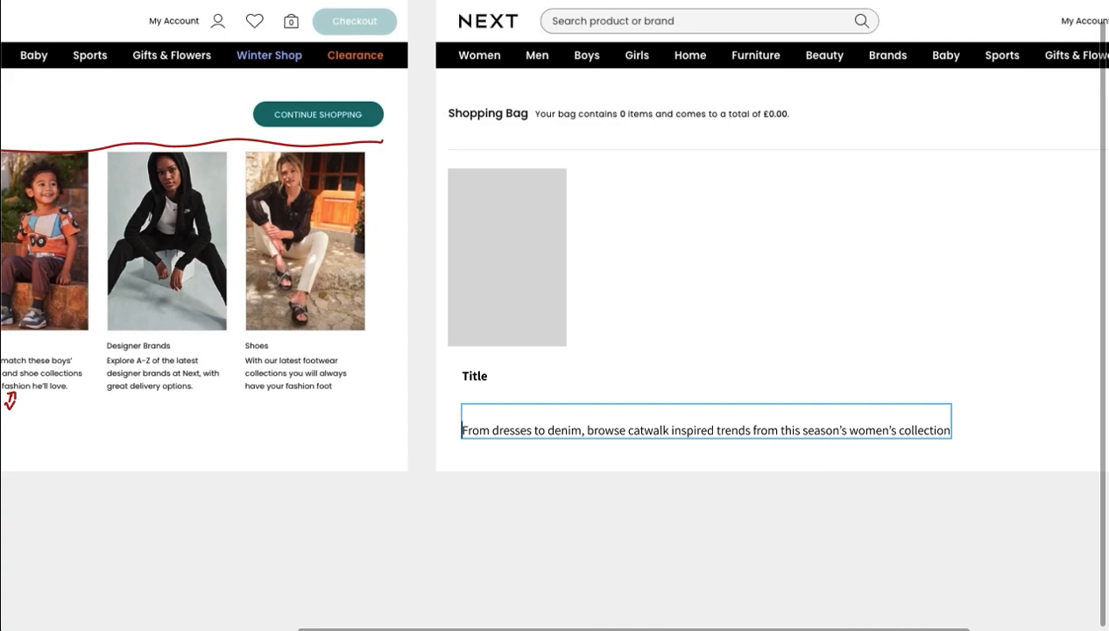
key(BackSpace)
key(Escape)
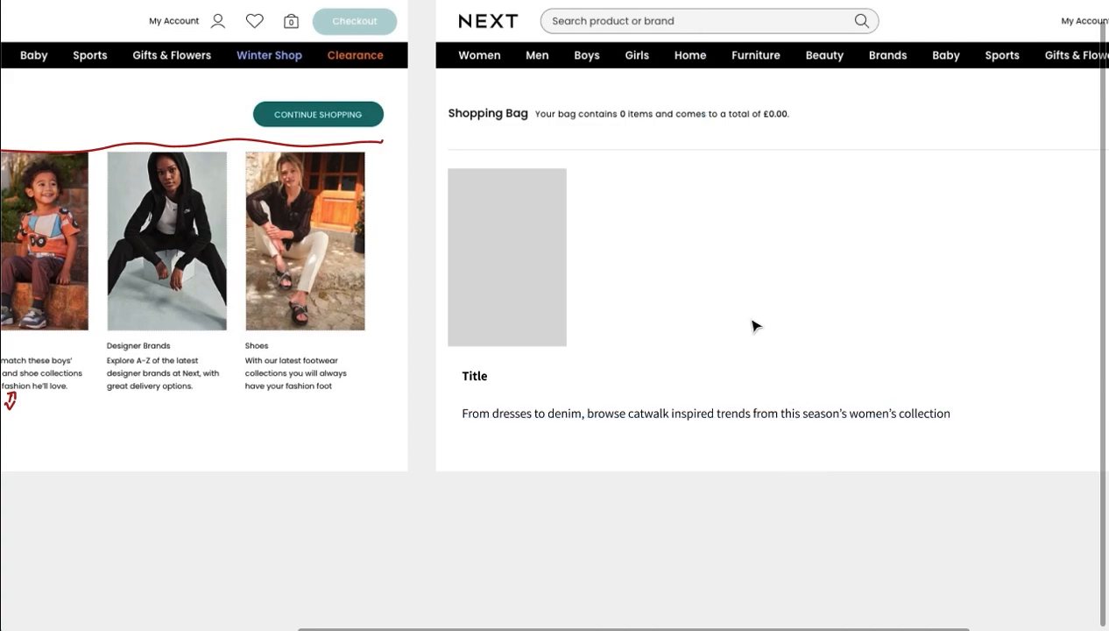
Group the title and description texts and apply auto layout to the group
click(503, 416)
shift+click(478, 379)
key(shift+a)
key(ctrl+backslash)
drag(619, 435, 451, 427)
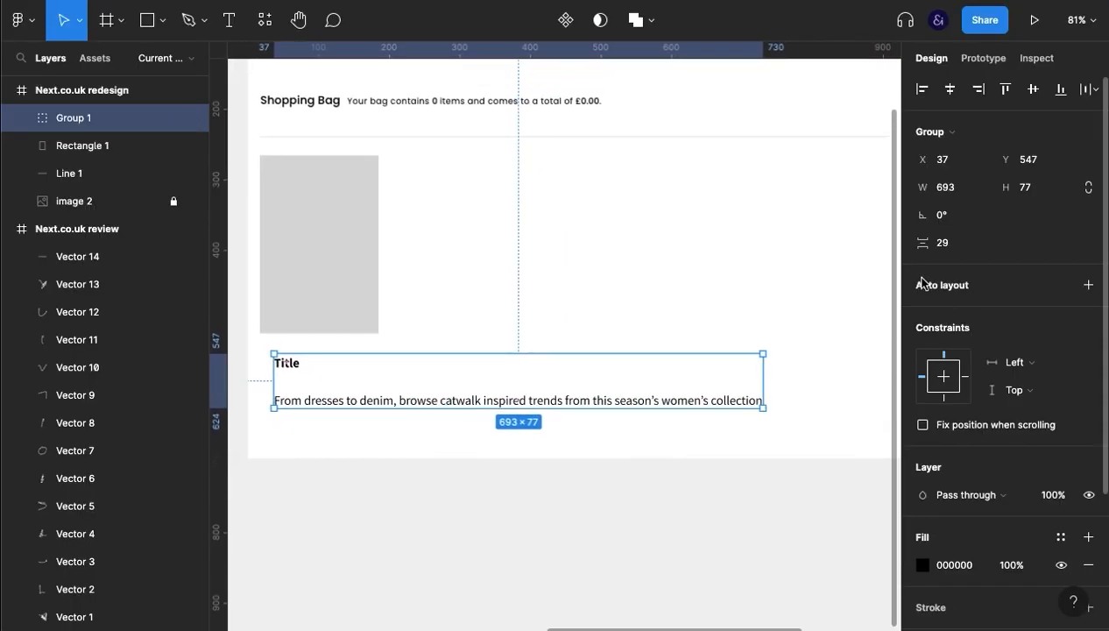
key(shift+a)
Set the vertical spacing between the title and description to 3
click(955, 375)
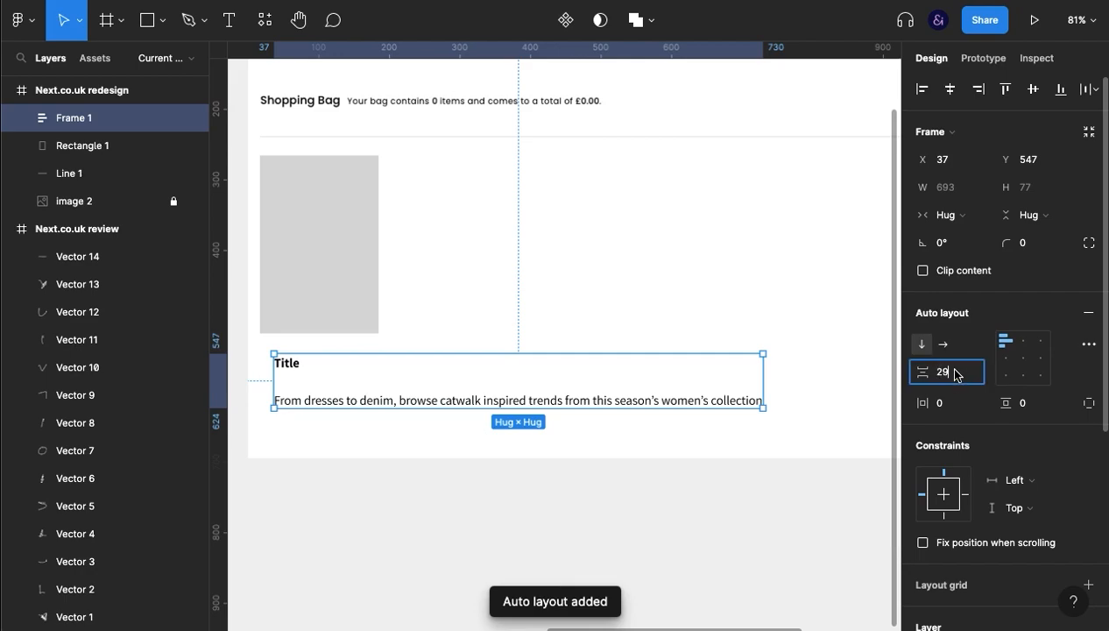
key(shift+Down)
key(shift+Down)
key(shift+Down)
key(Up)
text(8)
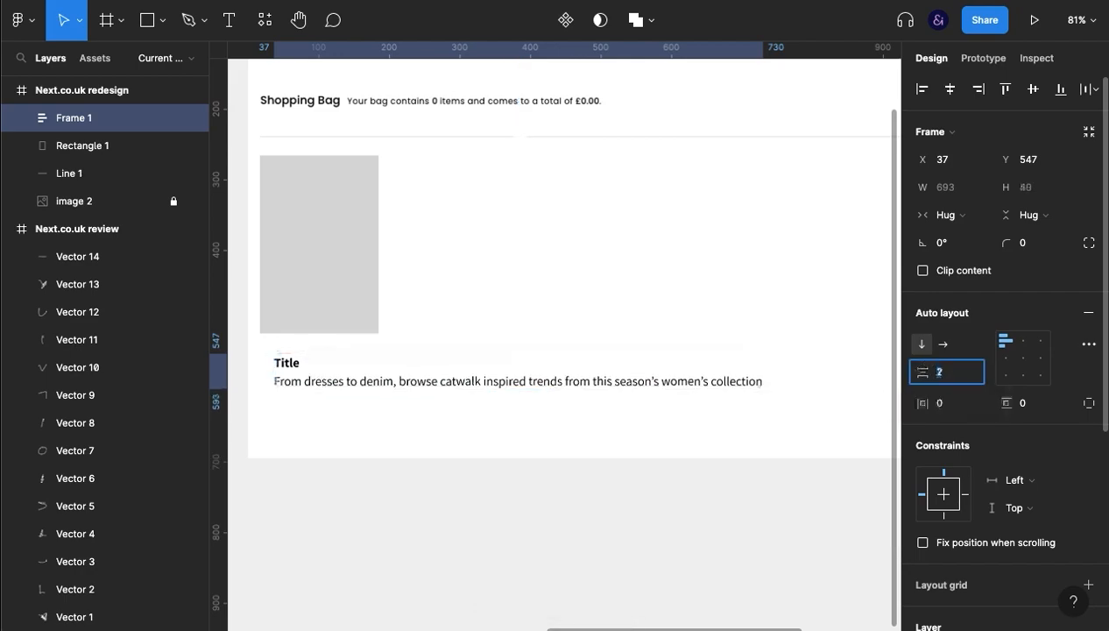
click(687, 397)
click(689, 393)
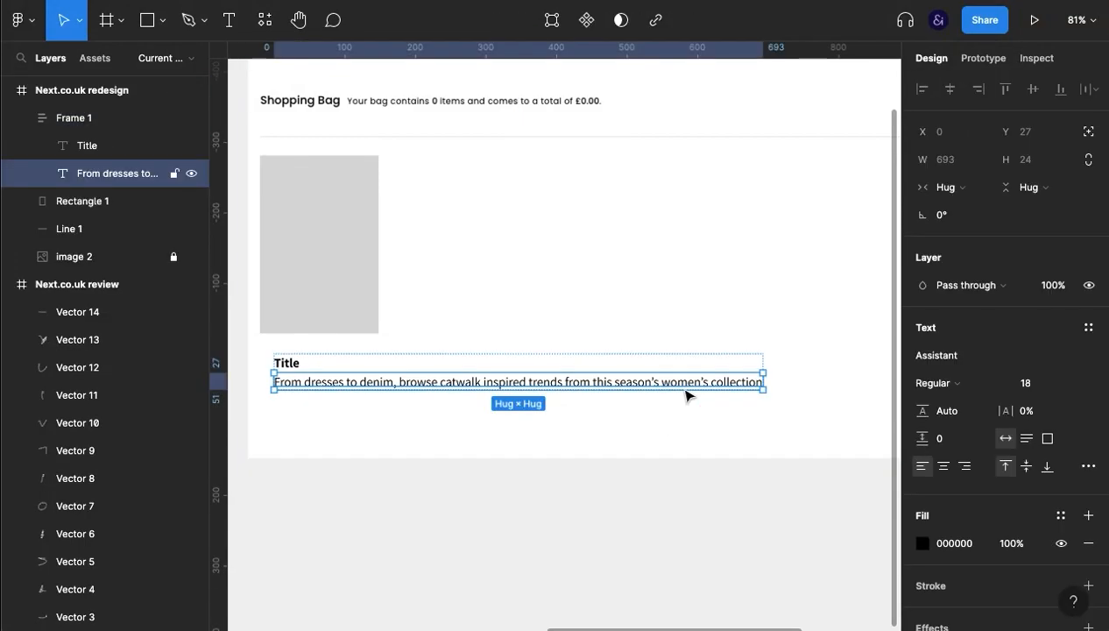
Group the grey rectangle with the text frame, apply vertical auto layout and align the contents to the left
click(371, 314)
shift+click(362, 377)
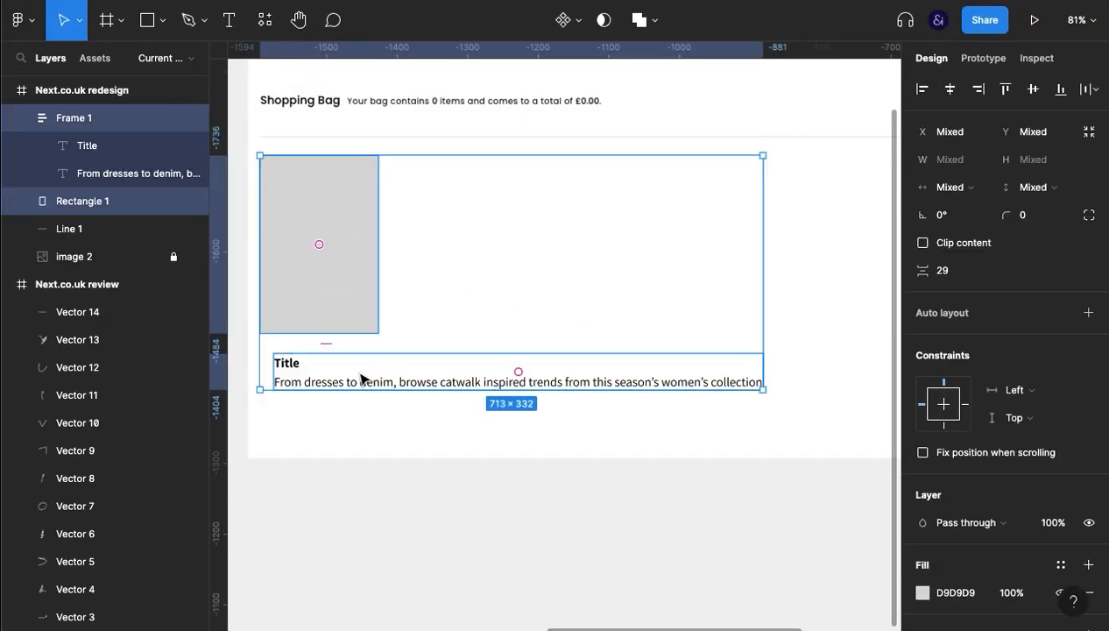
key(ctrl+g)
key(shift+a)
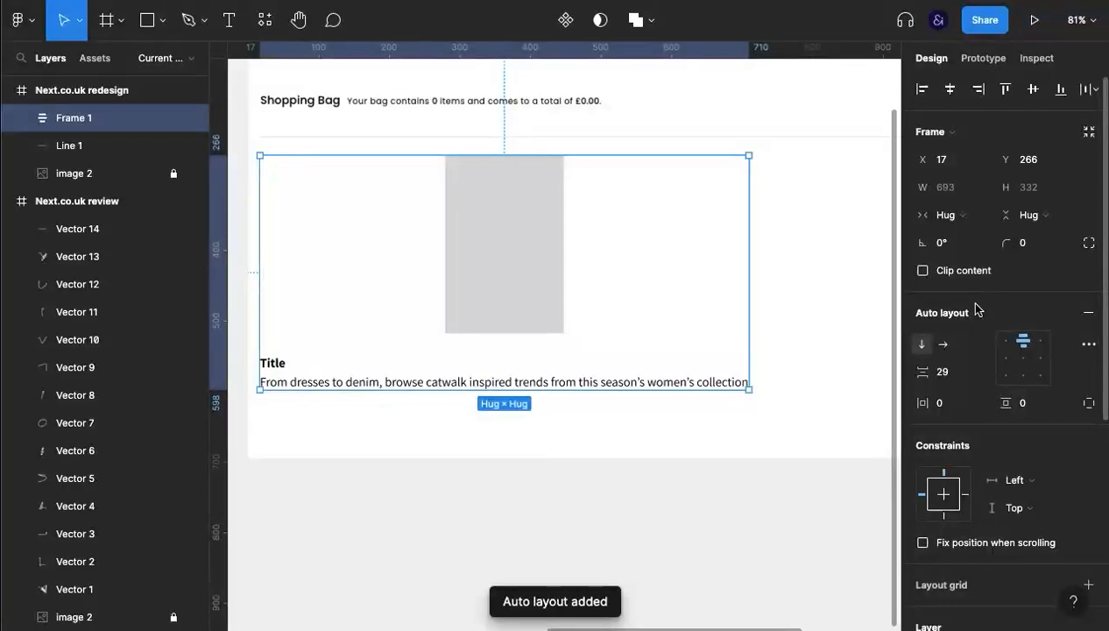
click(1009, 359)
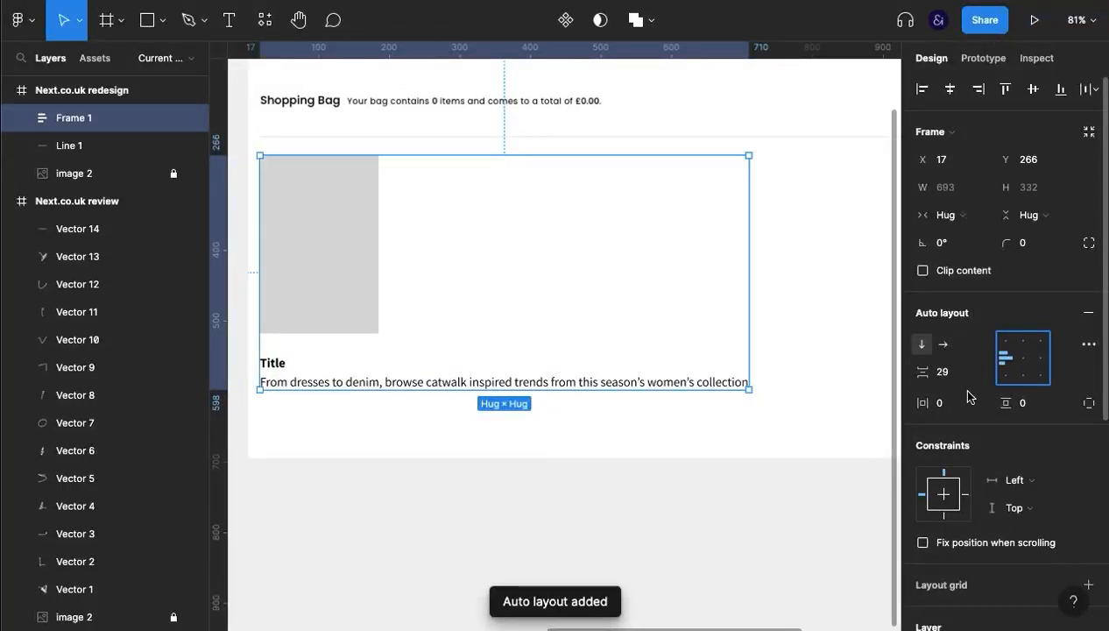
Set the vertical spacing between the grey rectangle and the text frame to 11
click(962, 379)
key(shift+Down)
key(shift+Down)
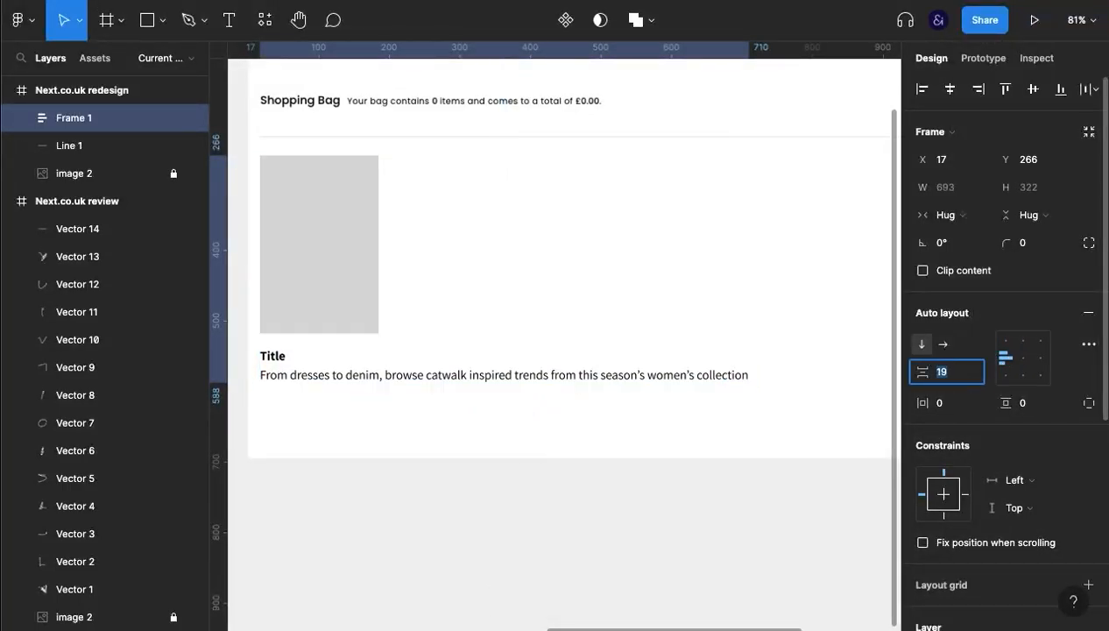
key(Up)
key(Up)
click(657, 430)
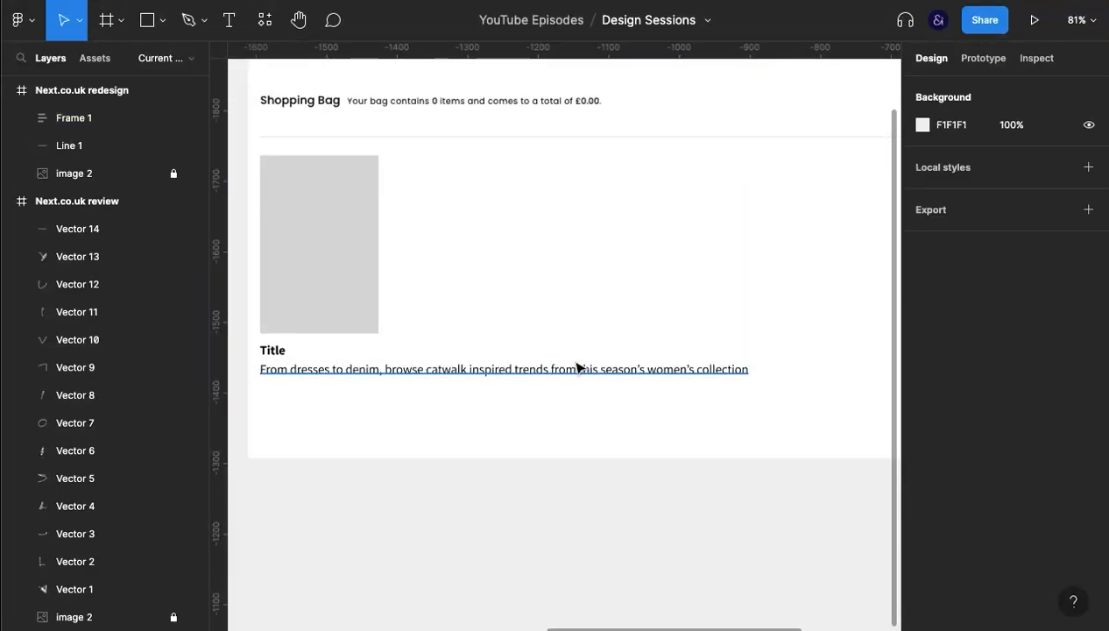
Try wrapping the description at a width of 169 with hugging height, and return its width to hug contents
ctrl+click(642, 372)
drag(754, 380, 379, 409)
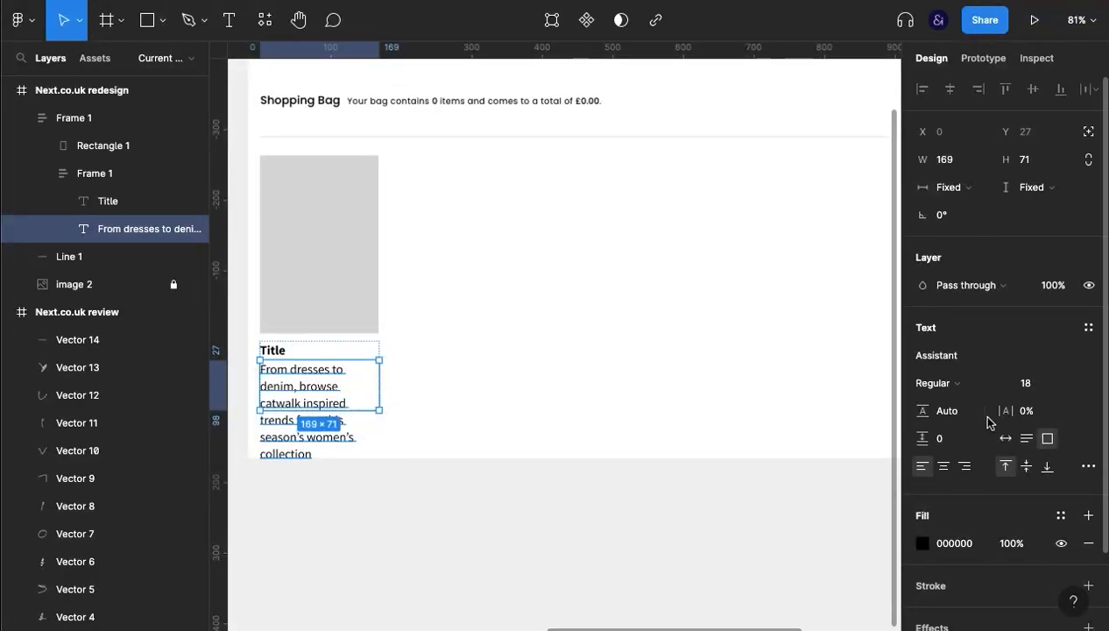
click(1031, 186)
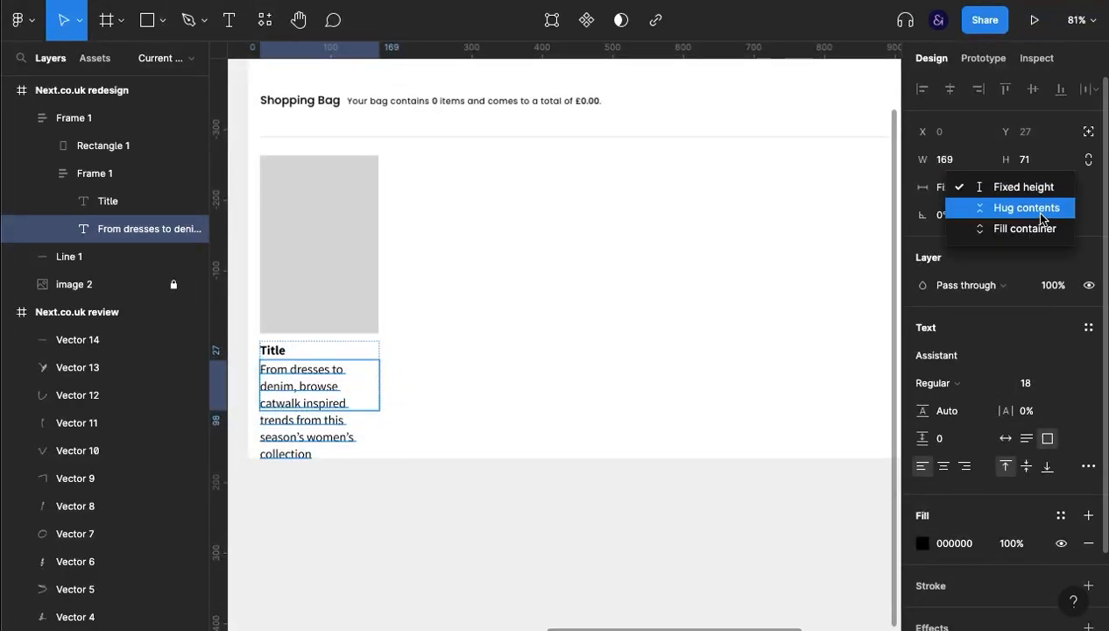
click(1034, 209)
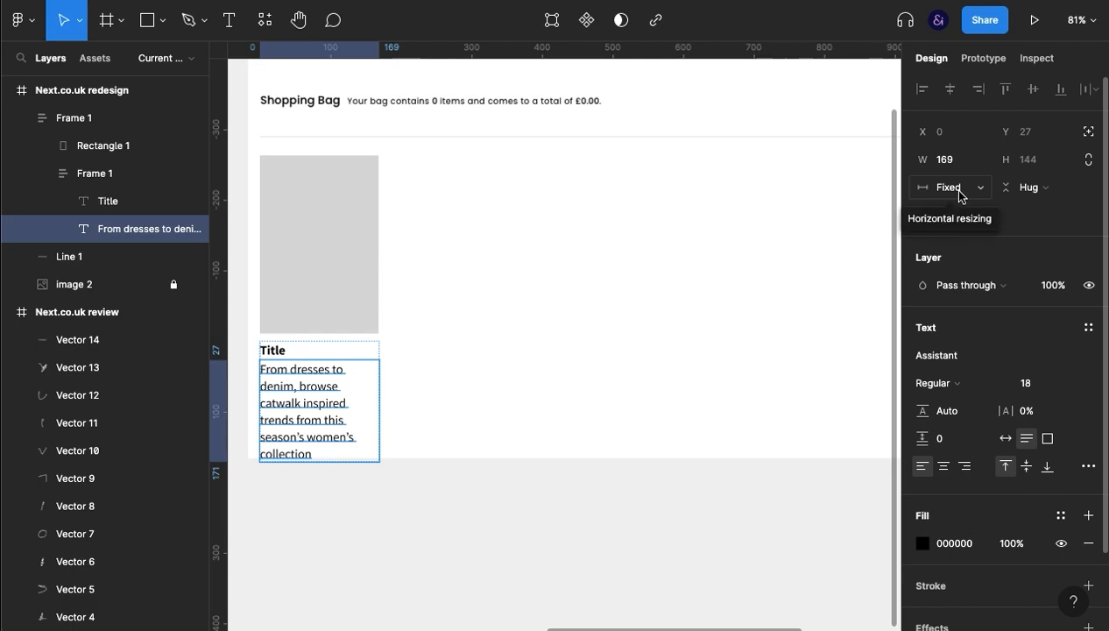
click(958, 193)
click(948, 207)
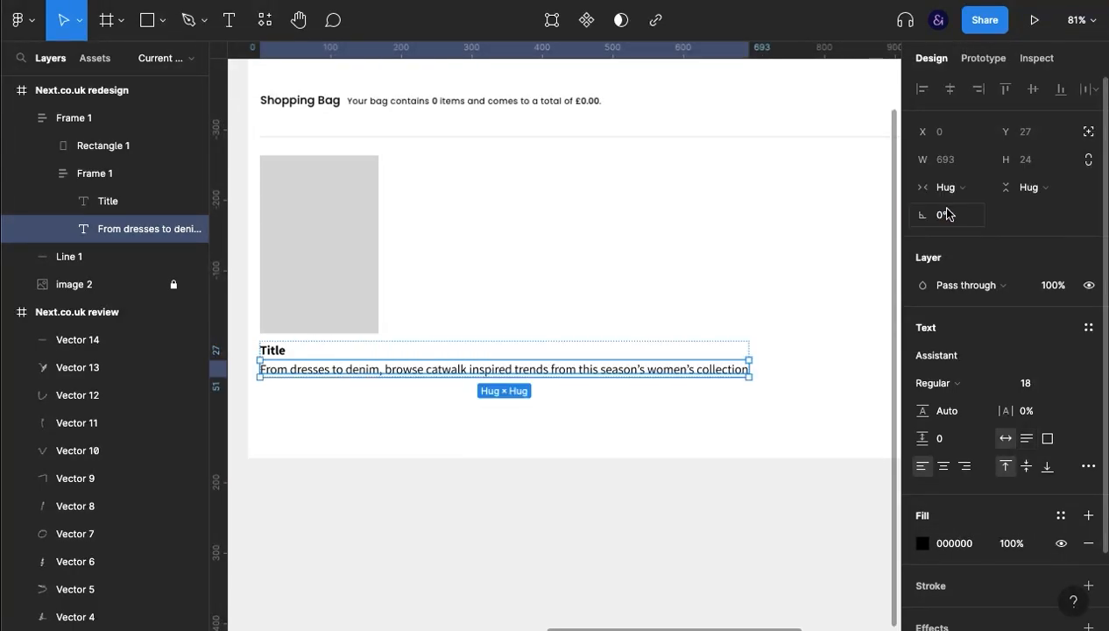
Narrow the outer card frame to about 238 wide
click(484, 239)
drag(749, 218, 428, 208)
click(392, 371)
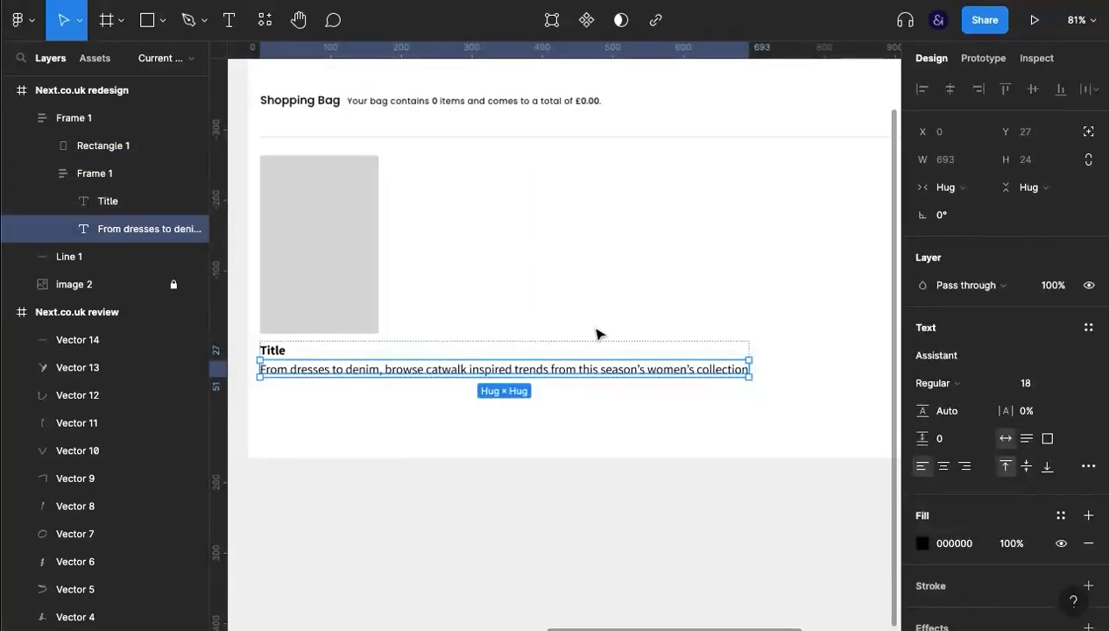
Set the width of the card's text frame and of the description inside it to fill container
click(330, 318)
click(321, 366)
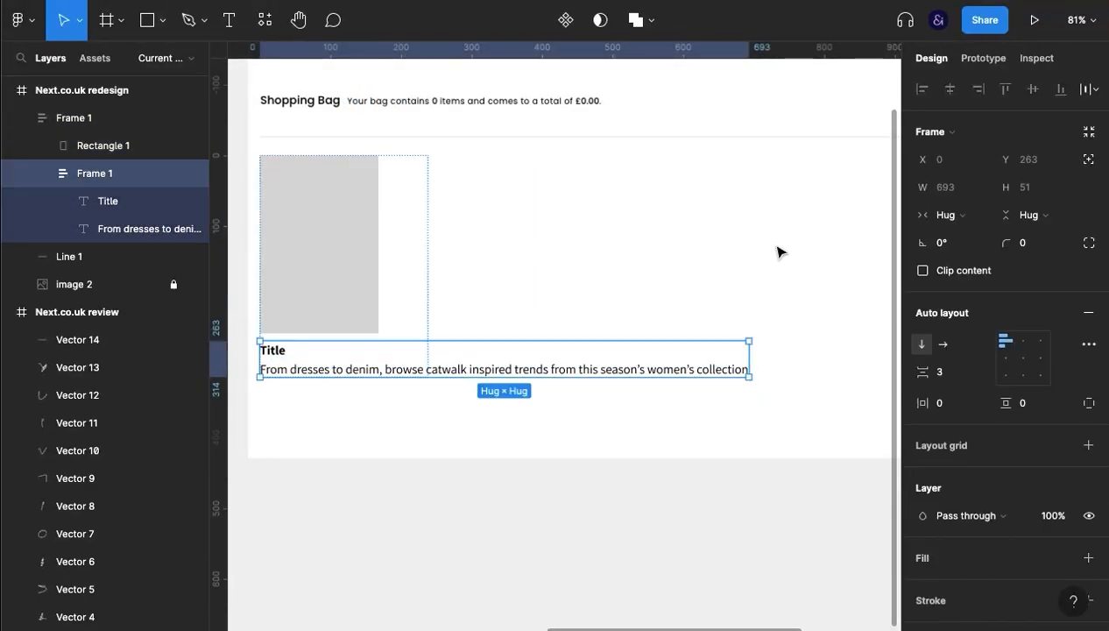
click(947, 216)
click(967, 235)
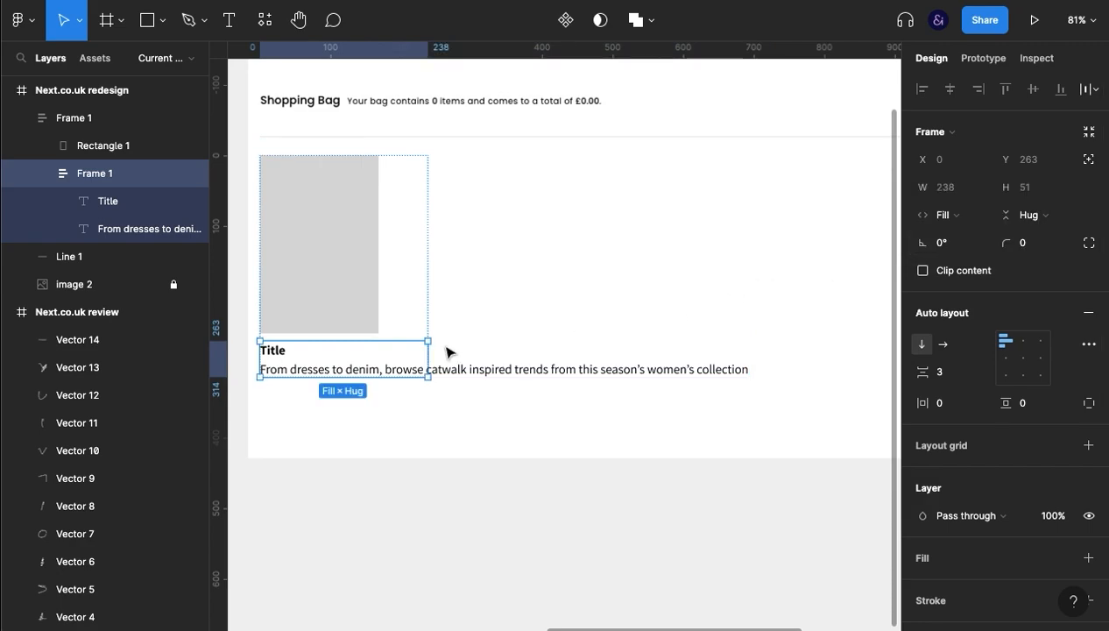
click(347, 370)
click(978, 189)
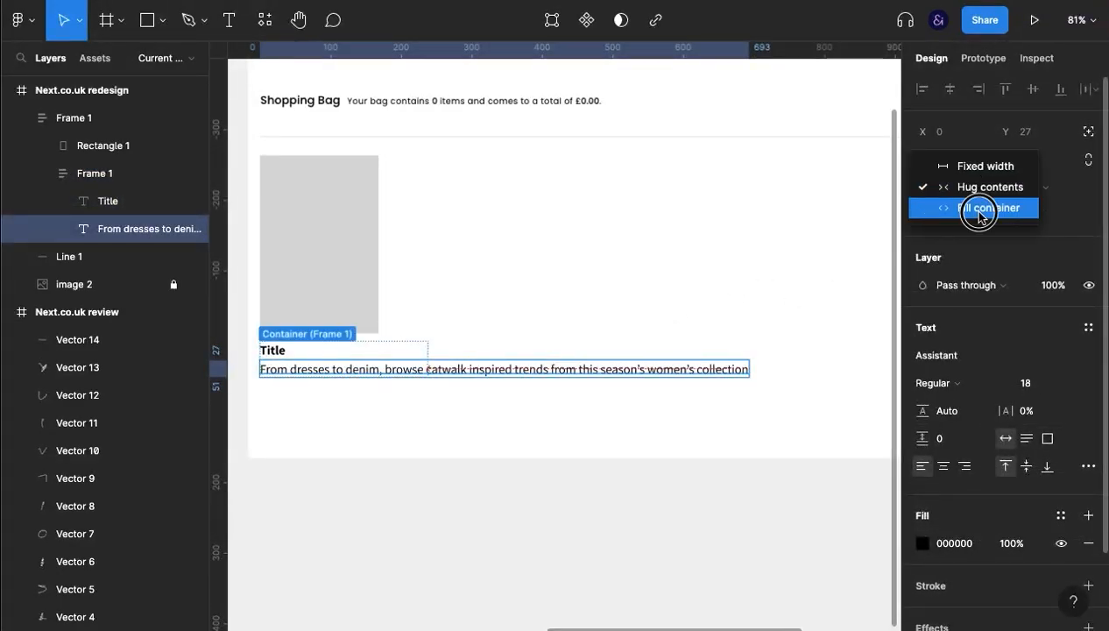
click(979, 216)
Narrow the outer card frame to 168 wide, matching the grey rectangle's width
click(631, 305)
click(408, 289)
drag(424, 287, 389, 286)
drag(432, 251, 380, 230)
click(500, 373)
Return the description and its surrounding text frame to hug-contents width
drag(453, 349, 666, 380)
click(590, 440)
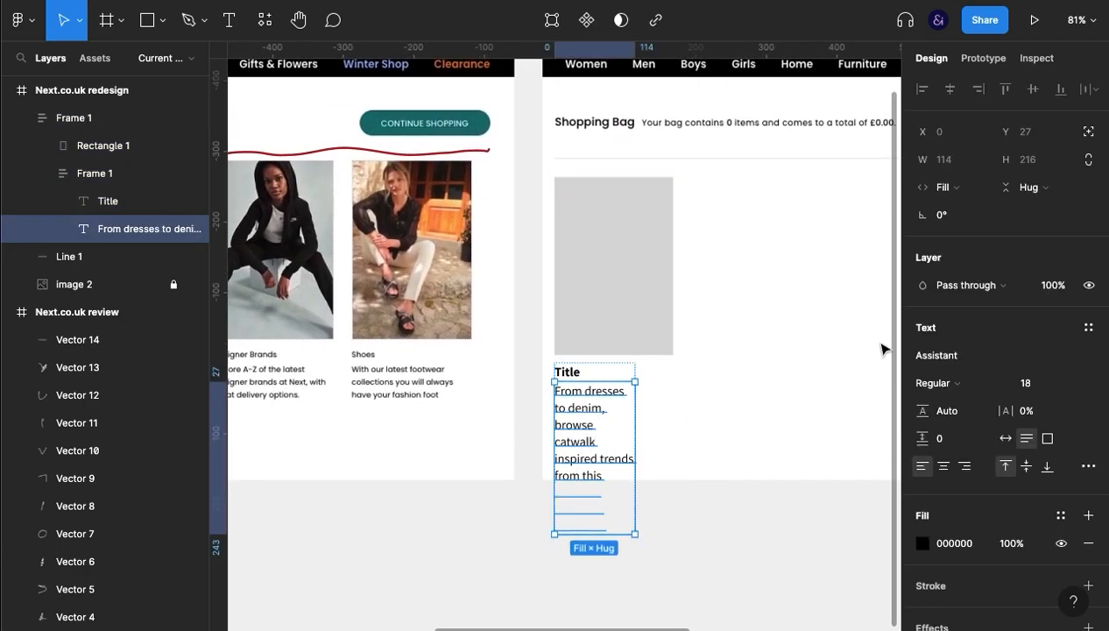
click(621, 321)
click(615, 396)
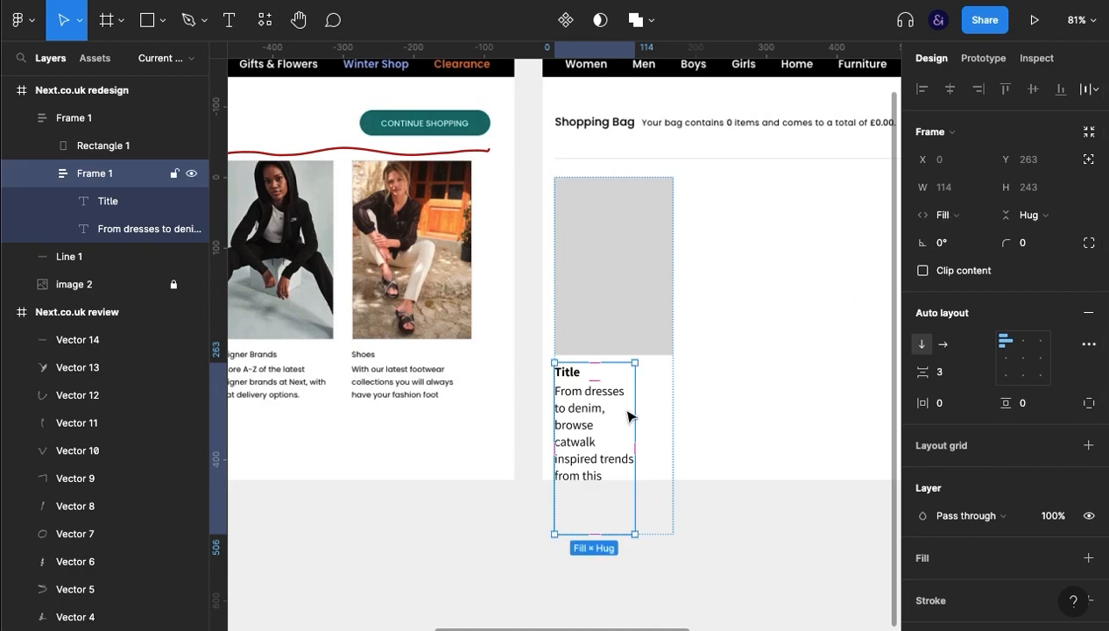
click(616, 322)
click(609, 423)
click(611, 420)
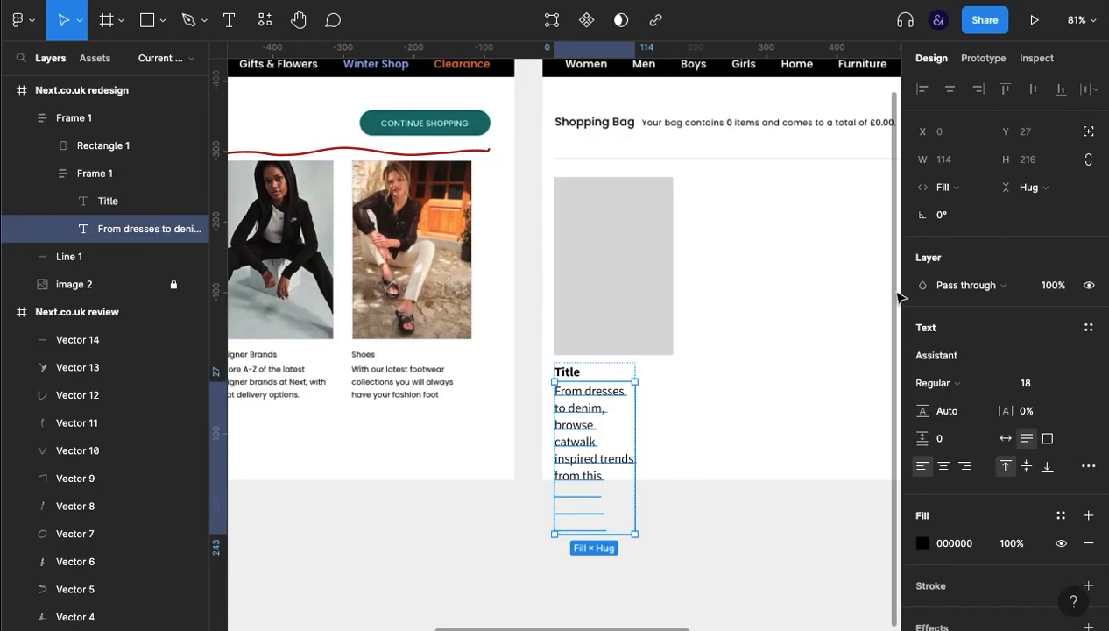
click(946, 188)
click(961, 165)
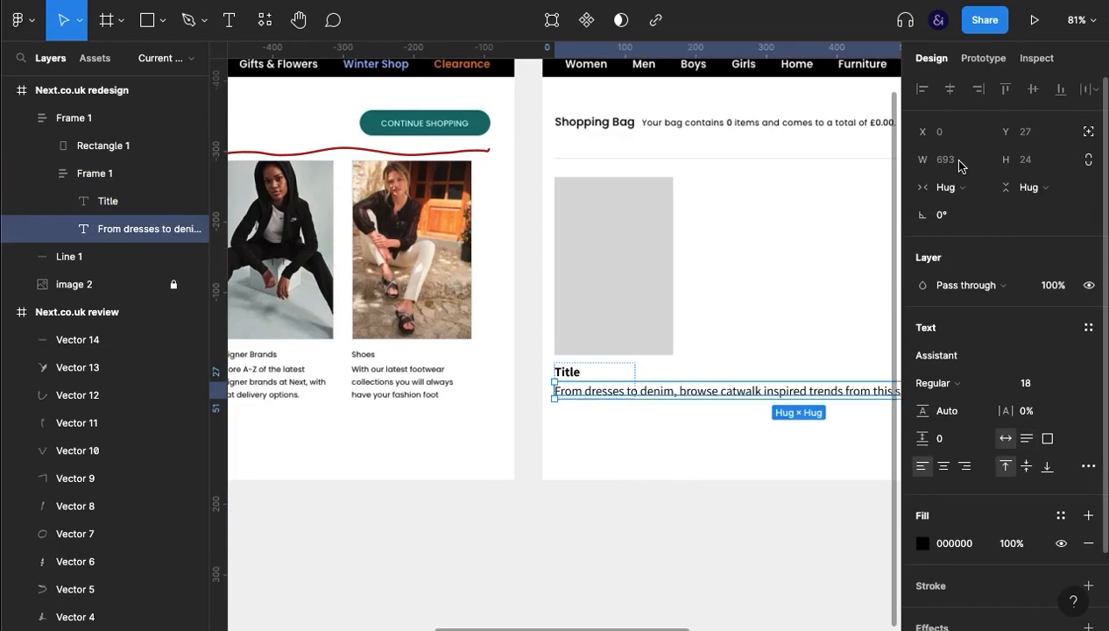
click(593, 371)
click(959, 216)
click(957, 190)
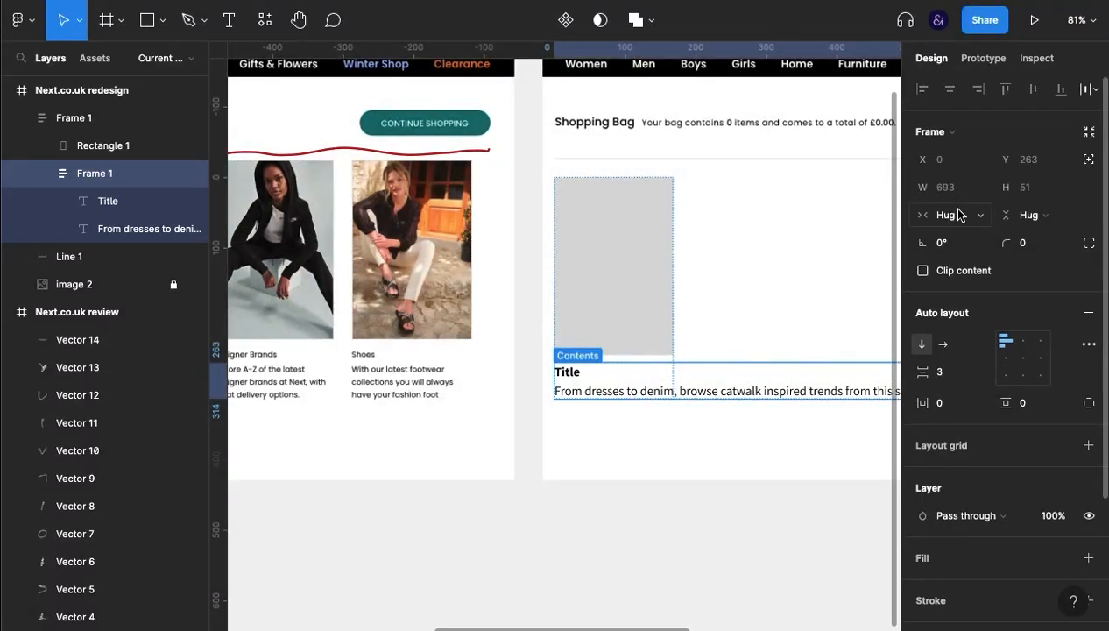
Make the text frame fill the card's width and the description fill the text frame's width
click(961, 214)
click(971, 236)
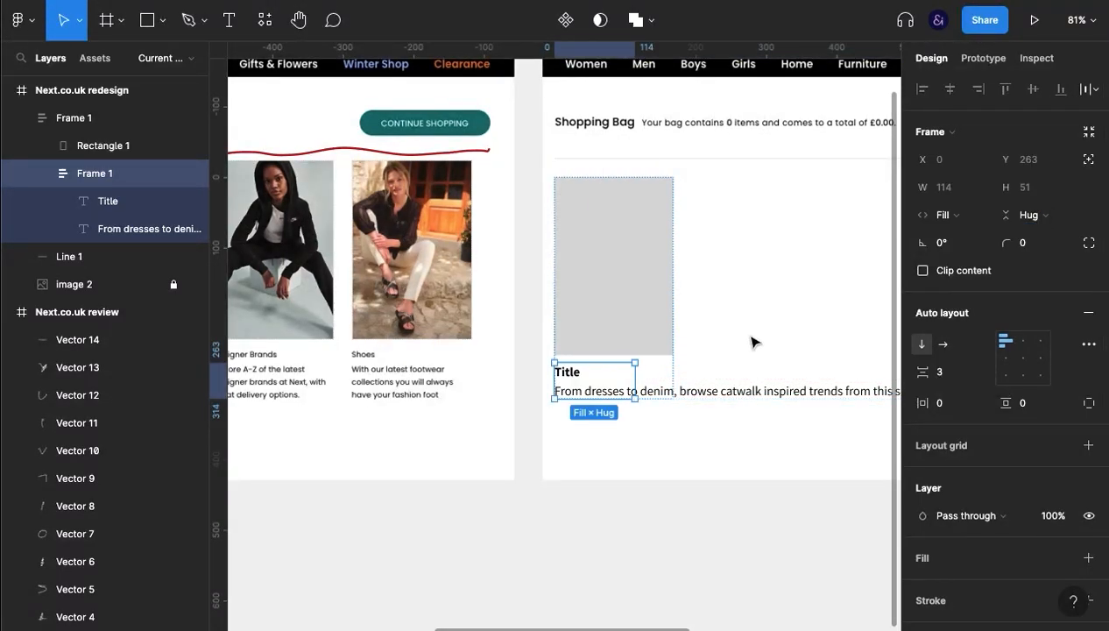
click(666, 396)
click(953, 188)
click(983, 208)
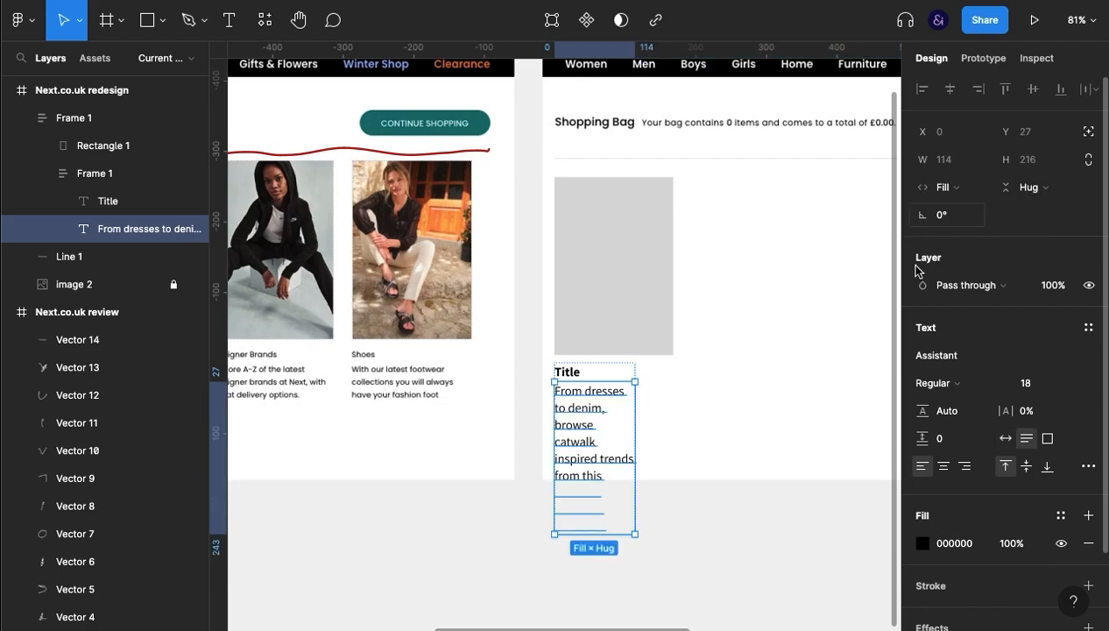
Set the outer card frame's right padding to 0
click(619, 307)
click(606, 391)
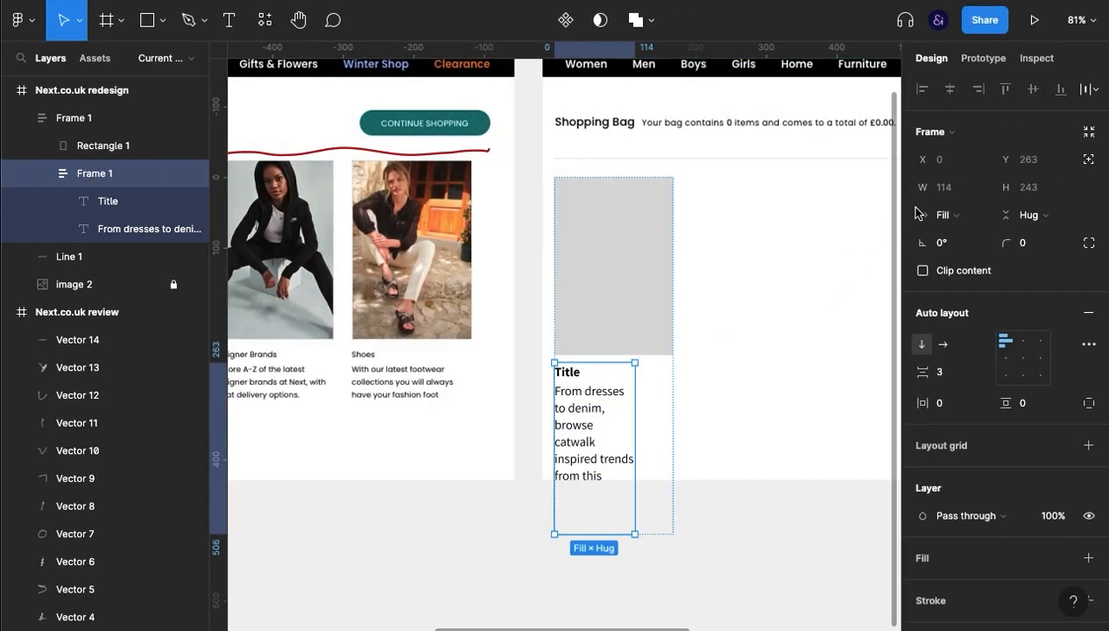
click(650, 410)
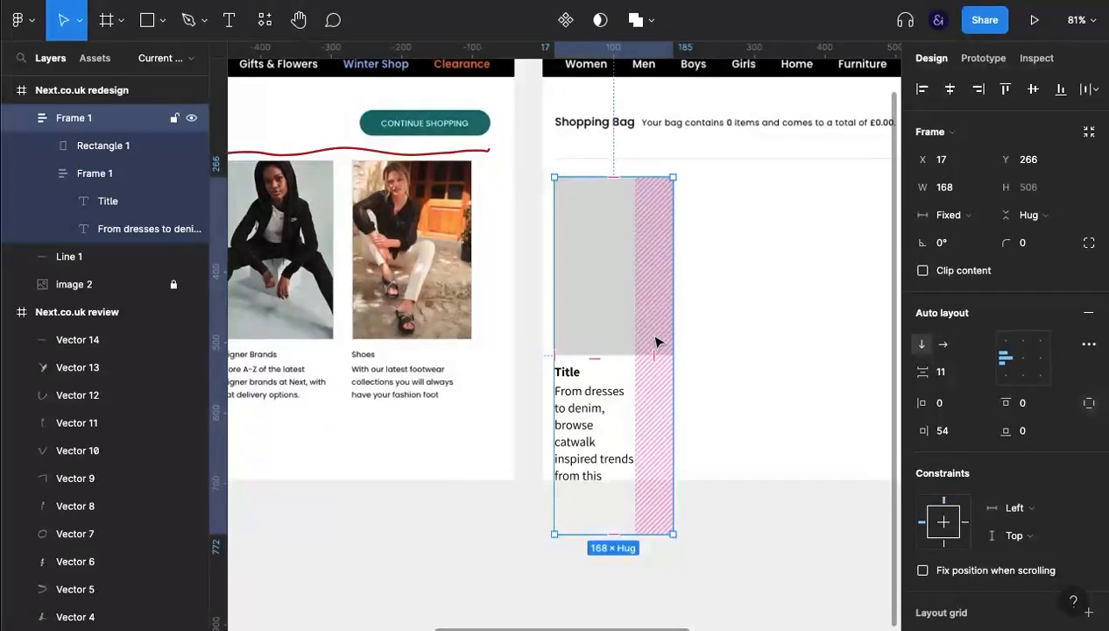
click(940, 430)
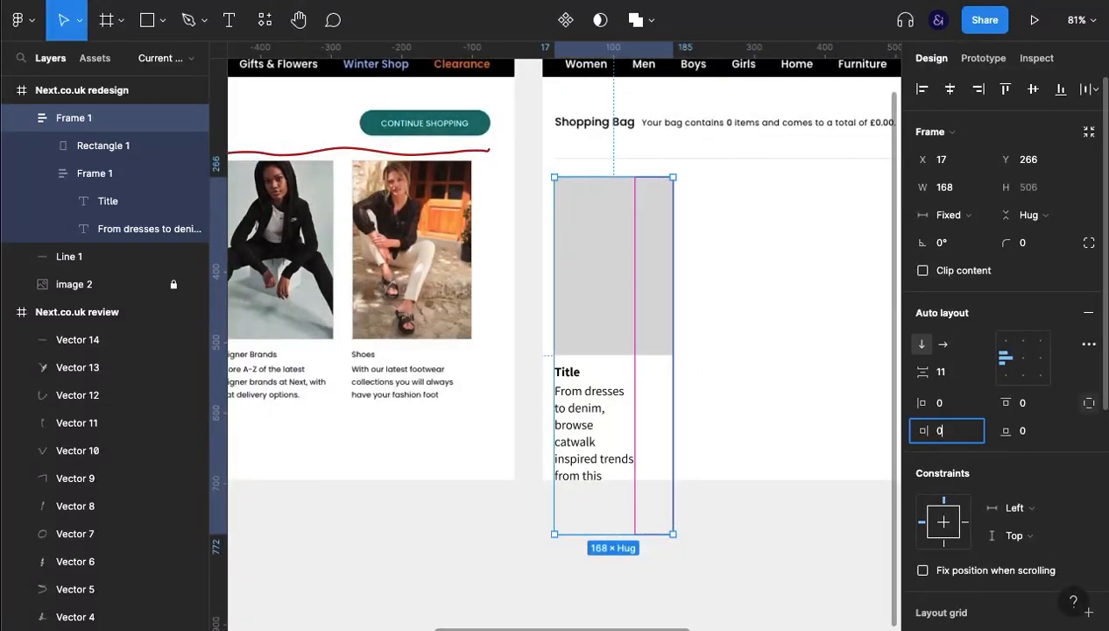
key(Return)
click(707, 502)
Reduce the card description's font size to 16
super+click(611, 431)
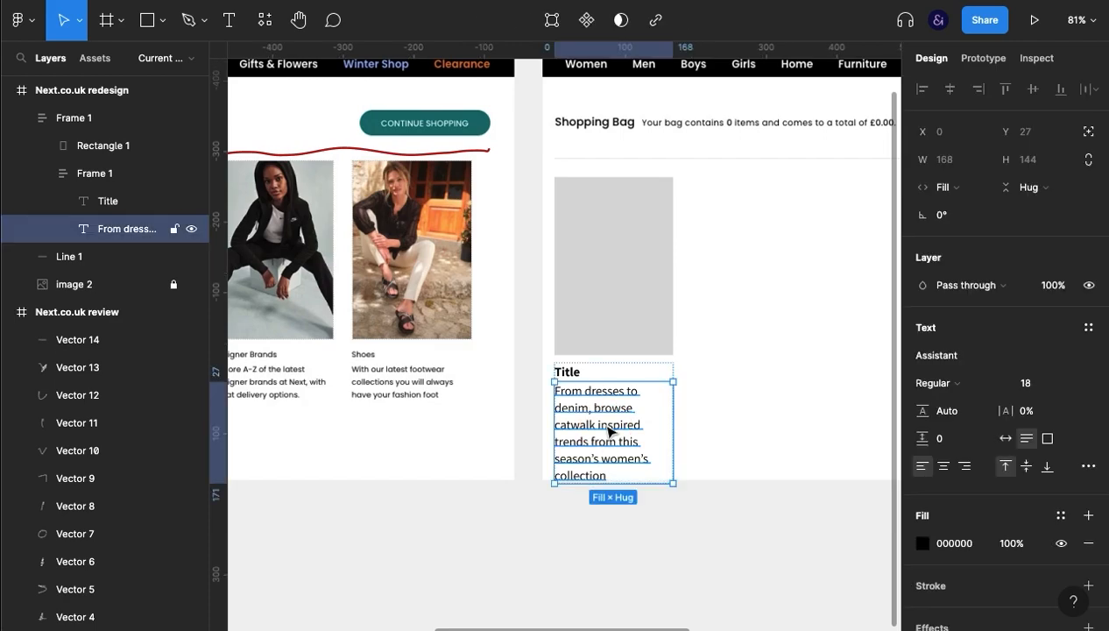
click(607, 285)
click(595, 419)
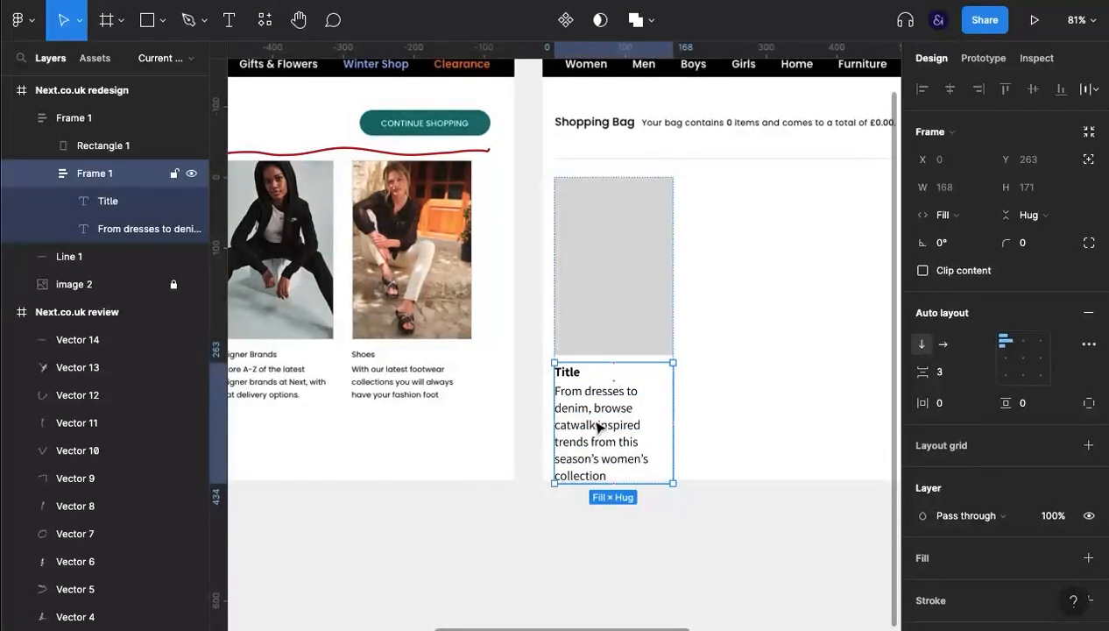
click(596, 418)
click(1055, 387)
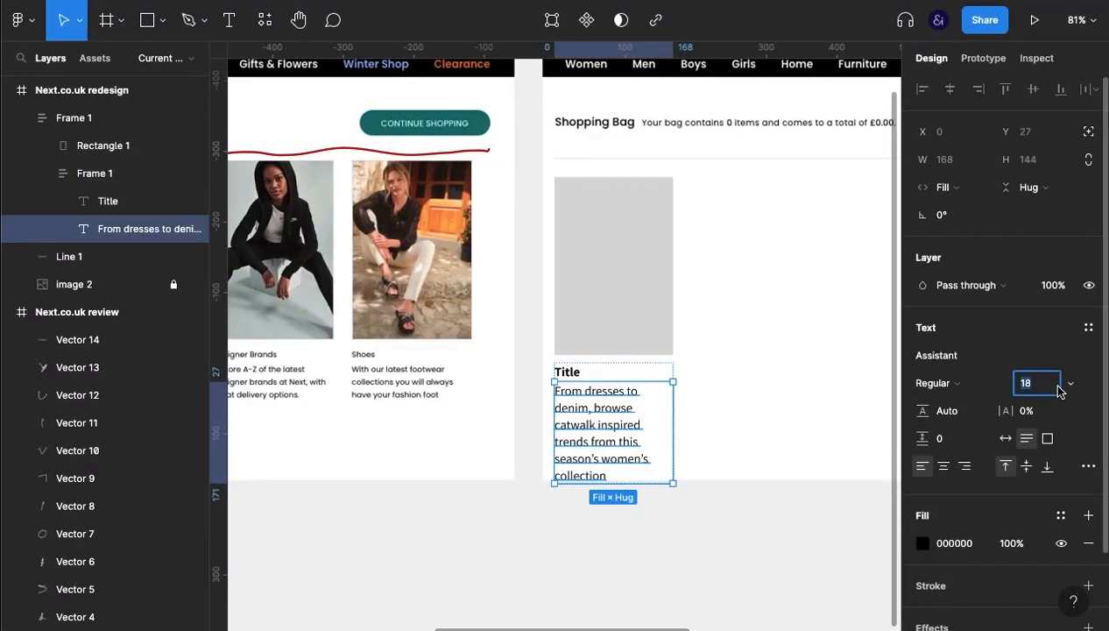
key(Down)
key(Down)
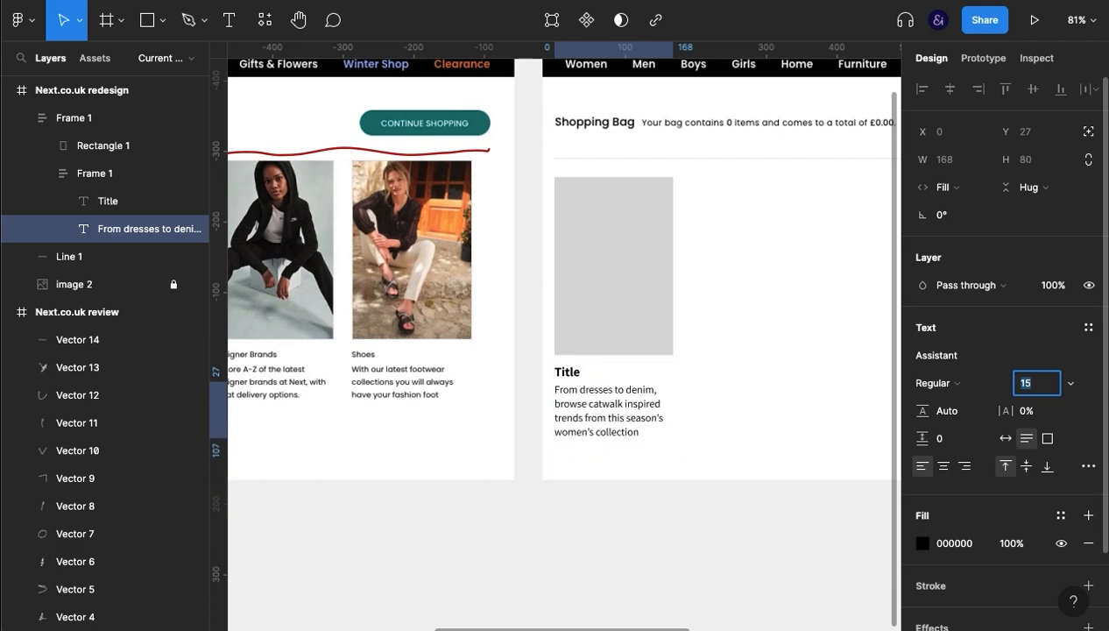
click(740, 371)
drag(790, 364, 780, 401)
mouse_move(646, 340)
mouse_down()
mouse_move(632, 335)
mouse_move(663, 312)
mouse_move(642, 337)
mouse_up()
click(742, 395)
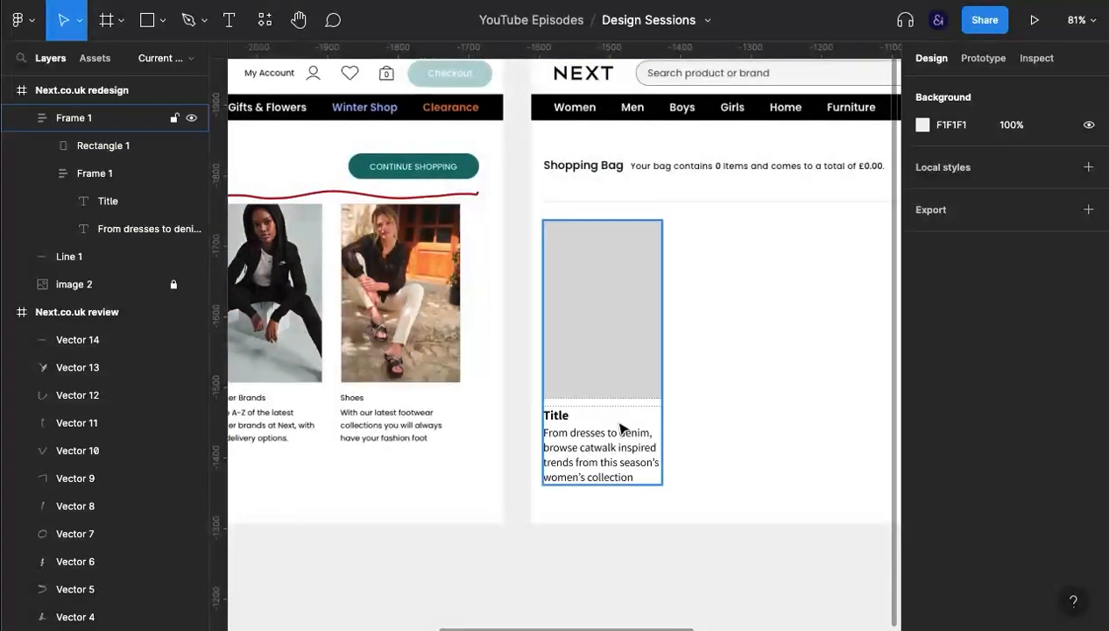
Change the card title's font weight to SemiBold
super+click(594, 446)
click(722, 426)
click(580, 426)
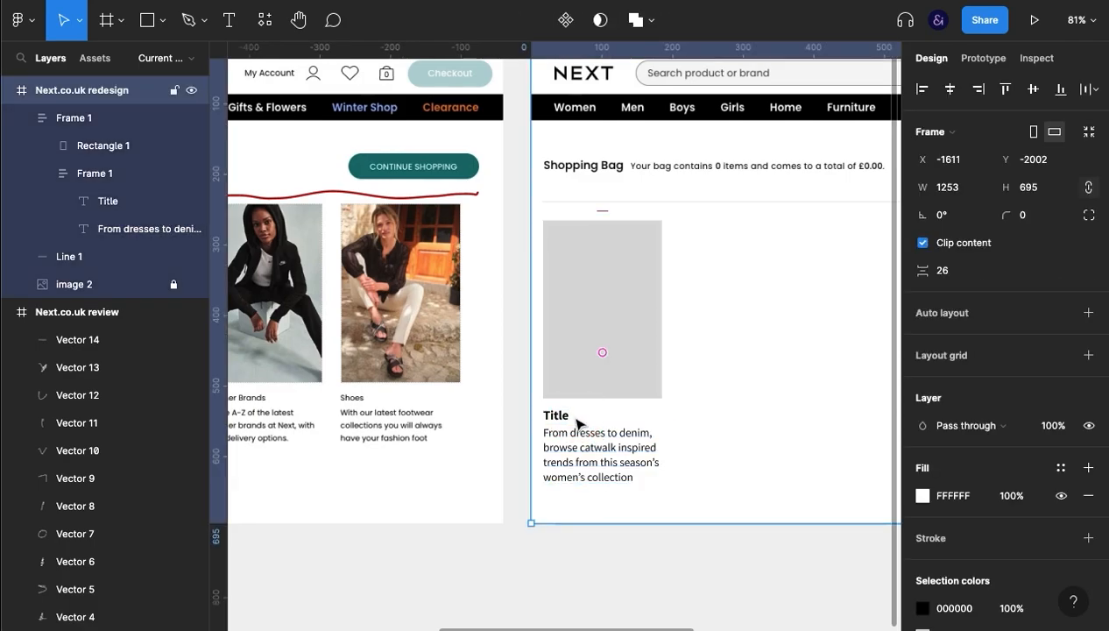
double_click(557, 418)
click(962, 390)
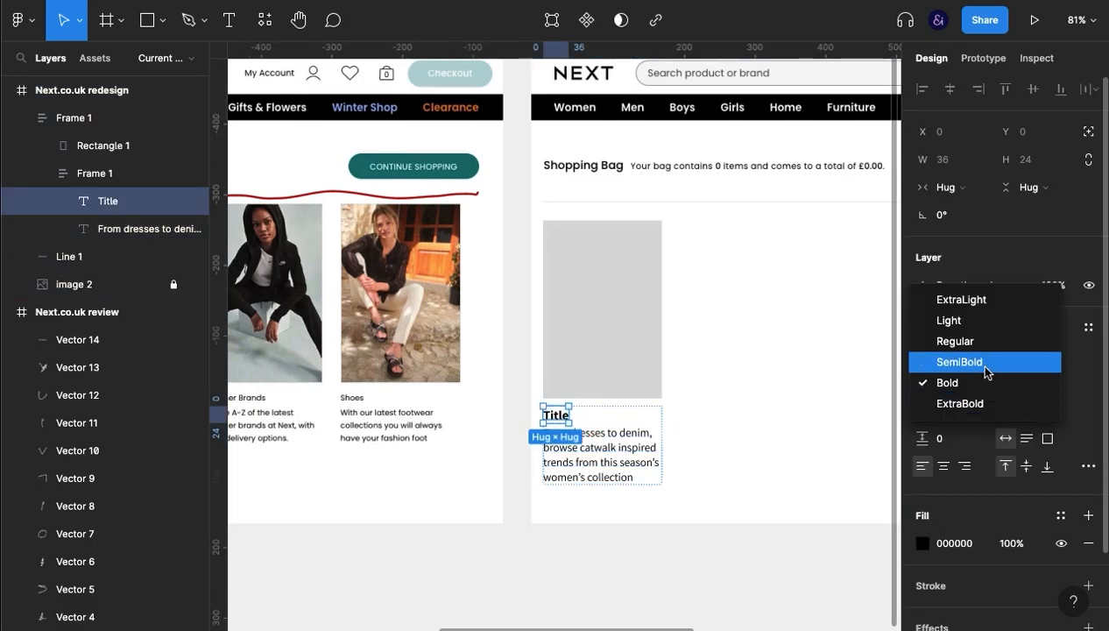
click(959, 362)
click(814, 394)
Check the text frame's vertical spacing between the title and the description
click(610, 444)
click(615, 442)
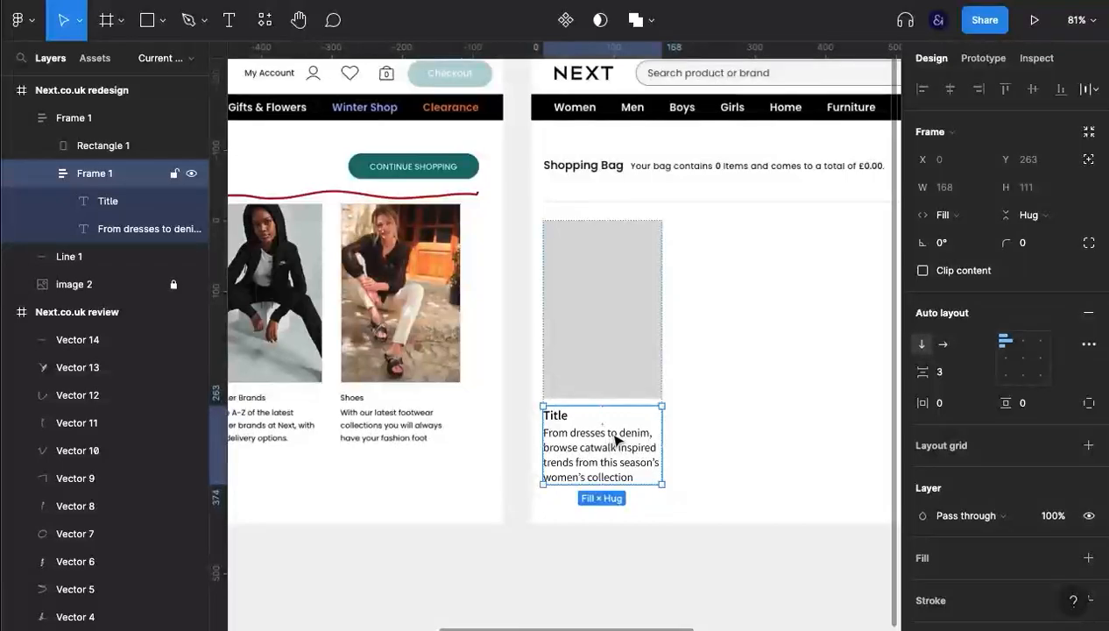
click(718, 446)
click(549, 441)
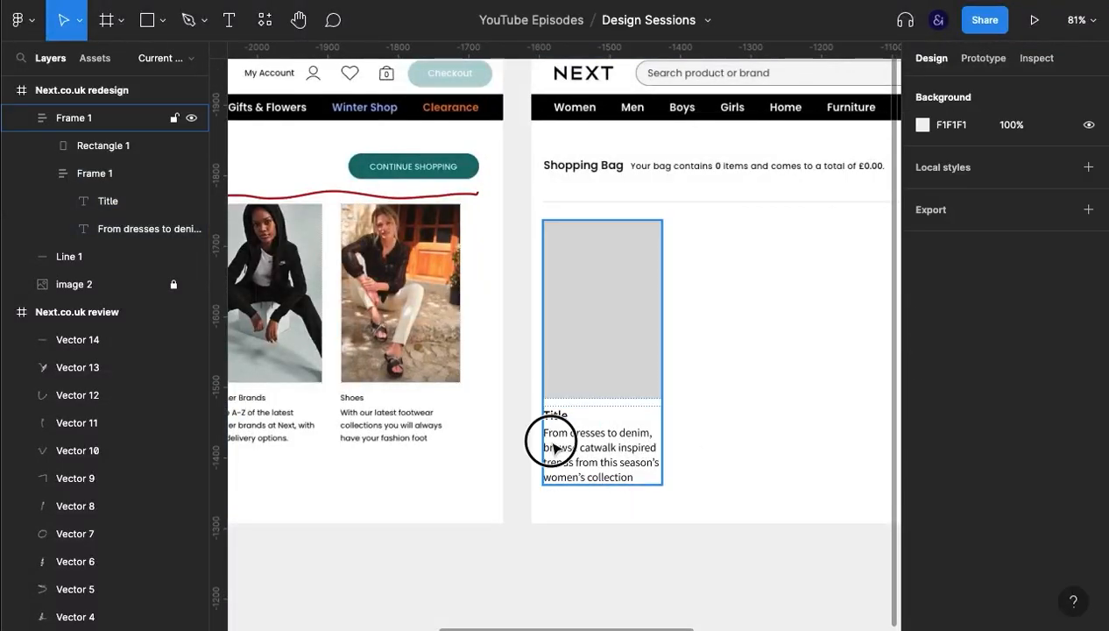
click(610, 455)
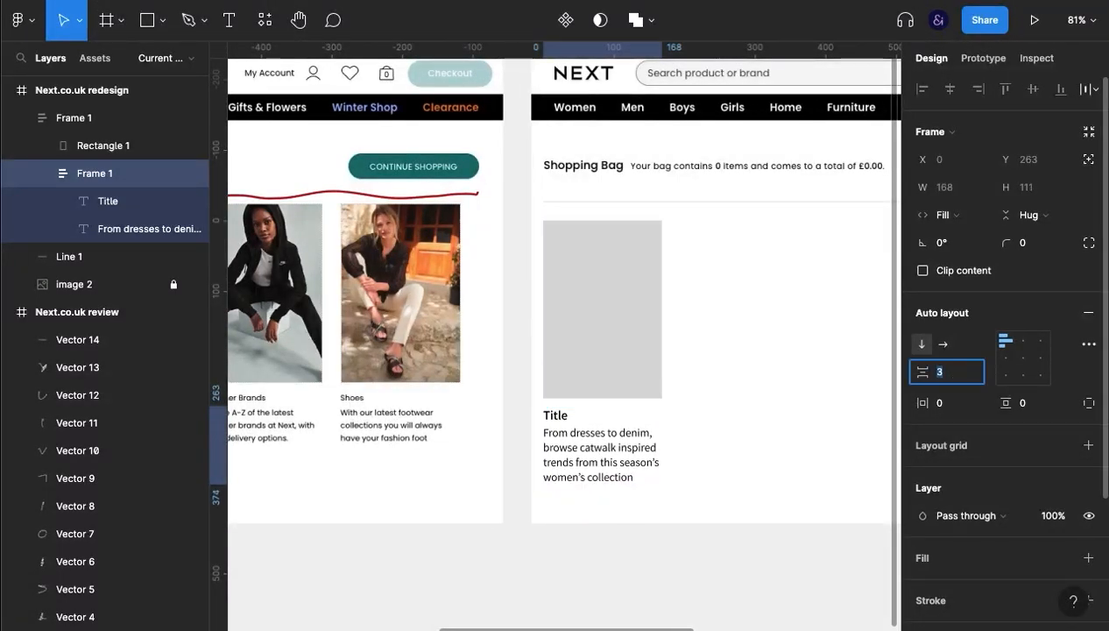
click(815, 450)
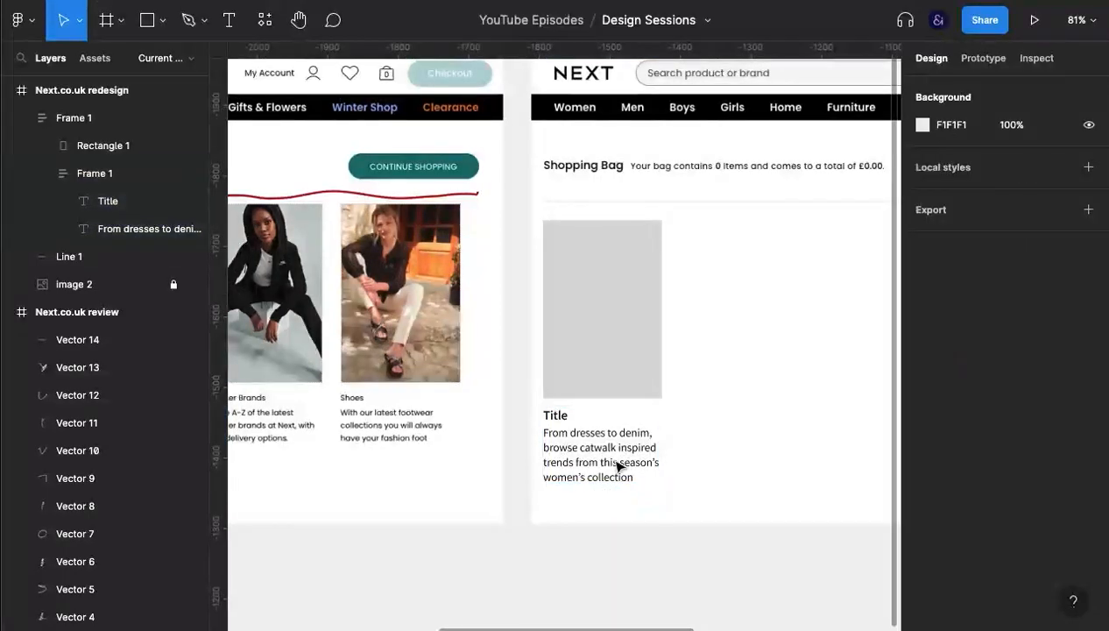
Try the card title at font size 19, and return it to 18
super+click(617, 463)
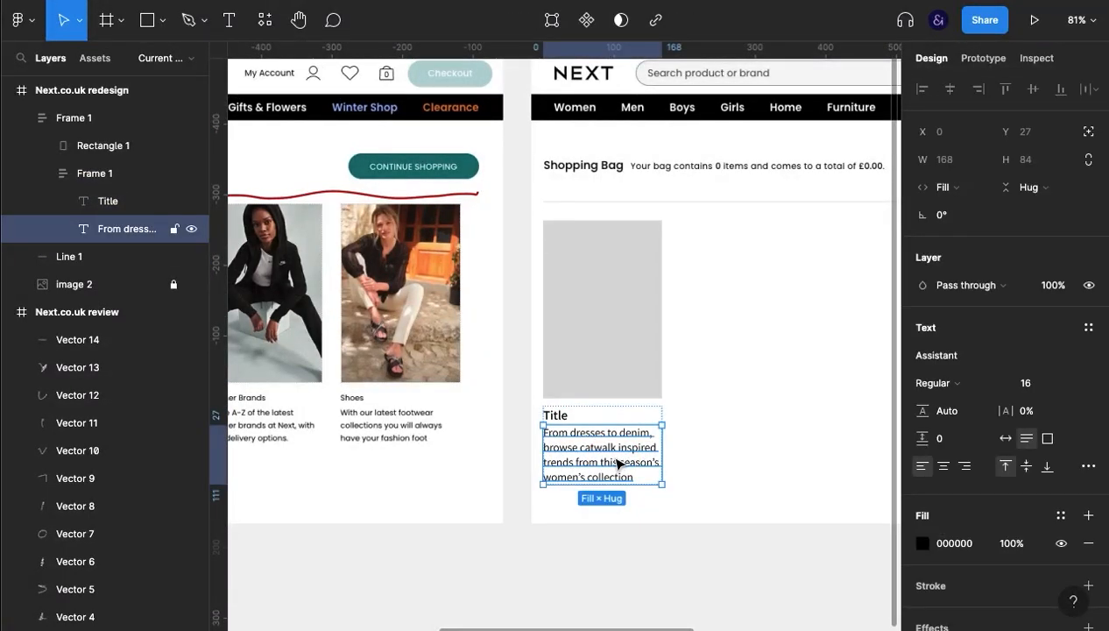
click(557, 418)
click(1028, 385)
key(Up)
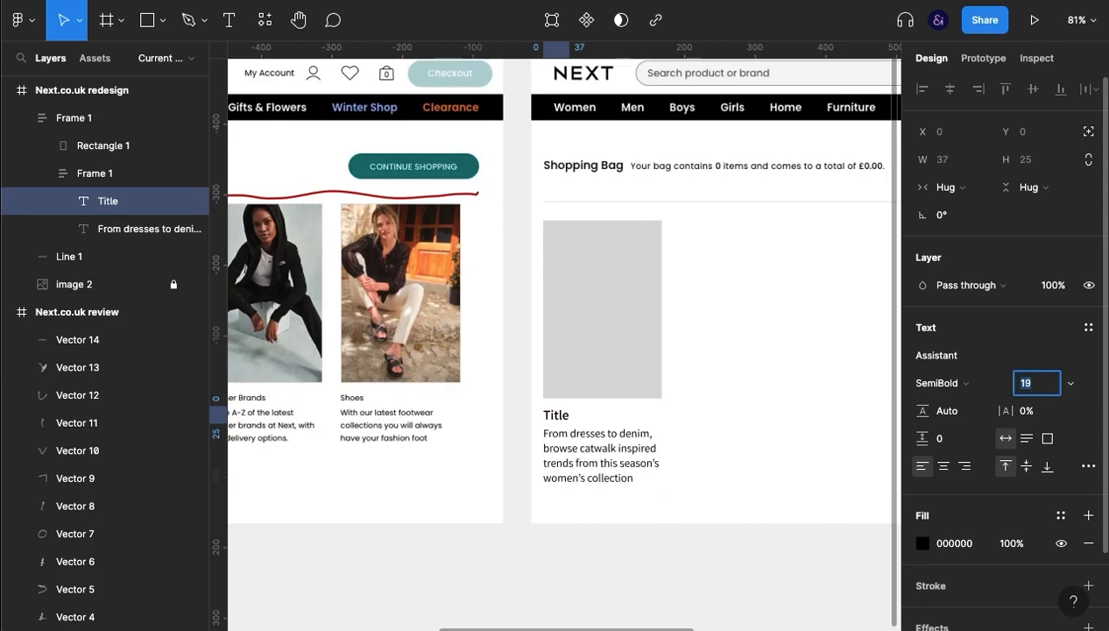
click(770, 408)
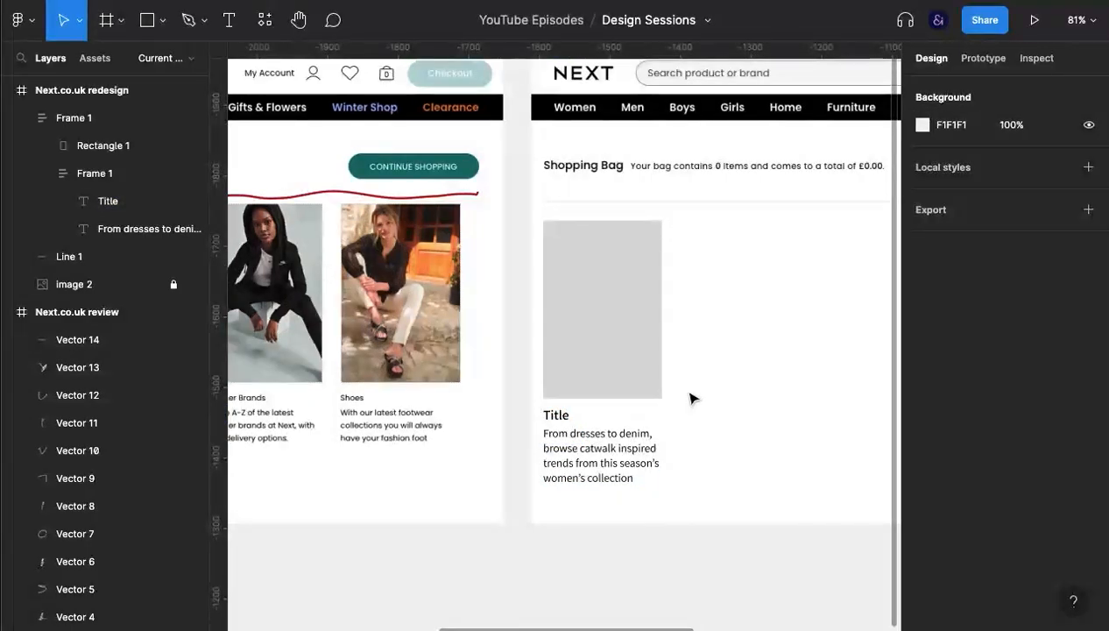
click(656, 346)
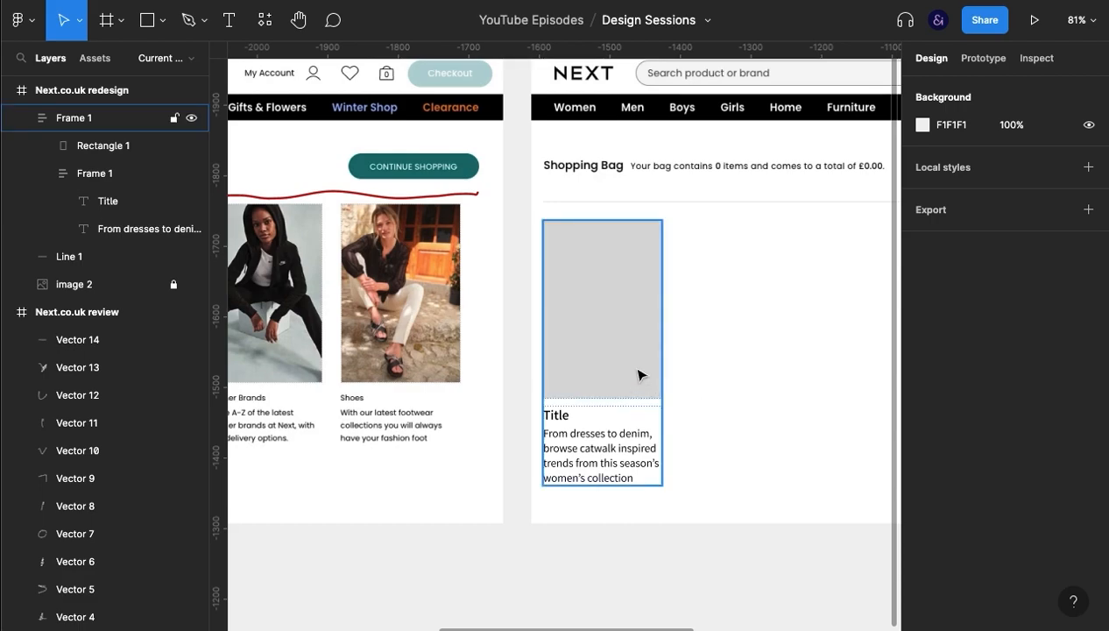
click(556, 415)
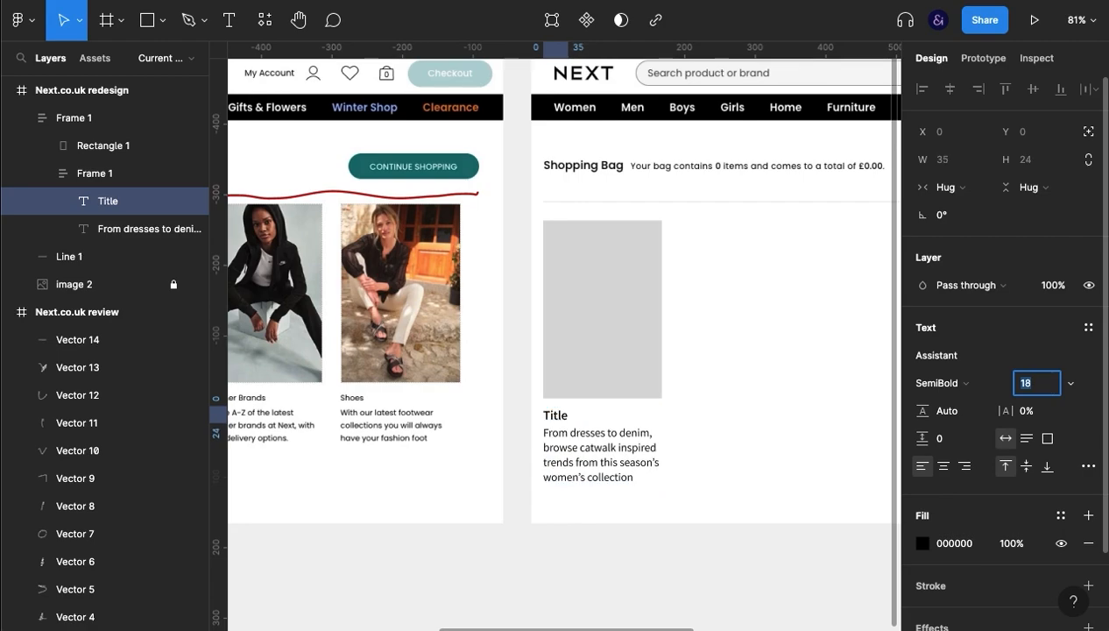
click(846, 390)
Duplicate the category card horizontally to its right, at X 259 in the redesign frame
drag(735, 444, 582, 461)
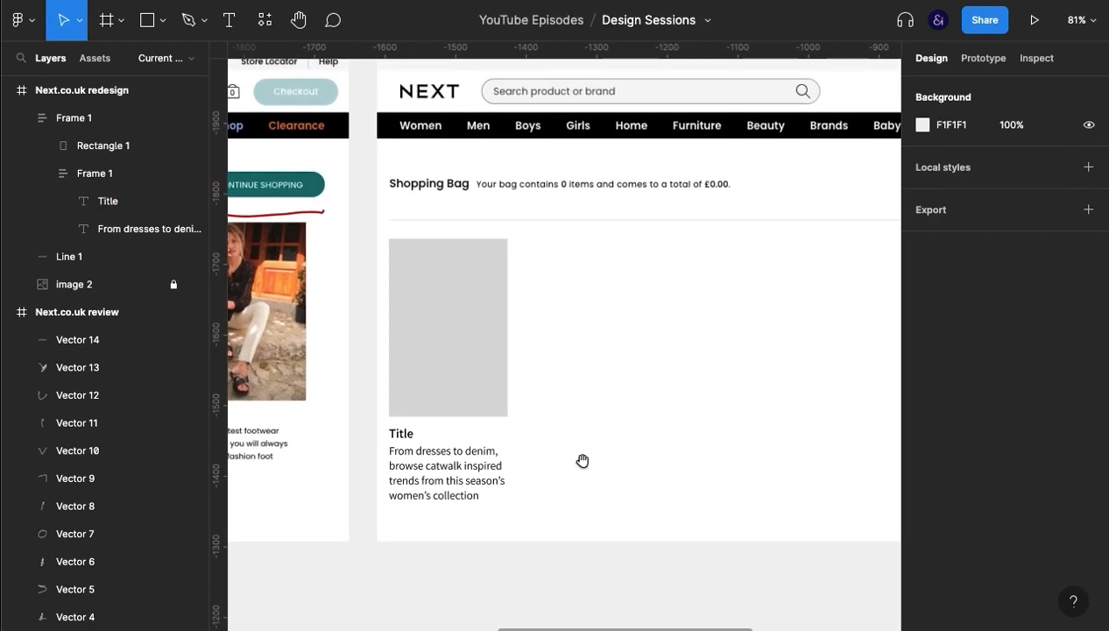
click(461, 361)
drag(454, 378, 619, 384)
key(ctrl+z)
drag(432, 376, 613, 378)
click(698, 401)
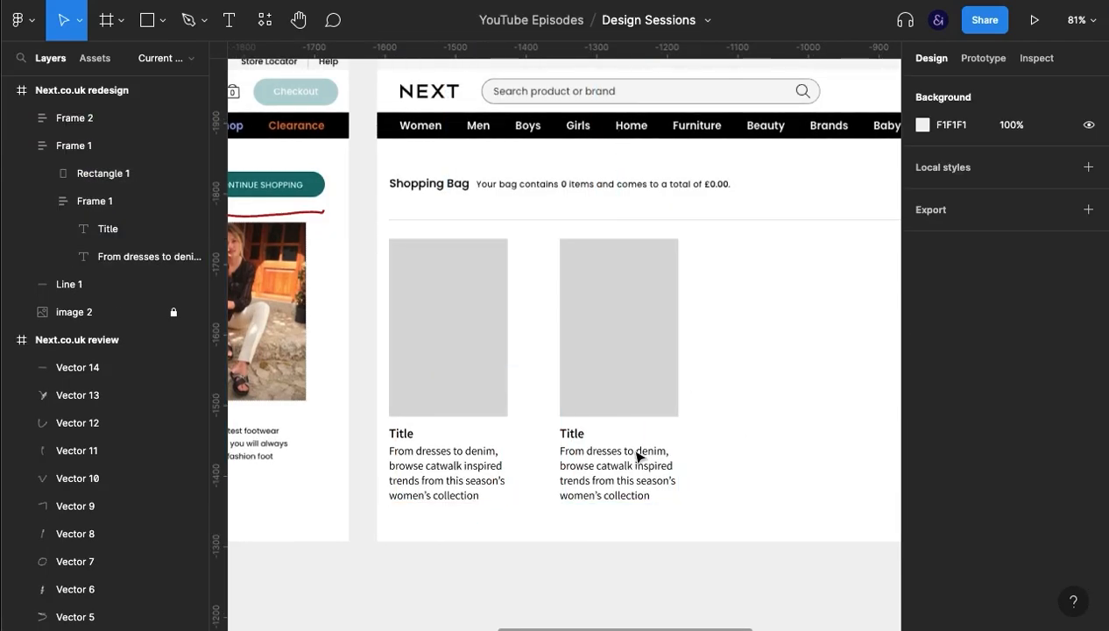
Ungroup the text frame in the second card and delete that card's title
click(612, 388)
click(587, 473)
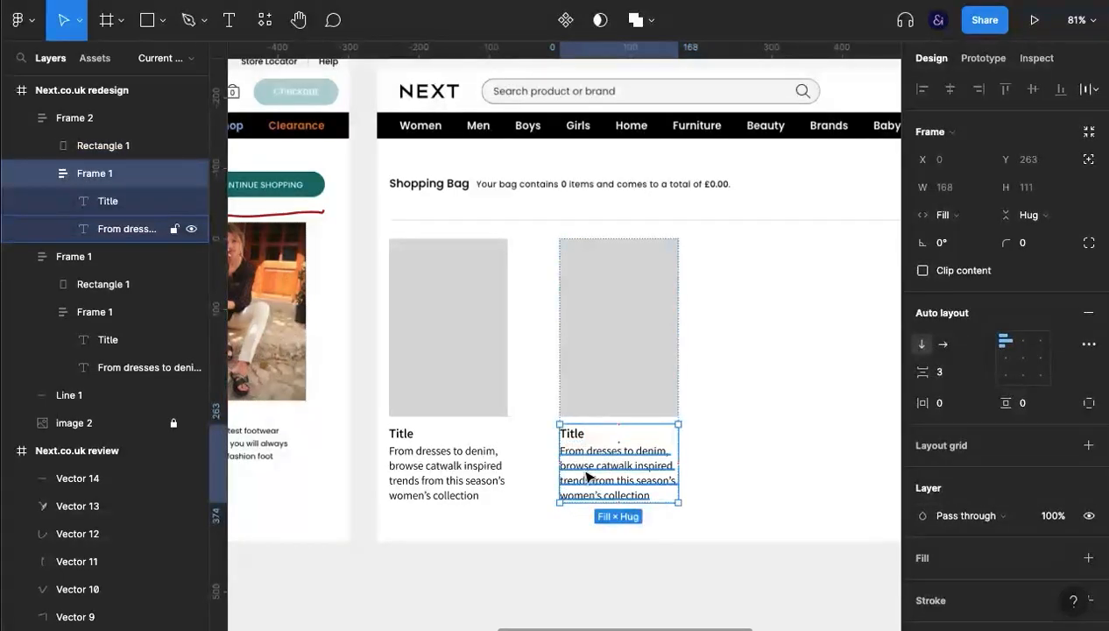
key(ctrl+shift+g)
click(743, 461)
click(586, 439)
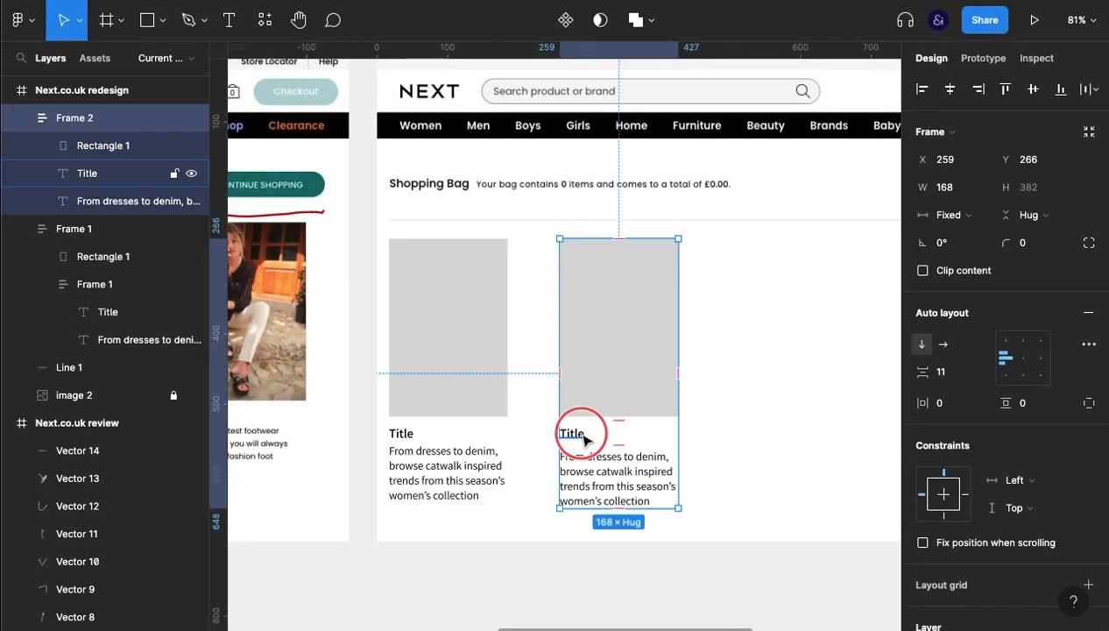
click(585, 436)
key(Delete)
Group the grey rectangle in the second card on its own
click(620, 374)
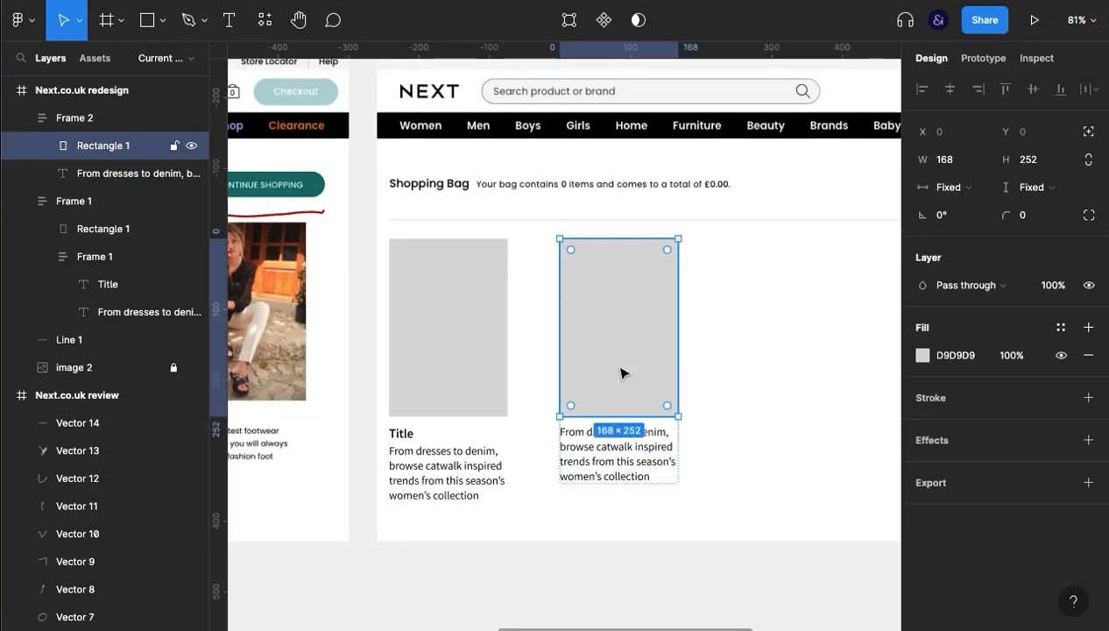
key(ctrl+g)
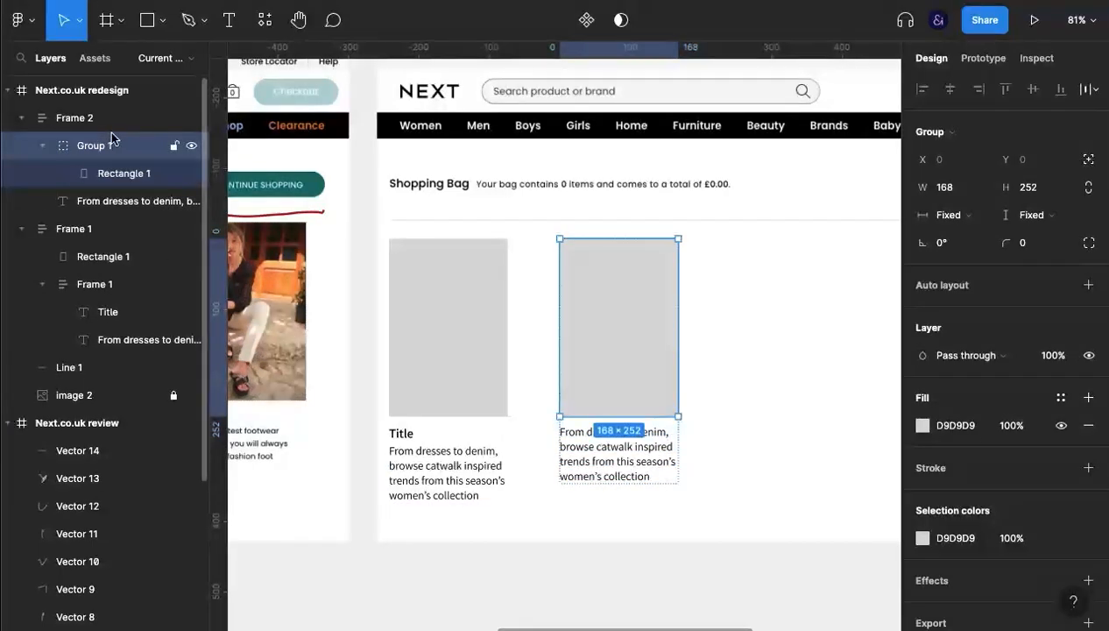
Paste the Title text into the second card's rectangle group and position it at X 15, Y 216
click(113, 125)
click(115, 149)
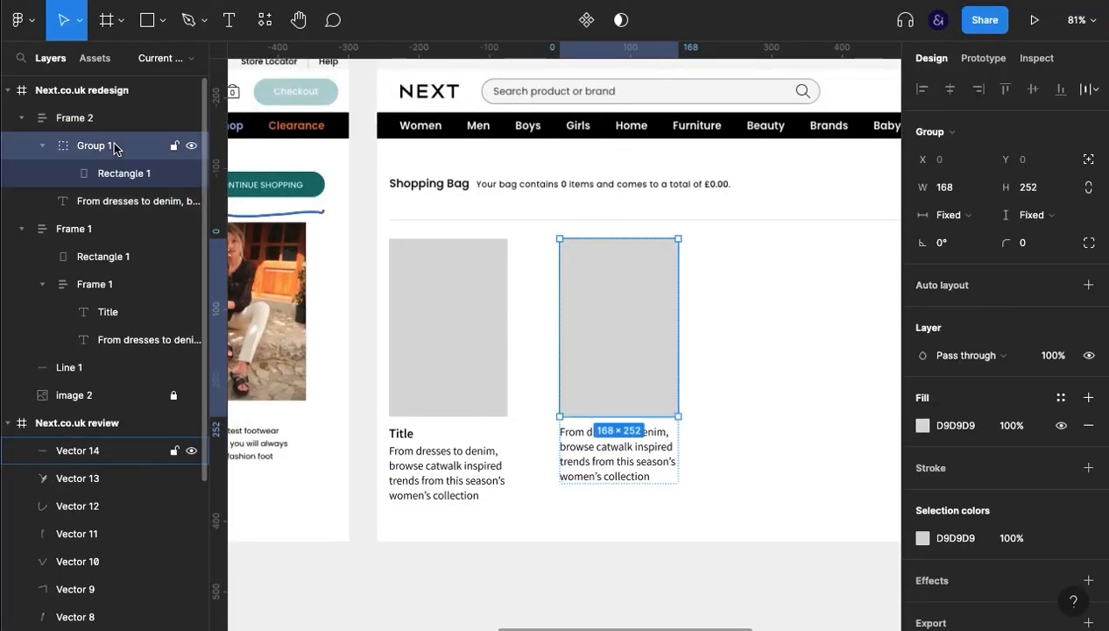
key(ctrl+v)
key(shift+Right)
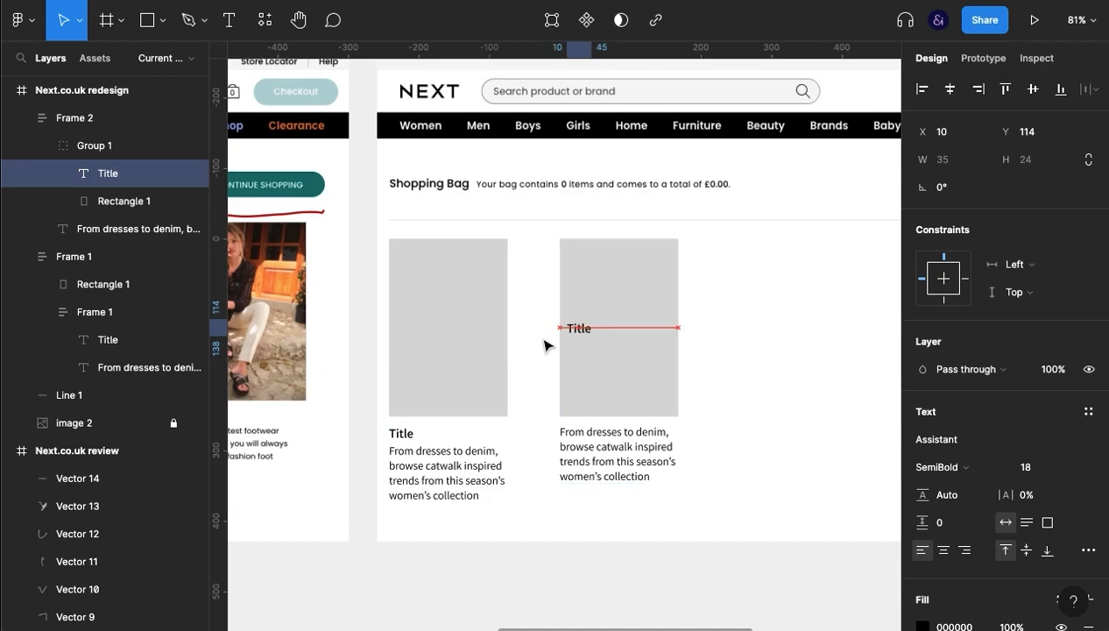
key(shift+Left)
key(shift+Down)
key(shift+Down)
key(shift+Down)
key(shift+Down)
key(shift+Down)
key(shift+Down)
key(shift+Down)
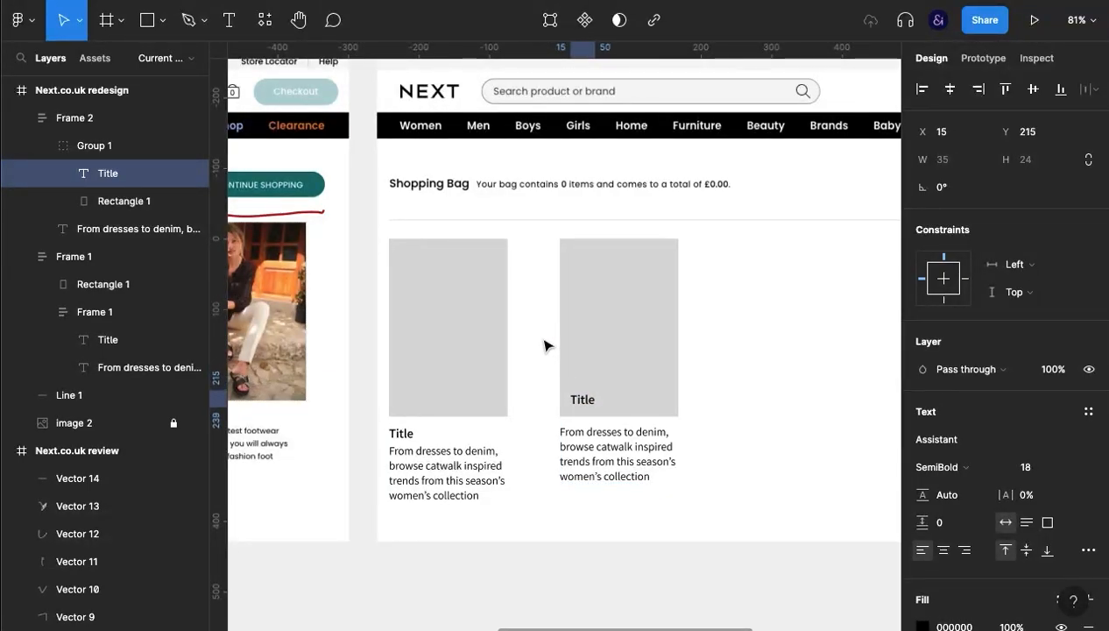
Duplicate the grey rectangle in the second card's group and use the lower copy as a mask
click(118, 204)
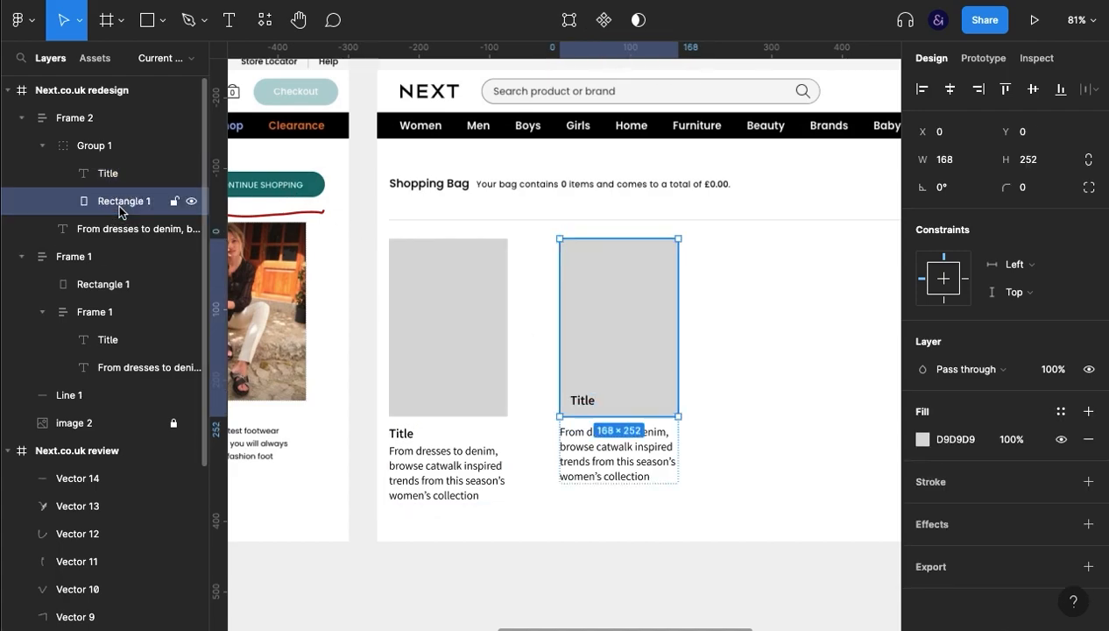
key(super+d)
click(120, 227)
right_click(120, 228)
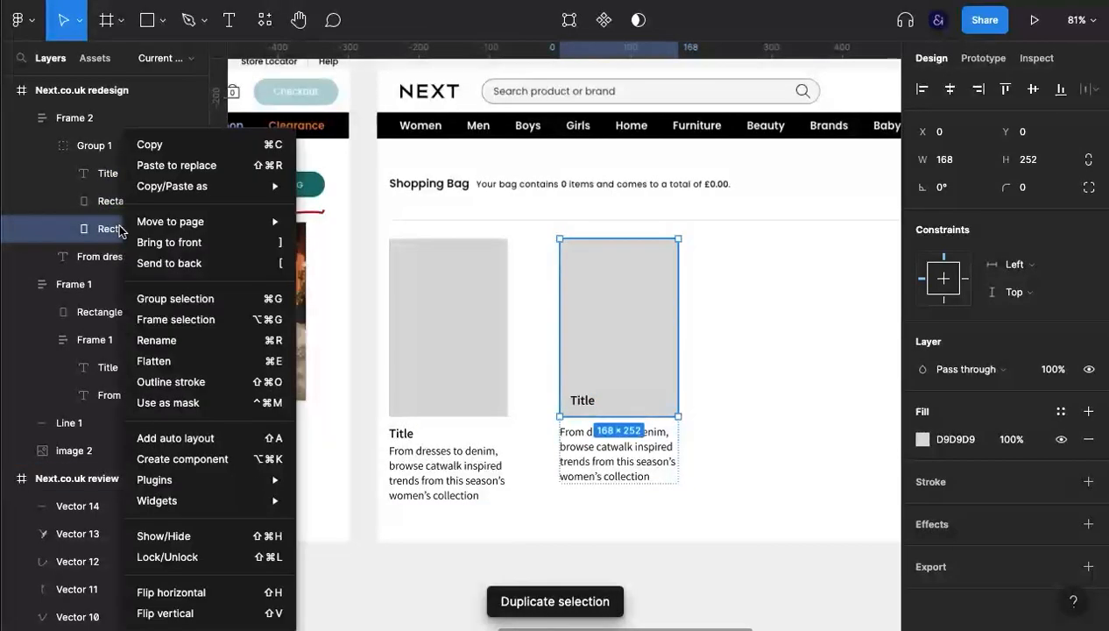
click(221, 403)
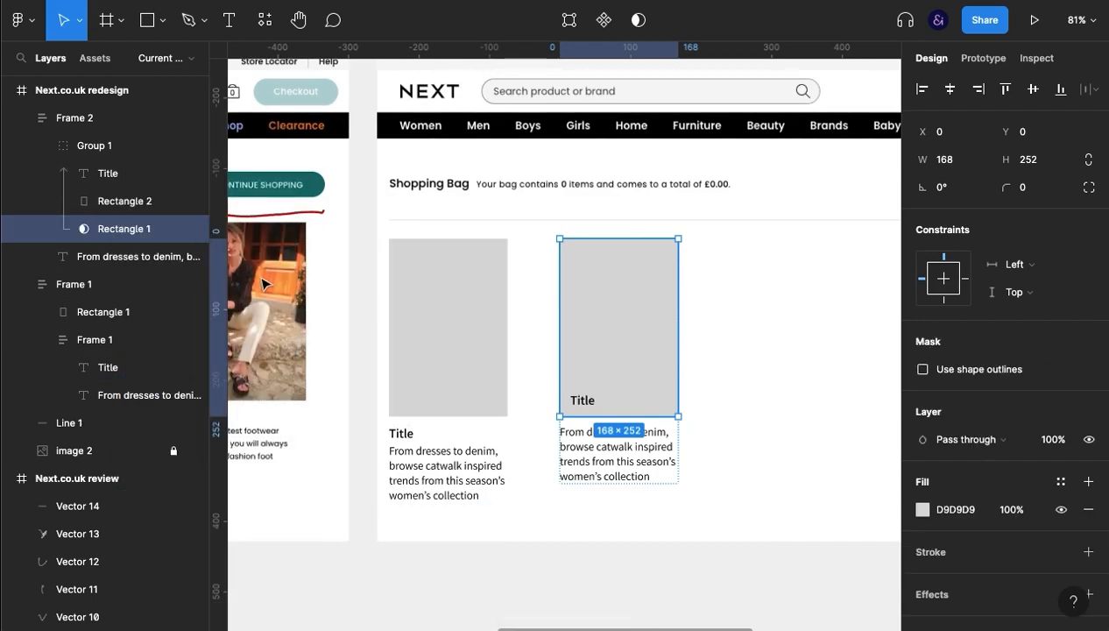
Duplicate the masked grey rectangle and select the upper copy, directly beneath the title
click(113, 201)
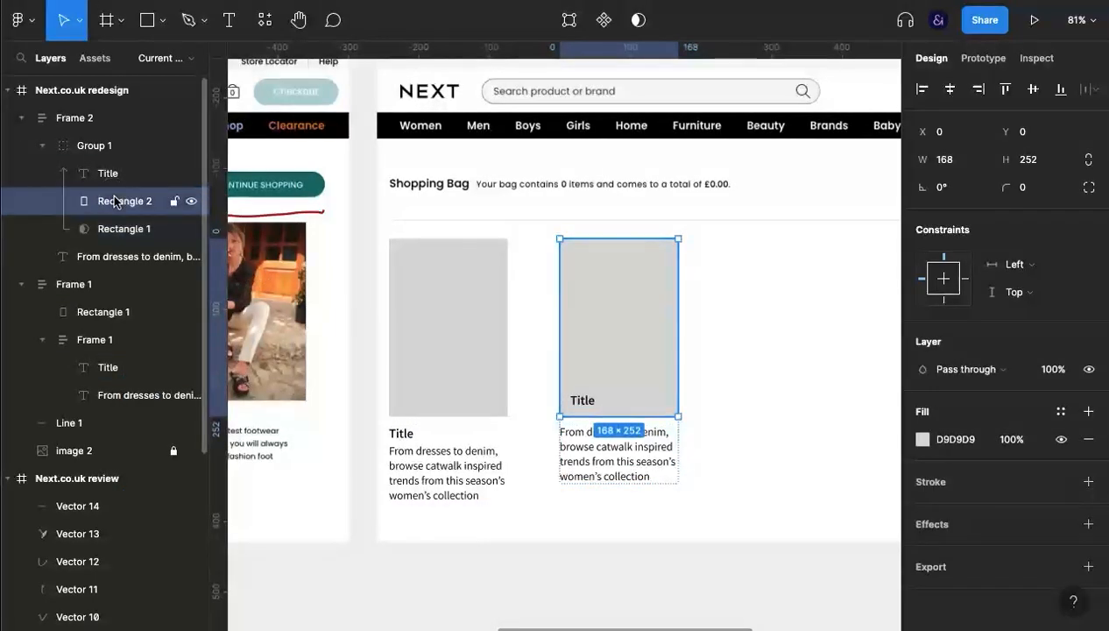
key(ctrl+d)
click(129, 229)
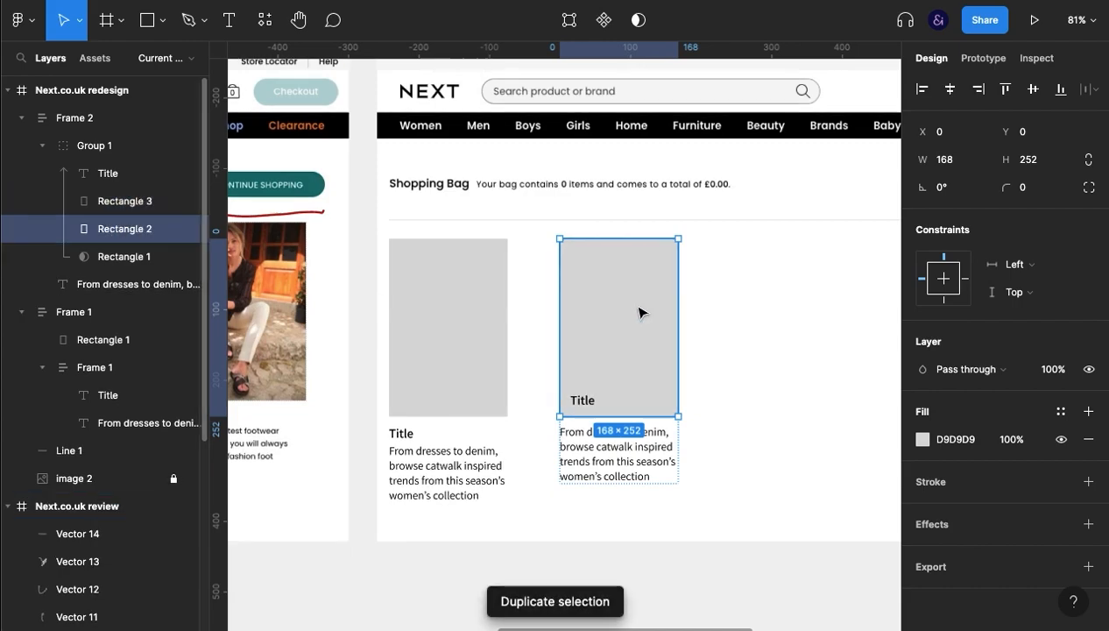
click(110, 201)
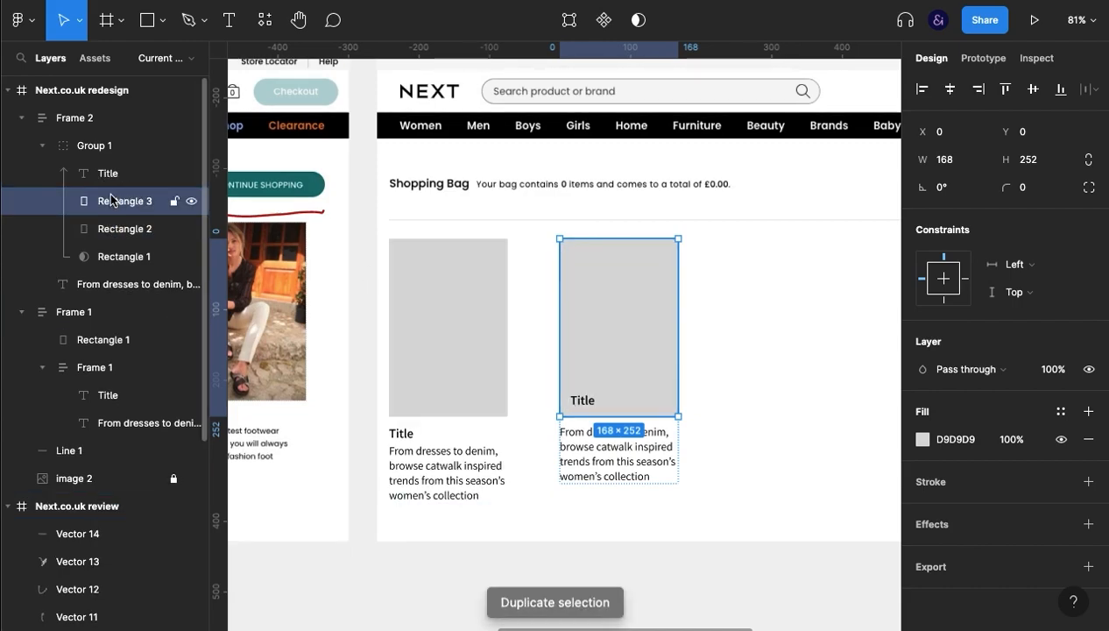
Fill the upper rectangle copy with 000000 and shorten it from above to a 168 × 44 band at the image's lower edge
click(942, 440)
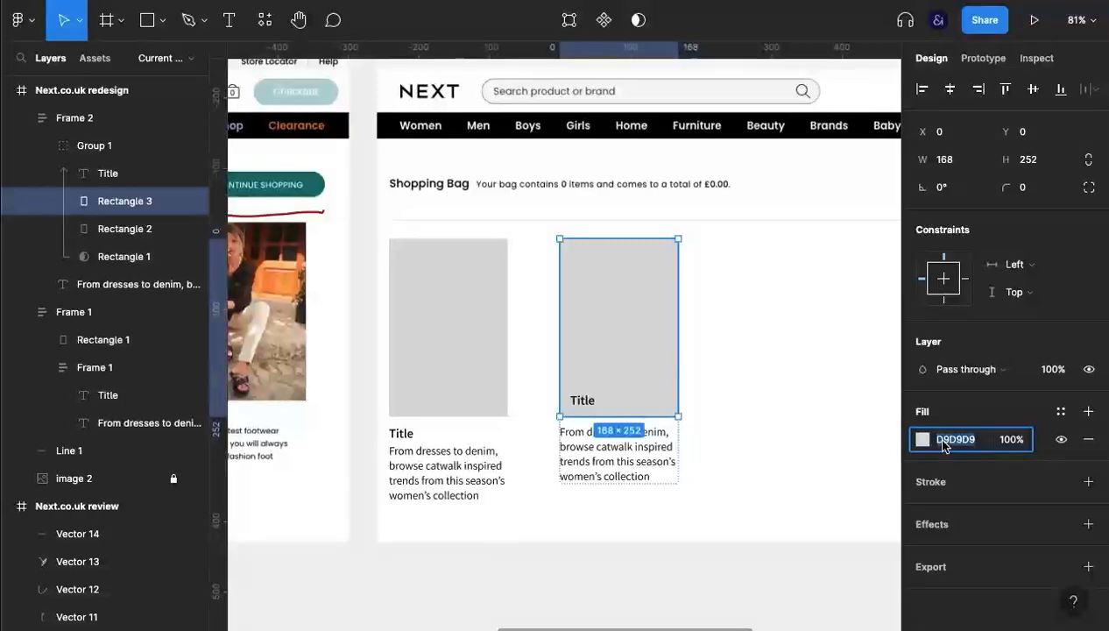
text(000)
key(Return)
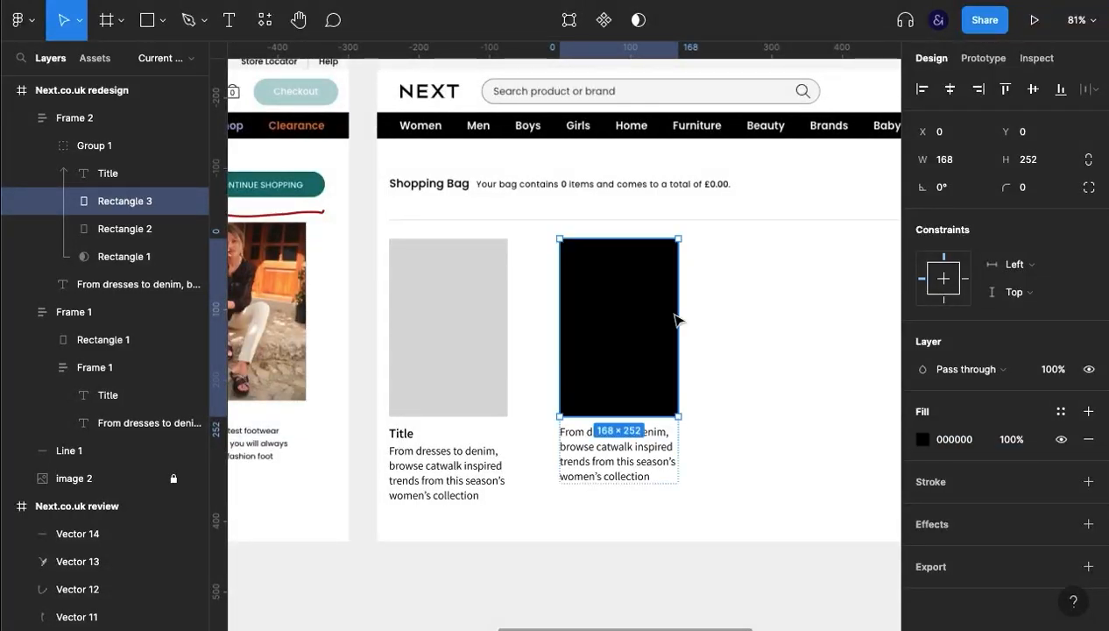
drag(618, 244, 608, 387)
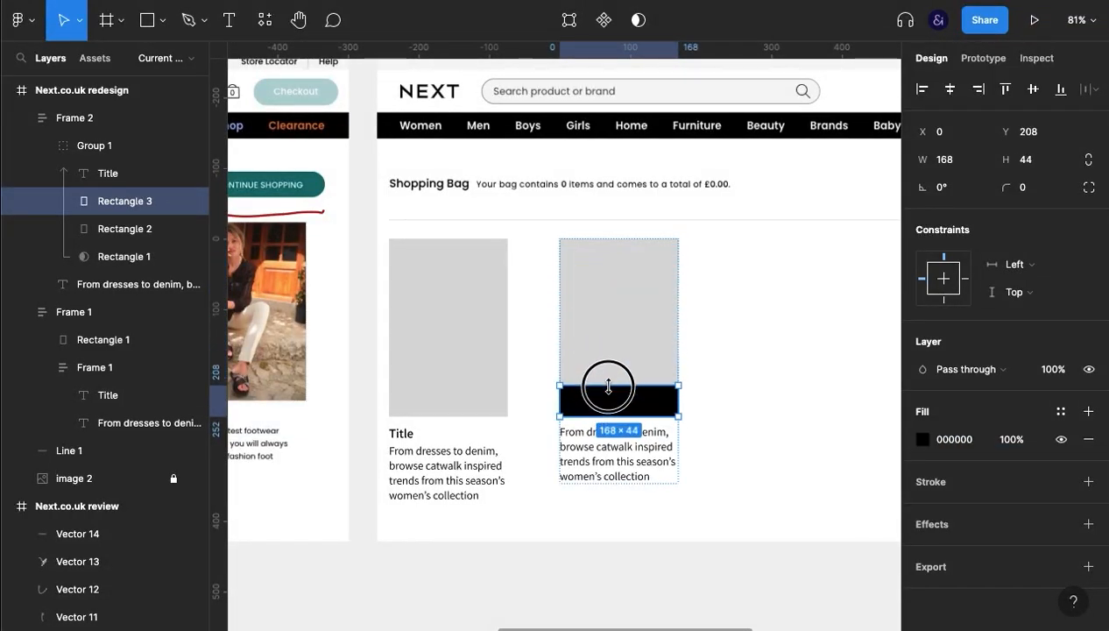
Add a Layer blur effect with a blur of 44 to the black band
click(977, 534)
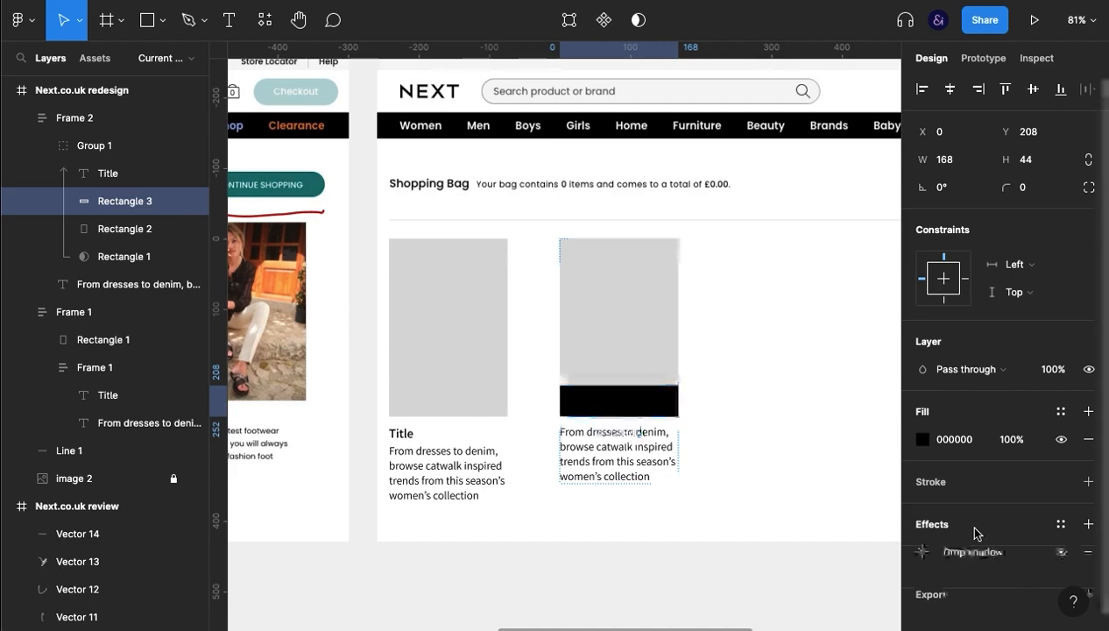
click(923, 552)
click(928, 554)
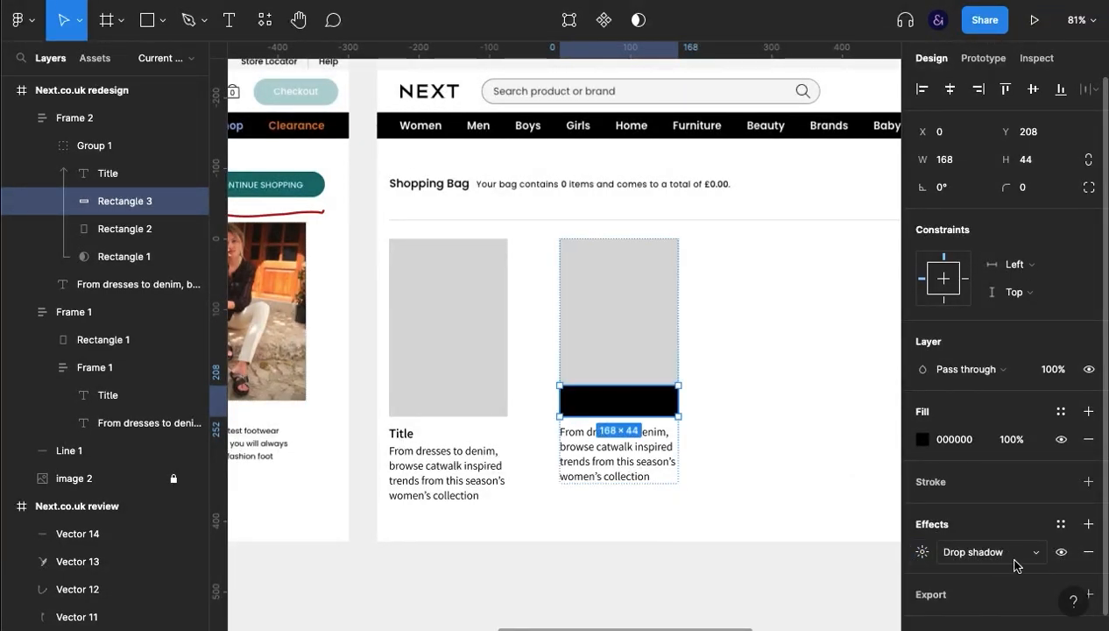
click(999, 554)
click(1011, 574)
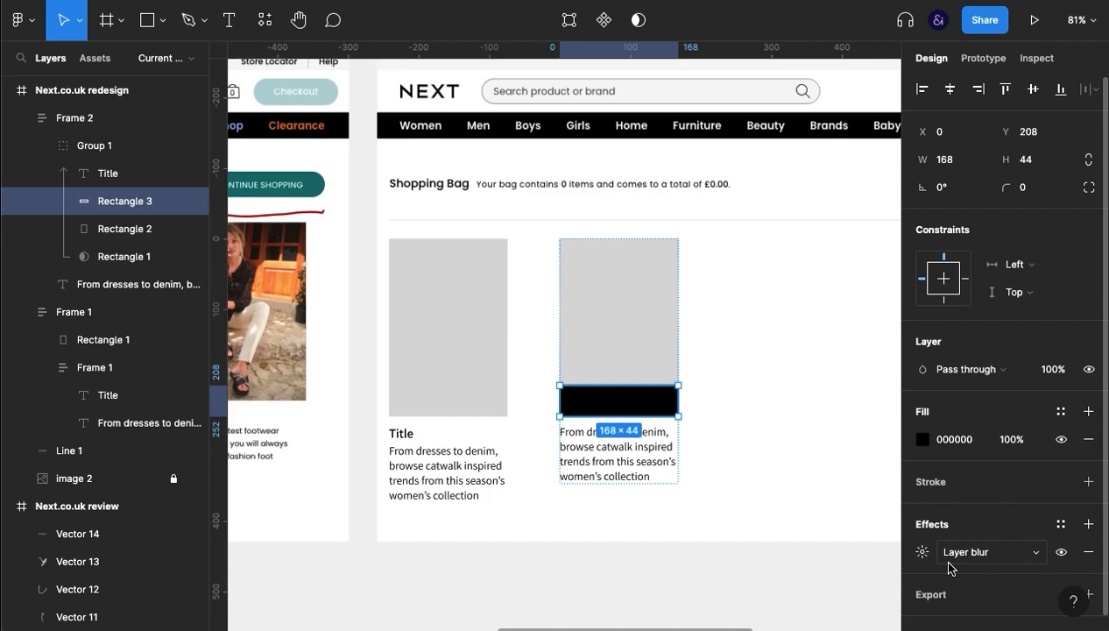
click(922, 552)
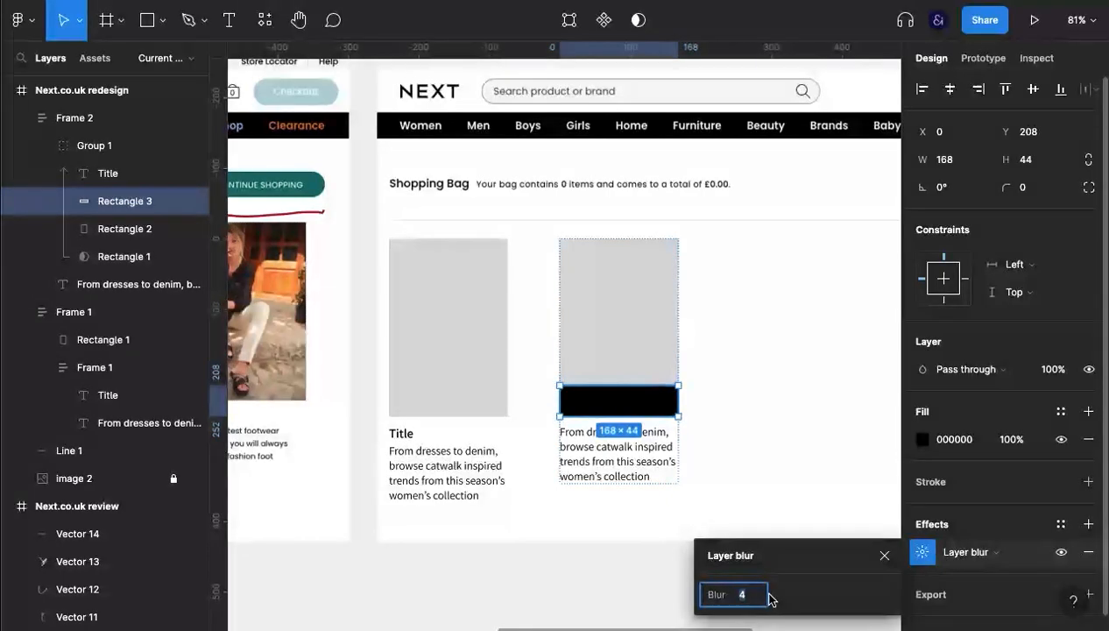
key(shift+Up)
key(shift+Up)
key(shift+Up)
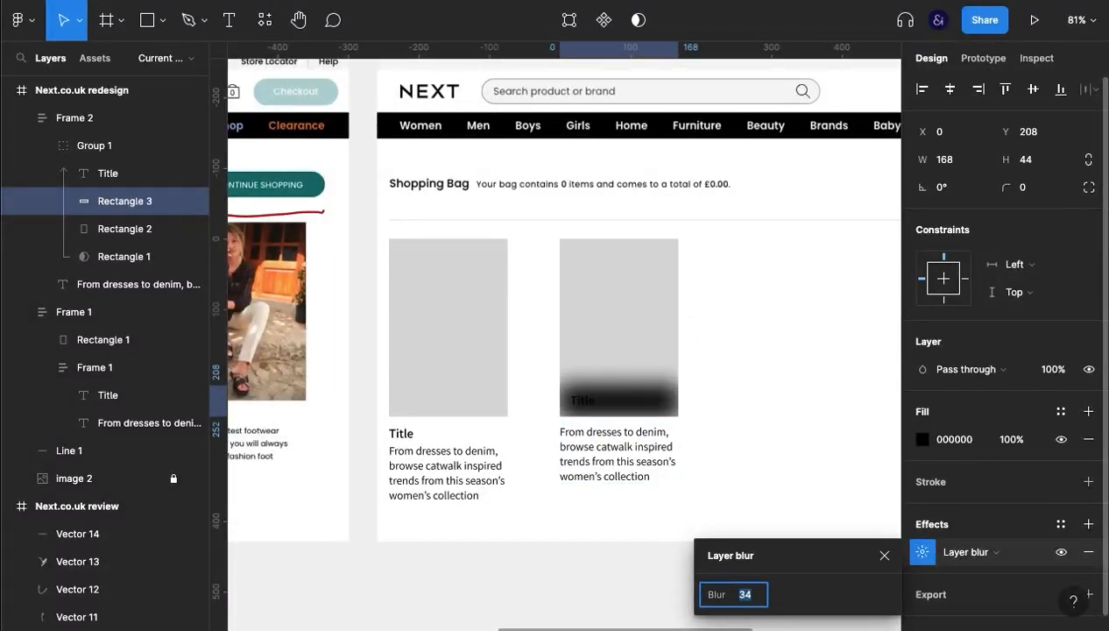
key(shift+Up)
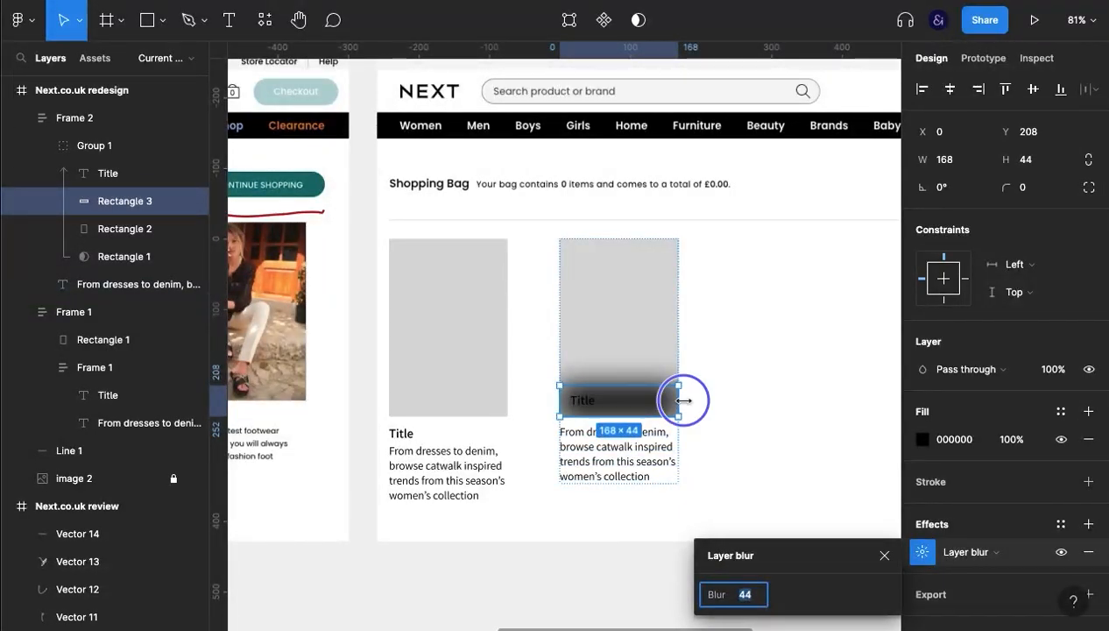
right_click(683, 399)
click(629, 401)
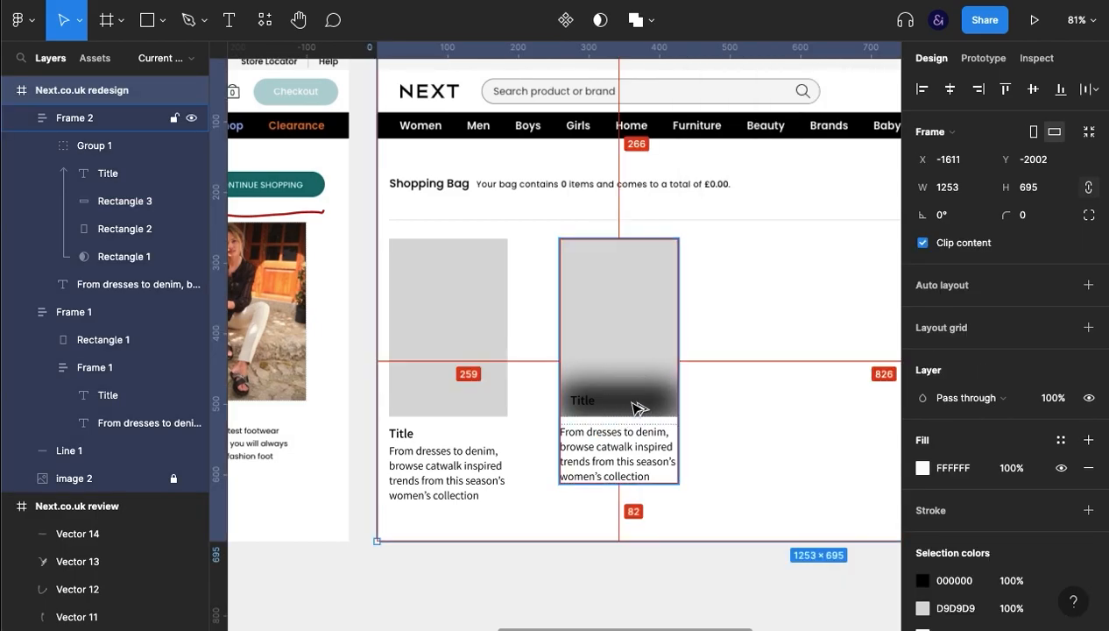
key(ctrl+z)
click(605, 402)
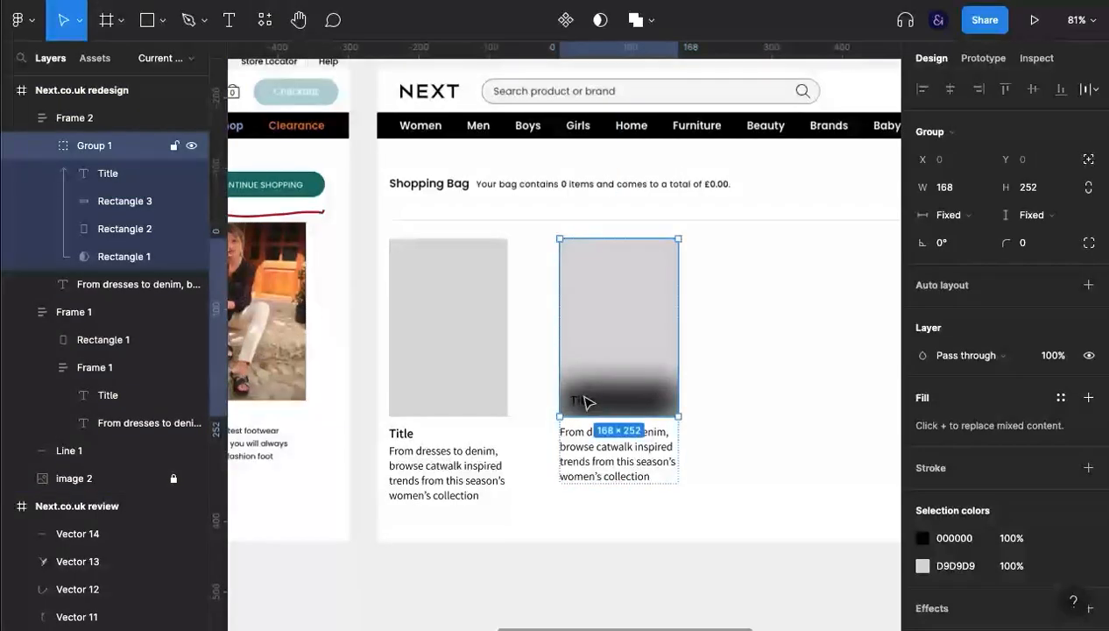
Enlarge the blurred black rectangle past the card edges to about 278 × 100 and shift it down to Y 222
click(132, 200)
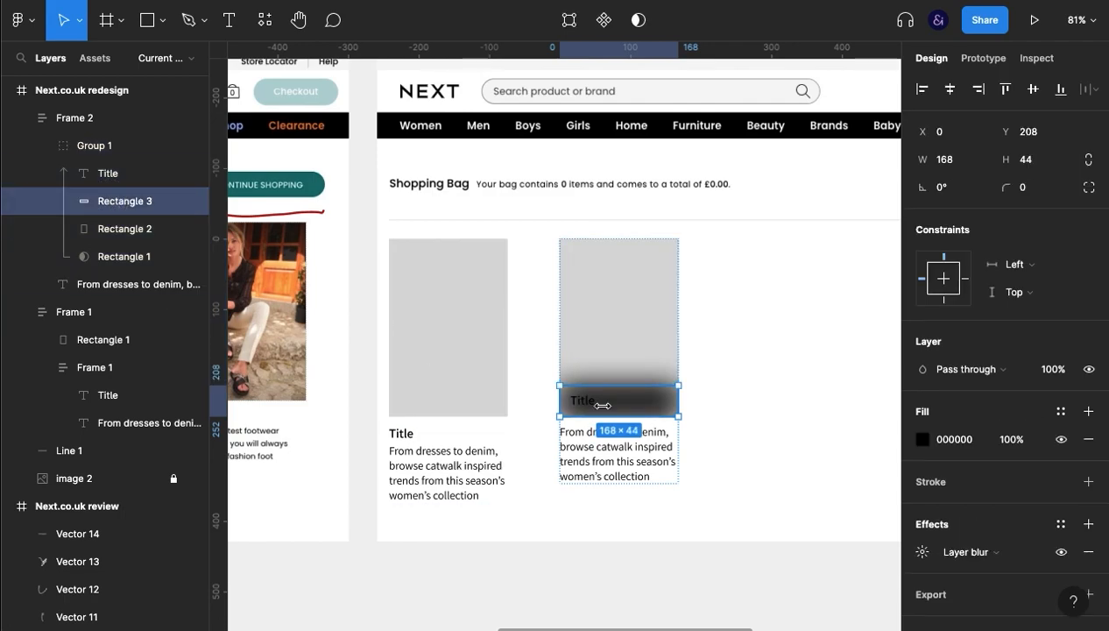
drag(677, 413, 719, 404)
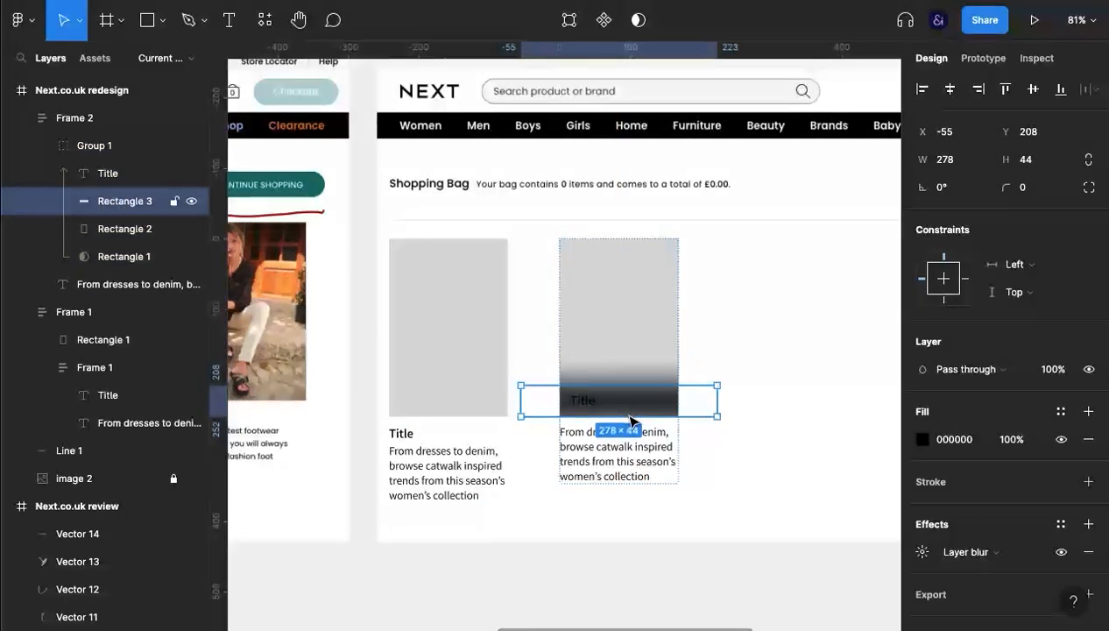
drag(627, 415, 625, 434)
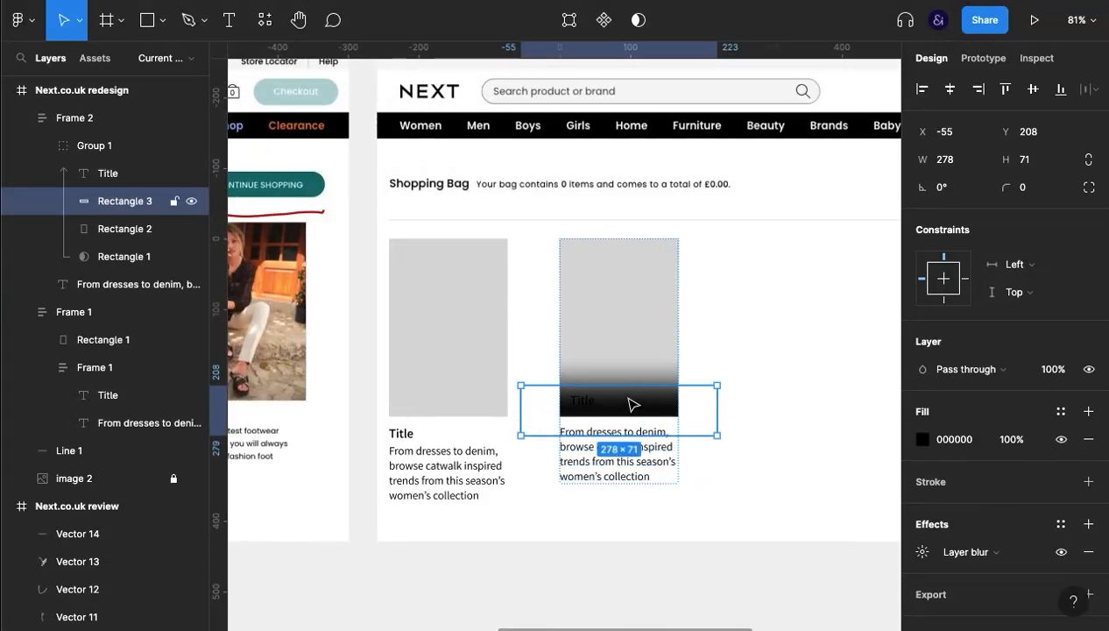
drag(624, 388, 628, 364)
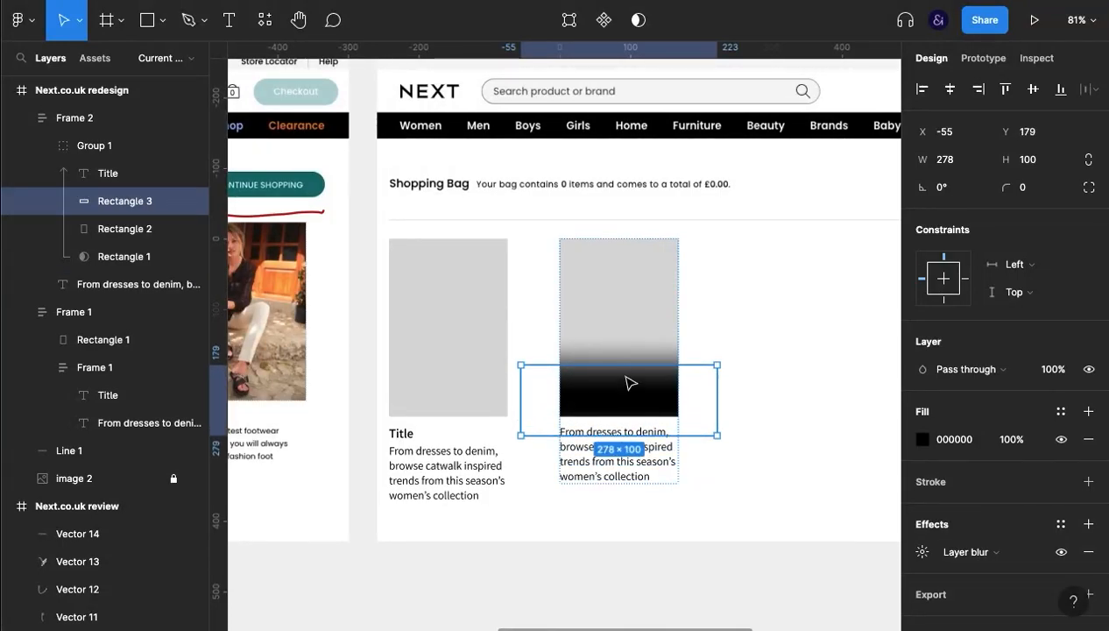
key(shift+Down)
key(shift+Down)
key(shift+Down)
key(shift+Down)
key(shift+Down)
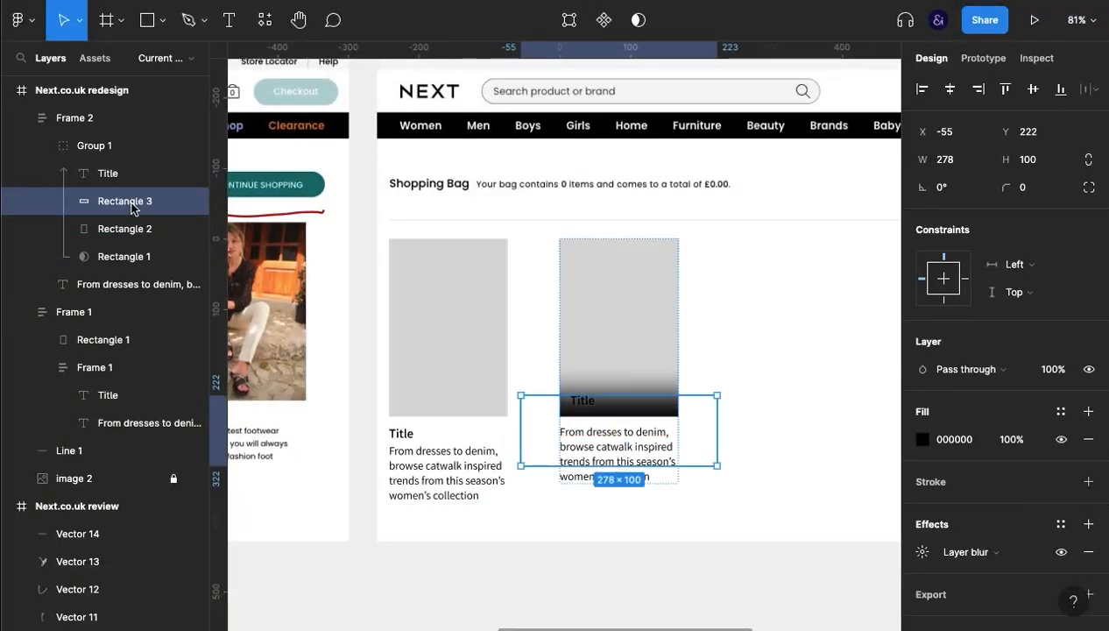
Set the fill colour of the second card's title to white, FFF
click(128, 174)
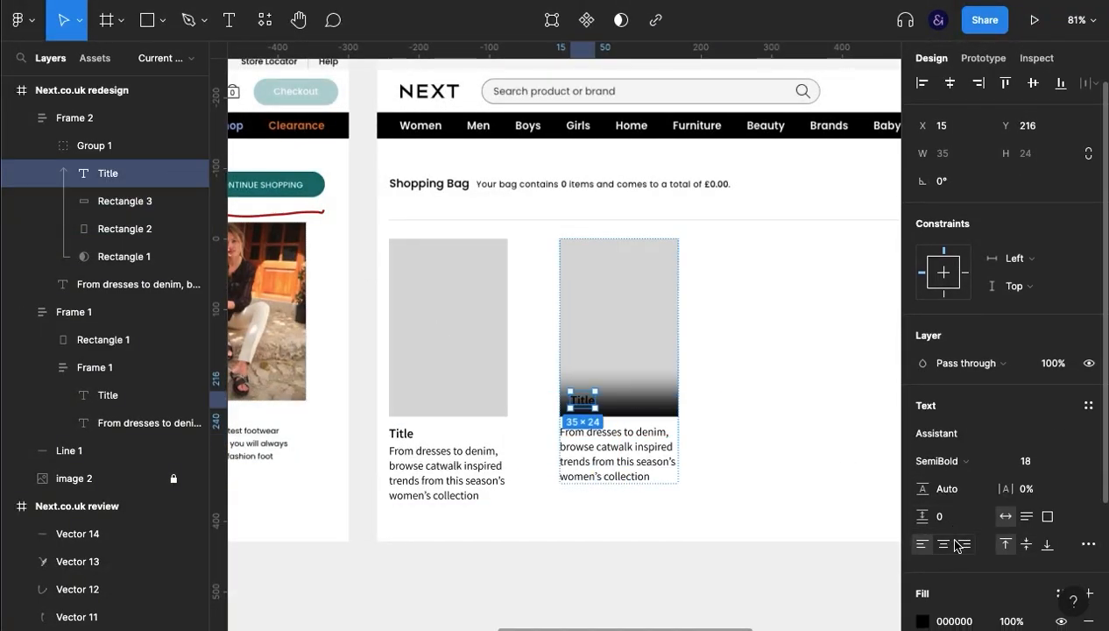
scroll(952, 526, down, 1)
click(951, 589)
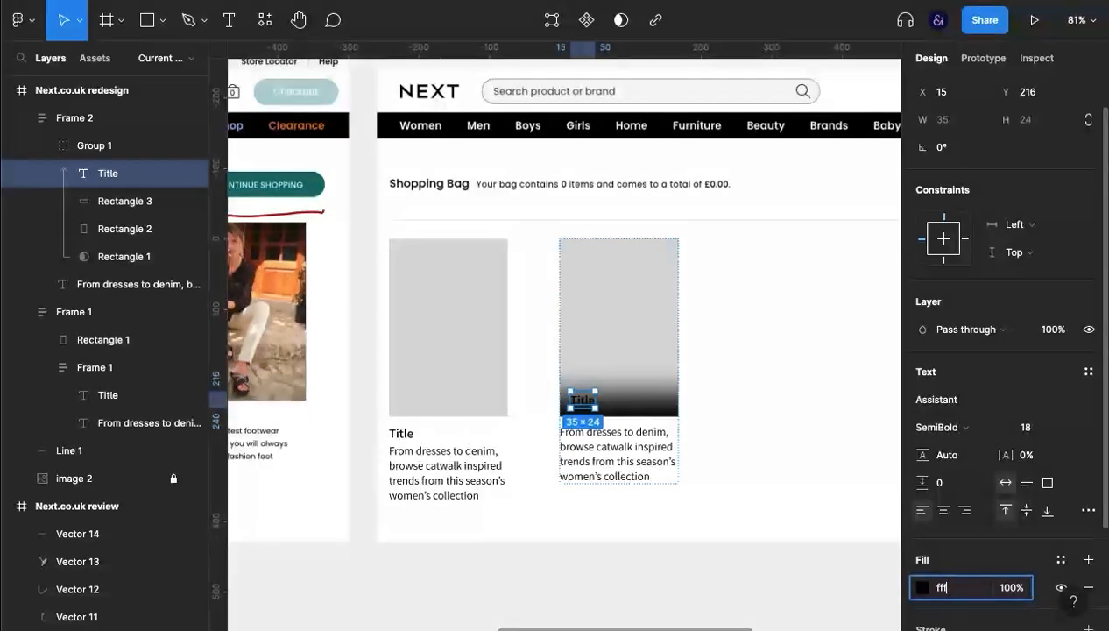
text(fff)
key(Return)
click(755, 469)
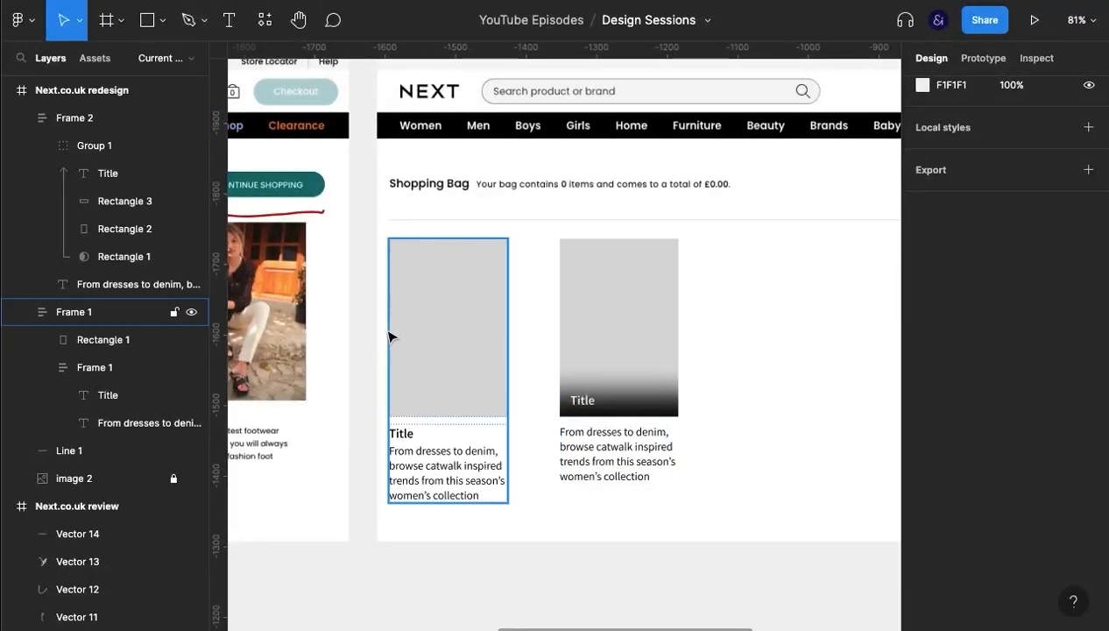
Move the second card out of the redesign frame onto the empty canvas below it, at about X -1521, Y -1242
super+click(462, 348)
click(732, 383)
drag(705, 421, 636, 413)
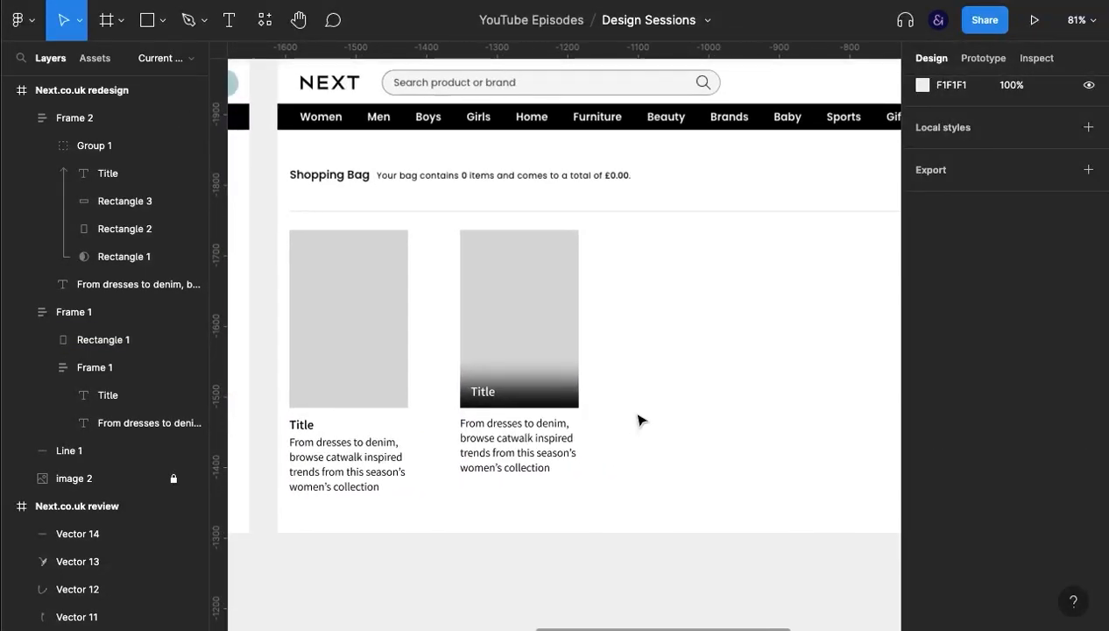
scroll(553, 390, down, 5)
drag(543, 354, 477, 506)
scroll(542, 382, down, 5)
scroll(542, 382, up, 3)
scroll(586, 328, up, 8)
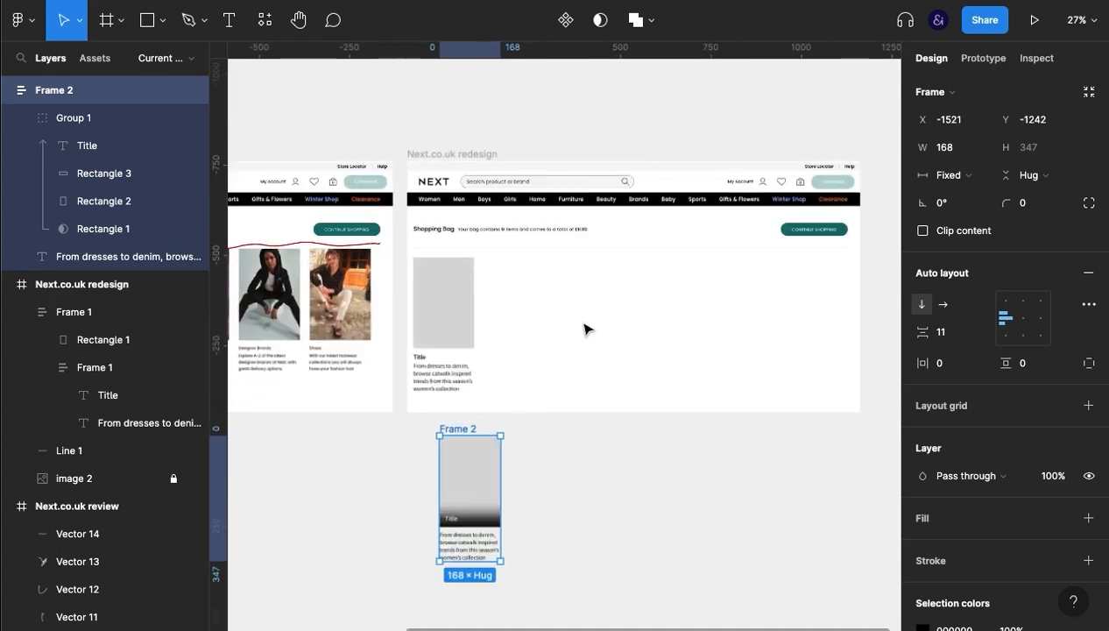
scroll(586, 327, down, 2)
scroll(567, 337, up, 1)
scroll(566, 336, left, 2)
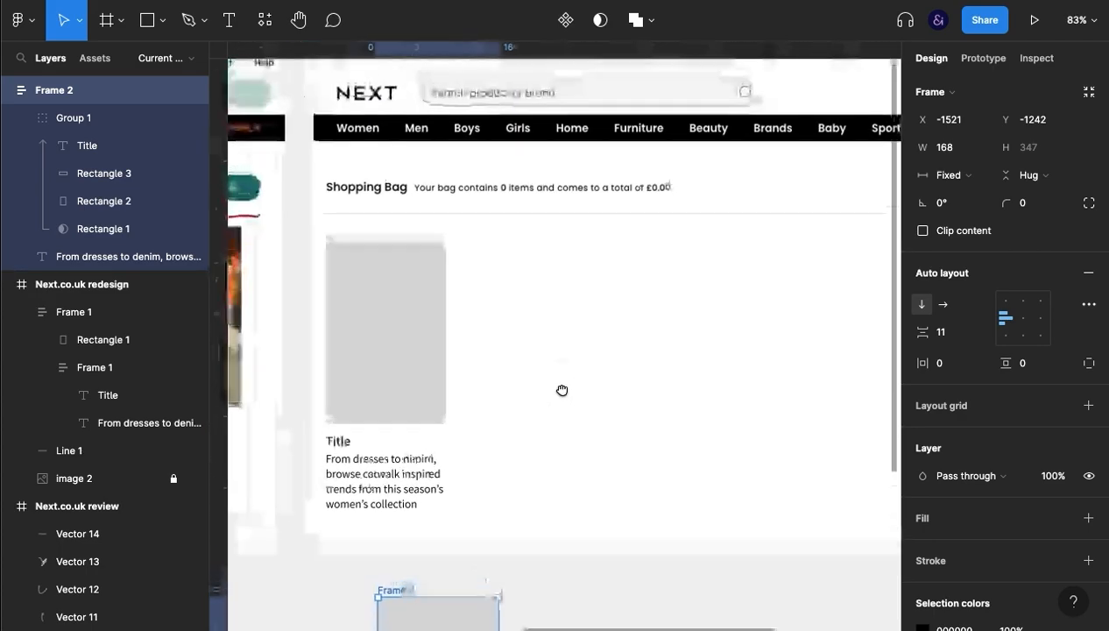
click(395, 341)
key(ctrl+d)
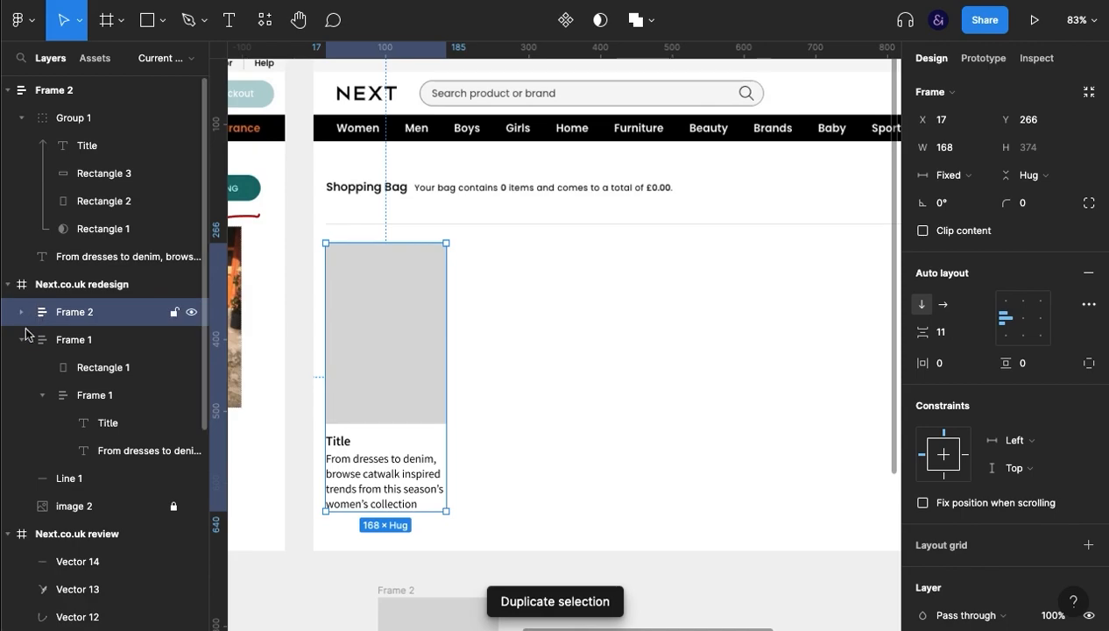
key(ctrl+z)
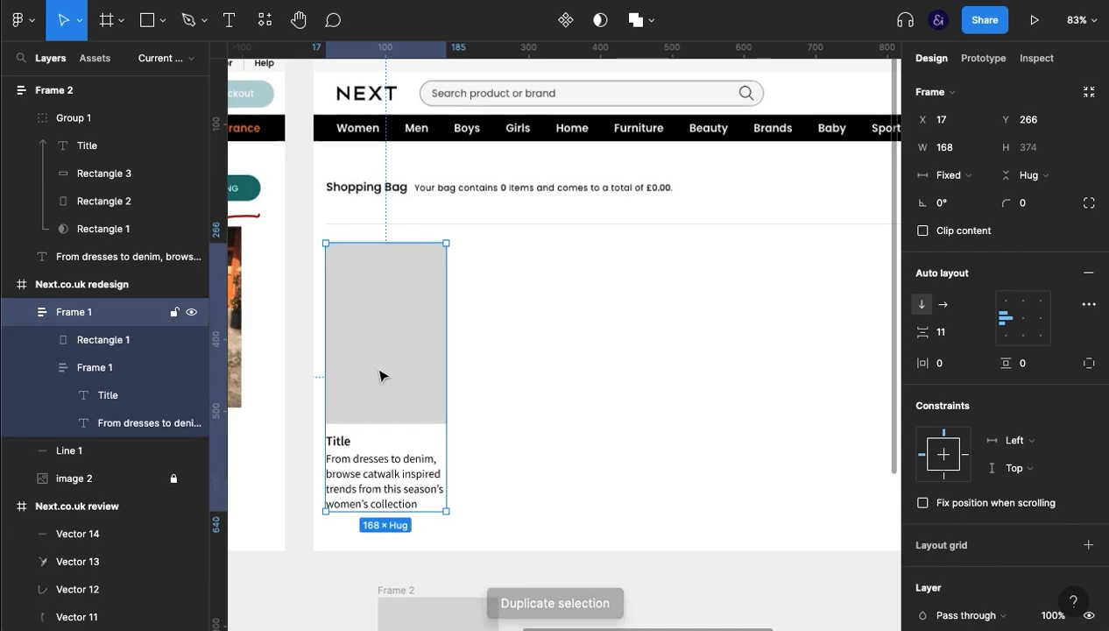
Group the grey rectangle and the nested text frame inside the remaining card
click(72, 343)
click(39, 372)
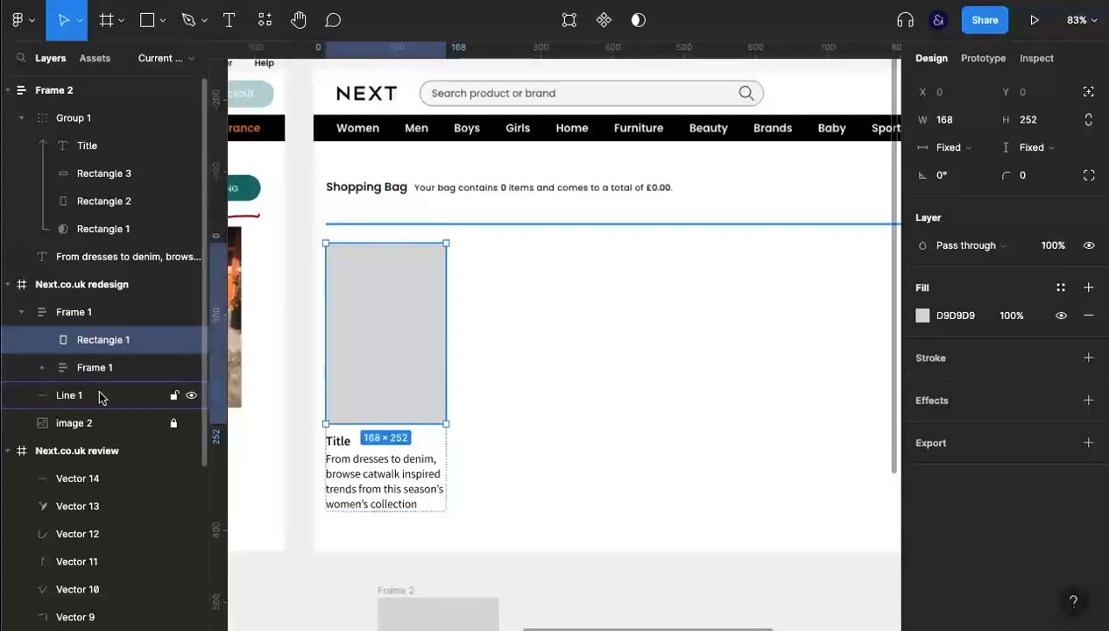
shift+click(98, 369)
key(ctrl+g)
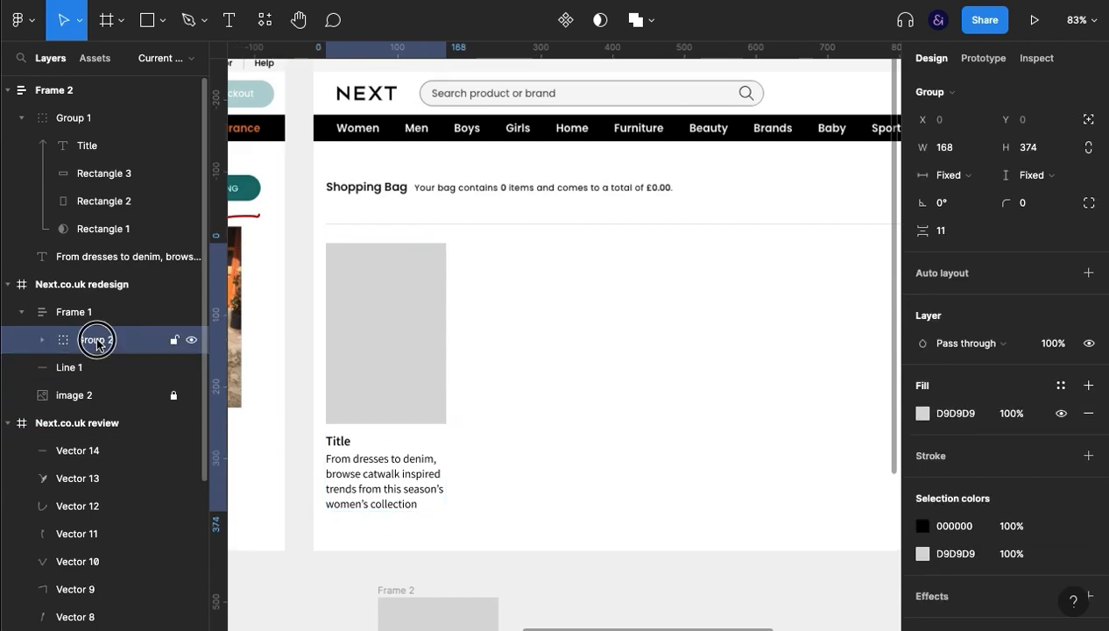
Rename the card group inside the redesign's auto layout frame as tile
double_click(96, 339)
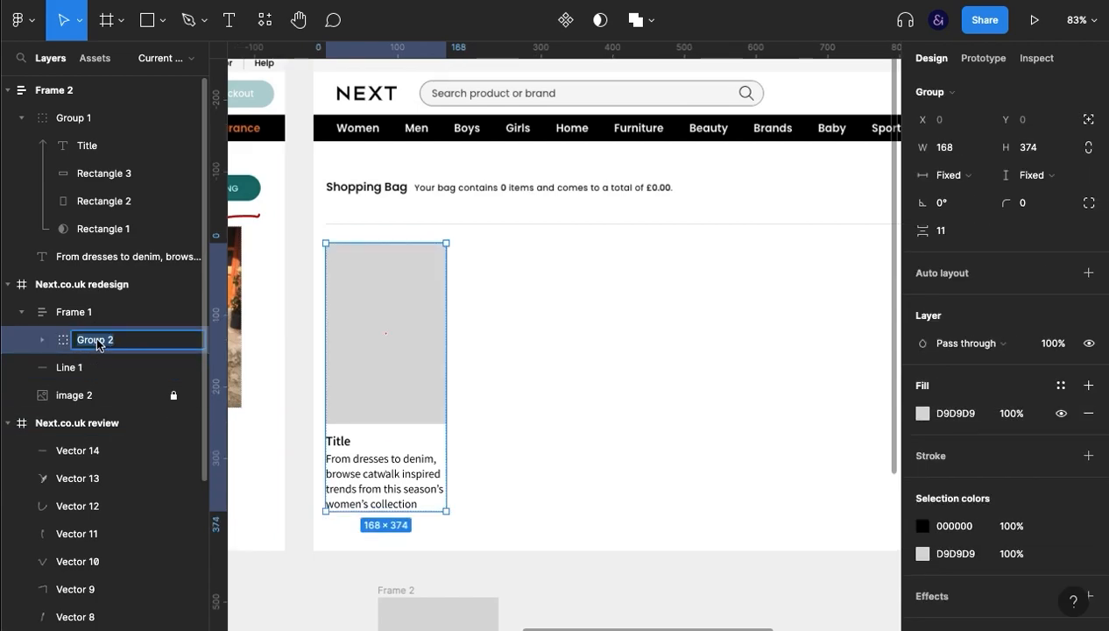
text(tile)
key(Return)
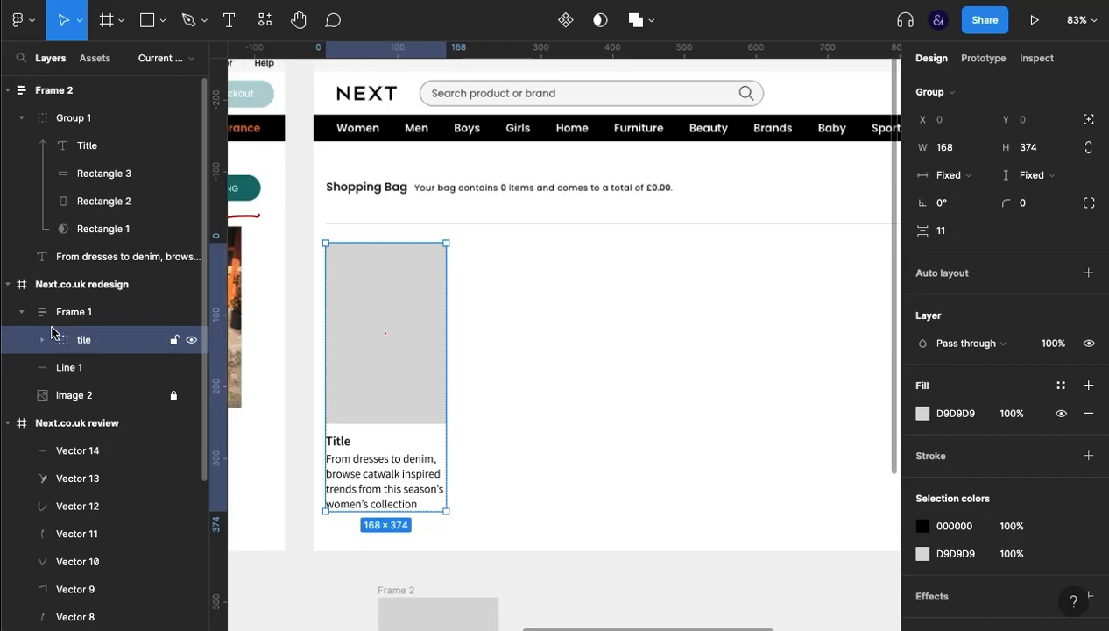
Duplicate the tile and set its parent frame's auto layout to horizontal so the two tiles sit side by side
click(87, 315)
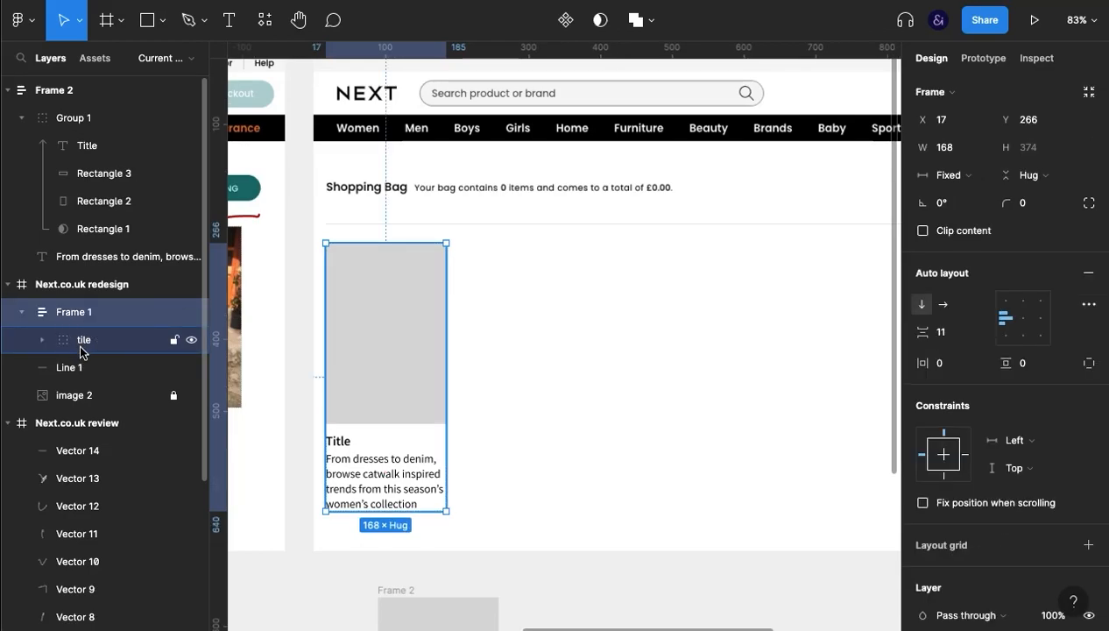
click(144, 342)
key(ctrl+d)
click(110, 317)
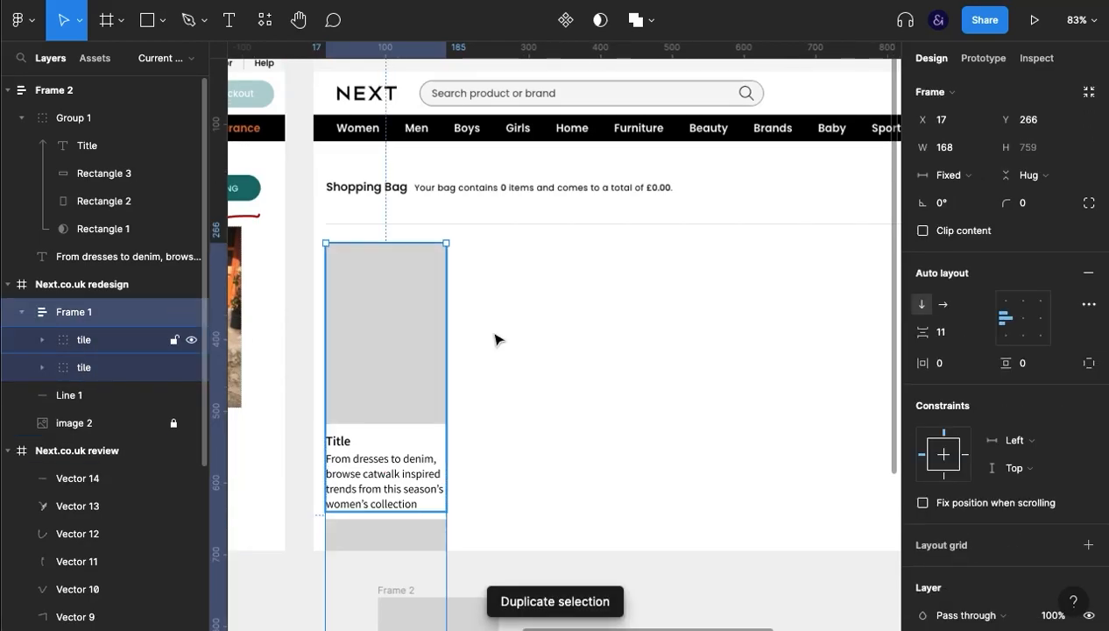
click(946, 304)
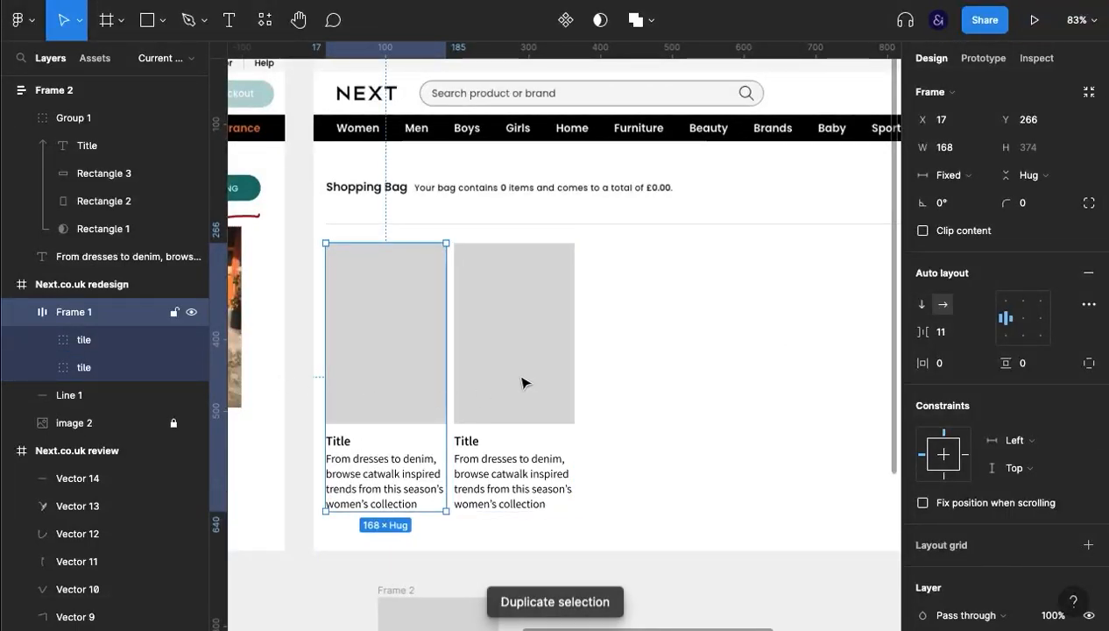
click(285, 378)
drag(285, 379, 583, 386)
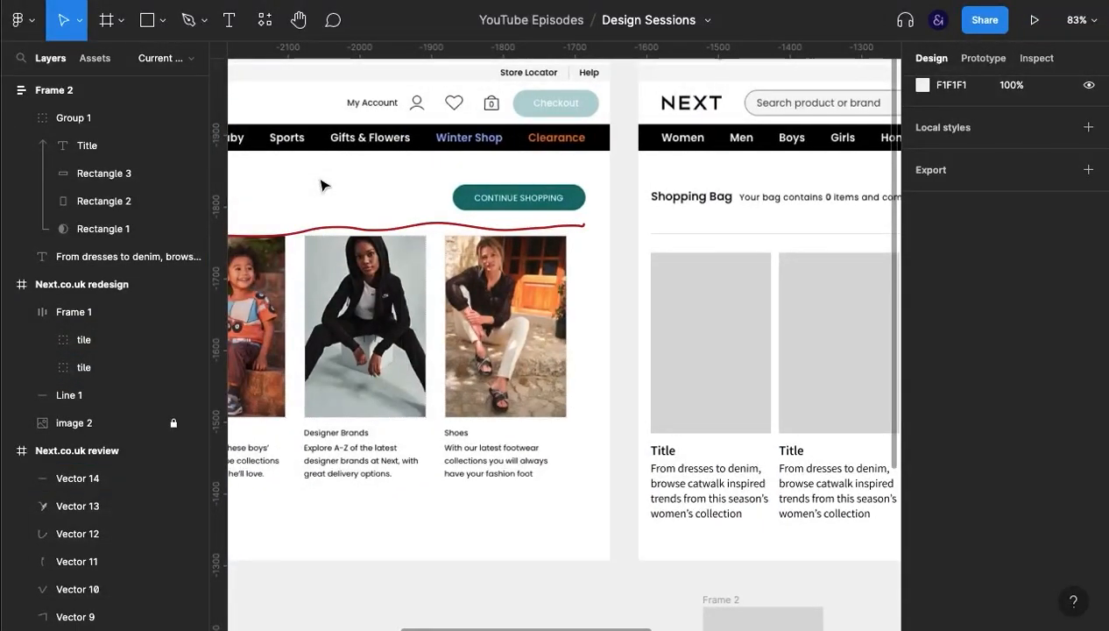
click(121, 21)
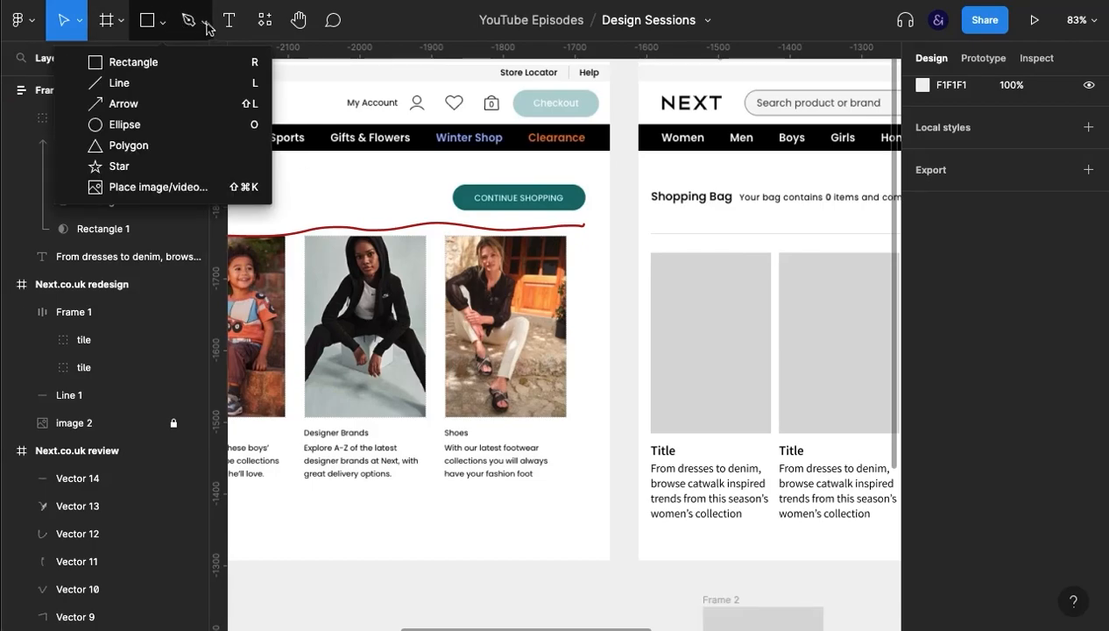
mouse_move(207, 24)
click(78, 19)
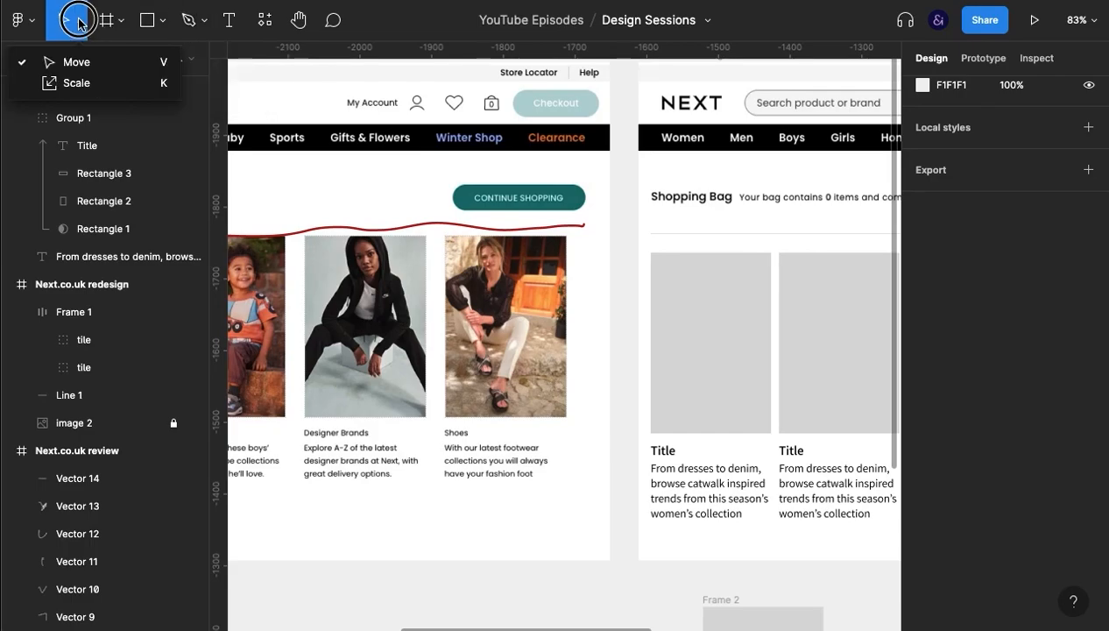
click(80, 28)
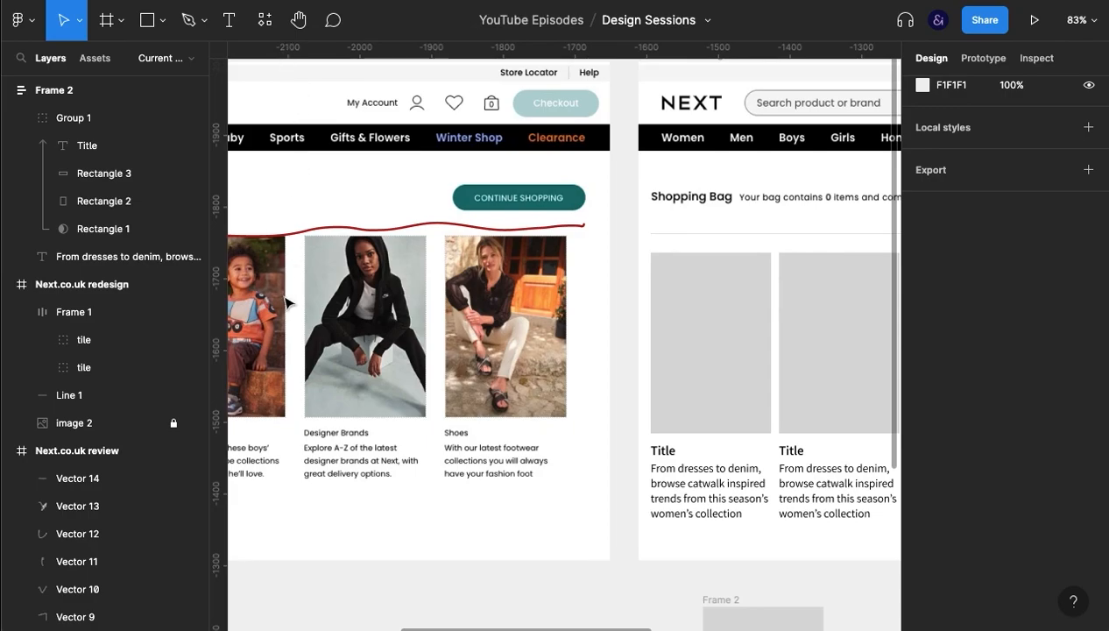
Set the spacing between the two tiles in the parent frame's auto layout to 30
click(75, 312)
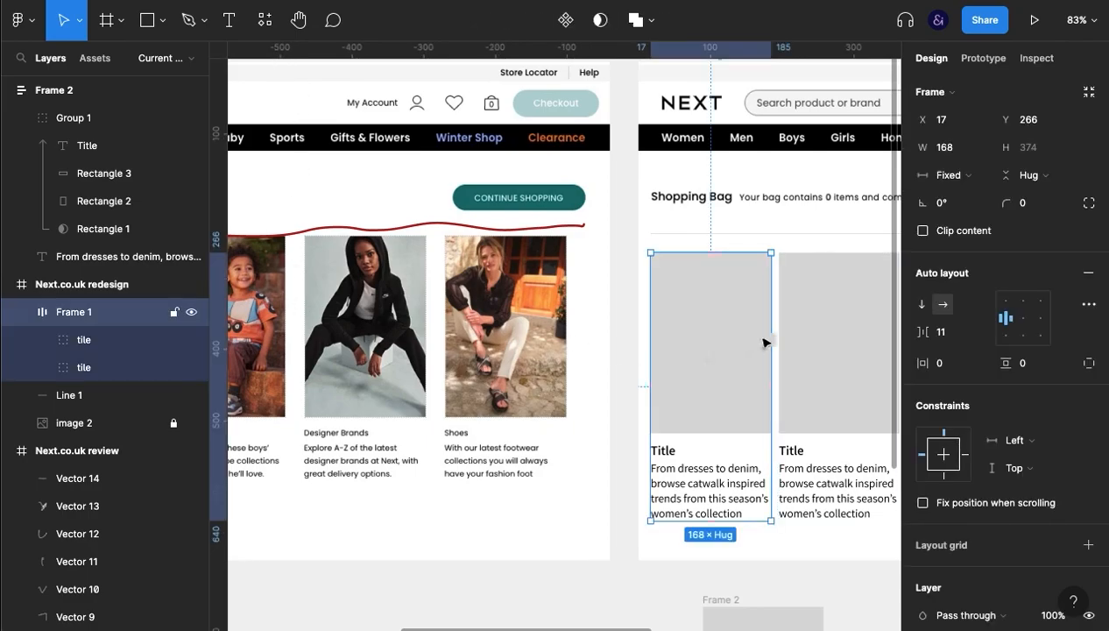
click(42, 339)
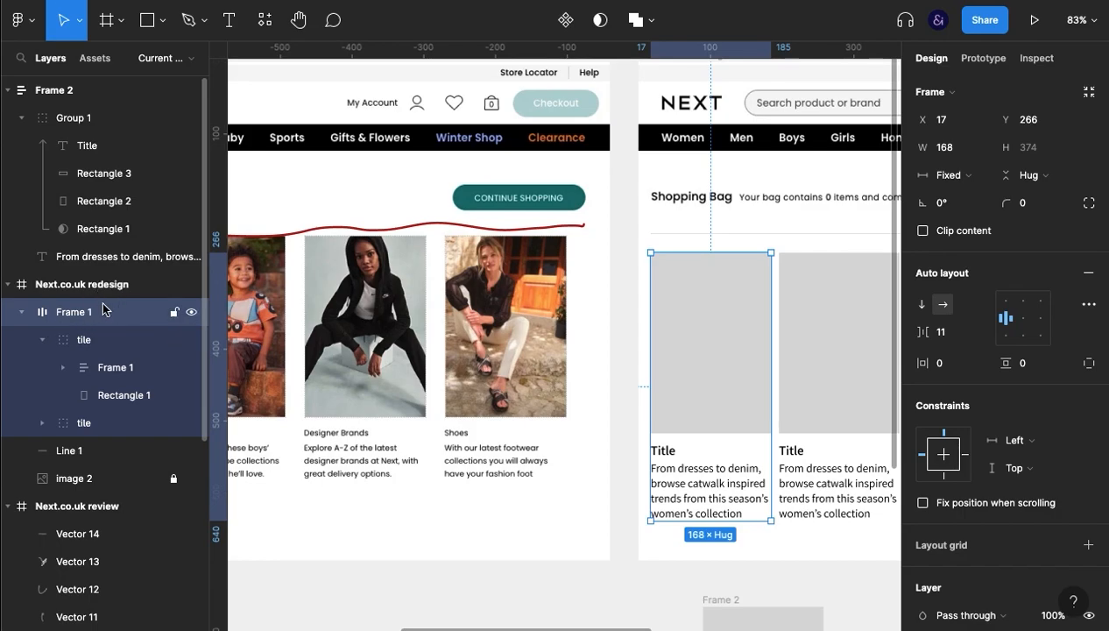
click(44, 340)
click(71, 372)
click(74, 314)
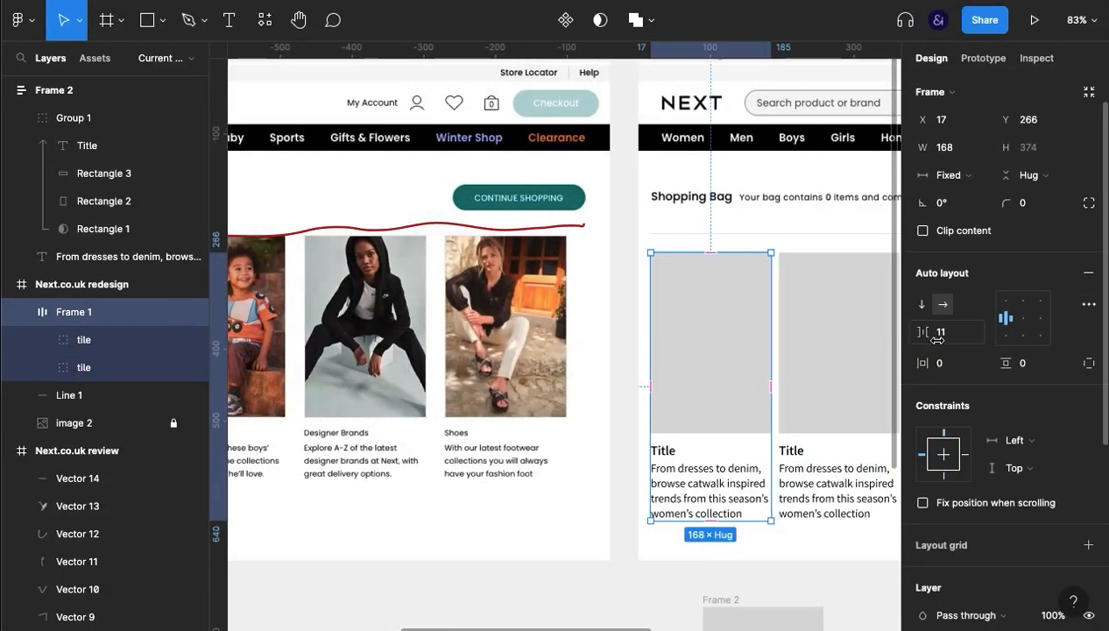
key(shift+Up)
key(shift+Up)
key(shift+Up)
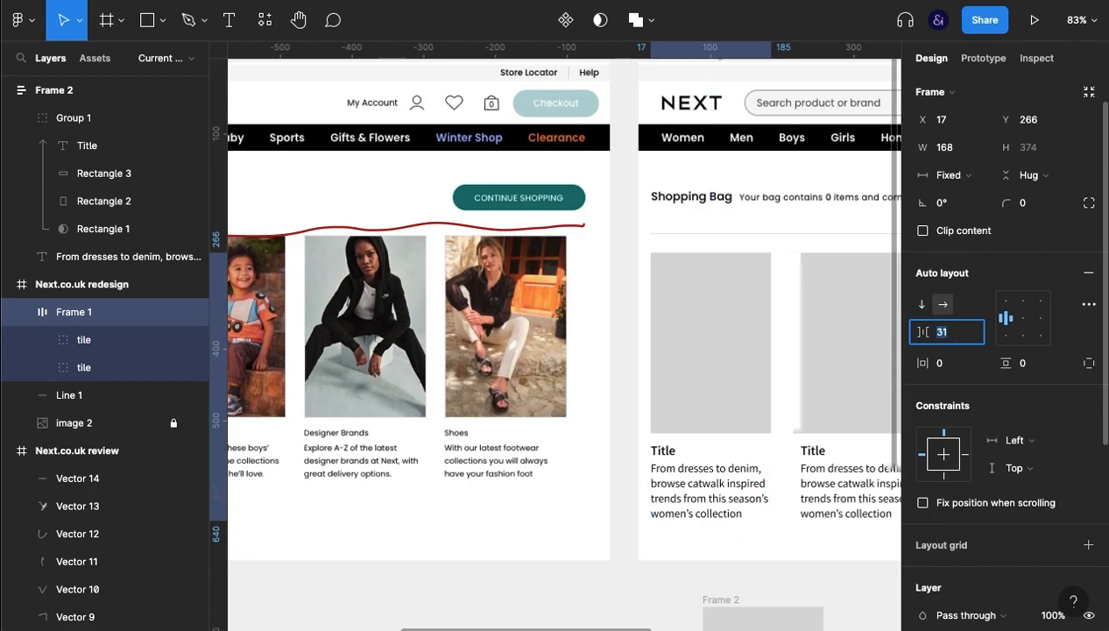
key(Down)
key(Down)
key(Down)
key(Down)
key(Down)
key(Down)
key(Down)
key(Down)
key(Down)
key(Down)
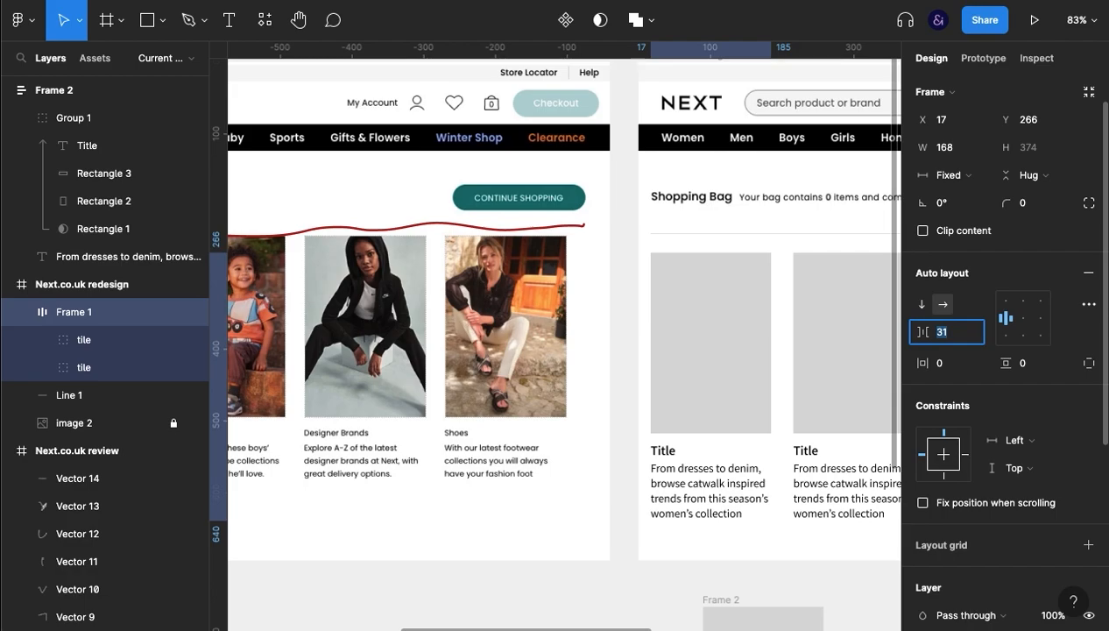
key(Down)
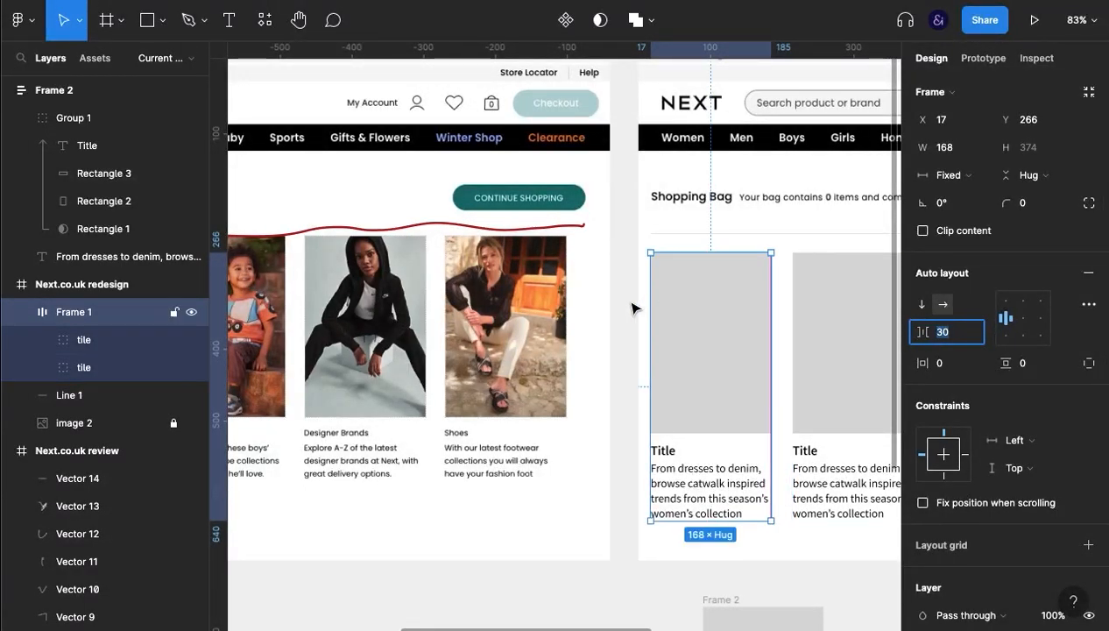
click(631, 302)
Duplicate the second tile twice to make a row of four tiles
drag(737, 375, 475, 371)
click(554, 379)
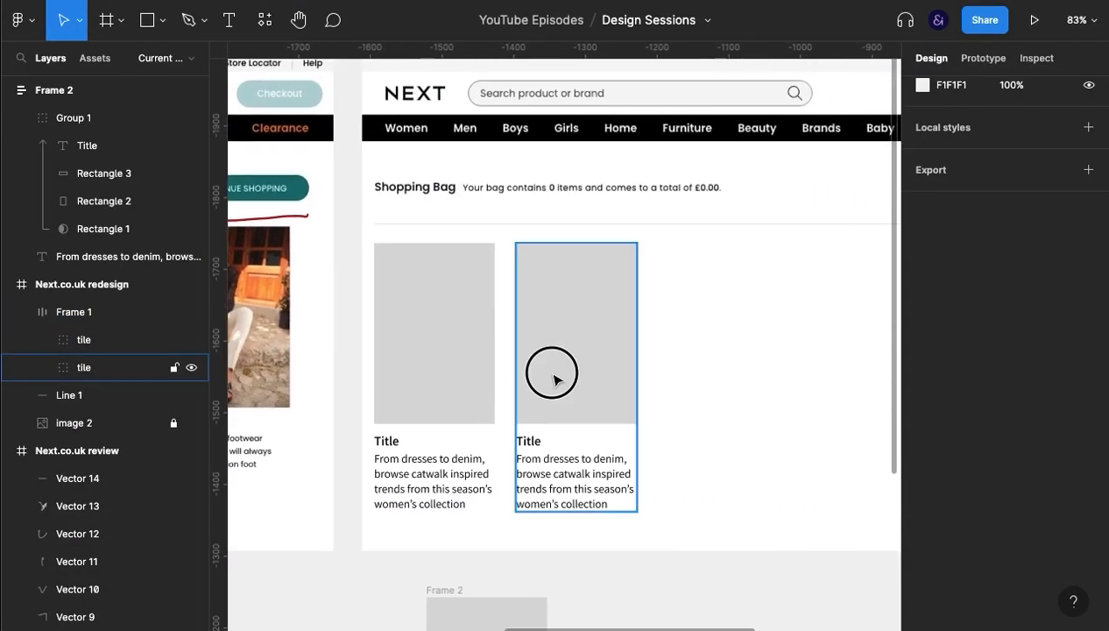
click(411, 379)
click(534, 375)
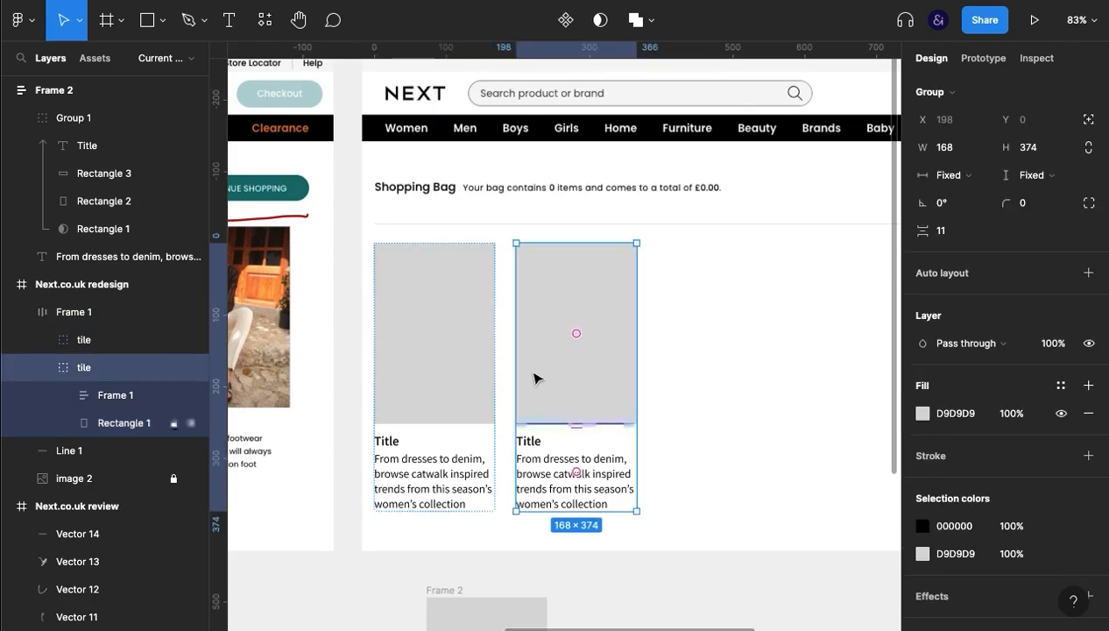
key(ctrl+d)
key(ctrl+d)
scroll(383, 395, down, 5)
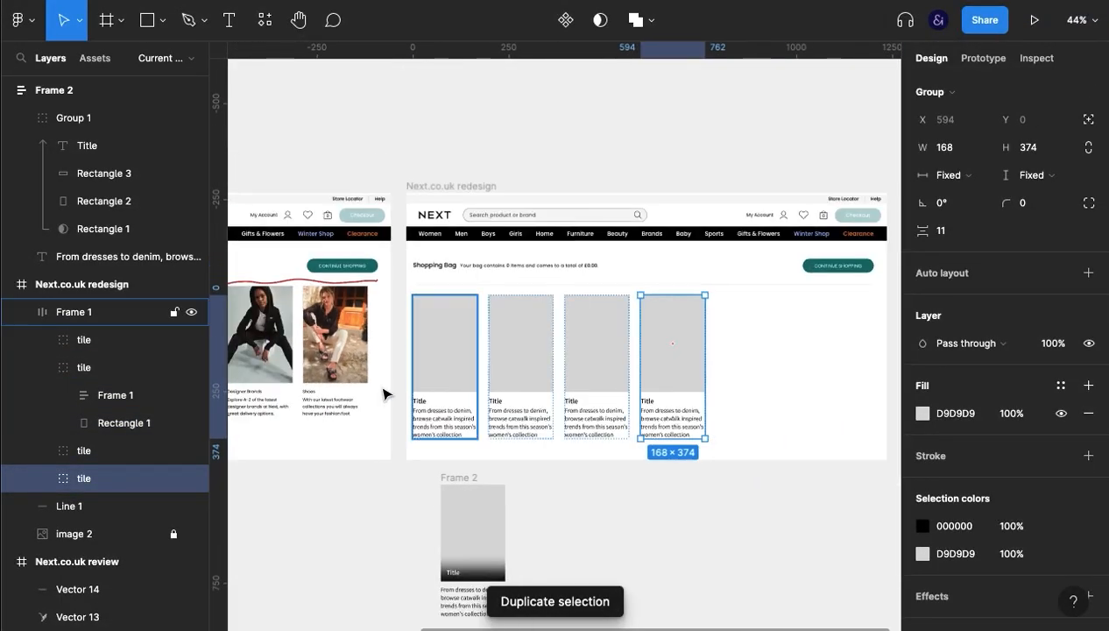
Duplicate the fourth tile twice to extend the row to six tiles
drag(329, 391, 620, 401)
scroll(620, 401, right, 8)
click(708, 438)
double_click(591, 372)
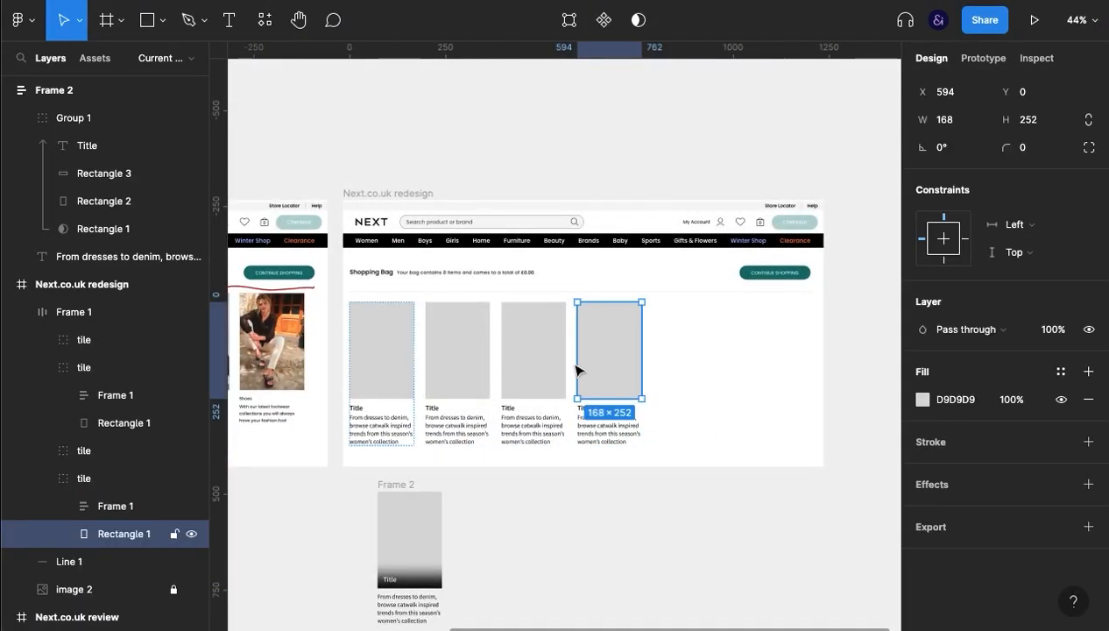
key(Escape)
key(ctrl+d)
key(ctrl+d)
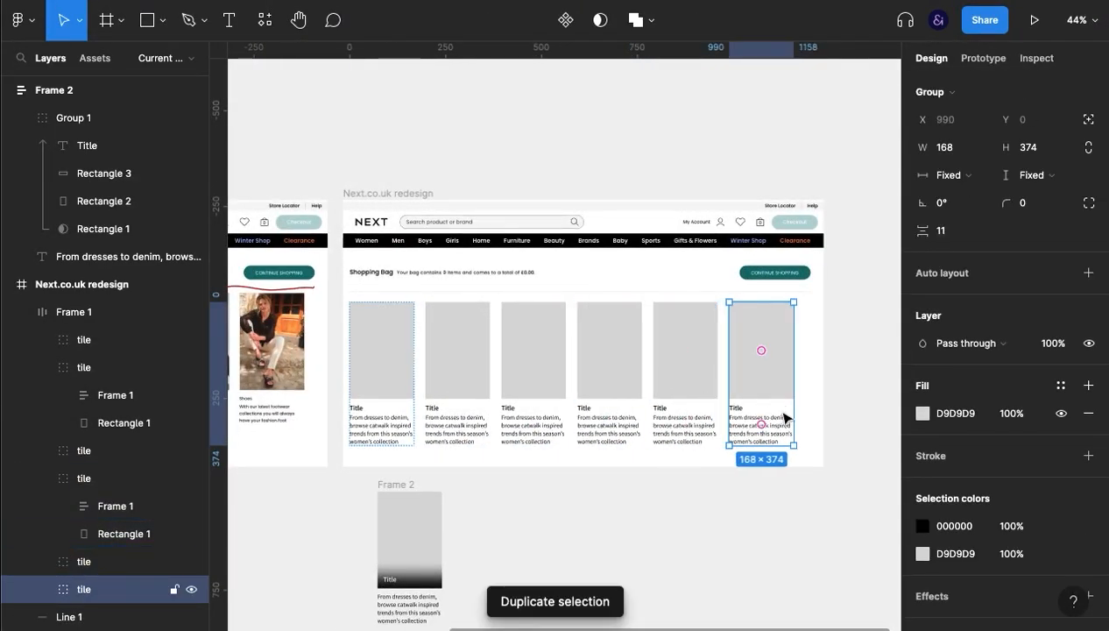
click(869, 465)
scroll(570, 405, up, 3)
drag(570, 405, 505, 401)
click(600, 357)
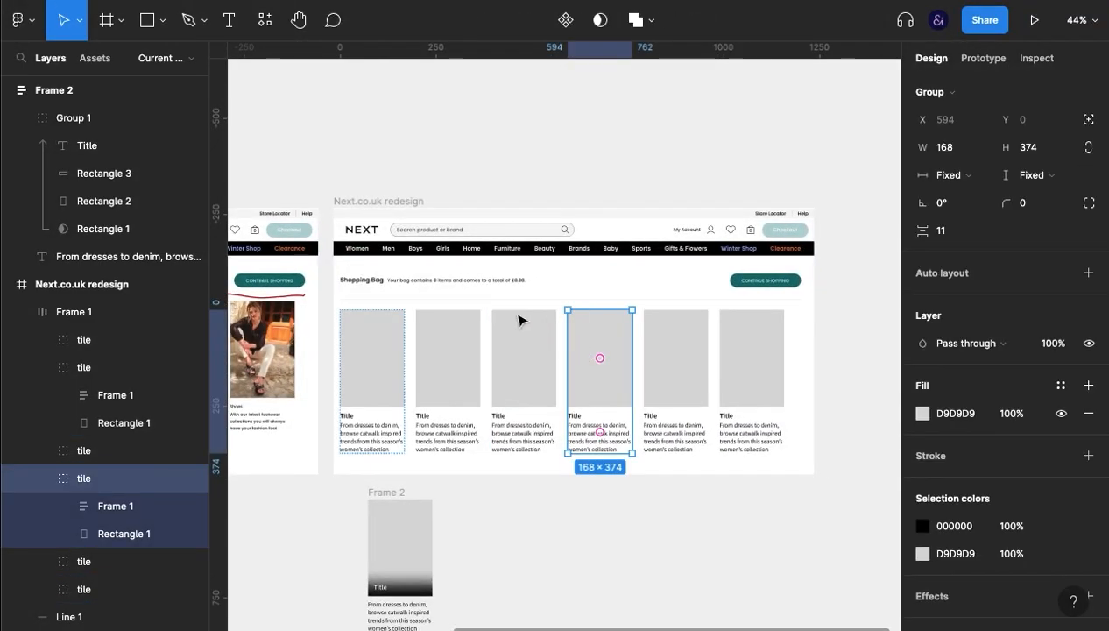
click(354, 342)
click(458, 351)
shift+click(547, 363)
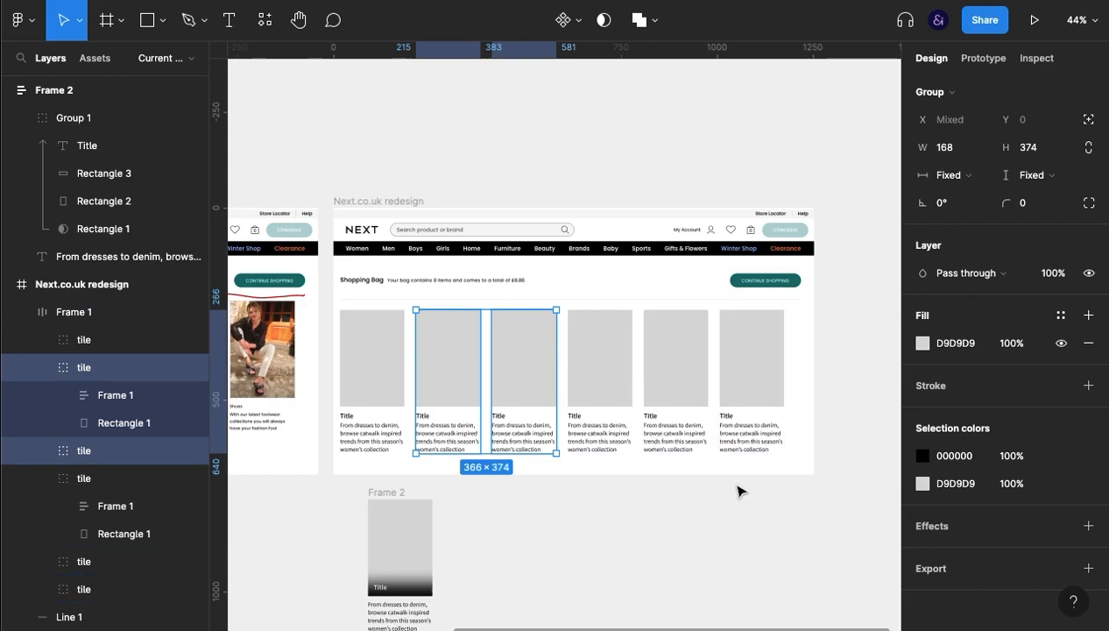
click(738, 491)
Increase the auto layout spacing between the six tiles to 38 so the row spans the divider line's width
click(96, 311)
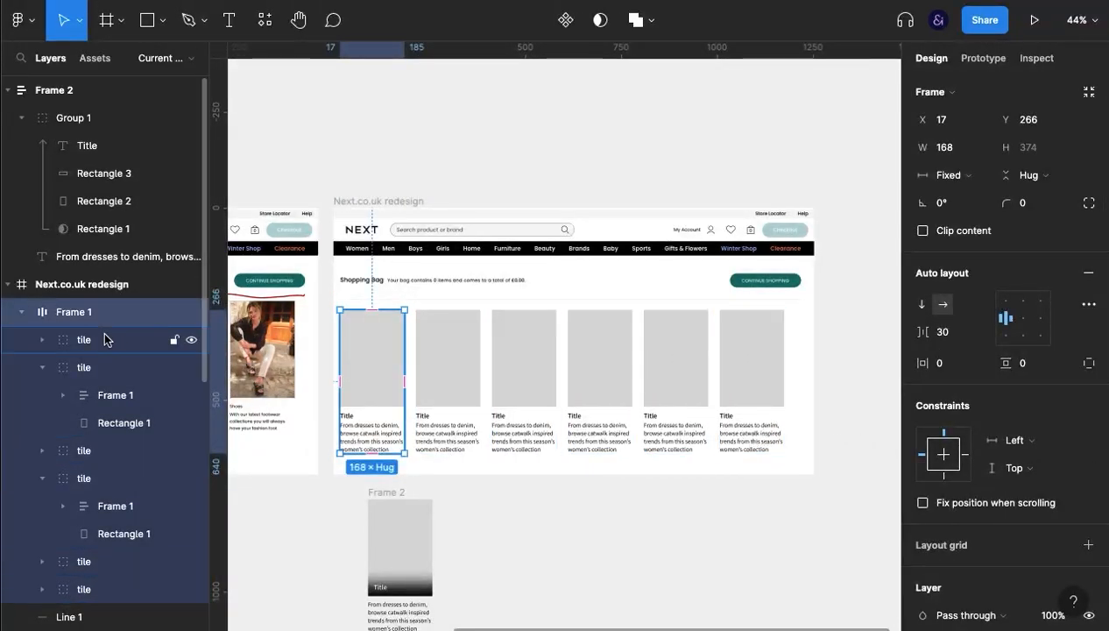
click(975, 340)
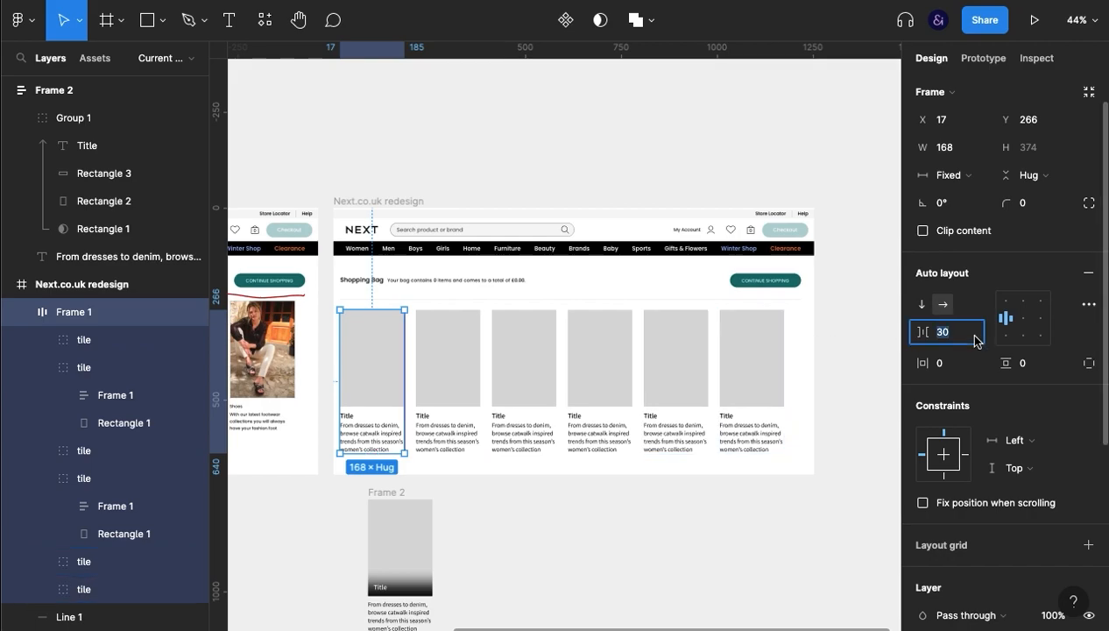
key(Up)
key(Up)
key(Up)
key(Up)
key(Up)
key(Up)
key(Up)
key(Up)
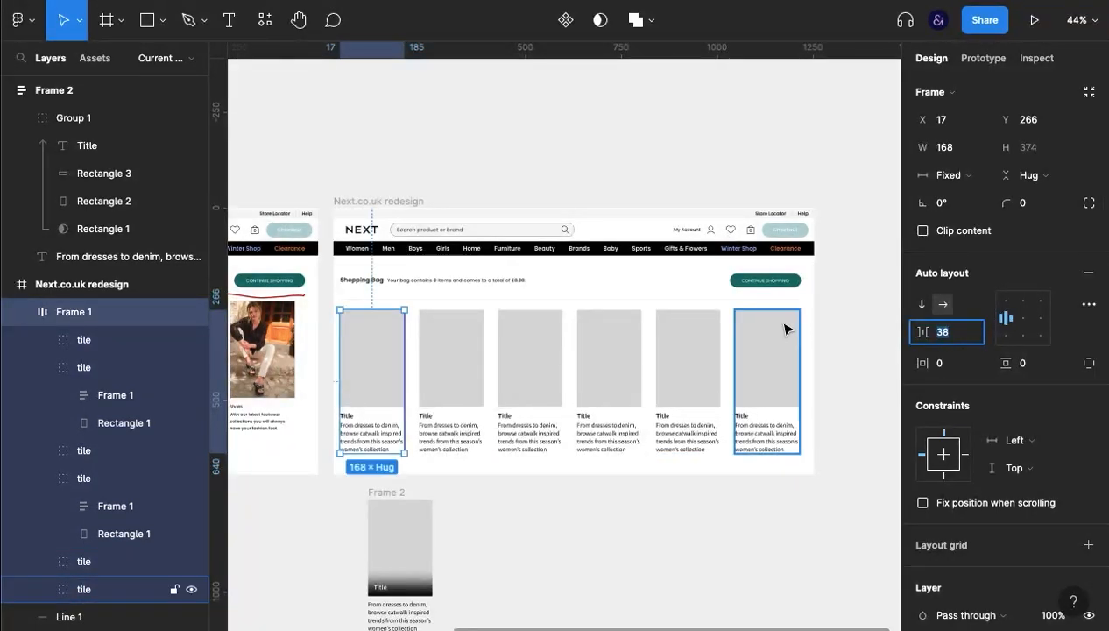
scroll(784, 329, up, 5)
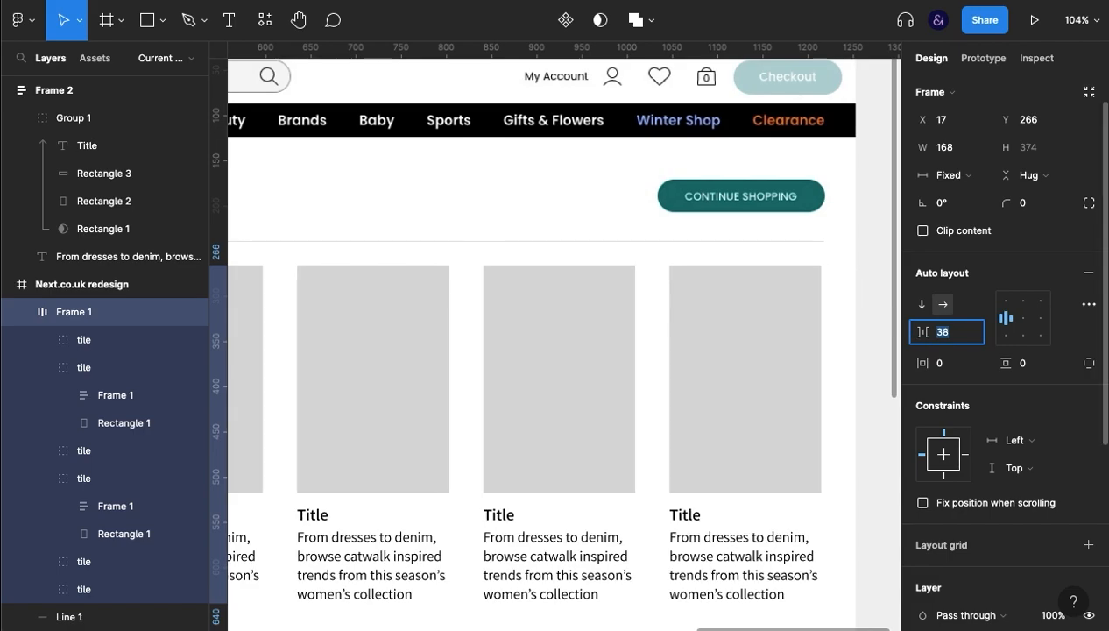
click(847, 302)
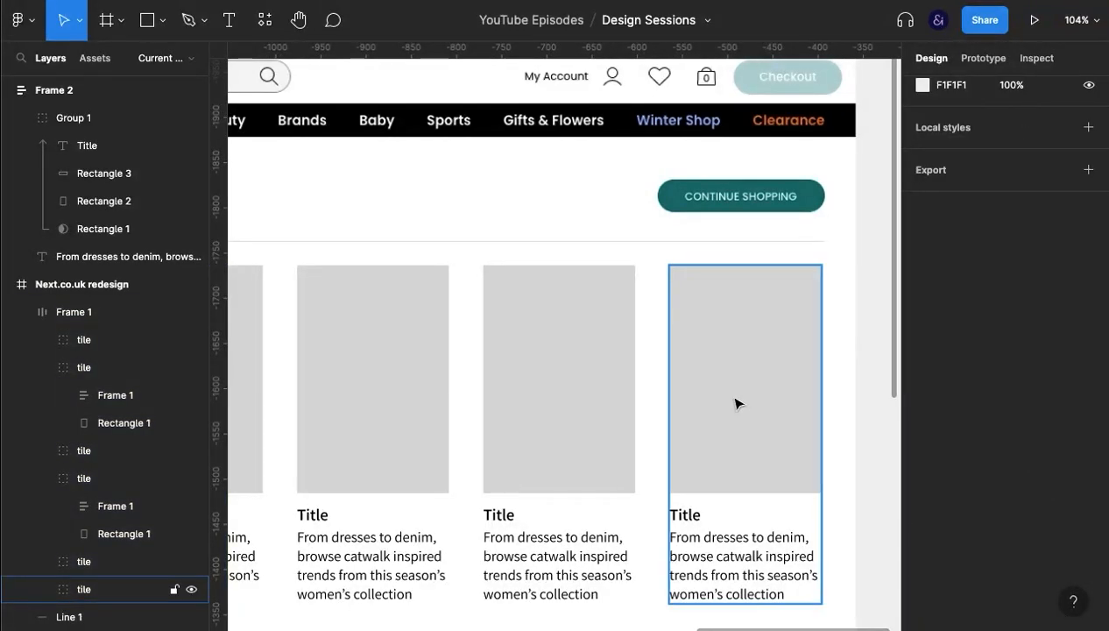
Fill the six tiles' grey rectangles with the matching category photos from the original page, discarding the leftover screenshot
scroll(735, 401, down, 3)
scroll(735, 401, down, 1)
scroll(690, 428, left, 3)
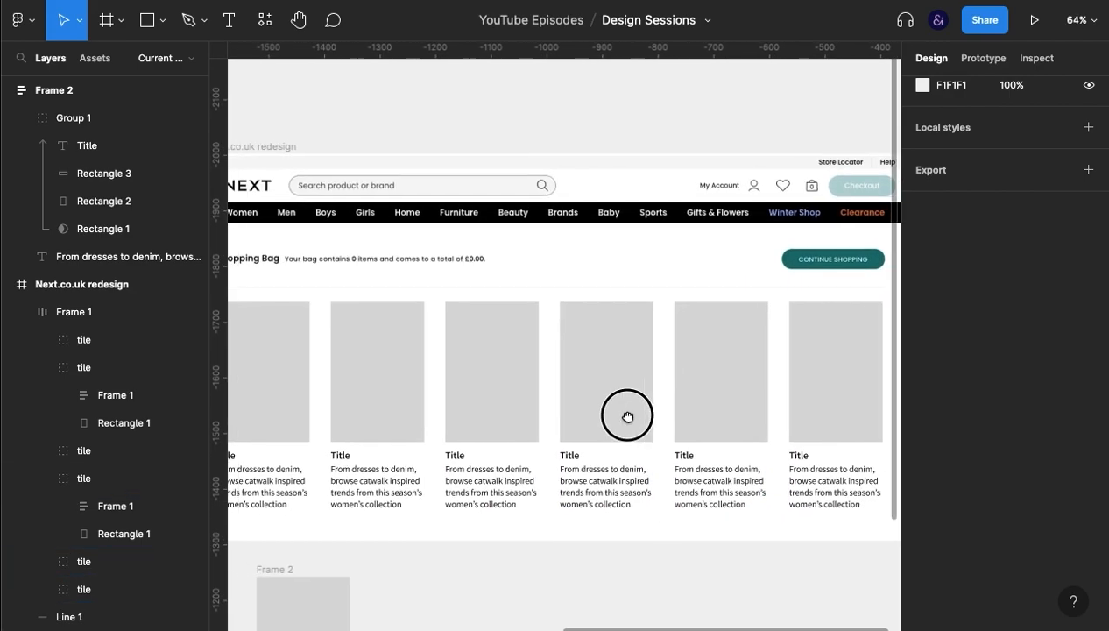
scroll(627, 415, down, 1)
scroll(589, 396, down, 2)
click(358, 350)
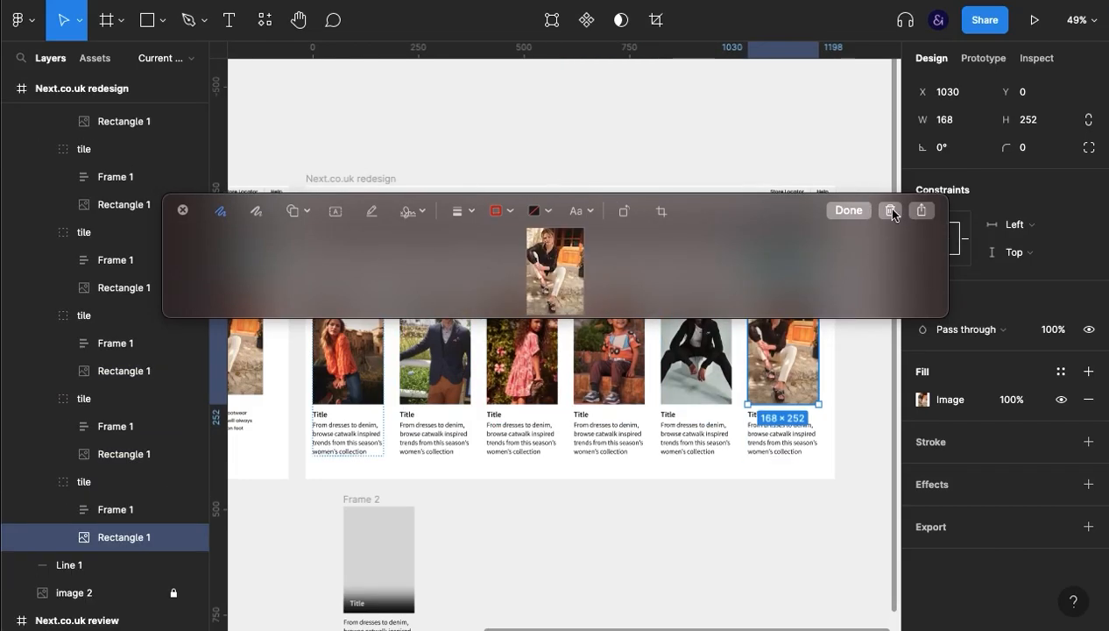
click(890, 210)
click(691, 520)
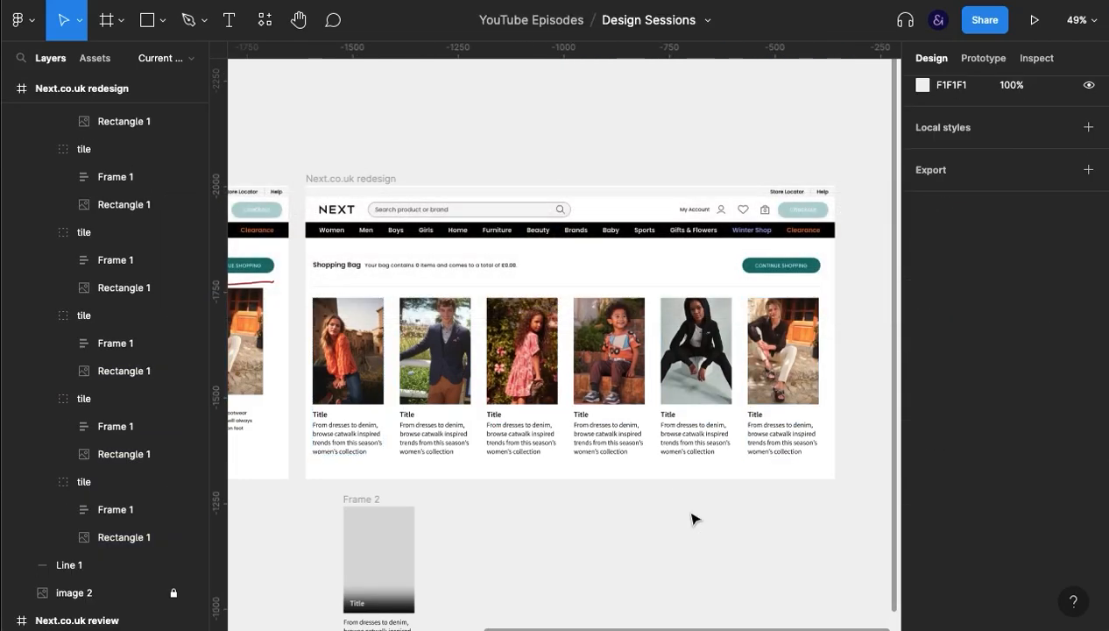
Hide the interface and change the first tile's title to Women
key(super+backslash)
drag(599, 507, 794, 485)
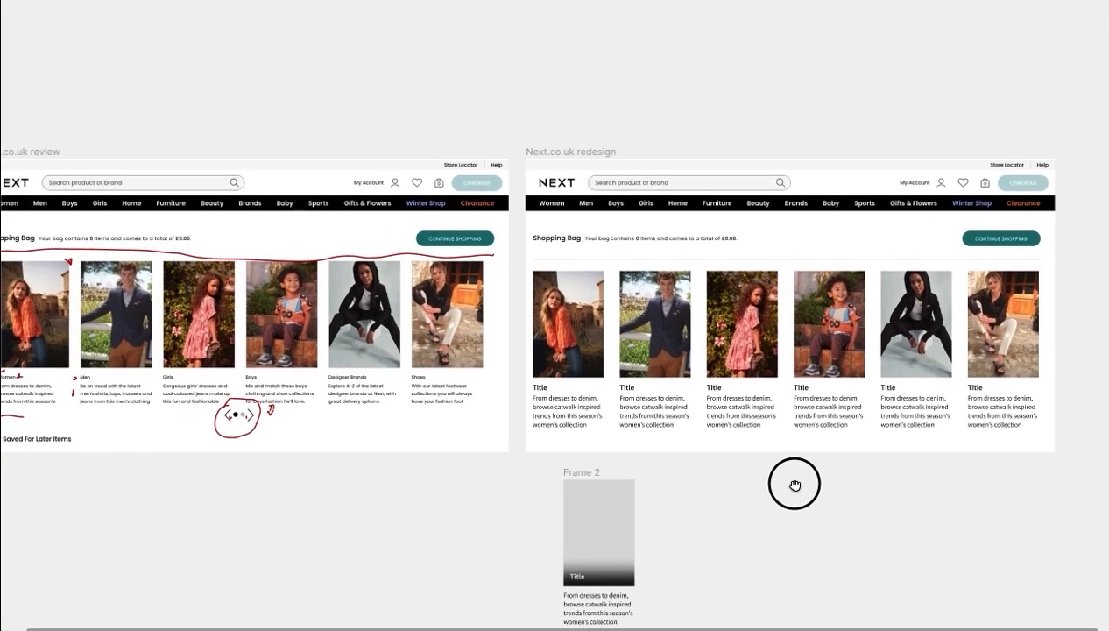
scroll(540, 396, up, 5)
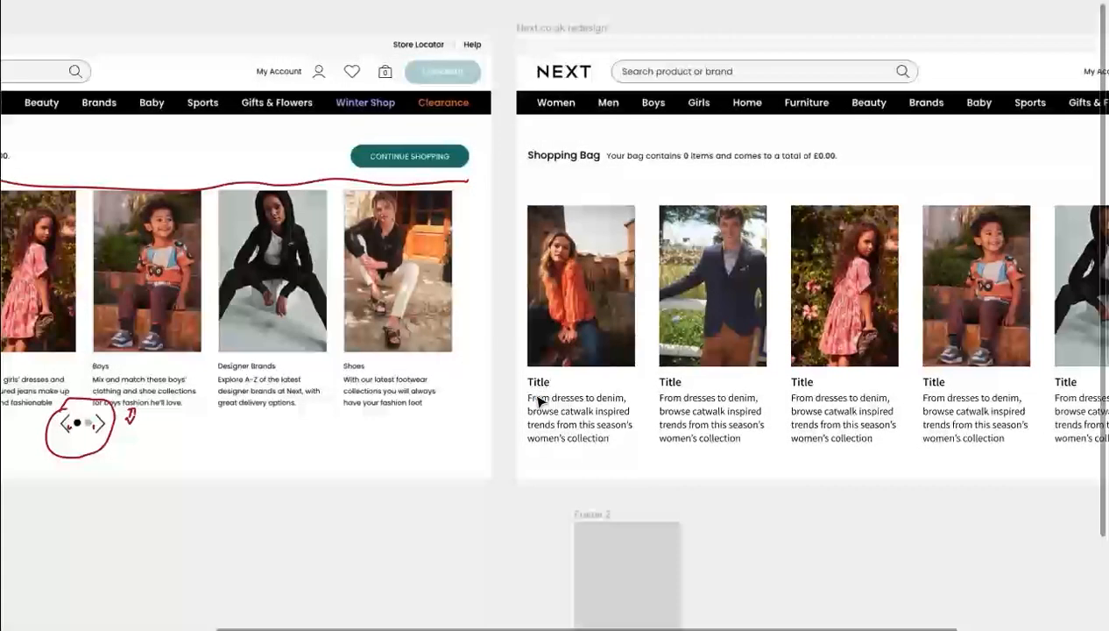
scroll(539, 399, down, 4)
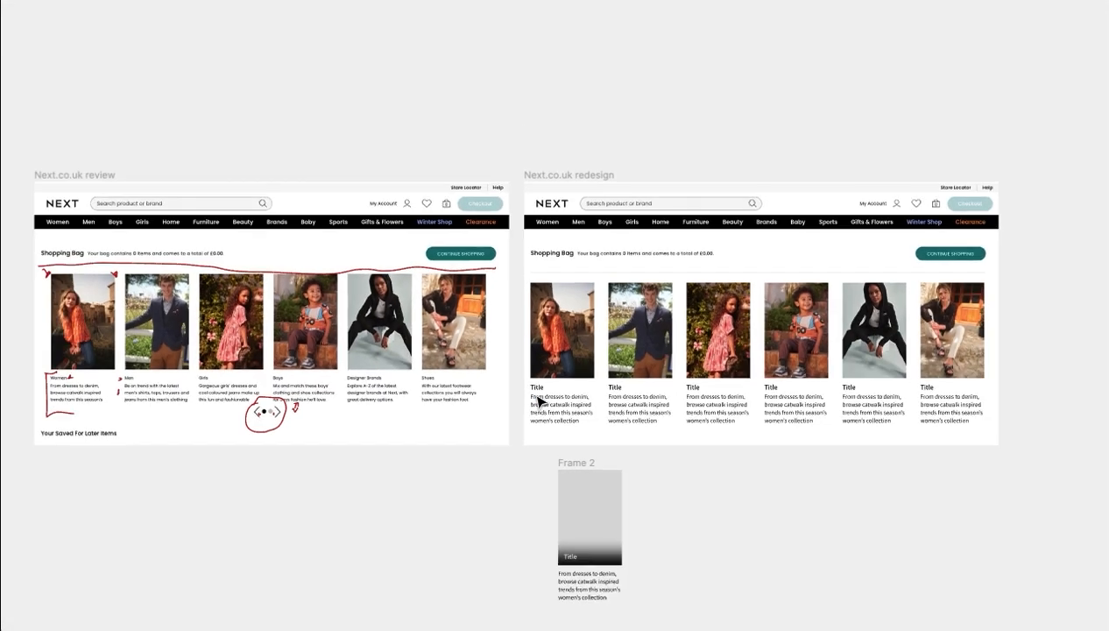
scroll(539, 399, up, 7)
double_click(548, 382)
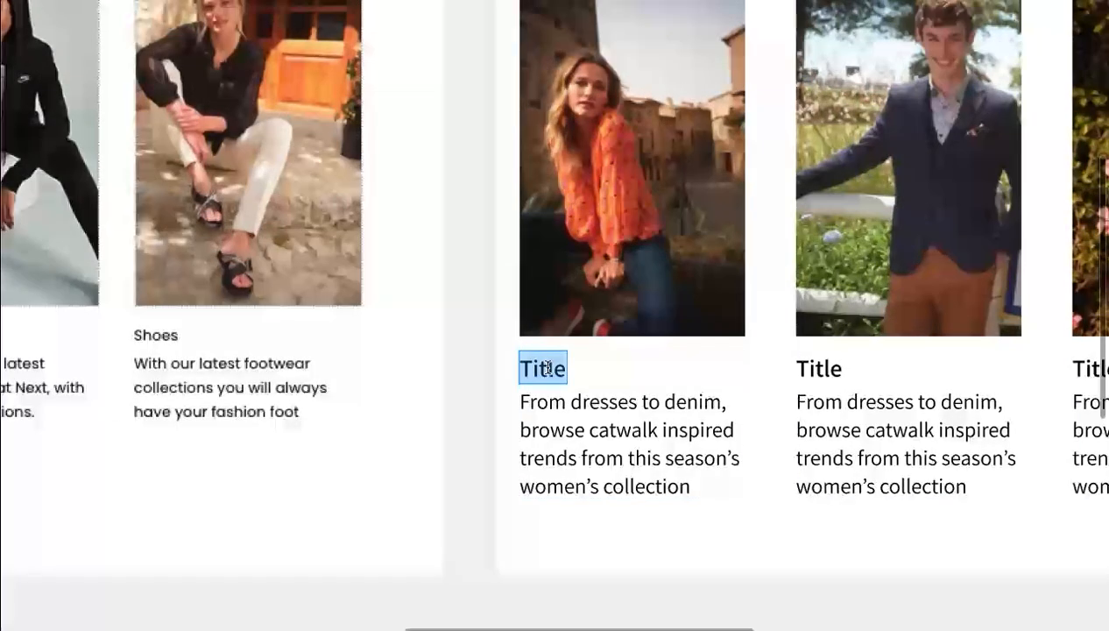
text(Women)
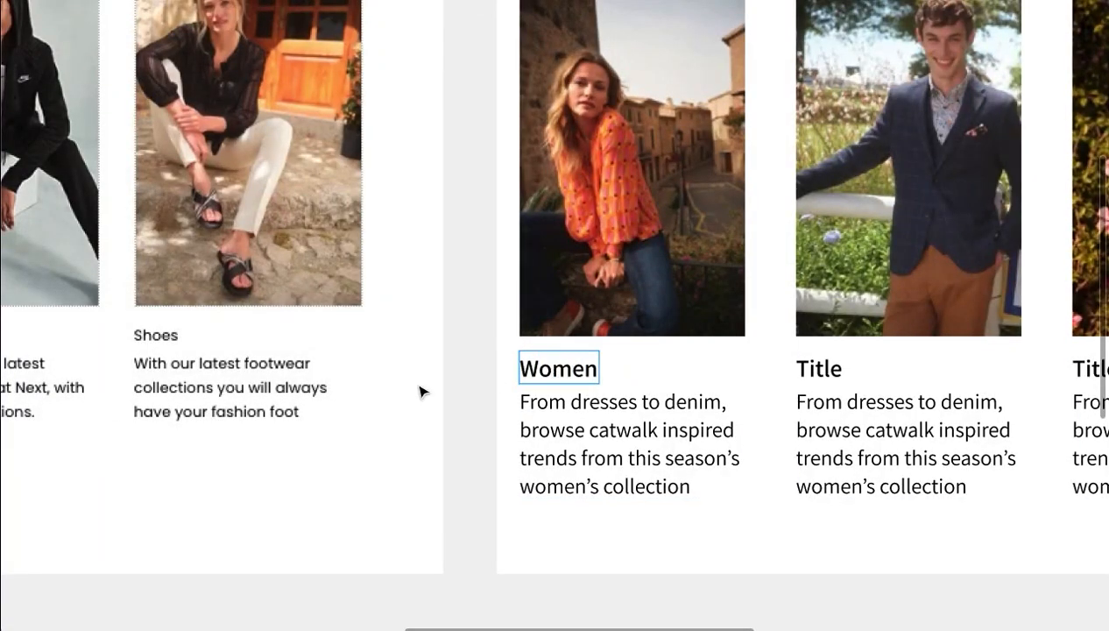
Change the second and third tile titles in the redesign frame to Men and Girls
double_click(799, 375)
text(M)
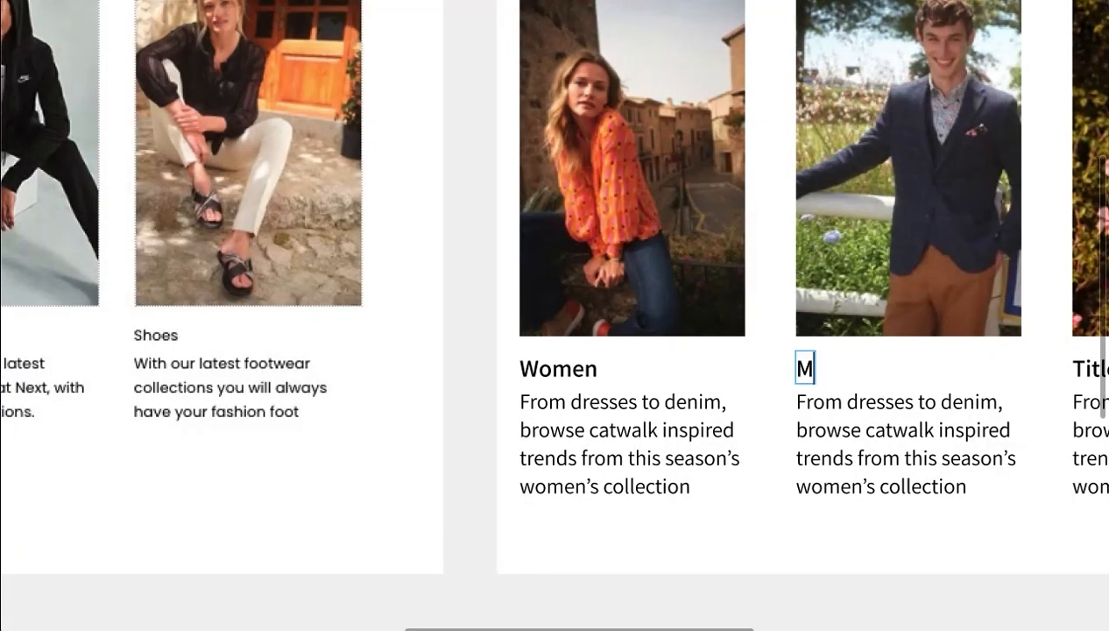
text(en)
key(Escape)
click(478, 391)
scroll(477, 395, down, 4)
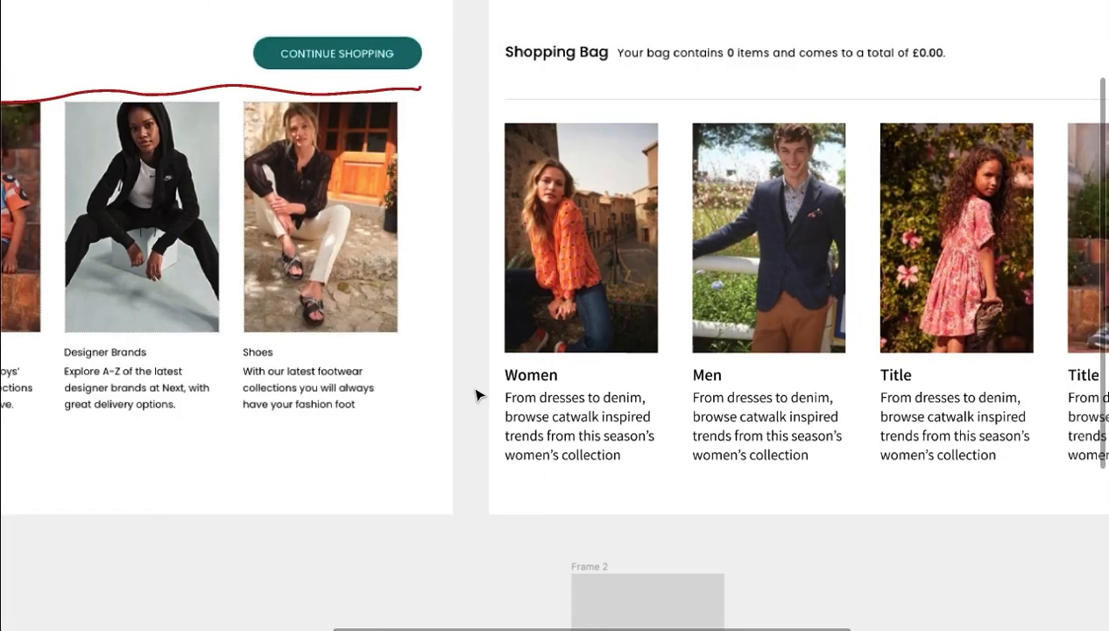
drag(751, 485, 651, 511)
double_click(622, 400)
text(Girls)
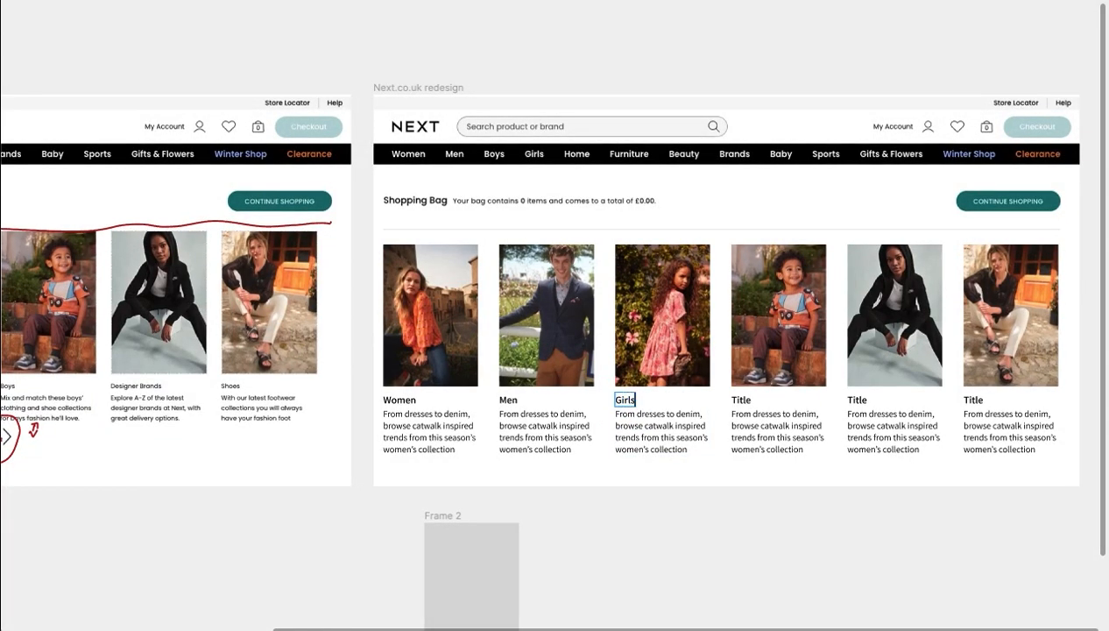
Change the fourth, fifth and sixth tile titles to Boys, Designer Brands and Shoes
double_click(738, 400)
text(Boys)
double_click(866, 402)
text(Designer Brands)
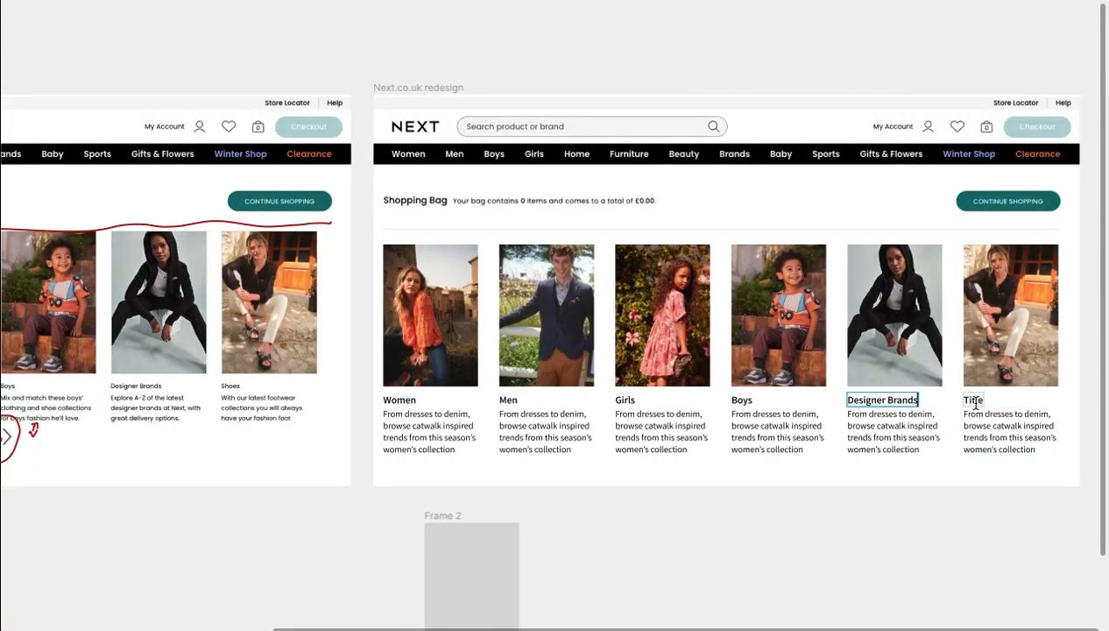
double_click(974, 401)
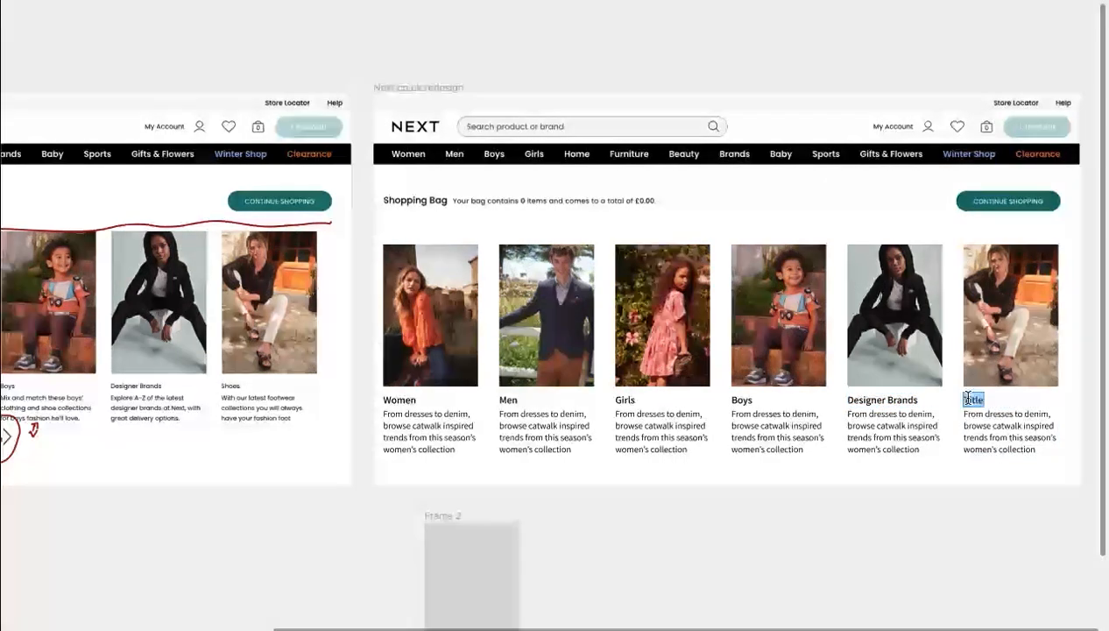
text(Shoes)
key(Escape)
click(819, 541)
Compare the annotated review frame with the redesign frame, examining the tiles' alignment, titles and description text
drag(627, 539, 488, 527)
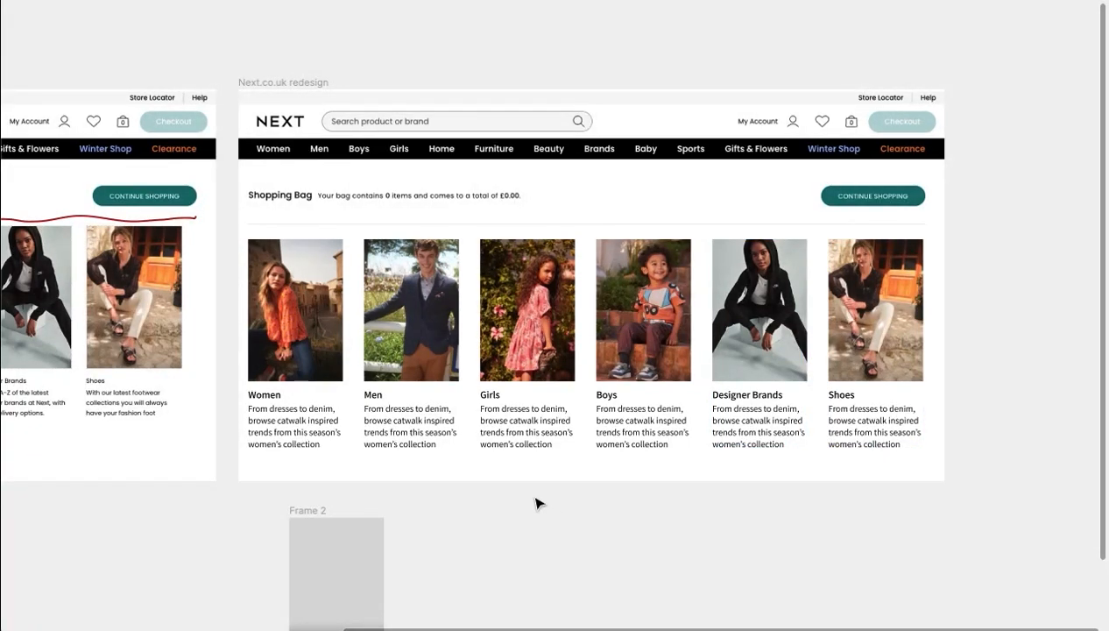
scroll(491, 463, up, 4)
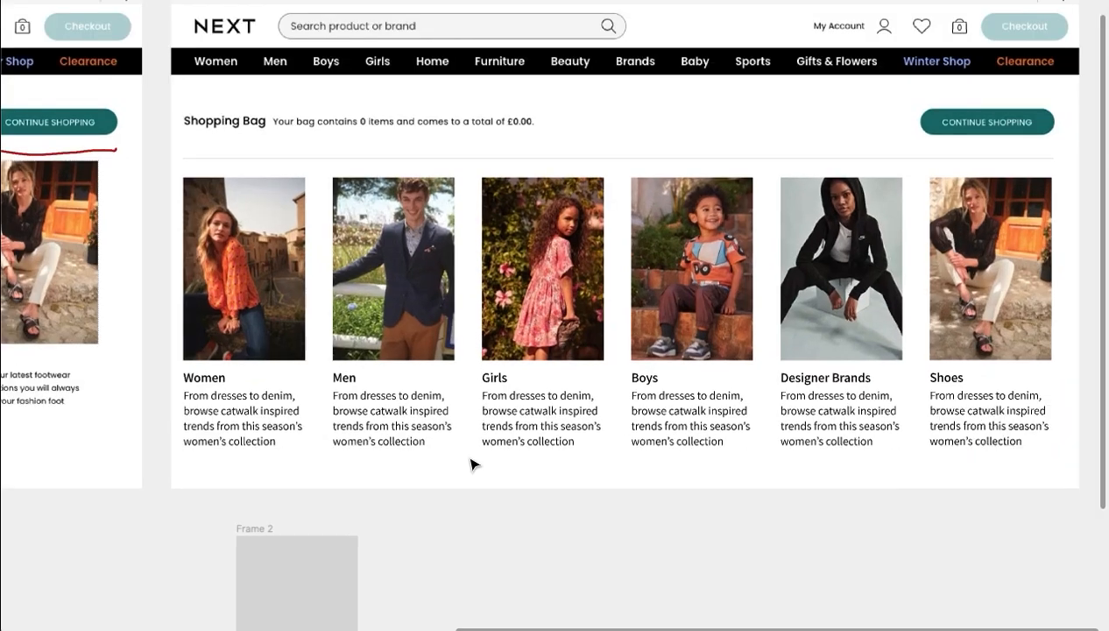
scroll(470, 464, down, 1)
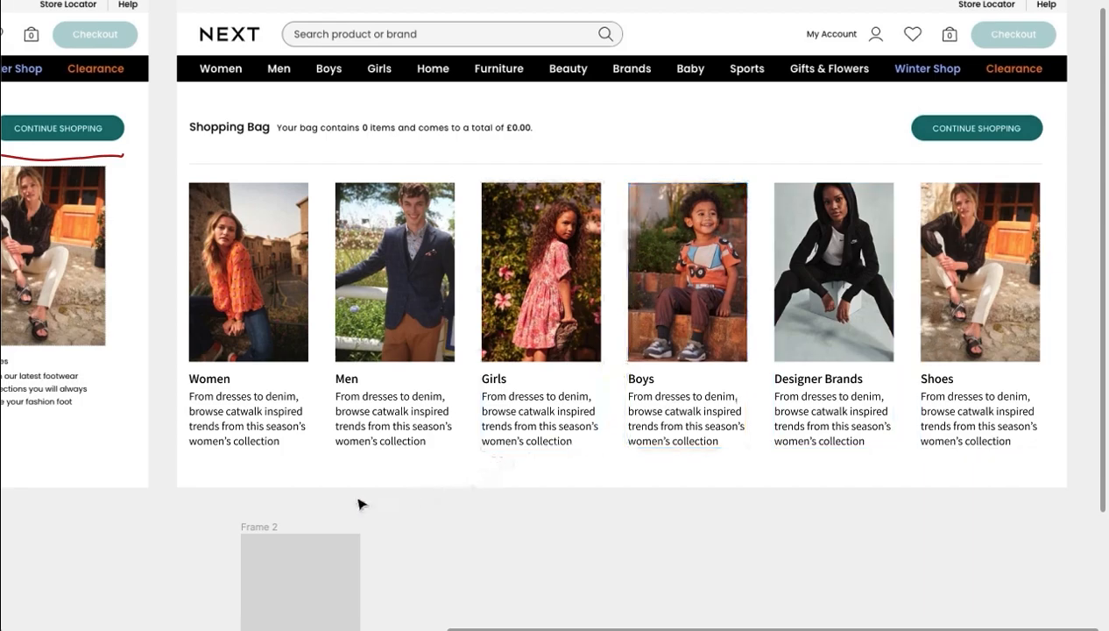
scroll(276, 504, left, 10)
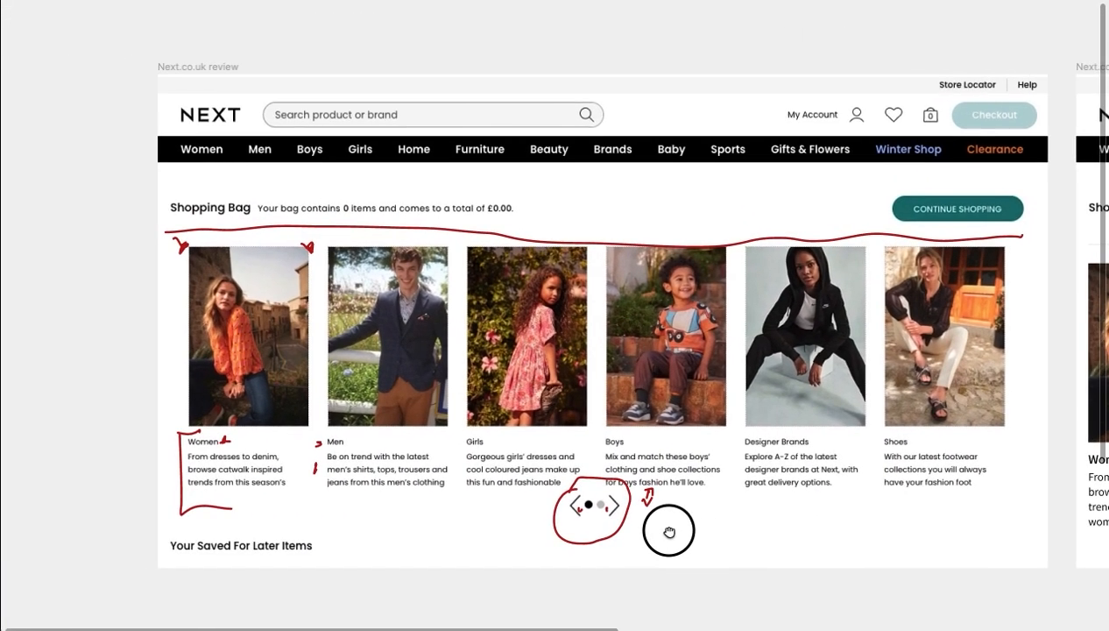
scroll(669, 531, down, 5)
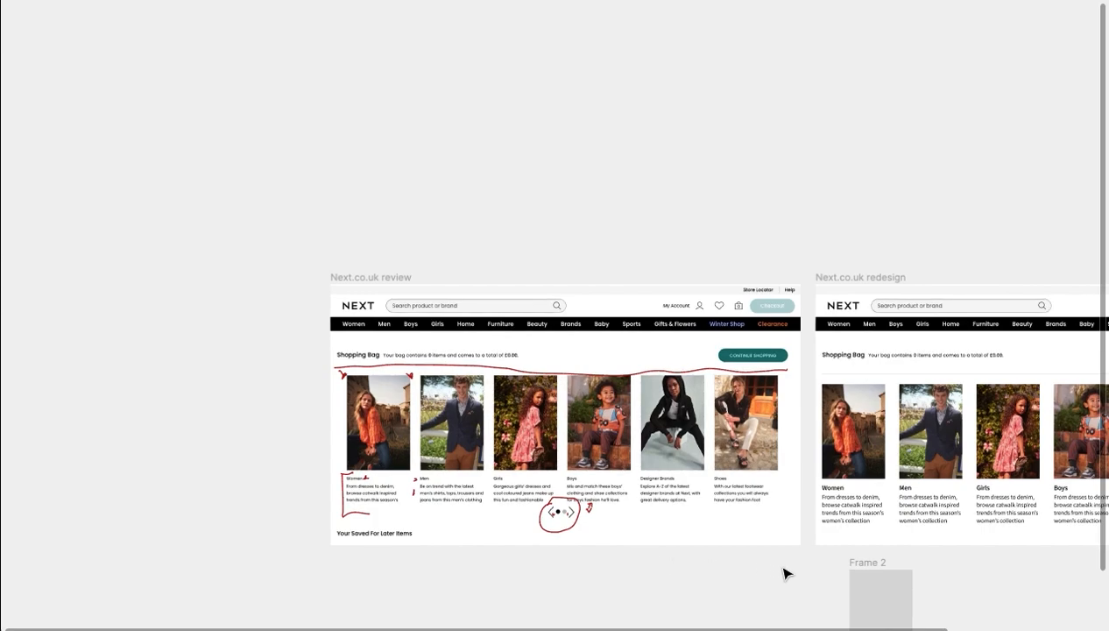
drag(785, 572, 362, 364)
scroll(600, 351, up, 8)
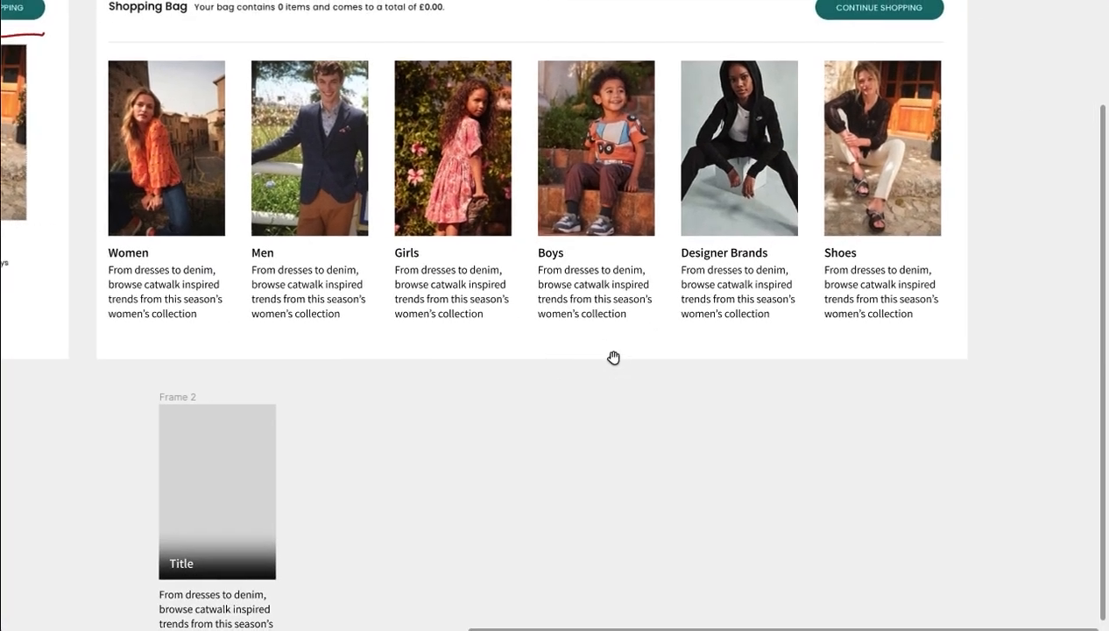
scroll(617, 363, up, 2)
drag(525, 367, 616, 506)
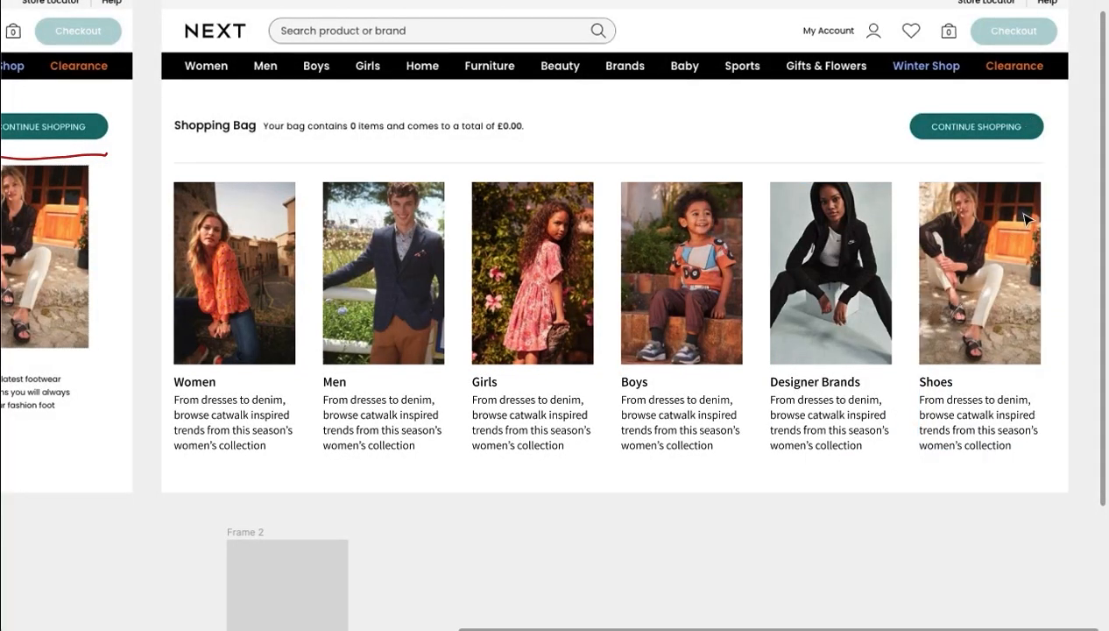
double_click(198, 384)
click(438, 561)
click(200, 384)
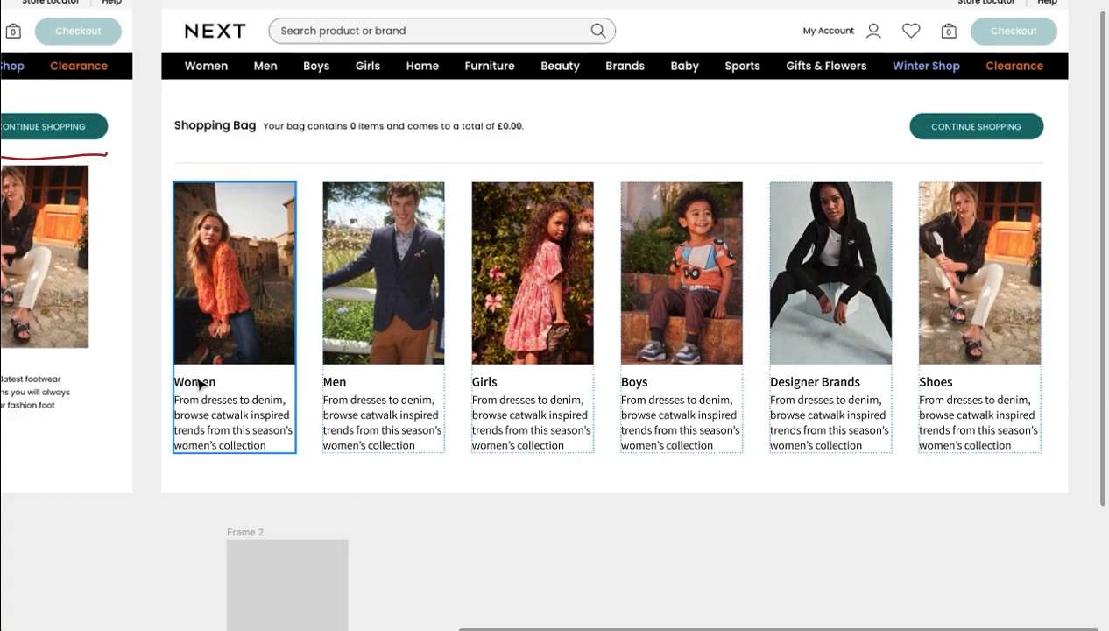
click(455, 487)
mouse_move(267, 461)
mouse_down()
mouse_move(718, 465)
mouse_move(881, 497)
mouse_move(845, 493)
mouse_up()
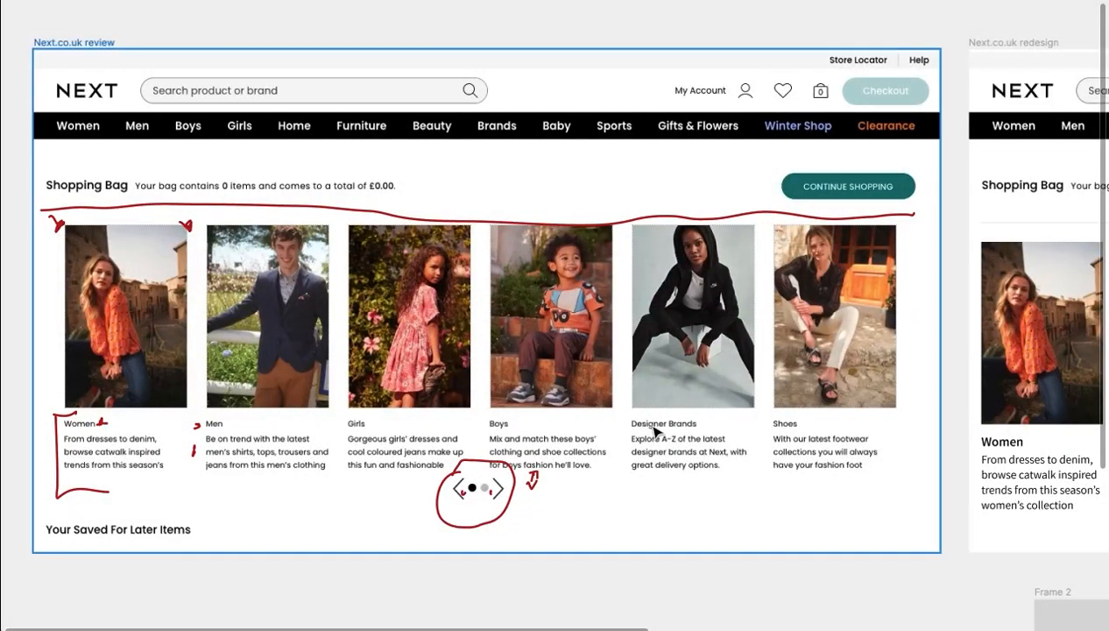
scroll(656, 430, up, 3)
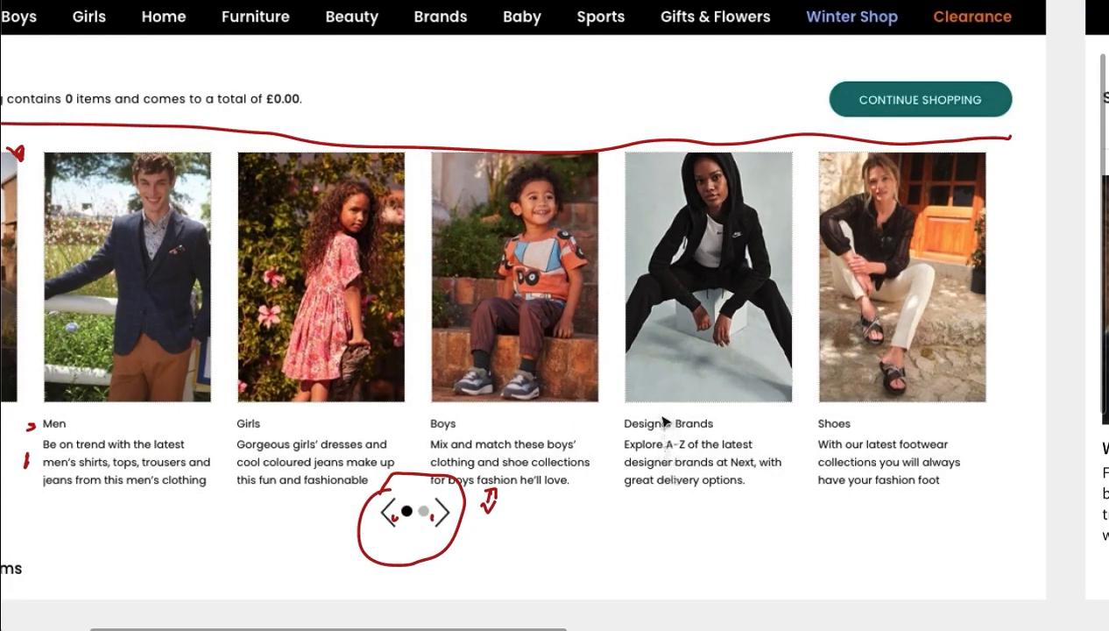
scroll(673, 438, down, 5)
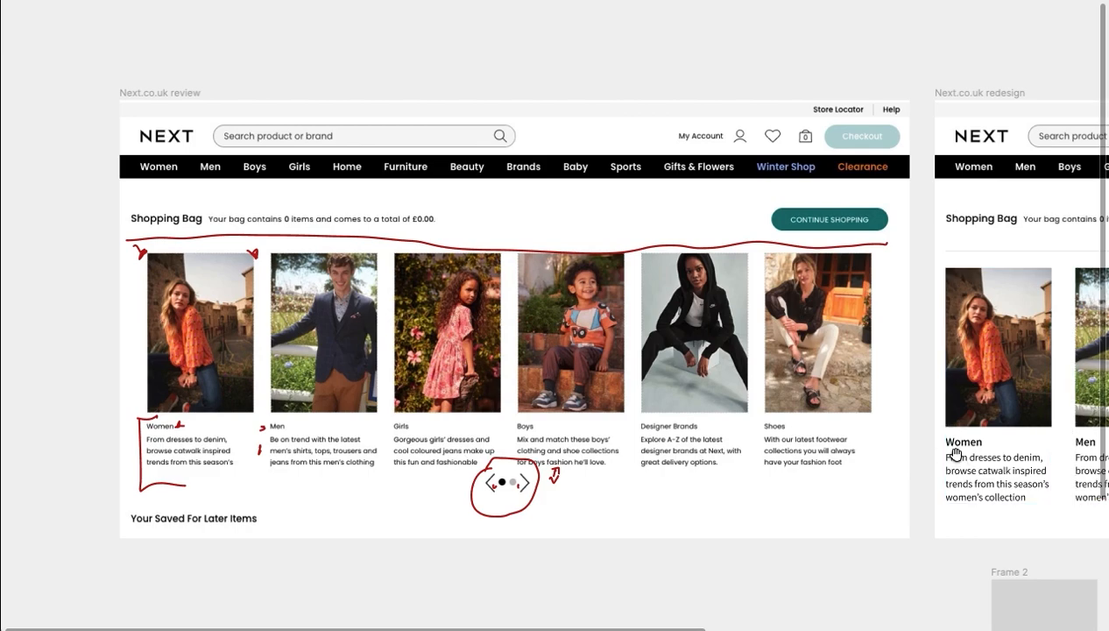
scroll(955, 453, right, 10)
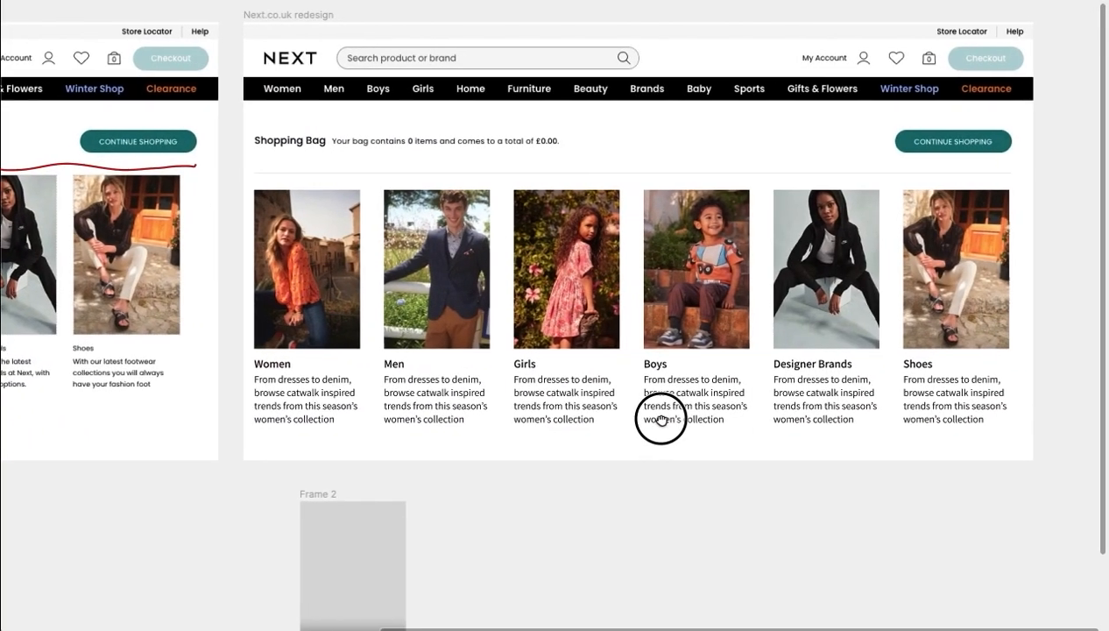
drag(660, 421, 626, 417)
Select the description text of all six tiles, show the interface and set the font size to 15
click(371, 406)
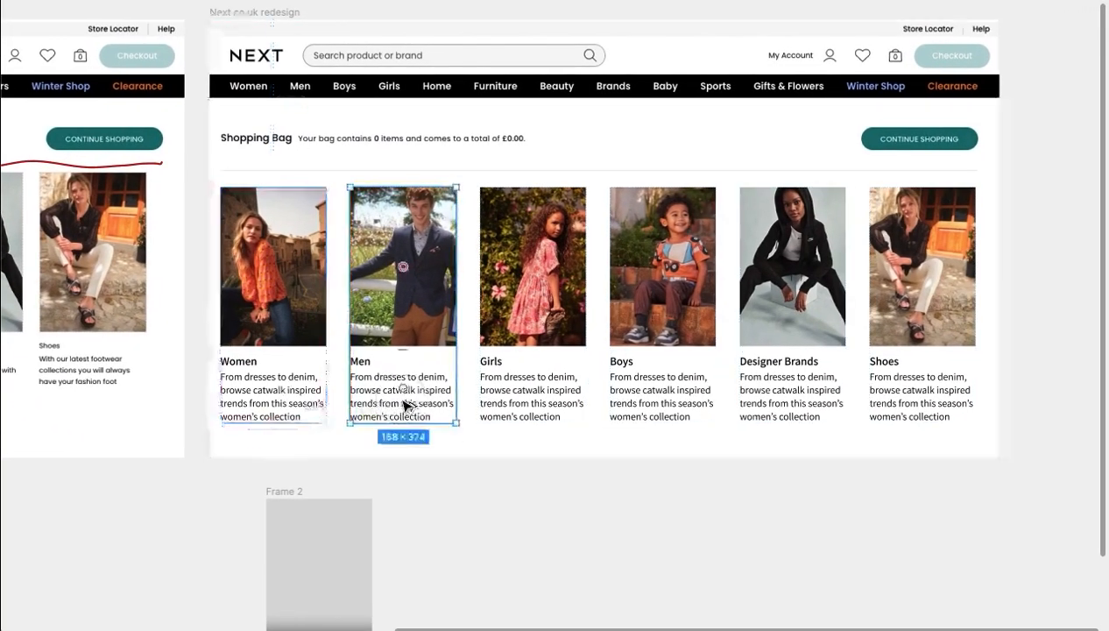
click(261, 394)
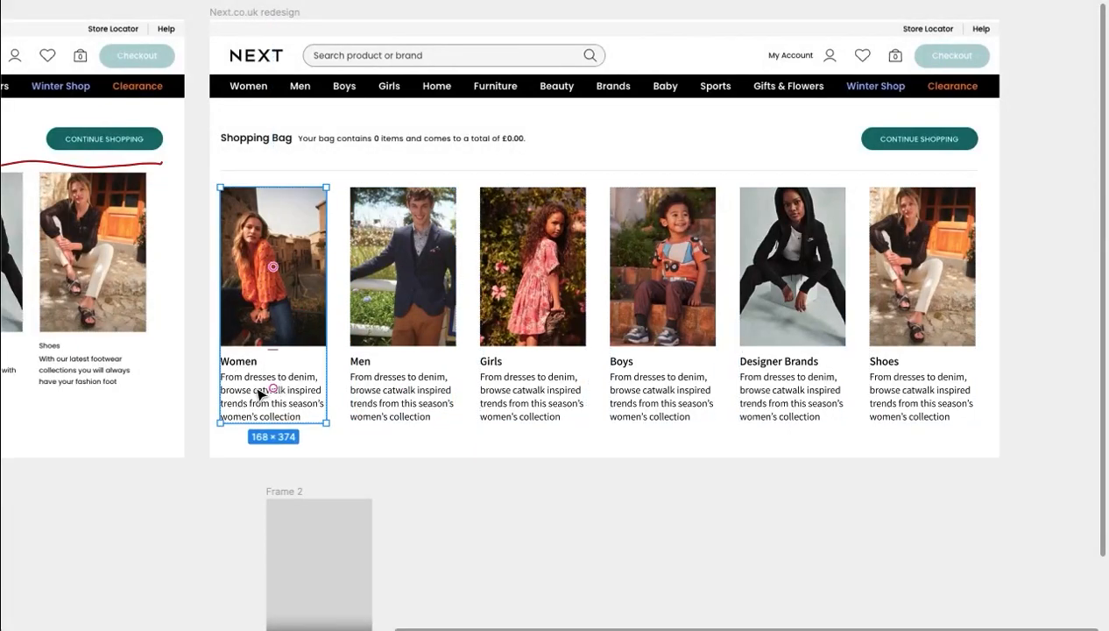
click(260, 396)
shift+click(402, 398)
shift+click(527, 403)
shift+click(663, 403)
shift+click(803, 403)
shift+click(911, 405)
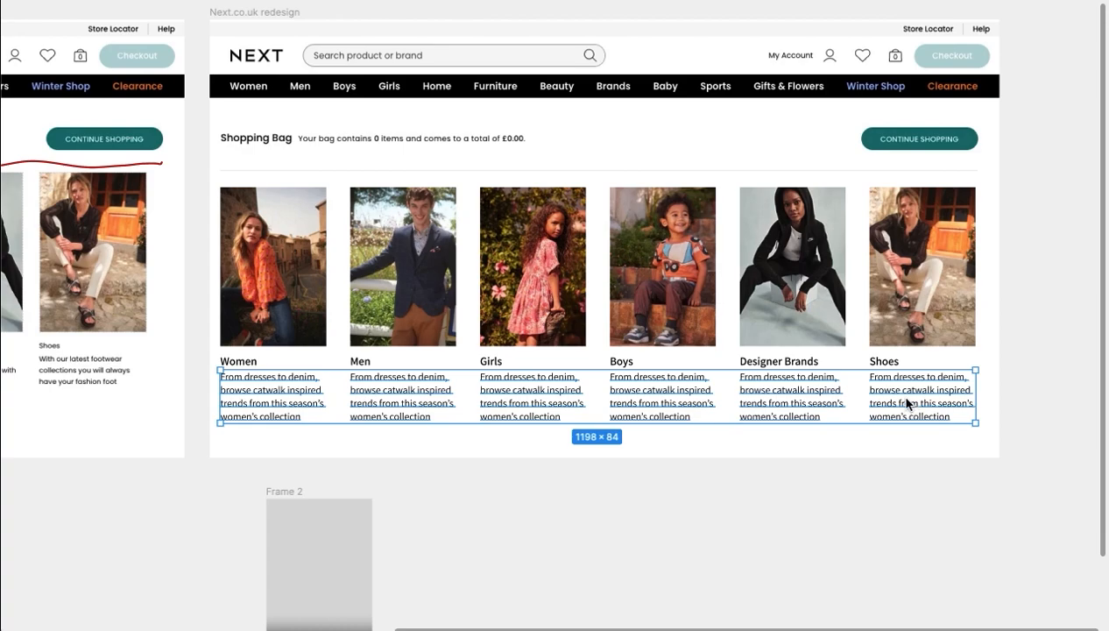
key(ctrl+backslash)
text(15)
key(Return)
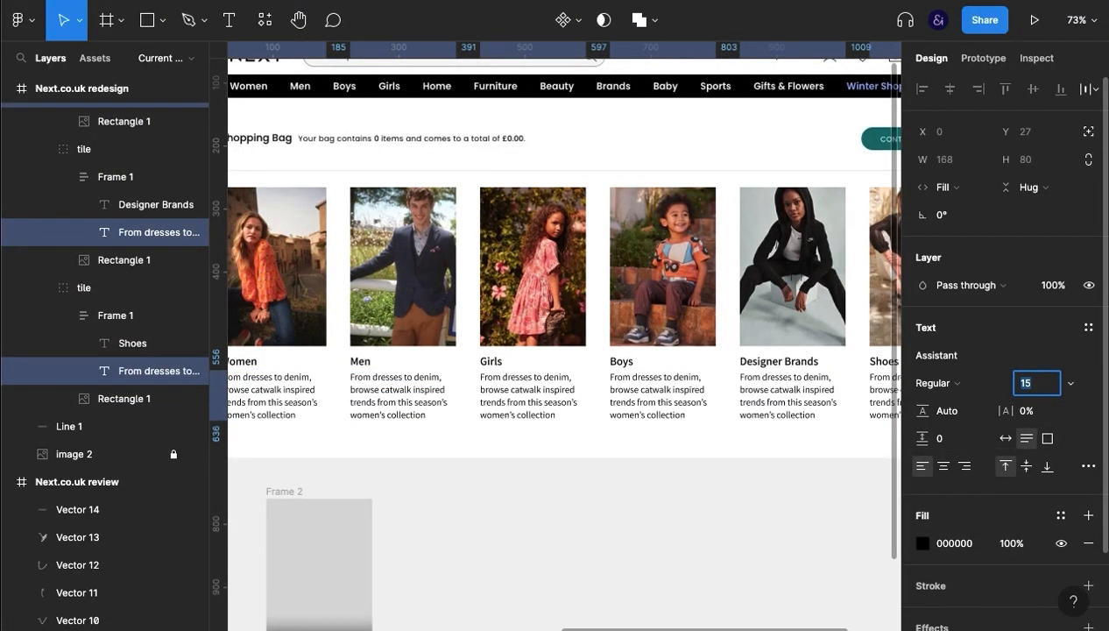
Set the font size of all six tile titles, from Women to Shoes, to 17
click(260, 358)
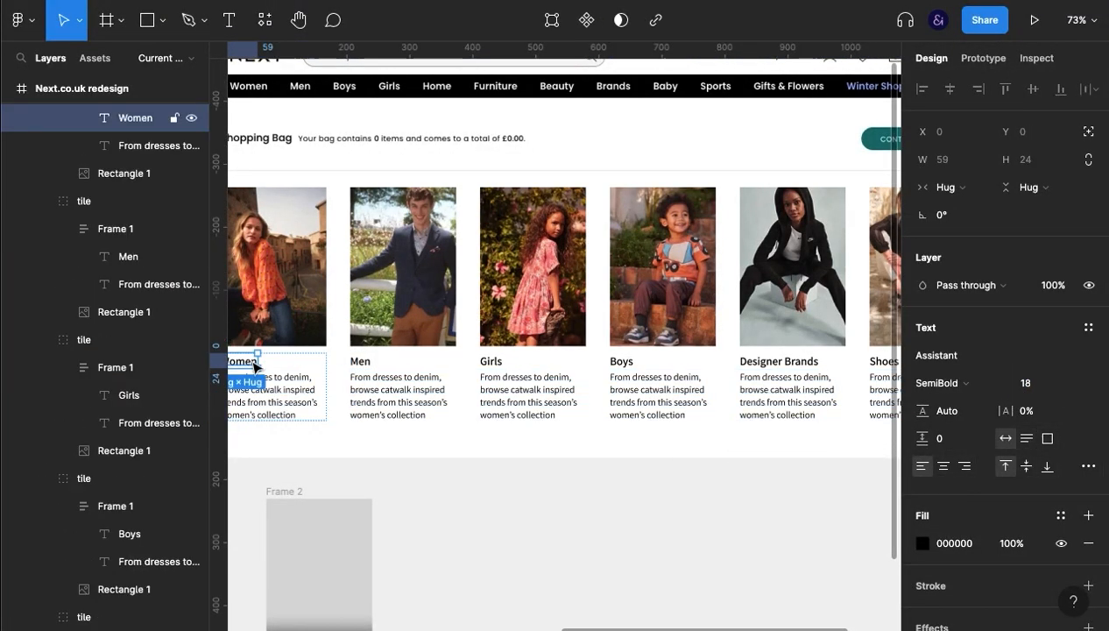
shift+click(360, 361)
shift+click(493, 362)
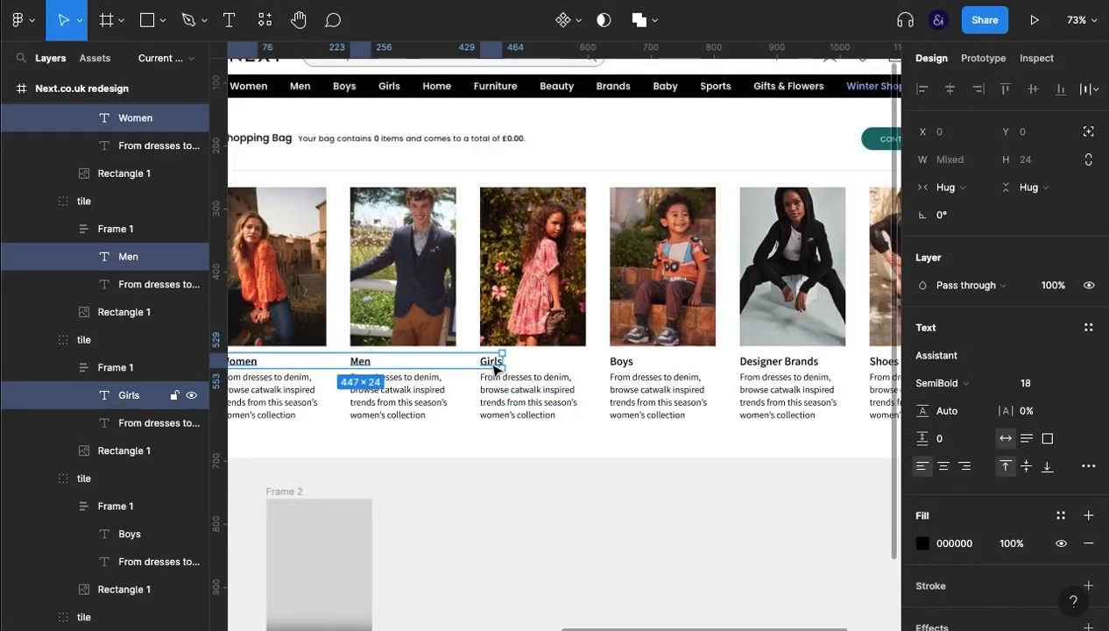
shift+click(624, 361)
shift+click(760, 362)
shift+click(884, 362)
click(1033, 384)
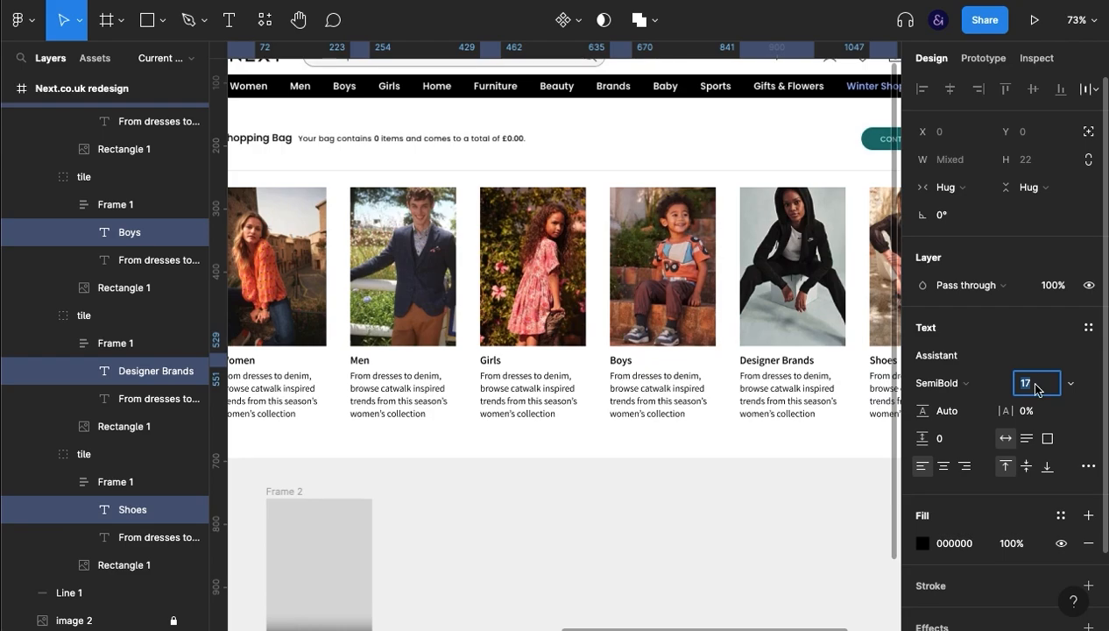
click(798, 405)
click(708, 492)
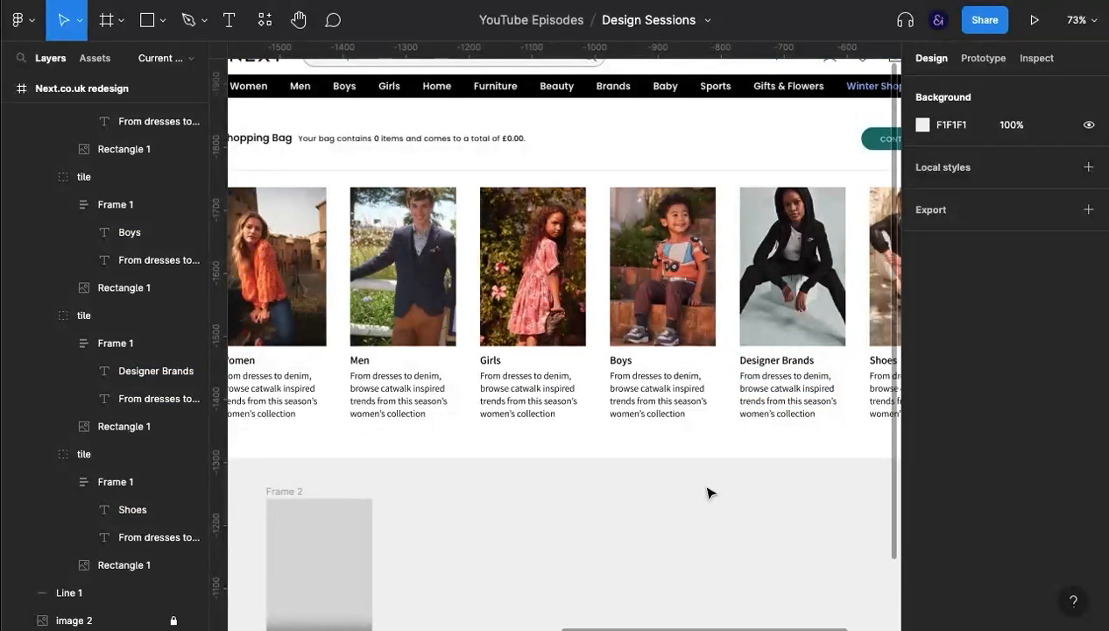
Hide the interface and examine the redesign's smaller tile text beside the annotated review frame
key(ctrl+backslash)
key(ctrl+plus)
key(shift+1)
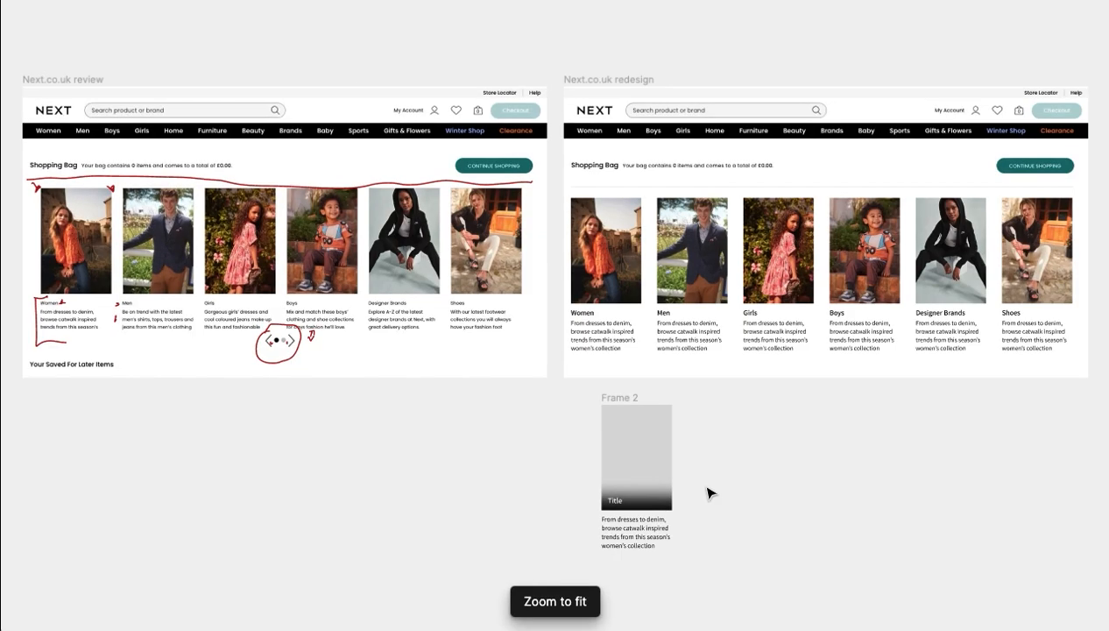
scroll(784, 357, up, 5)
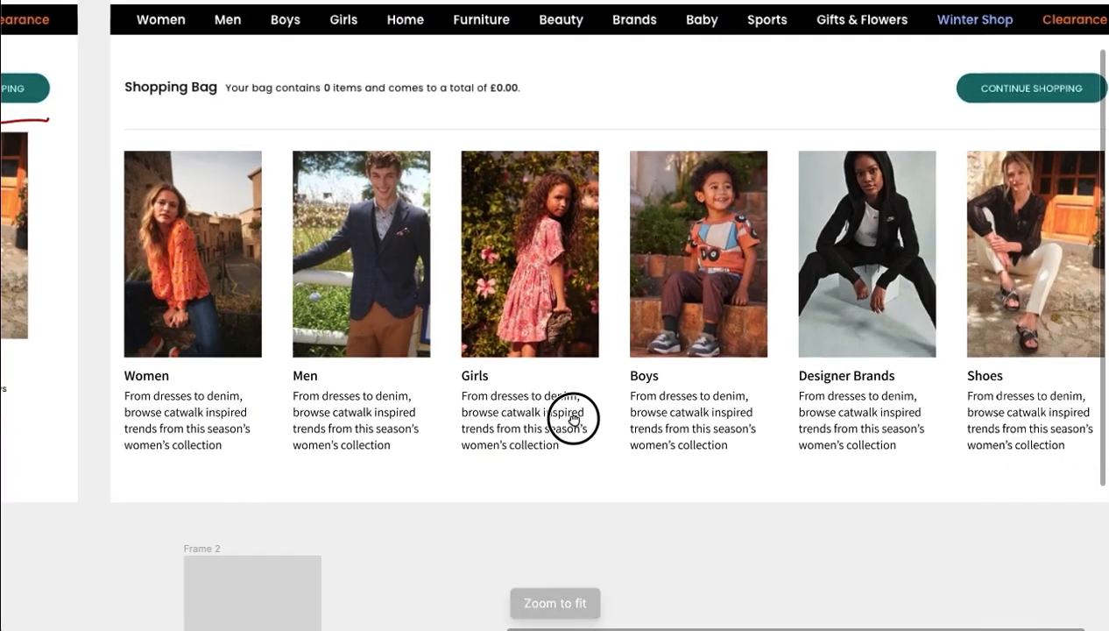
drag(574, 419, 515, 440)
scroll(562, 426, down, 5)
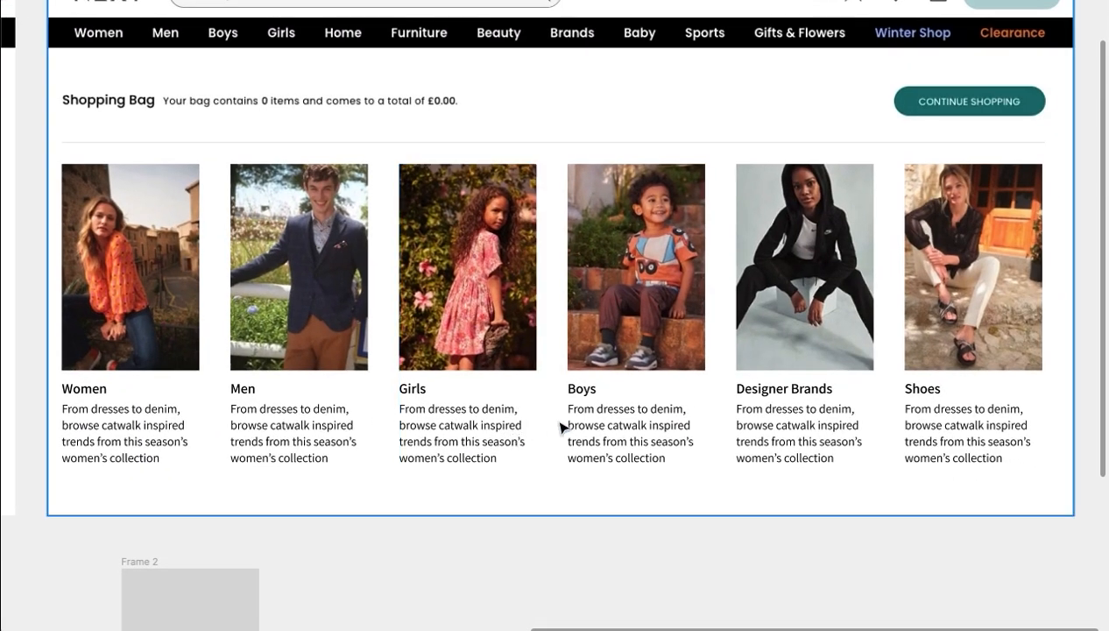
scroll(562, 426, down, 2)
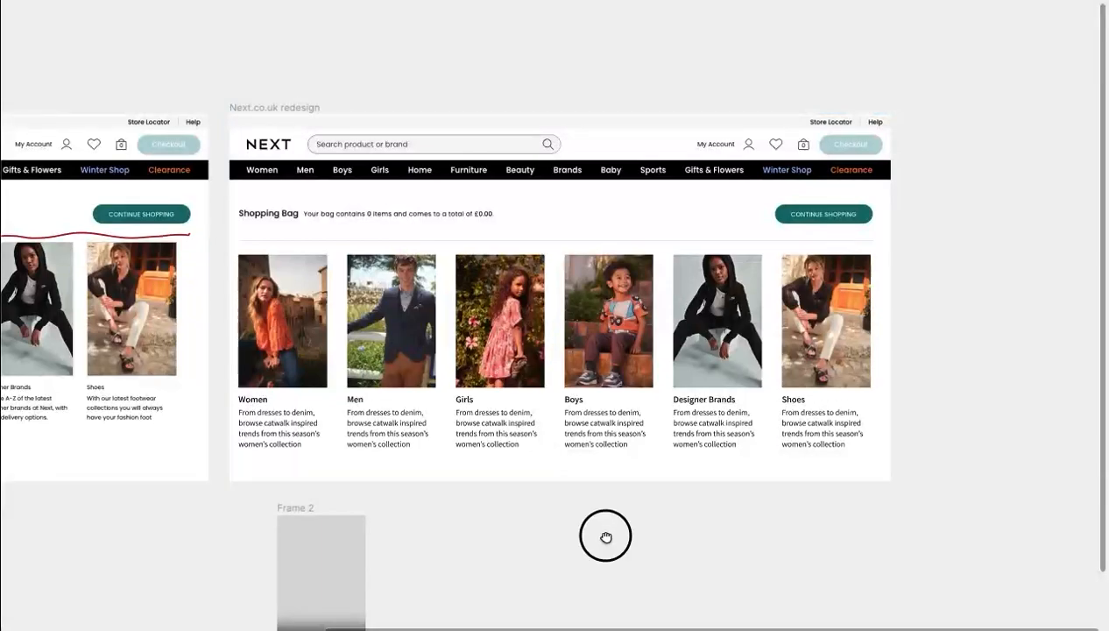
drag(606, 533, 559, 480)
Move the leftover Frame 2 tile to the empty canvas below the redesign frame
click(304, 469)
drag(259, 454, 946, 313)
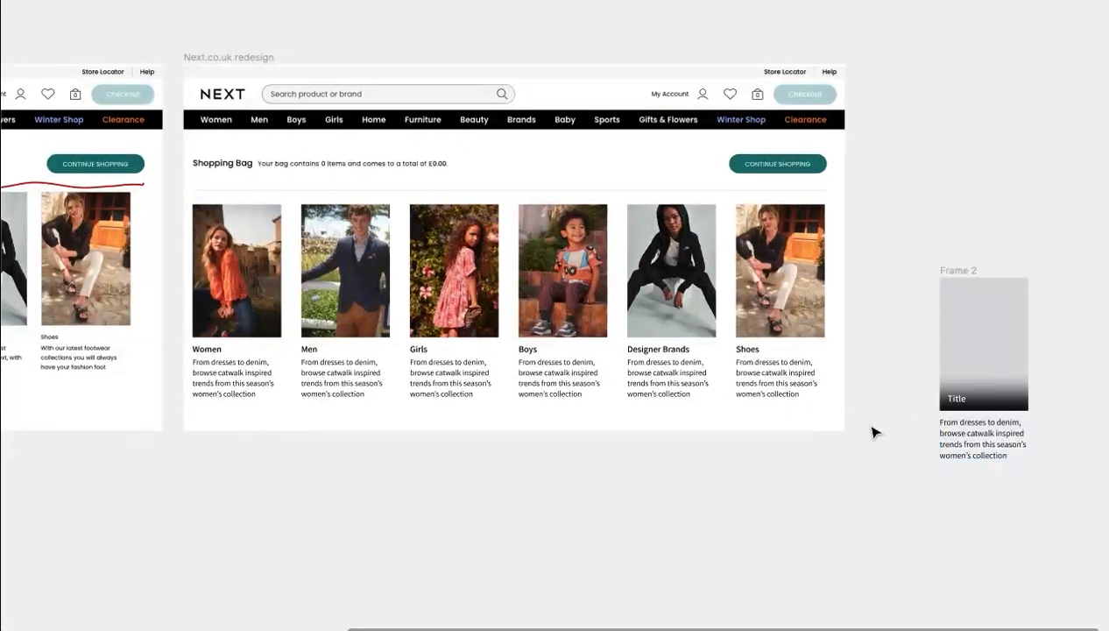
drag(972, 270, 634, 478)
Duplicate the Next.co.uk redesign frame and delete the leftover Frame 2 tile
click(215, 58)
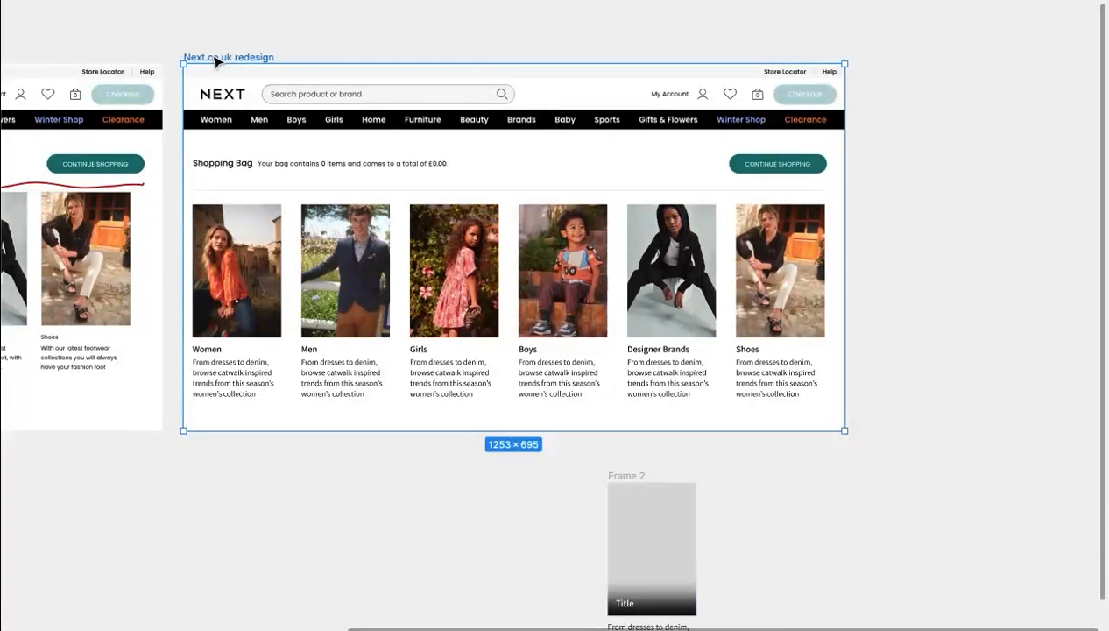
key(ctrl+d)
click(147, 481)
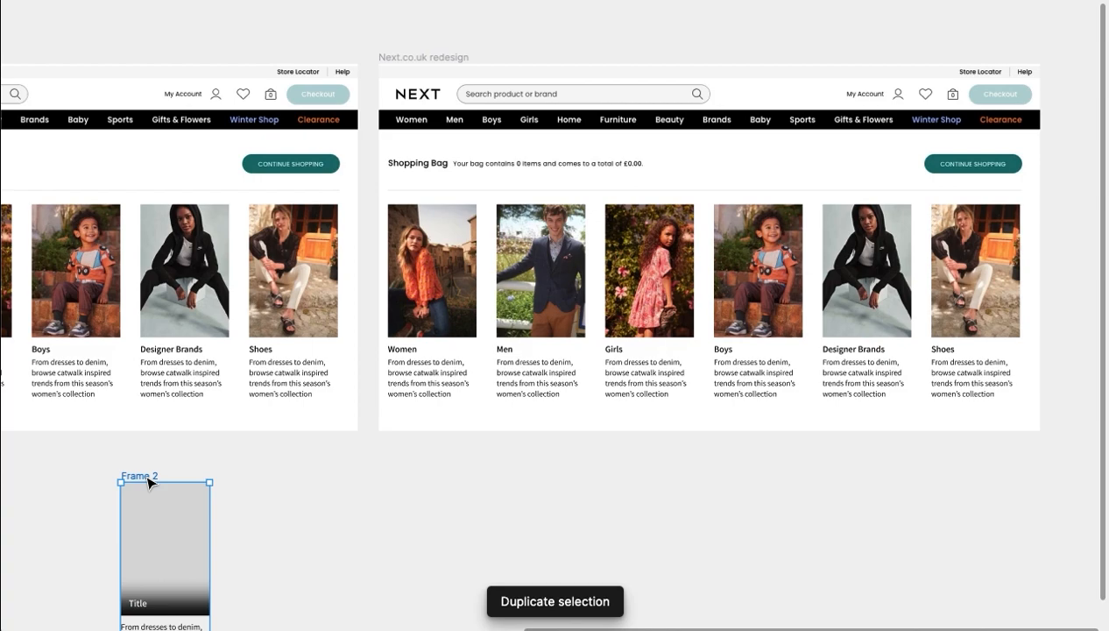
key(Delete)
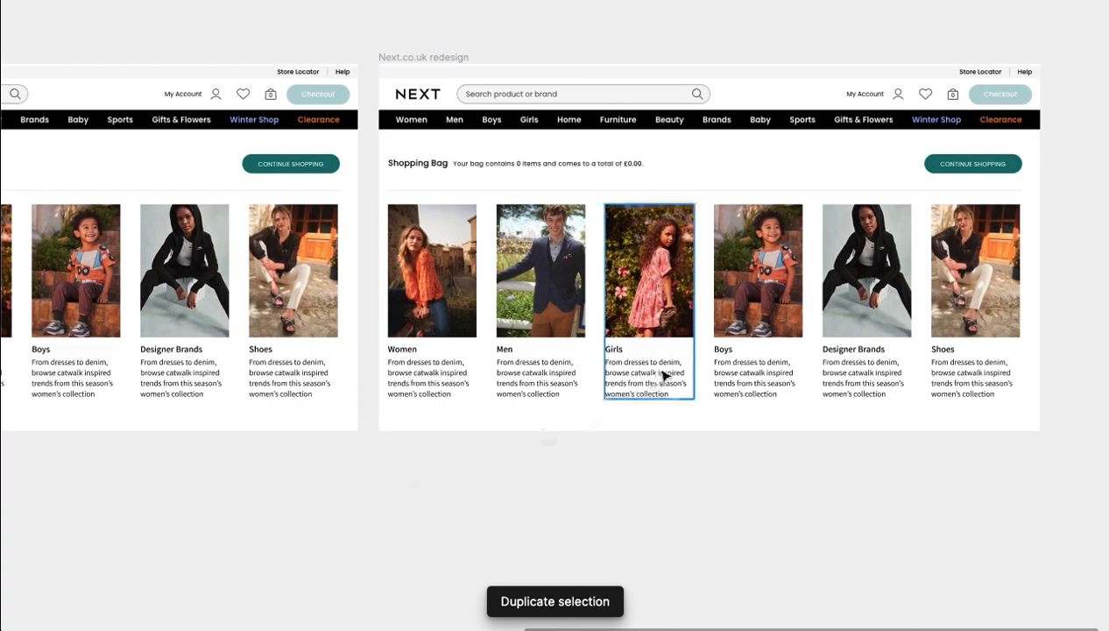
Delete the Shoes tile from the duplicated redesign frame
click(1005, 300)
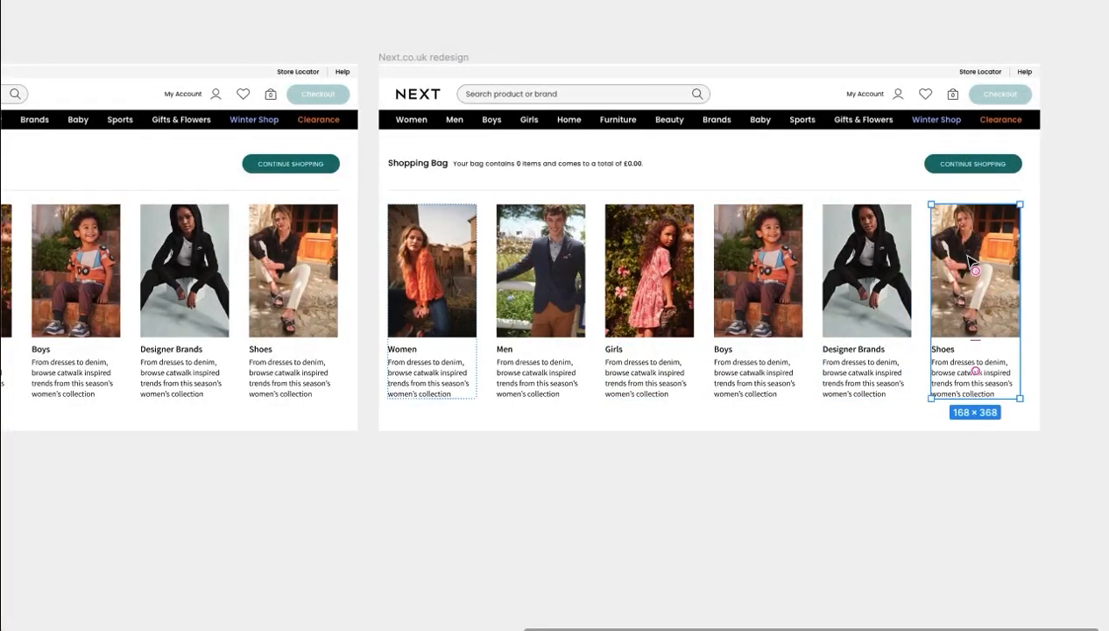
key(Delete)
click(756, 273)
key(Escape)
Show the interface and paste the Frame 2 tile as the sixth item of the duplicated redesign's tile row
click(471, 301)
click(565, 300)
shift+click(659, 299)
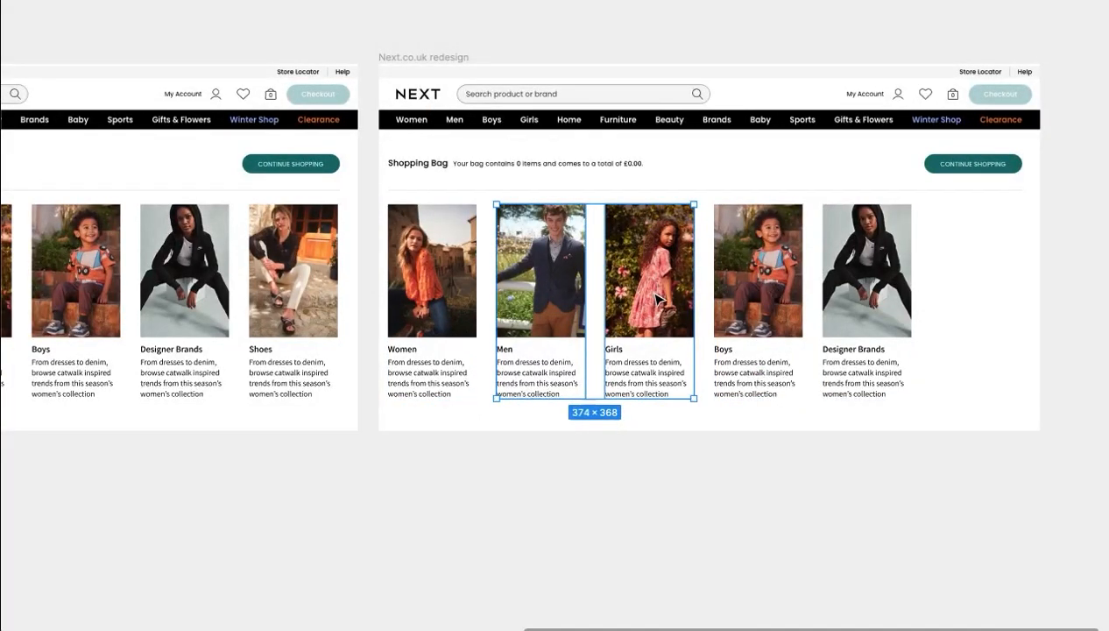
key(ctrl+backslash)
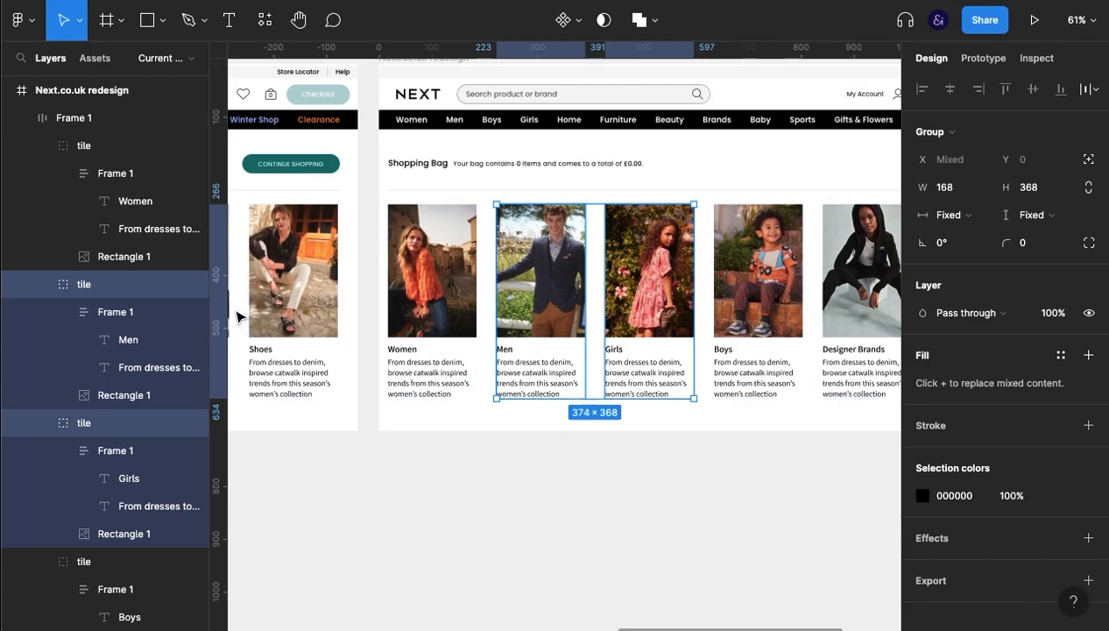
click(101, 122)
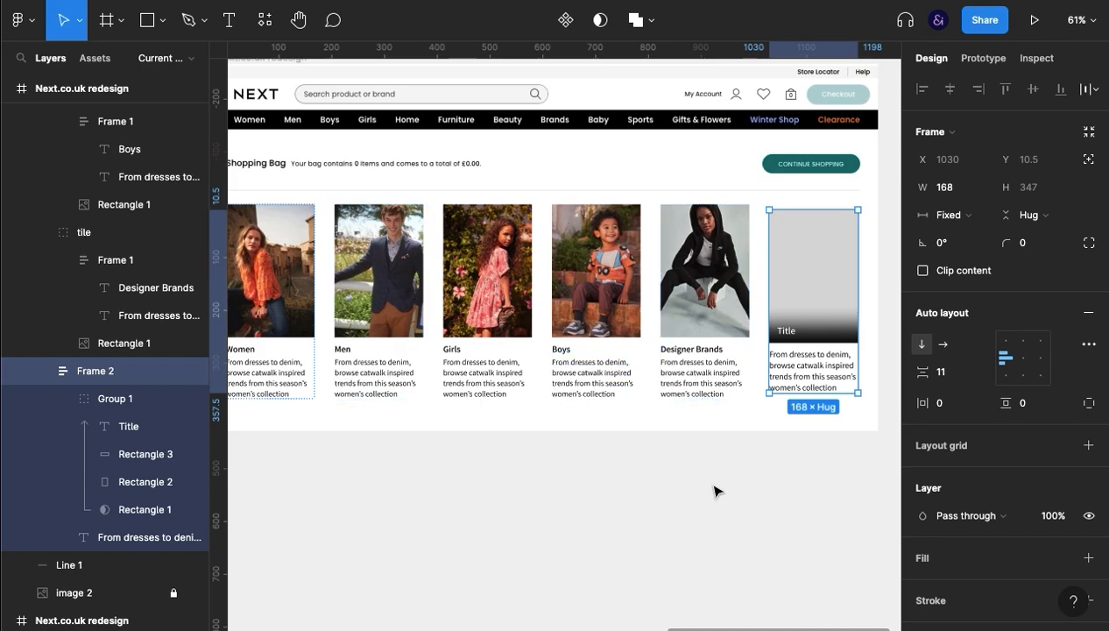
click(690, 436)
Copy the Shoes photo from the original redesign frame
drag(446, 416, 653, 440)
scroll(622, 434, left, 3)
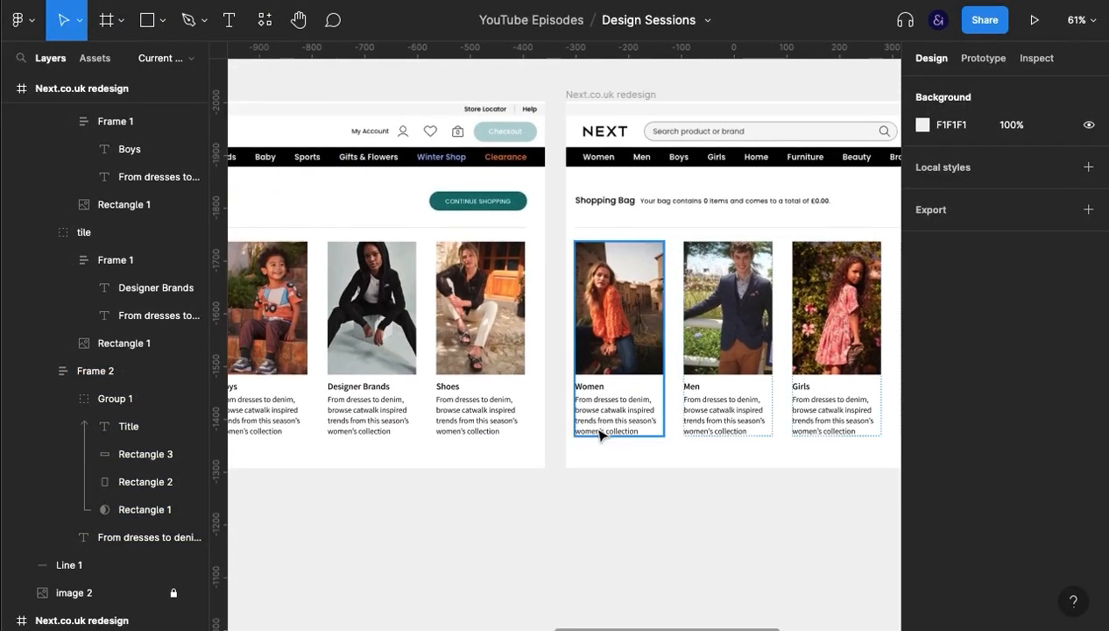
click(476, 324)
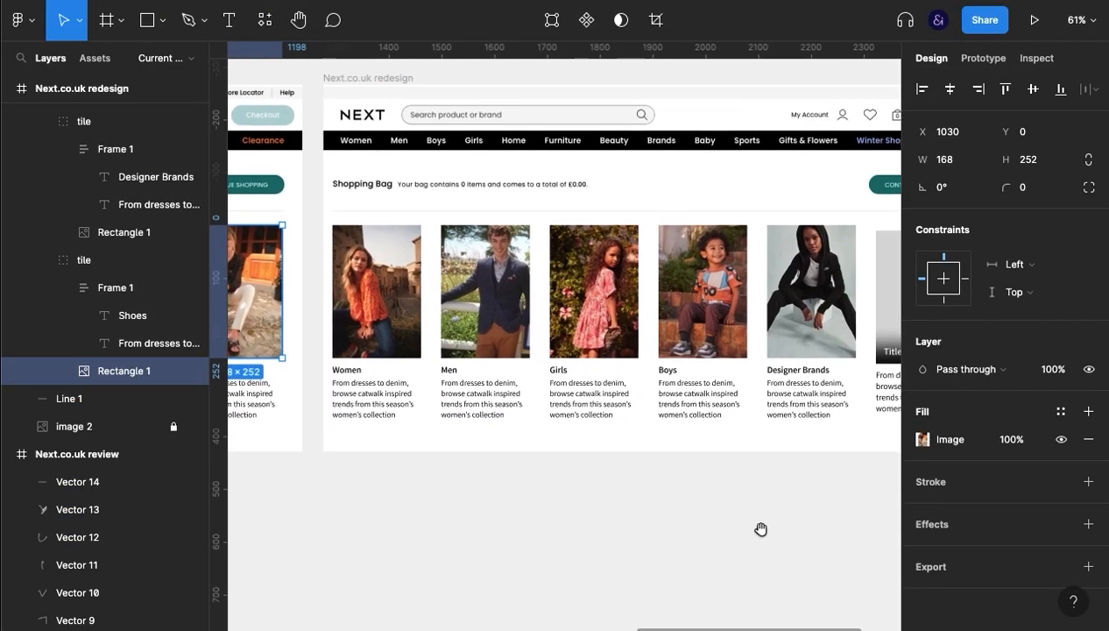
Try to paste the Shoes photo directly onto the grey placeholder in the Frame 2 tile
click(672, 281)
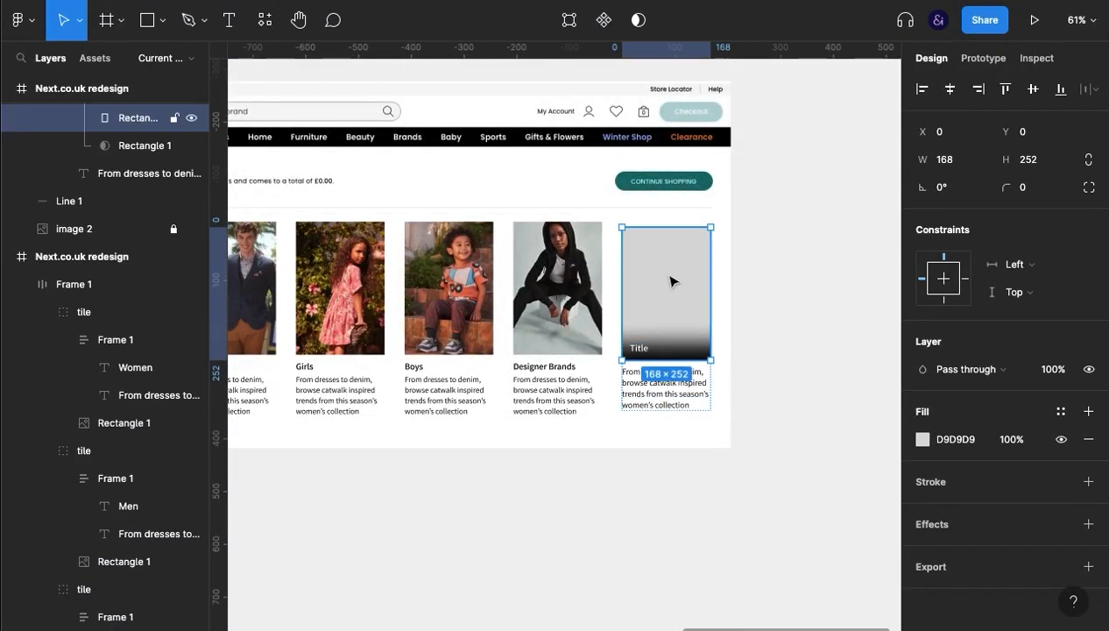
key(ctrl+v)
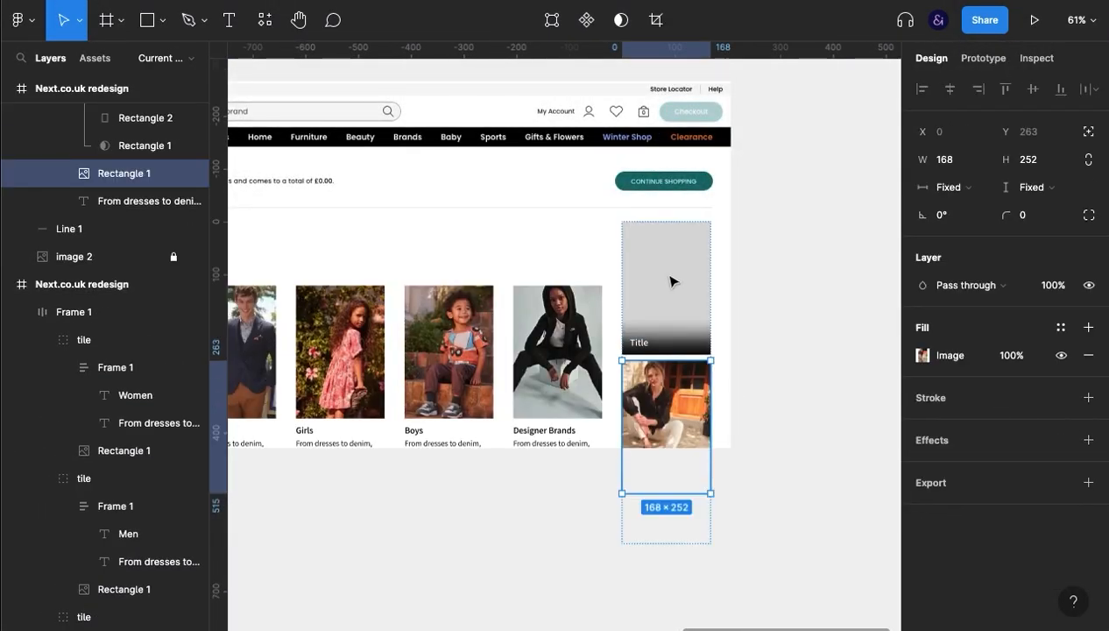
key(Delete)
scroll(79, 211, up, 3)
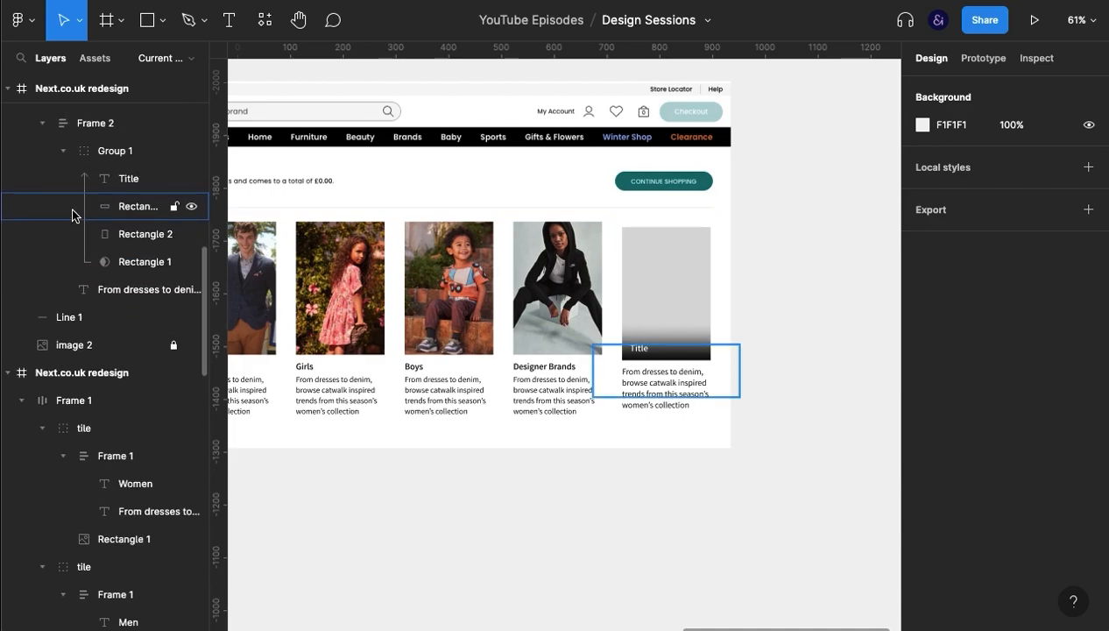
drag(73, 216, 124, 233)
key(ctrl+z)
key(ctrl+z)
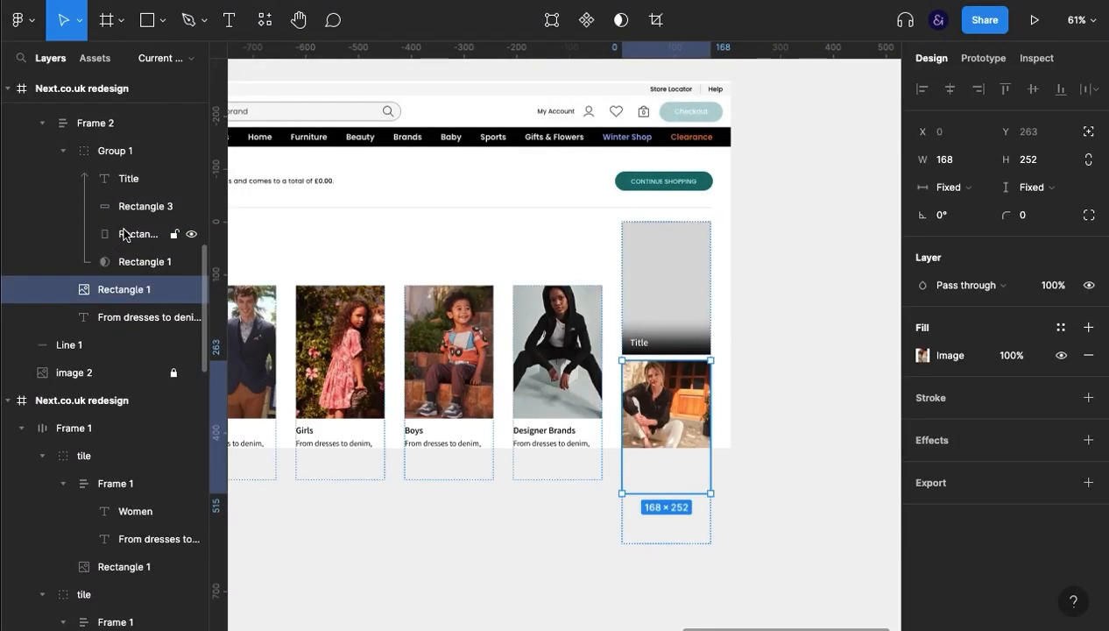
key(Delete)
Replace the grey placeholder Rectangle 2 in Group 1 with the copied Shoes photo
click(125, 234)
right_click(125, 233)
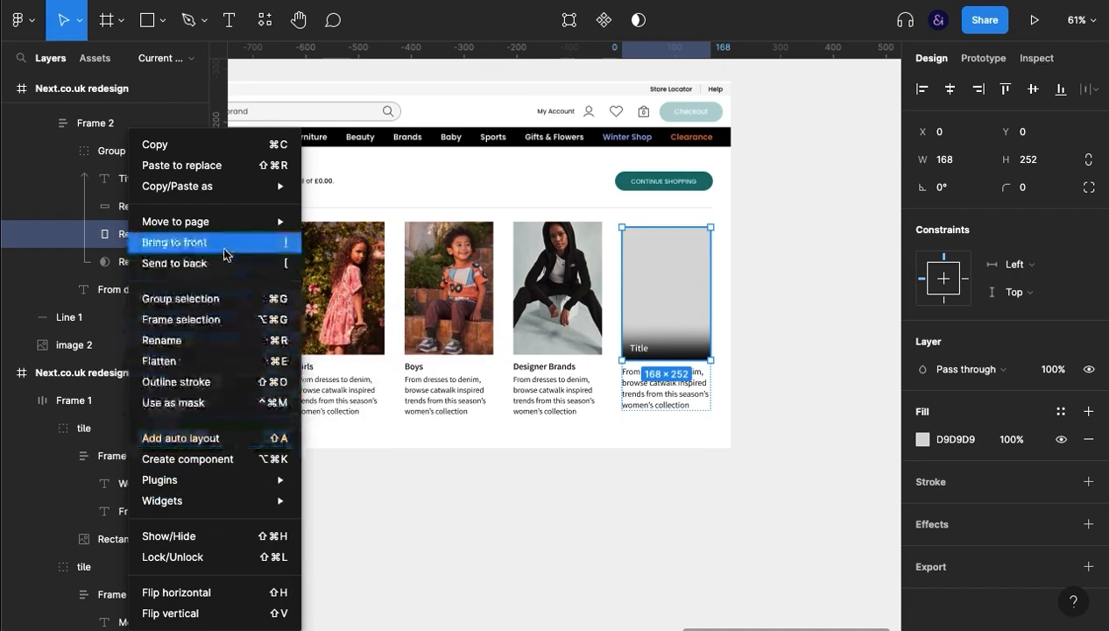
click(181, 165)
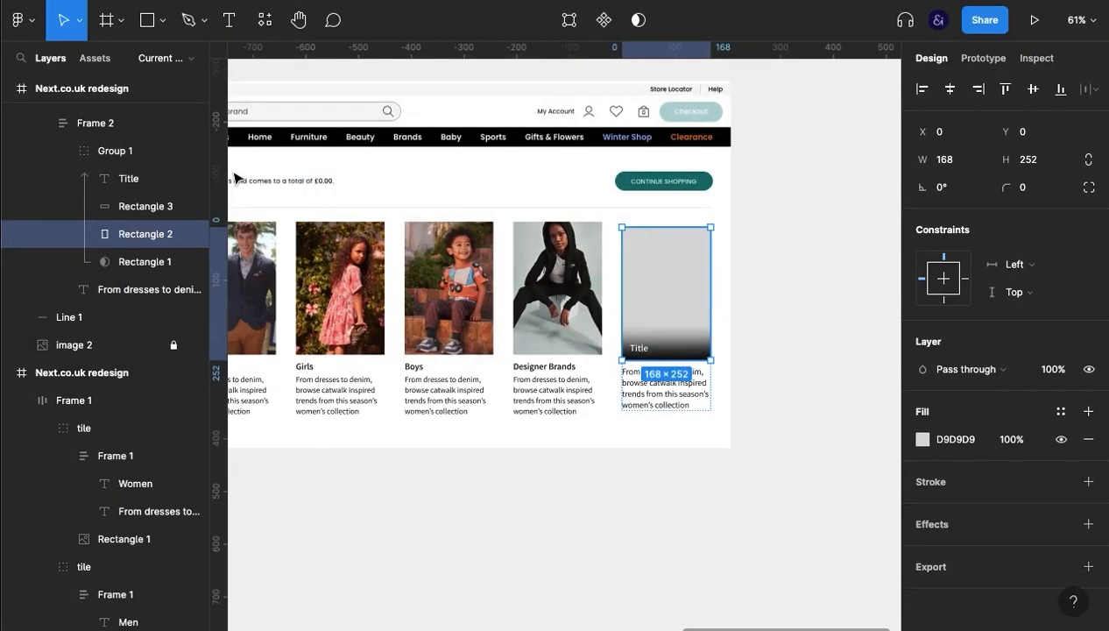
click(635, 533)
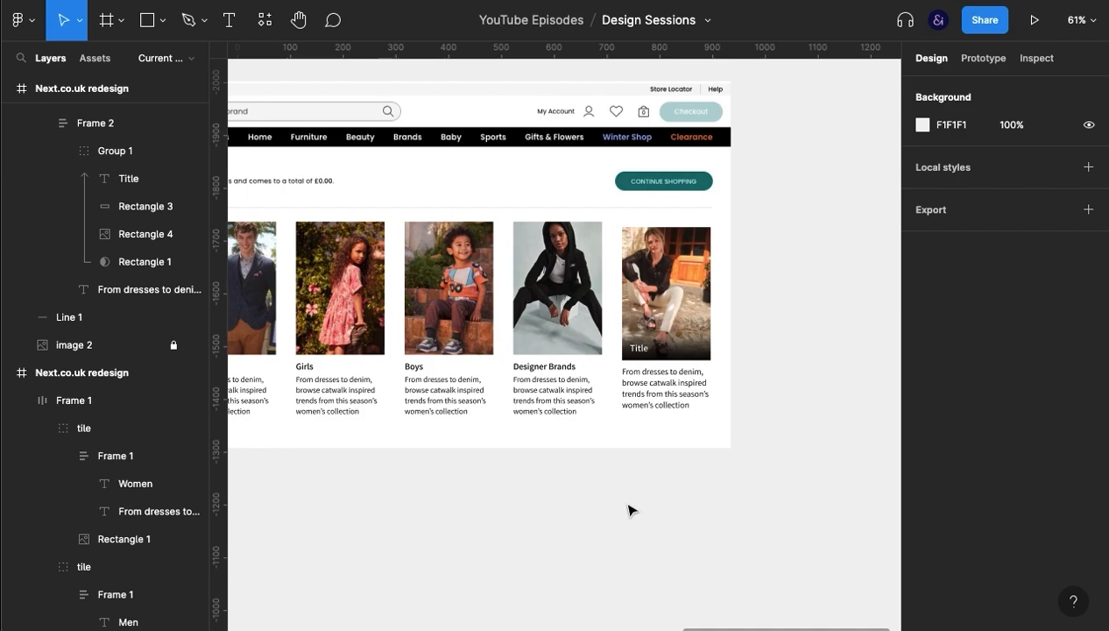
Try nudging the Shoes photo upward inside the Frame 2 tile
click(176, 234)
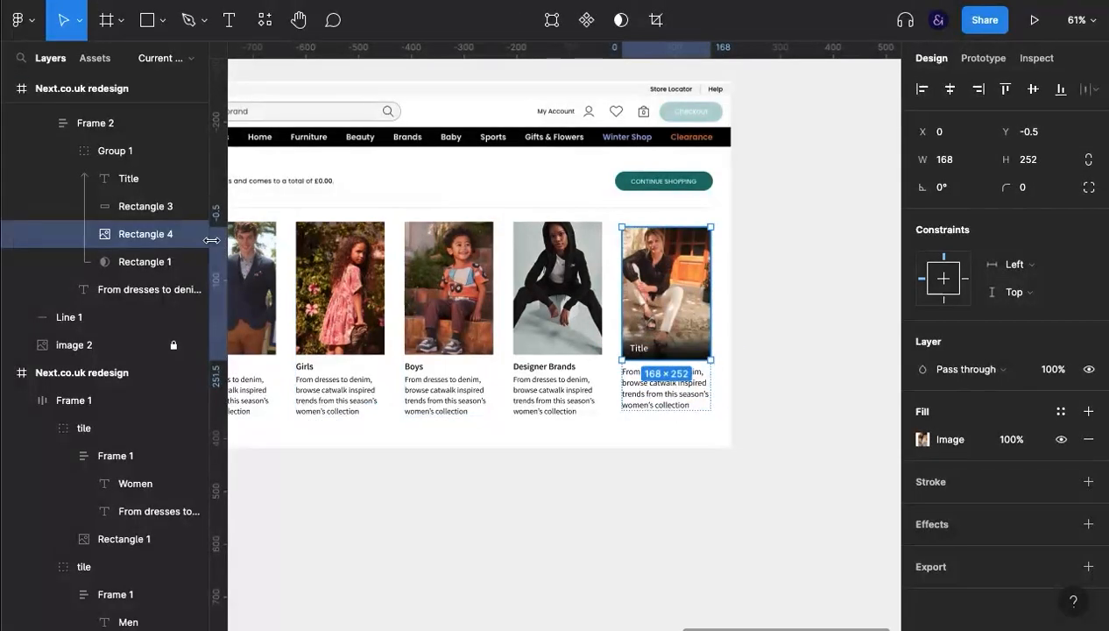
key(Up)
key(Up)
key(Up)
key(Up)
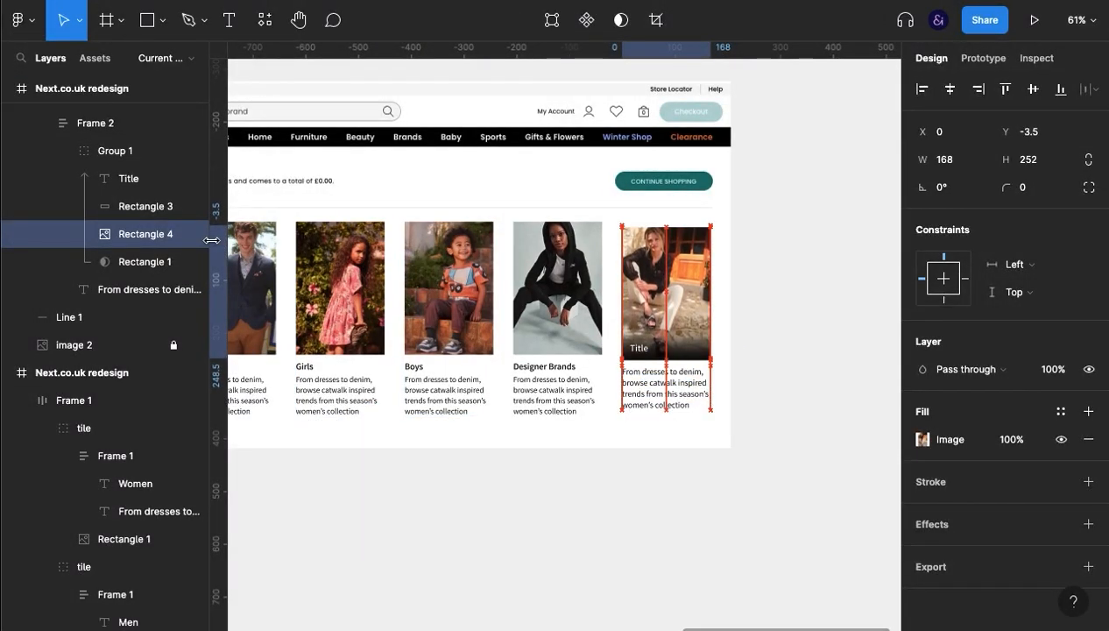
click(607, 484)
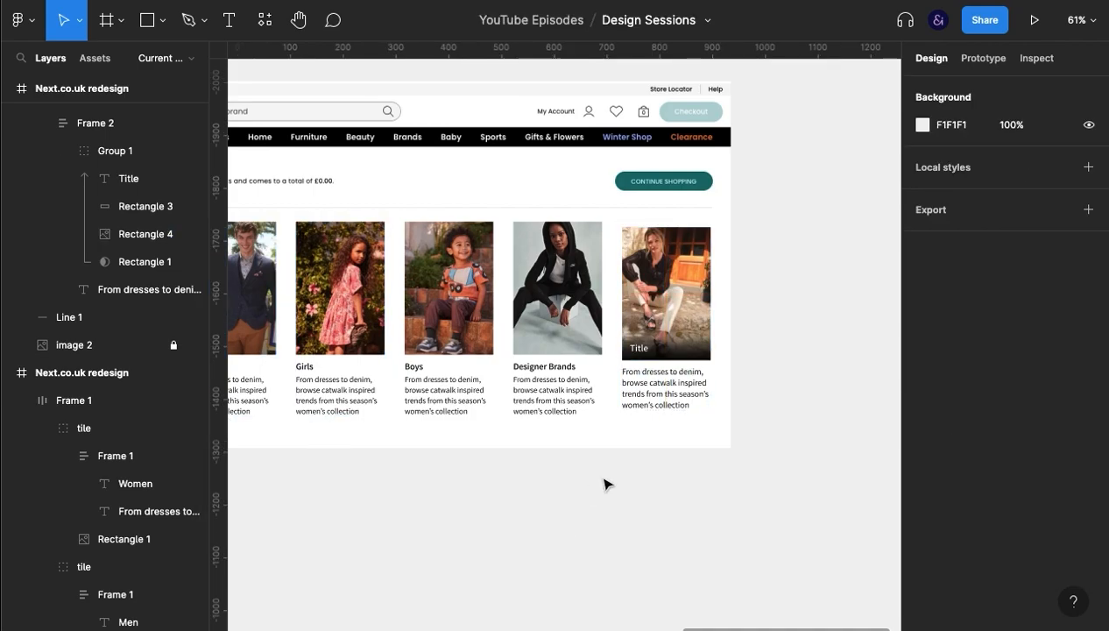
Stretch the Frame 2 tile's image group upward to meet the top edge of the neighbouring photos
scroll(606, 525, up, 3)
scroll(666, 377, up, 5)
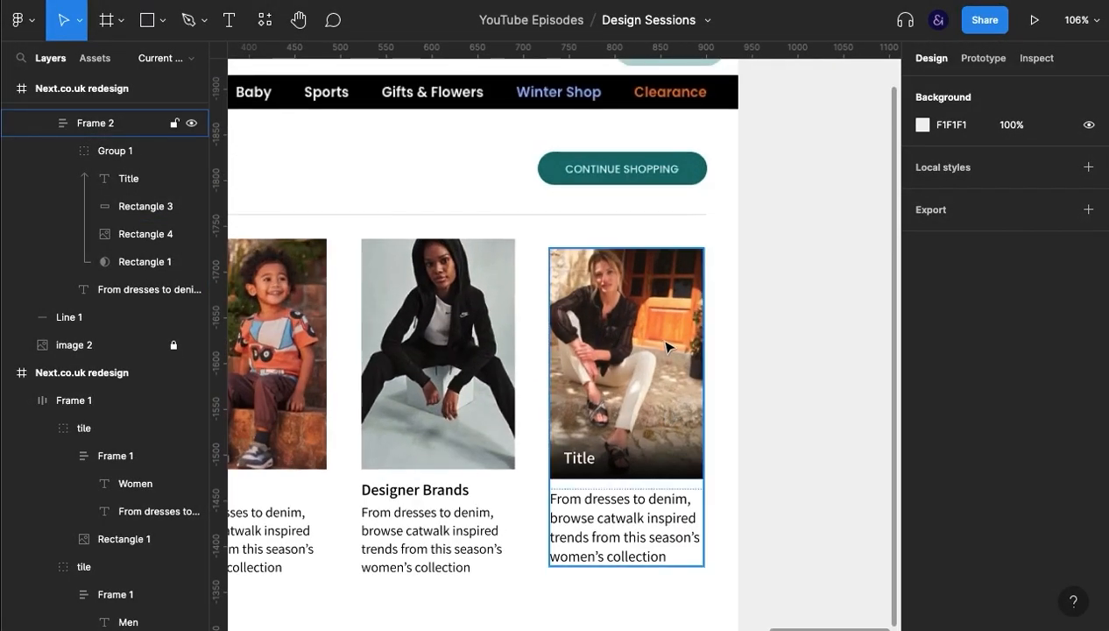
double_click(666, 348)
drag(621, 249, 621, 230)
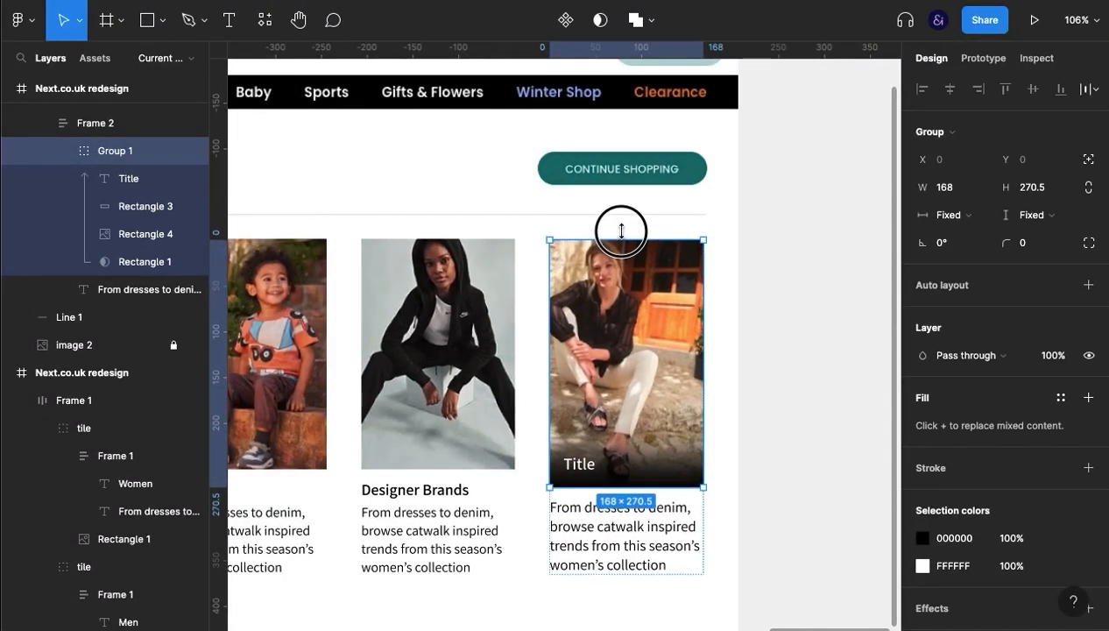
Check the Designer Brands photo's height and set the Shoes photo's height to 252 to match
click(477, 333)
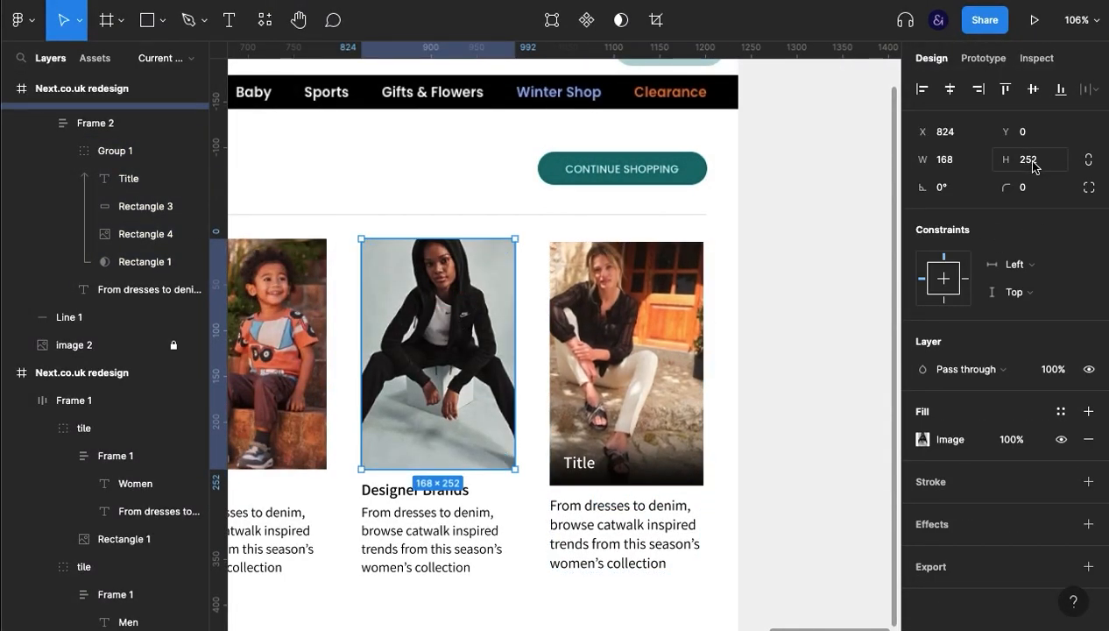
click(637, 375)
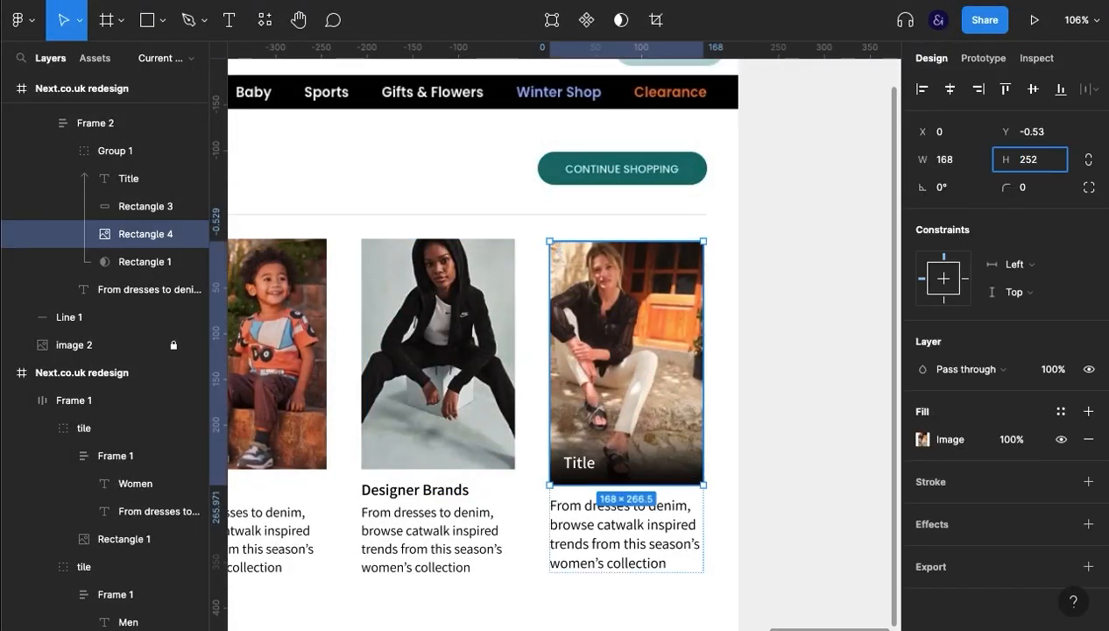
text(252)
key(Return)
click(771, 368)
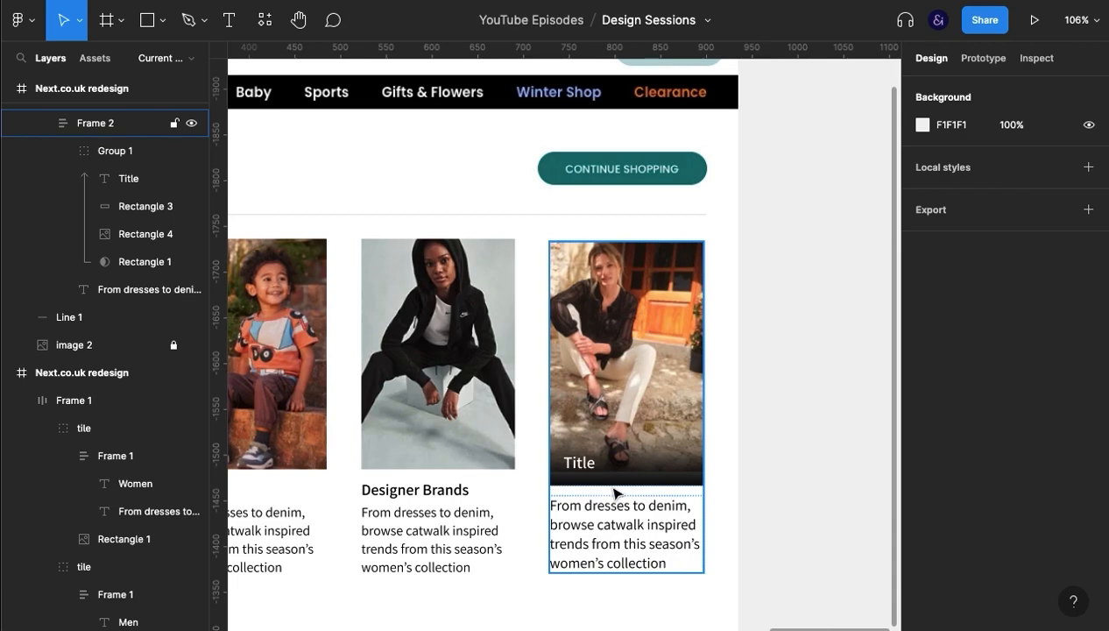
Set the height of the mask Rectangle 1 in the Frame 2 tile to 252
drag(161, 208, 129, 261)
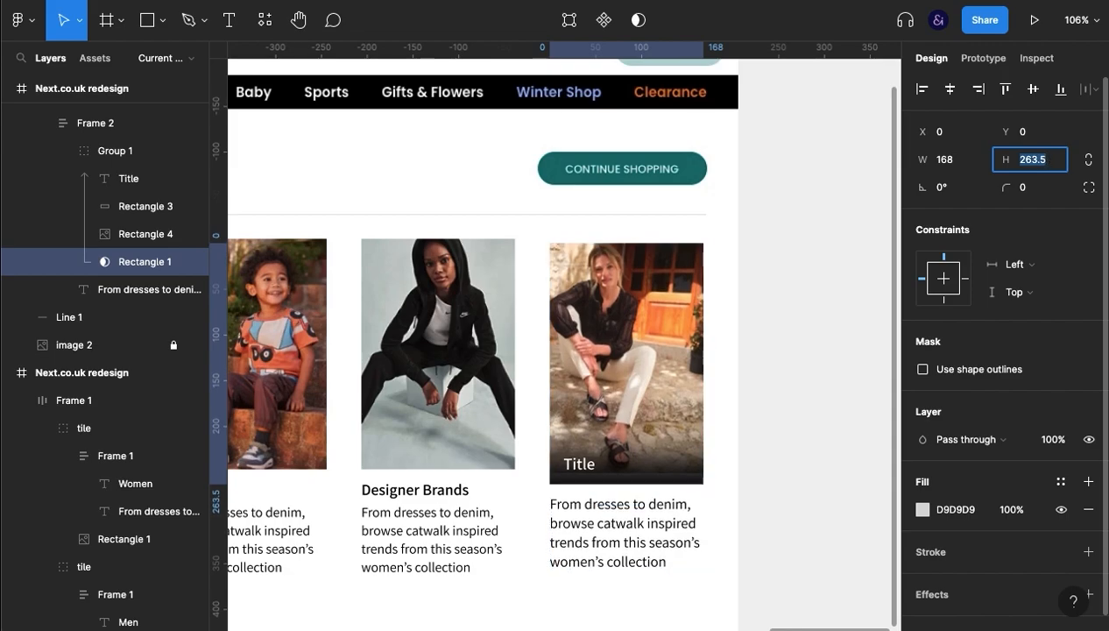
text(254.5)
key(Return)
key(Down)
key(Down)
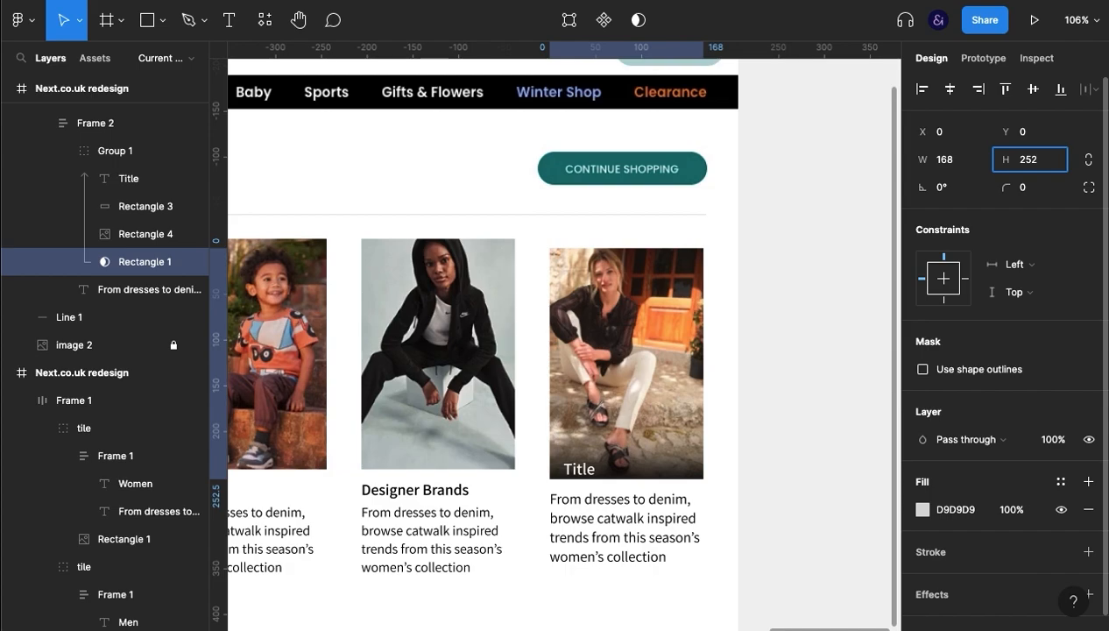
click(767, 344)
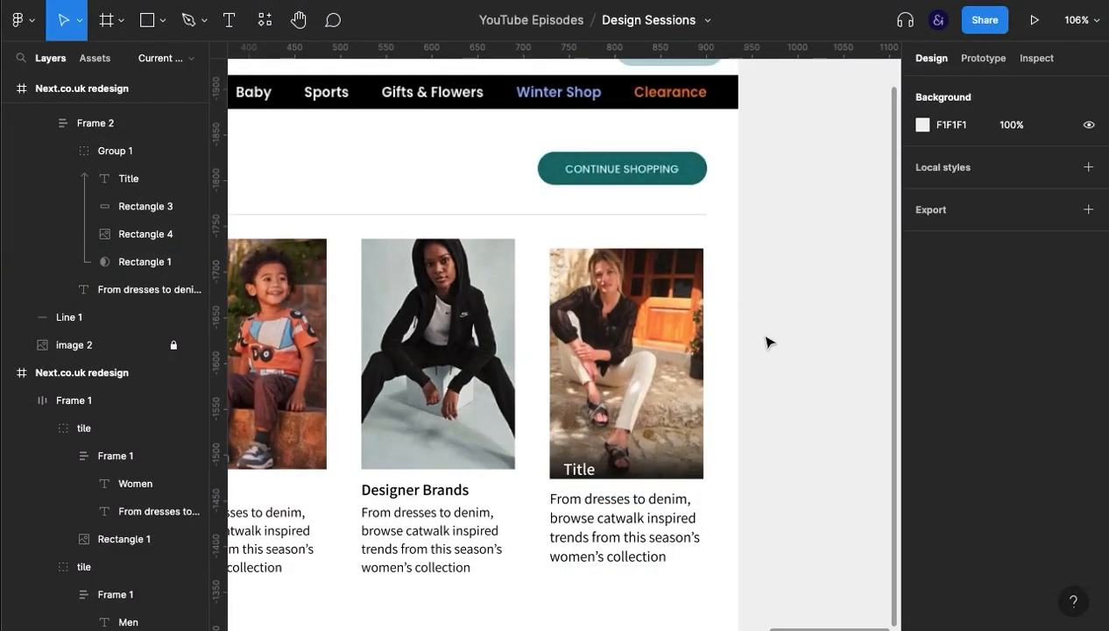
Move the title text and its gradient bar, Rectangle 3, slightly up together within the Shoes photo
click(649, 376)
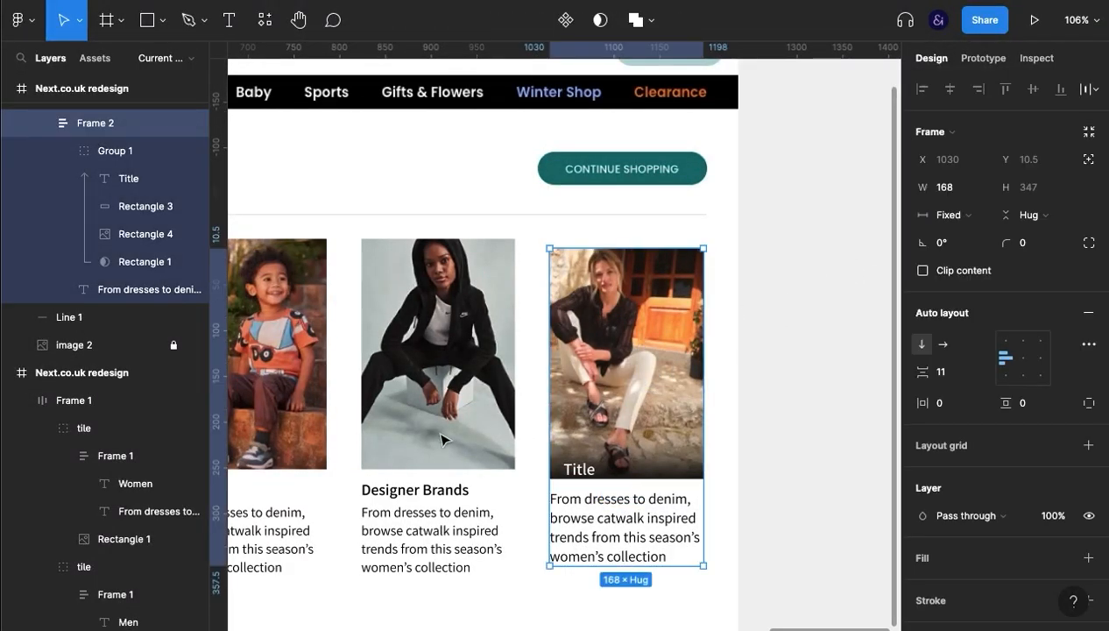
click(138, 206)
shift+click(133, 184)
key(alt+h)
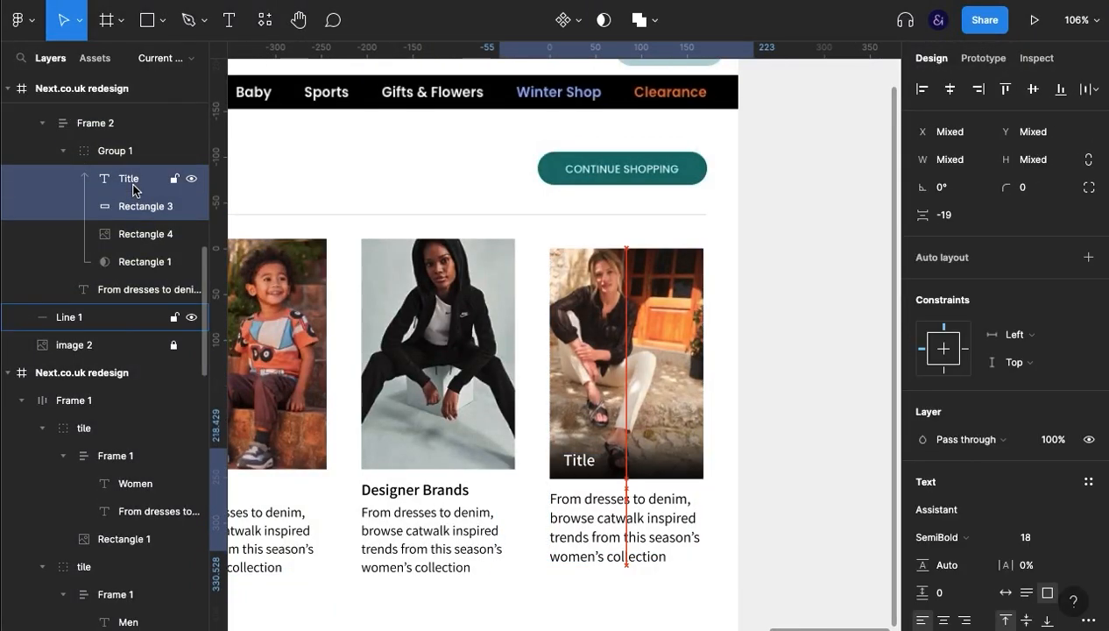
key(alt+v)
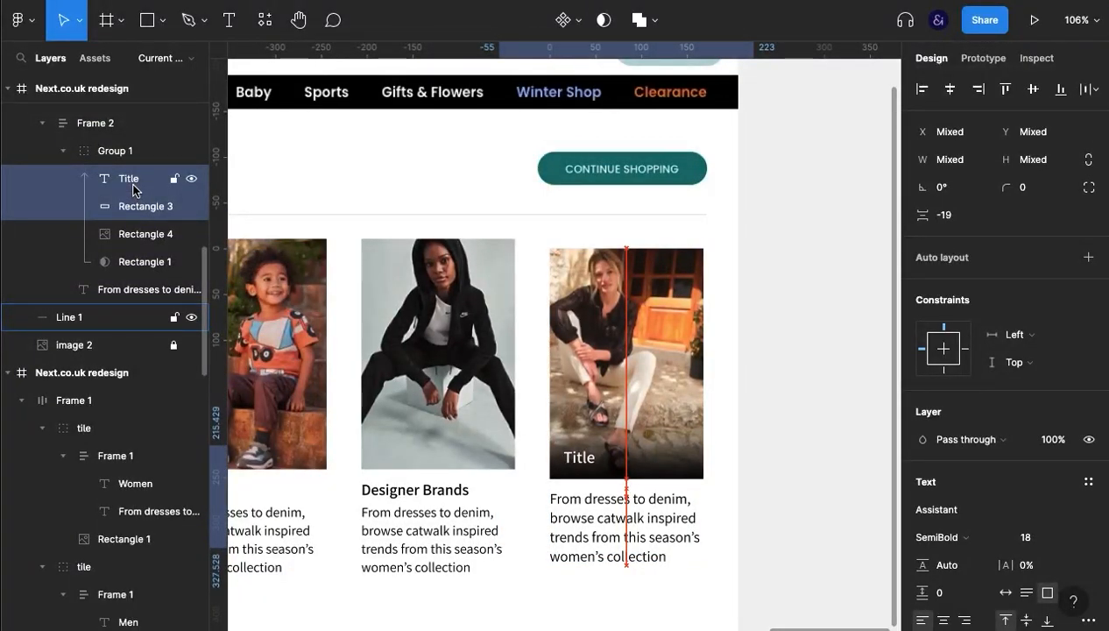
click(805, 314)
Collapse Group 1 and check the image group and description that make up the Frame 2 tile
click(610, 363)
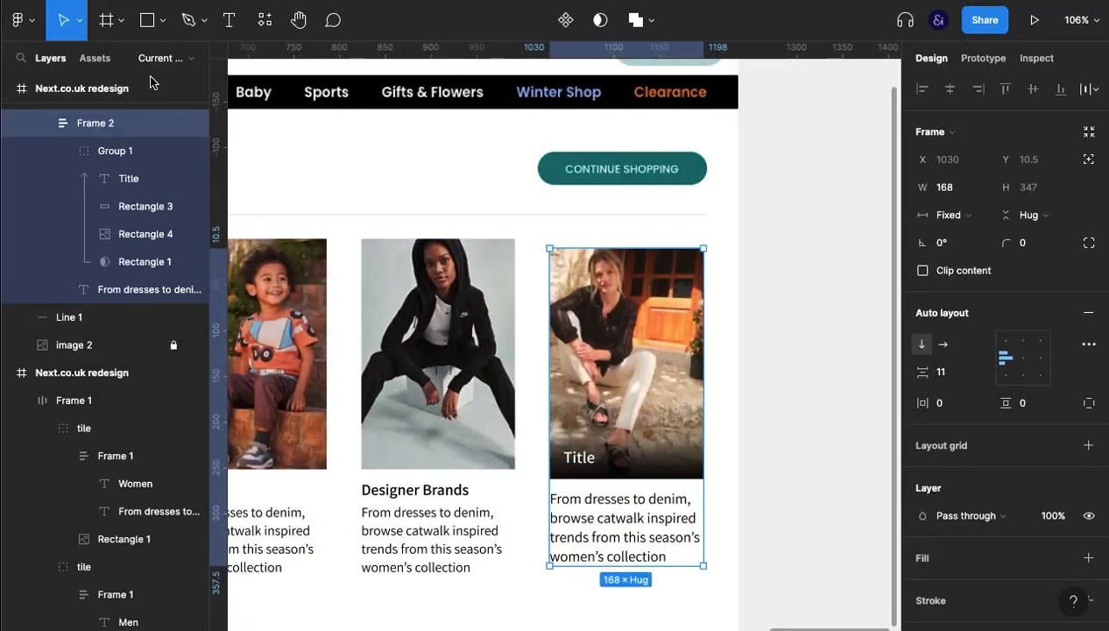
scroll(131, 158, up, 1)
click(63, 183)
click(137, 194)
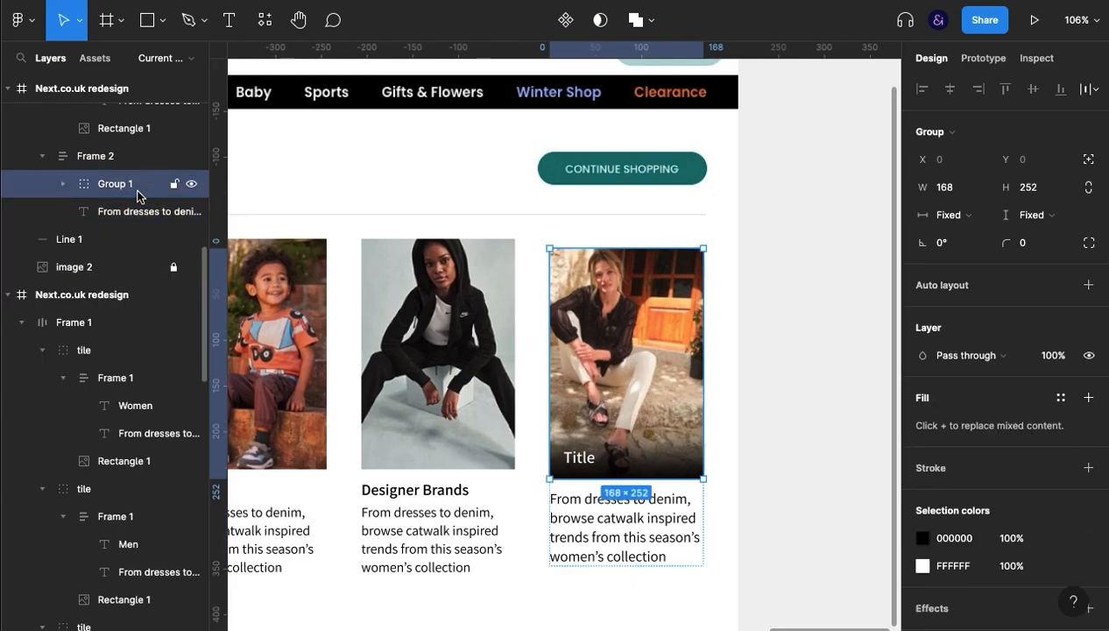
shift+click(124, 211)
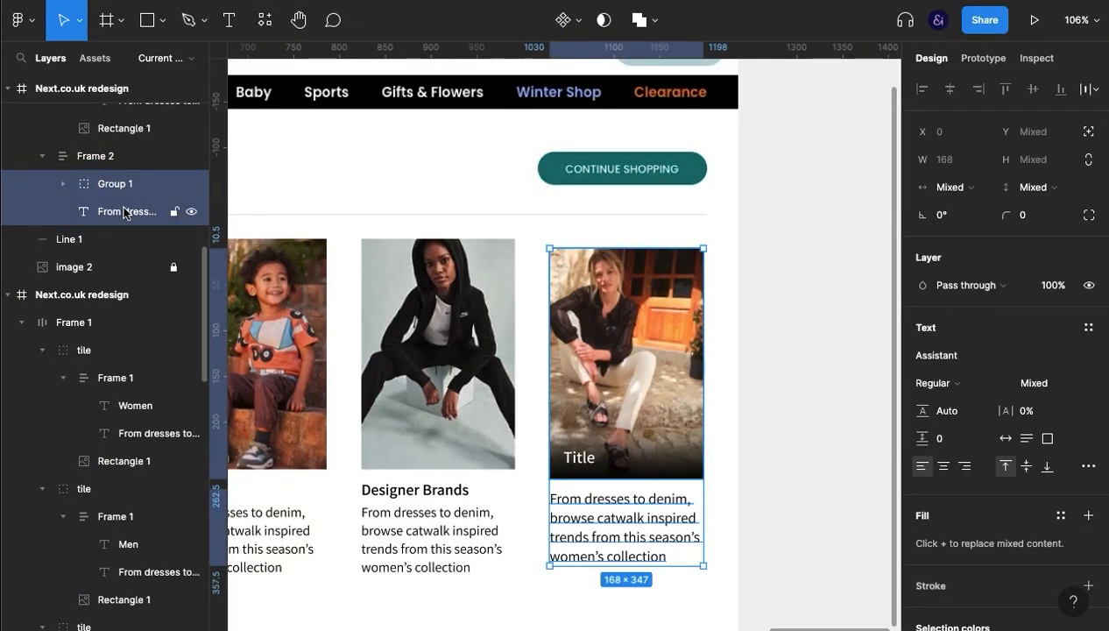
click(111, 159)
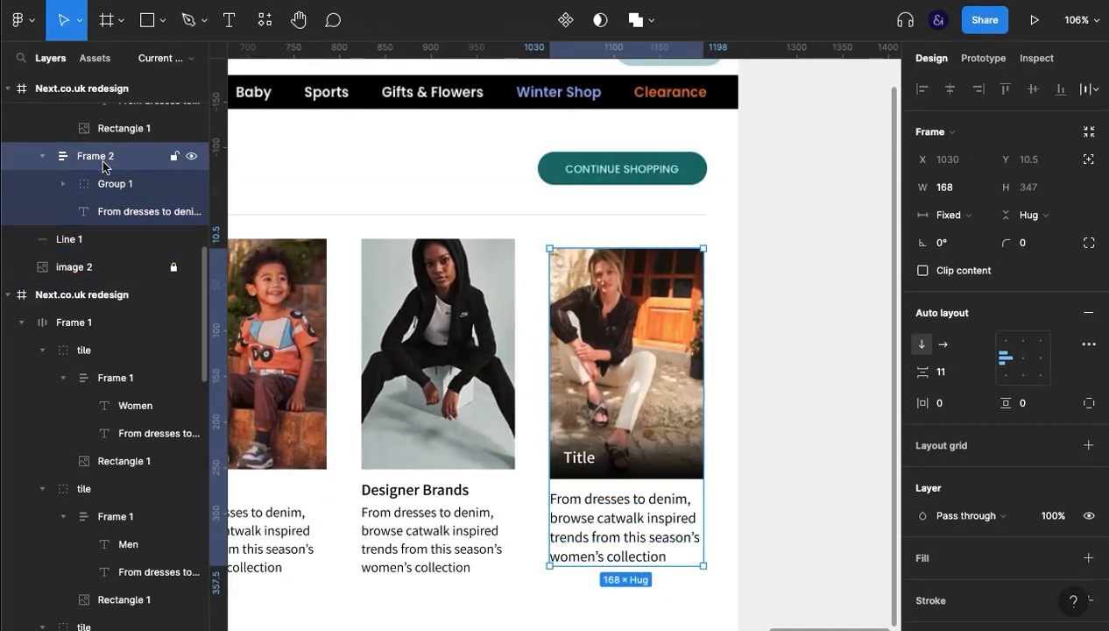
Set the auto layout alignment of the tile row, Frame 1, to top left
scroll(109, 162, up, 5)
scroll(103, 165, up, 7)
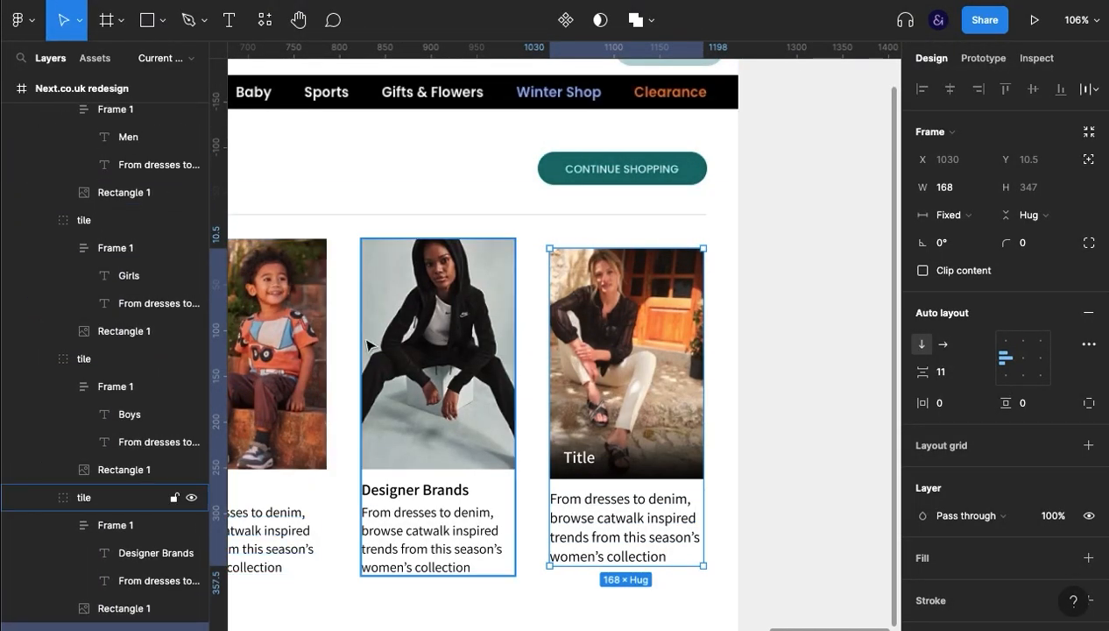
scroll(153, 260, up, 5)
click(112, 116)
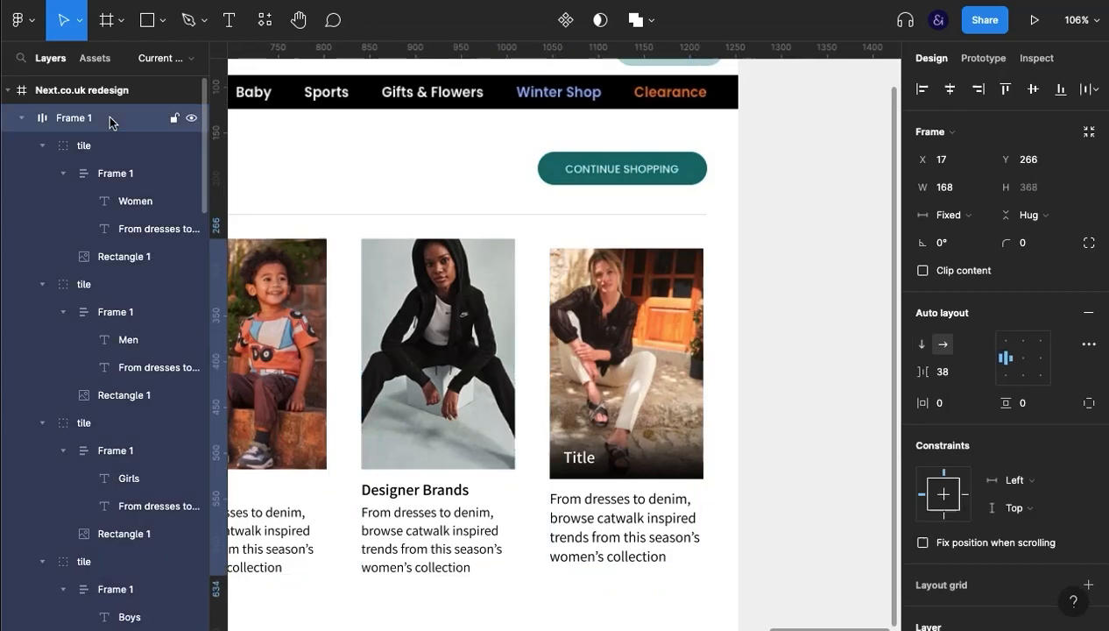
click(1006, 341)
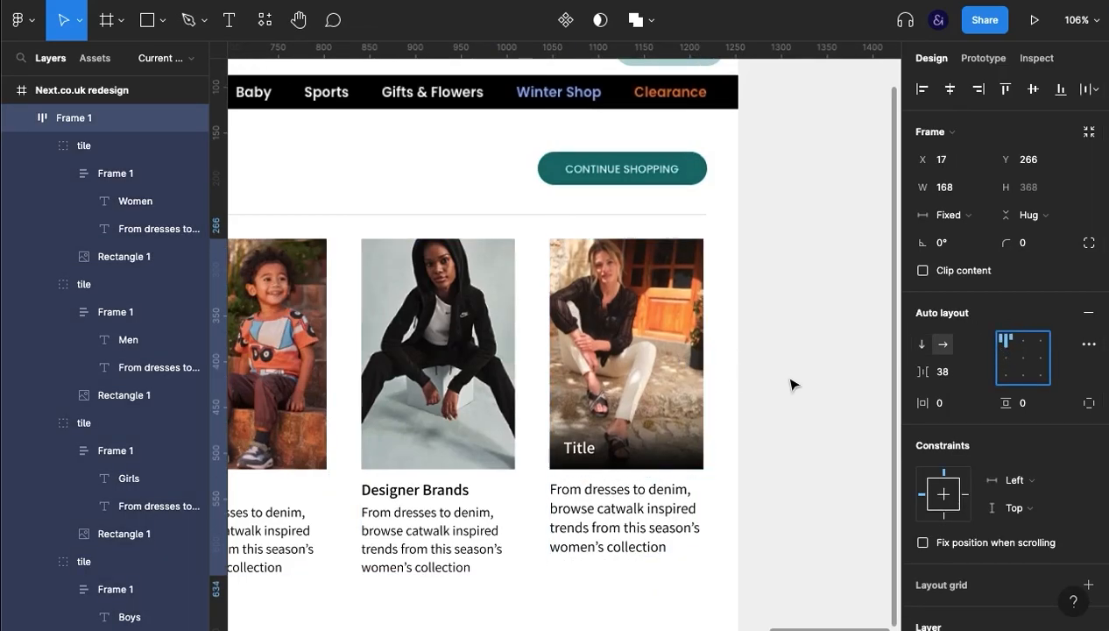
click(750, 396)
scroll(618, 539, down, 5)
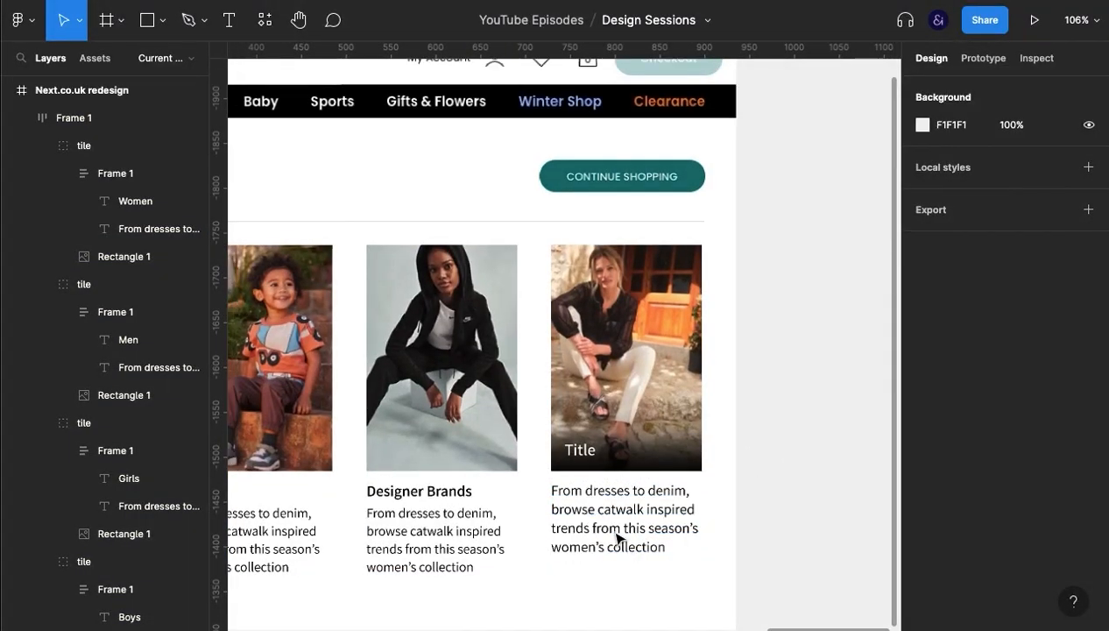
scroll(631, 526, down, 5)
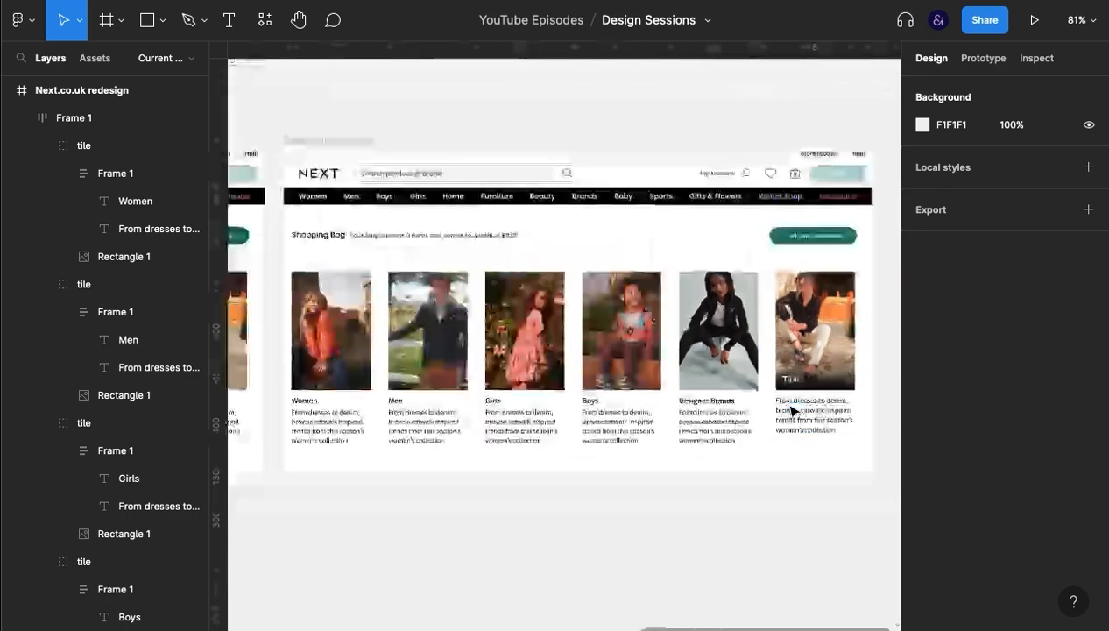
Move the overlaid-title Shoes tile, Frame 2, to the start of the tile row, before Women
scroll(791, 410, down, 5)
click(809, 398)
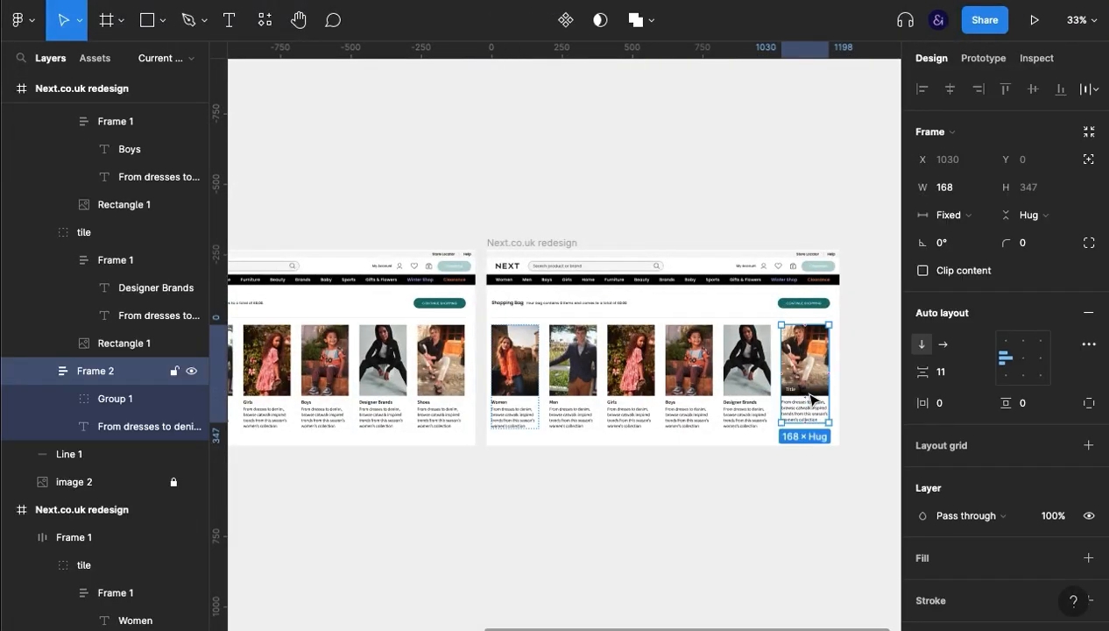
key(Left)
key(Left)
key(Left)
key(Left)
key(Left)
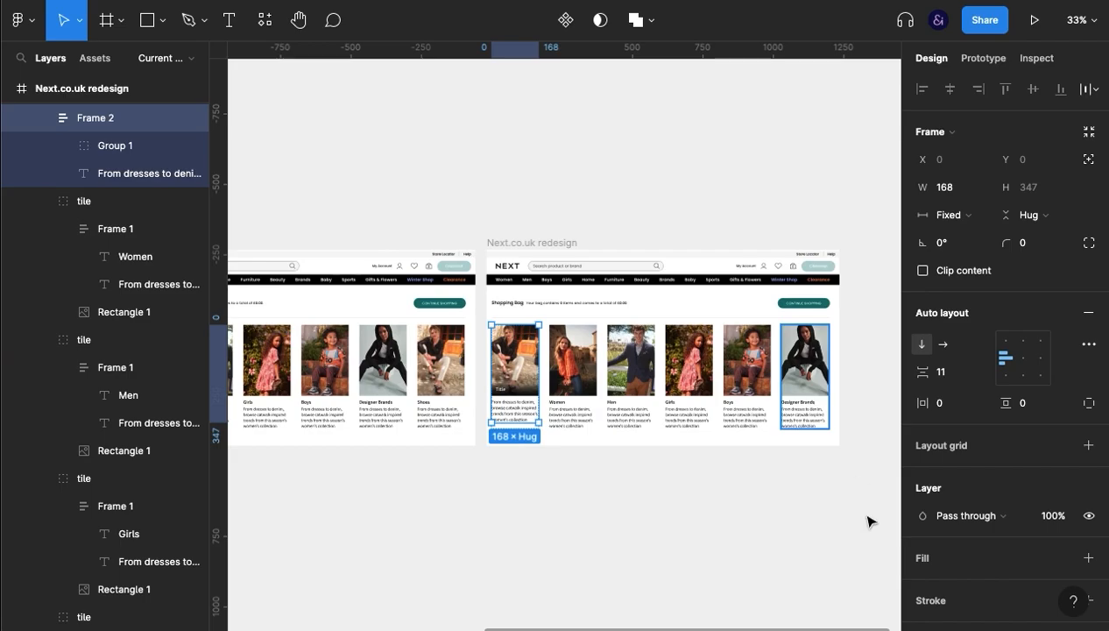
Move the Frame 2 tile back to the end of the row, after Designer Brands
scroll(535, 405, up, 3)
drag(383, 399, 330, 400)
drag(613, 411, 323, 438)
key(Right)
key(Right)
key(Right)
key(Right)
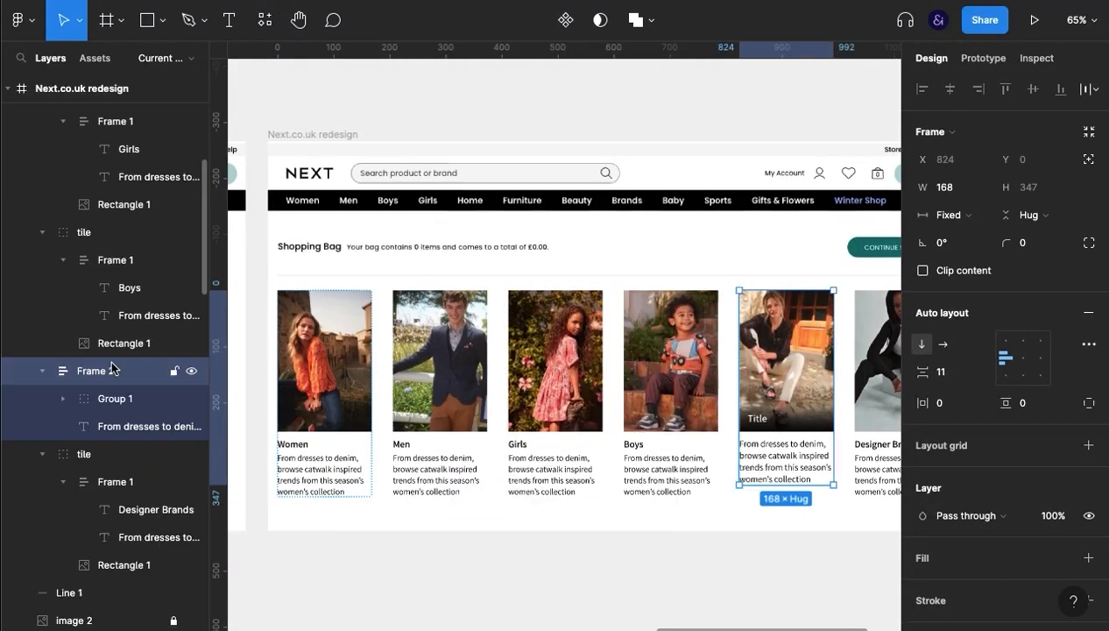
key(Right)
Change the placeholder title over the last tile's photo to "Shoes"
scroll(409, 354, right, 5)
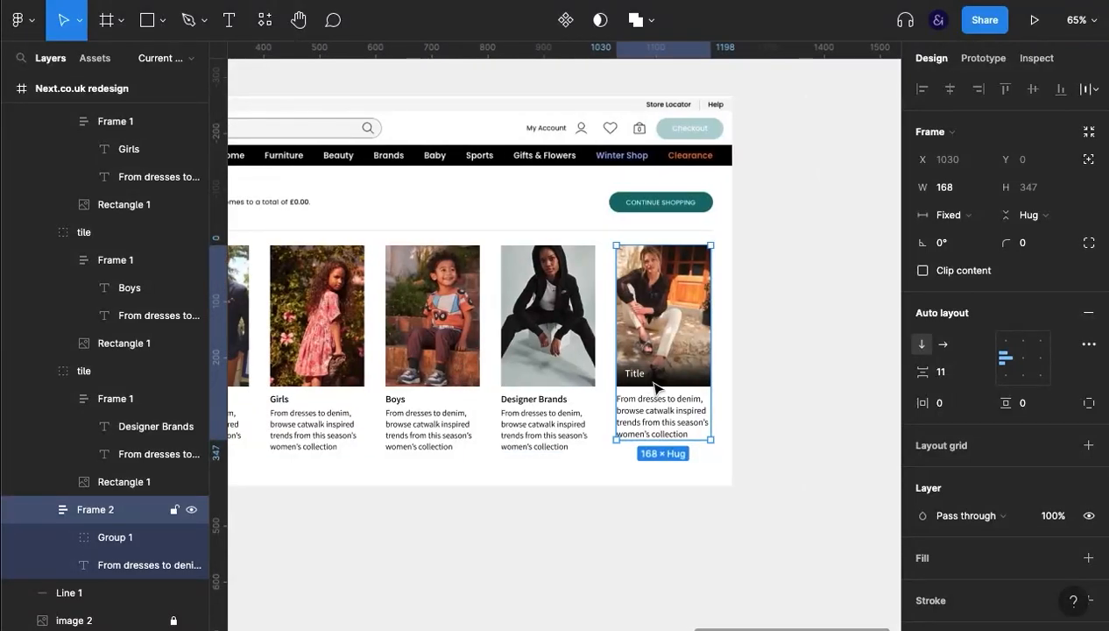
scroll(655, 387, up, 3)
double_click(629, 374)
double_click(633, 374)
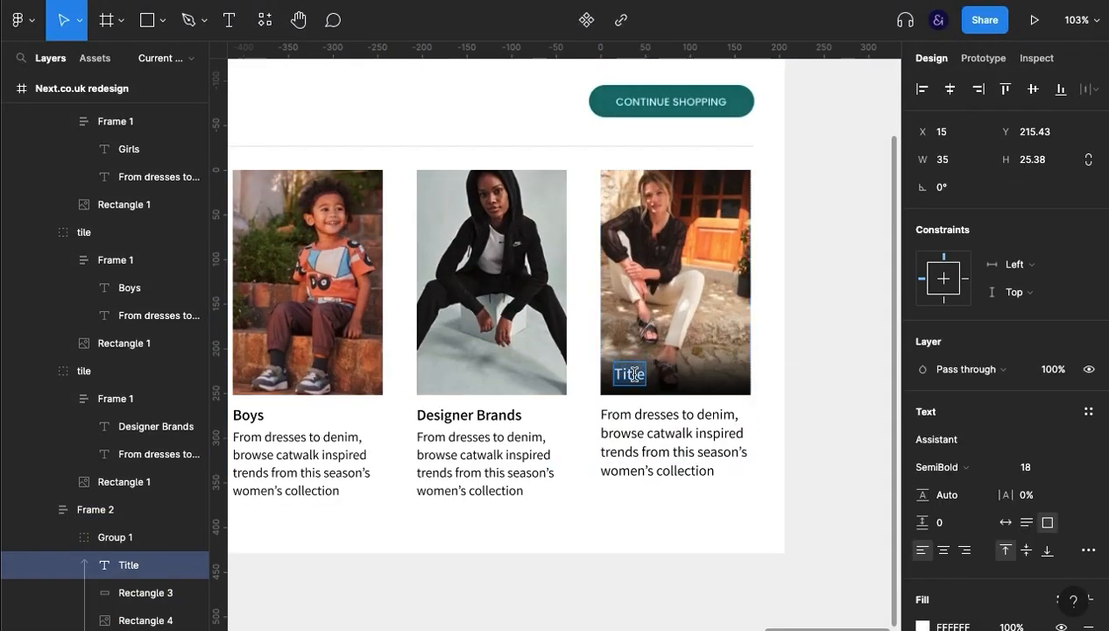
text(Shoes)
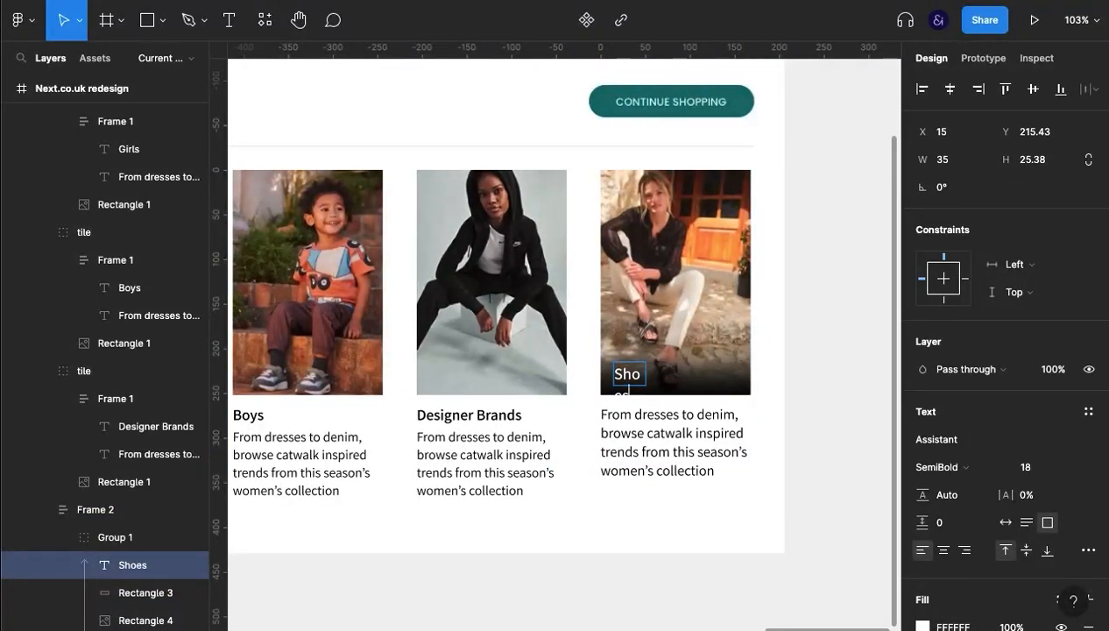
key(Escape)
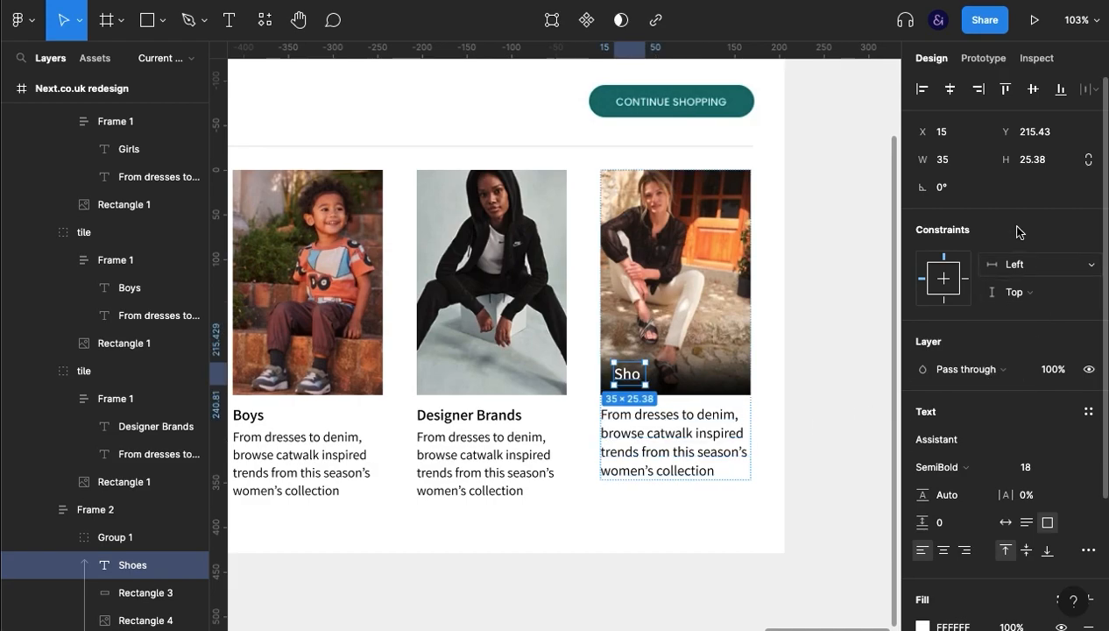
Widen the Shoes title's text box to 125 so the whole word fits on one line
scroll(979, 182, down, 2)
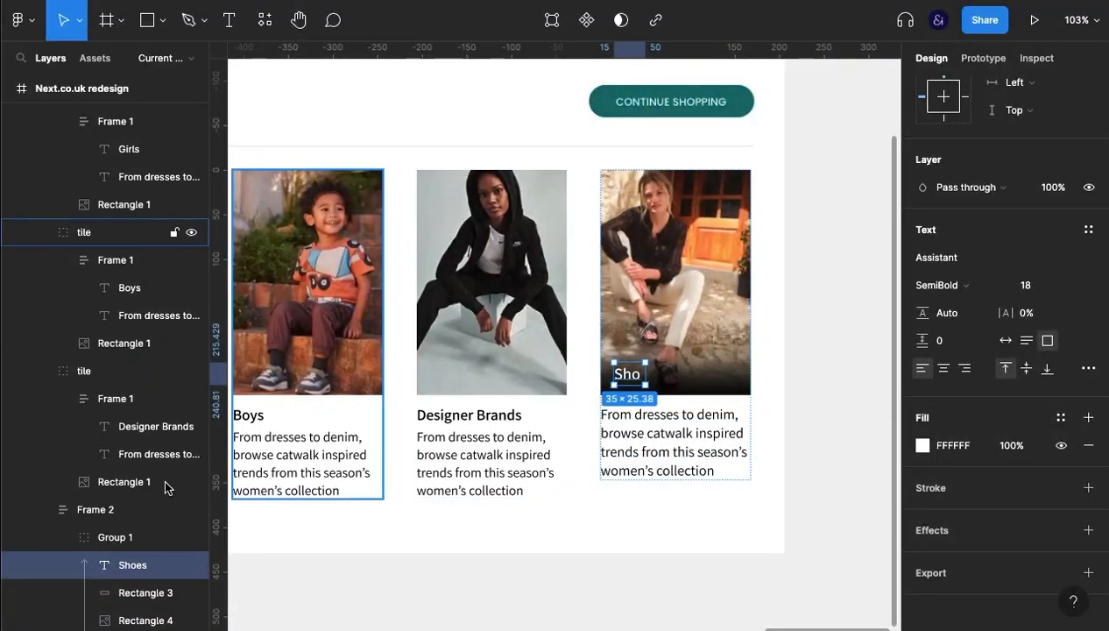
scroll(981, 297, up, 2)
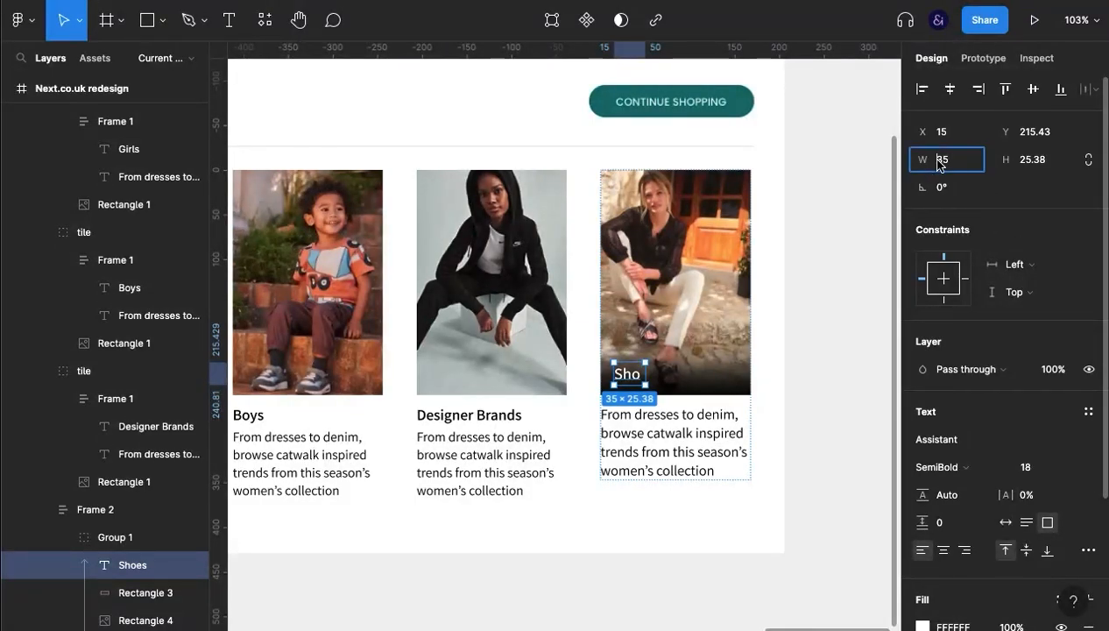
key(shift+Up)
key(shift+Up)
key(shift+Up)
key(shift+Up)
key(shift+Up)
key(shift+Up)
key(shift+Up)
key(shift+Up)
key(shift+Up)
key(shift+Up)
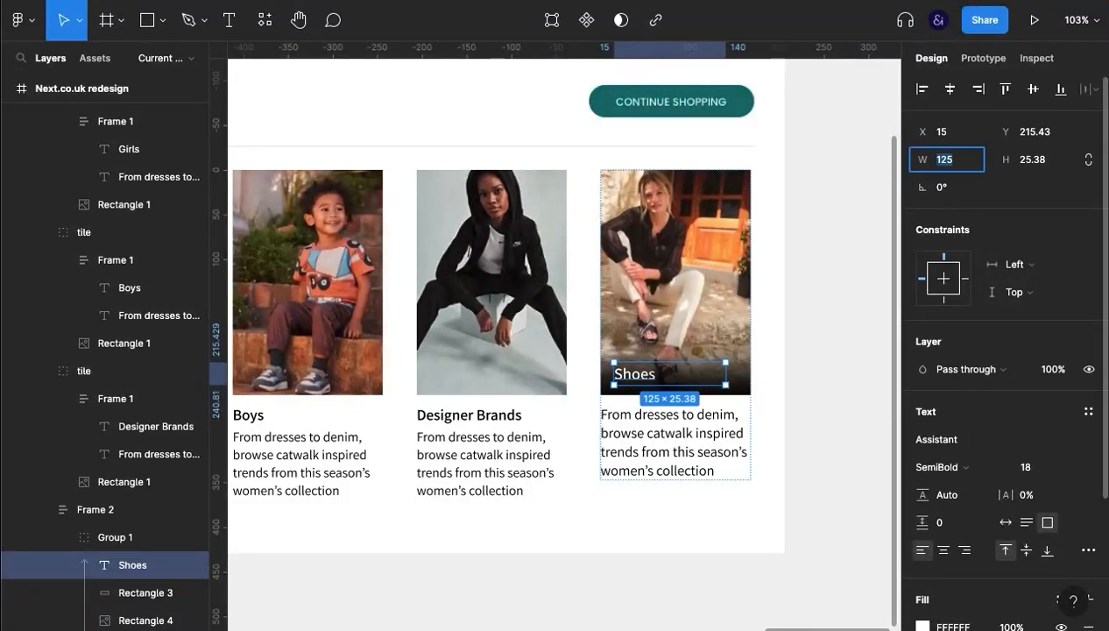
click(824, 336)
Nudge the blurred black bar behind the Shoes title, Rectangle 3, slightly down
click(690, 388)
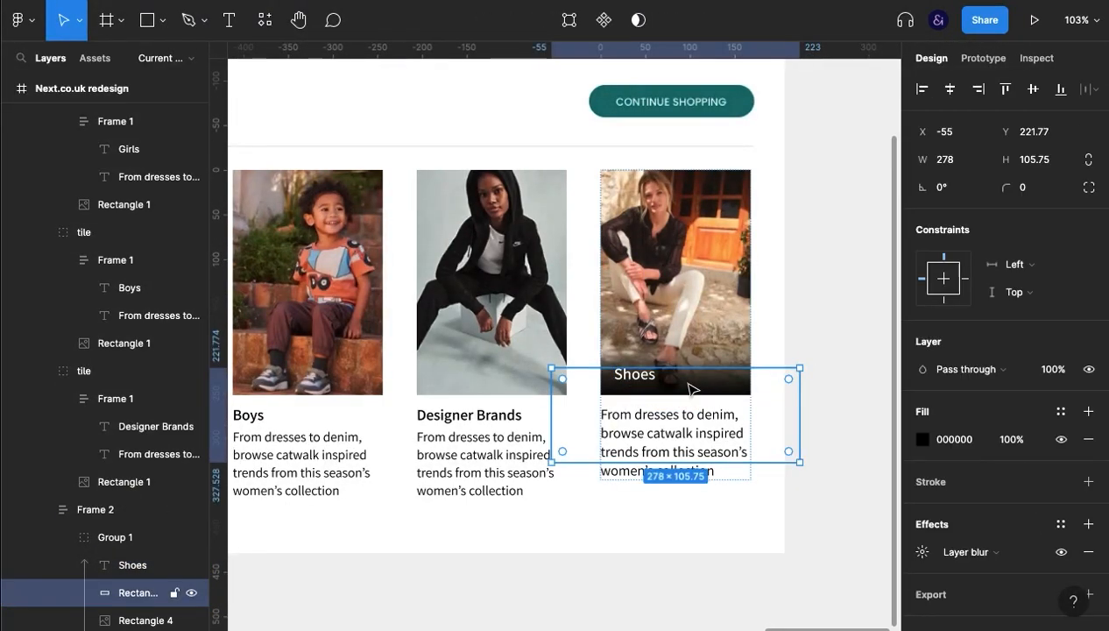
drag(689, 388, 689, 390)
click(854, 520)
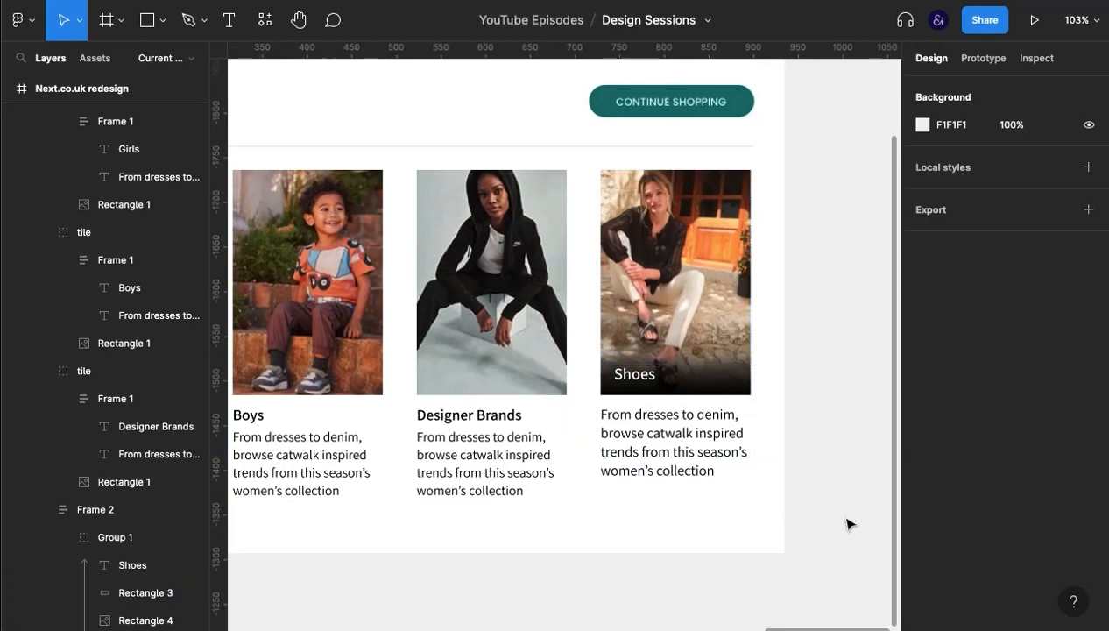
Duplicate the Shoes tile and place the copy before the Designer Brands tile
scroll(686, 545, down, 3)
drag(602, 544, 677, 519)
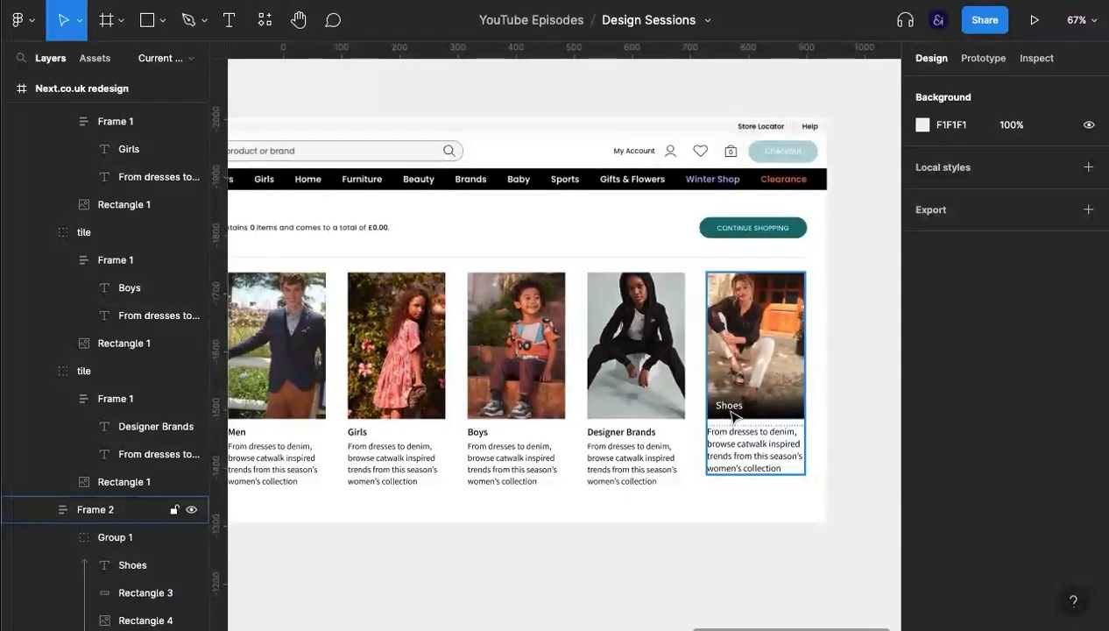
click(764, 398)
key(ctrl+d)
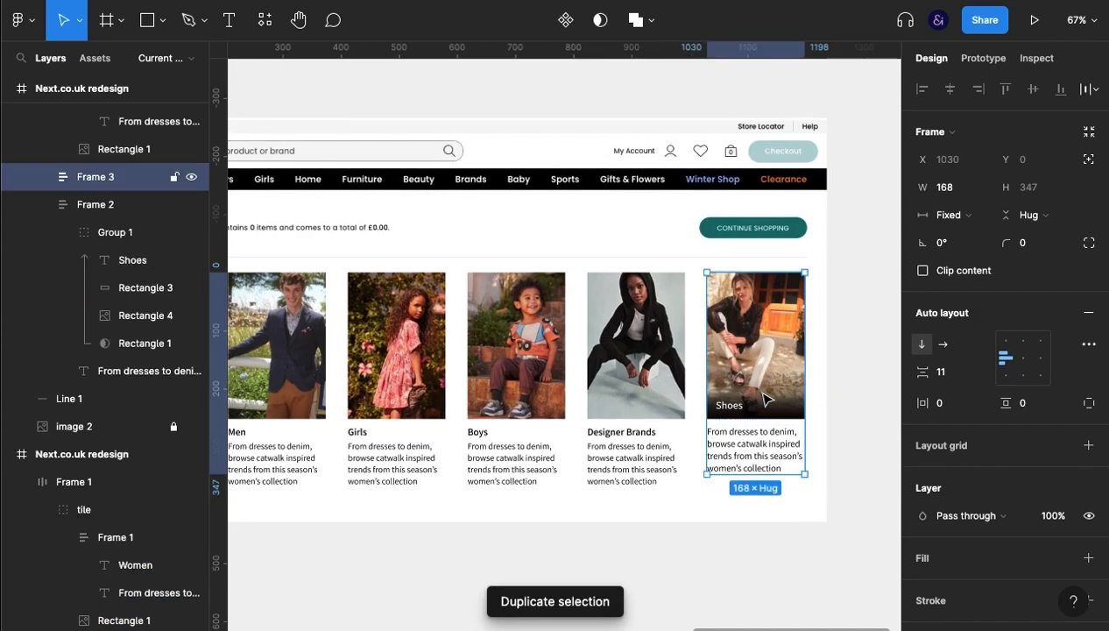
key(Left)
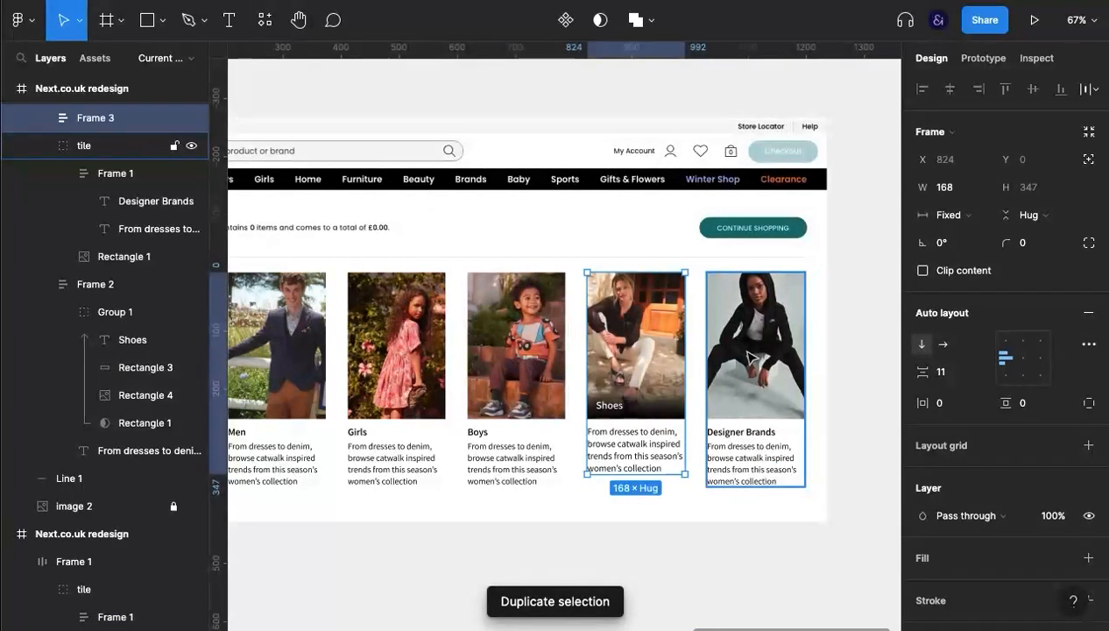
Replace the photo in the copied Shoes tile with the one from the Designer Brands tile
ctrl+click(751, 357)
ctrl+click(612, 348)
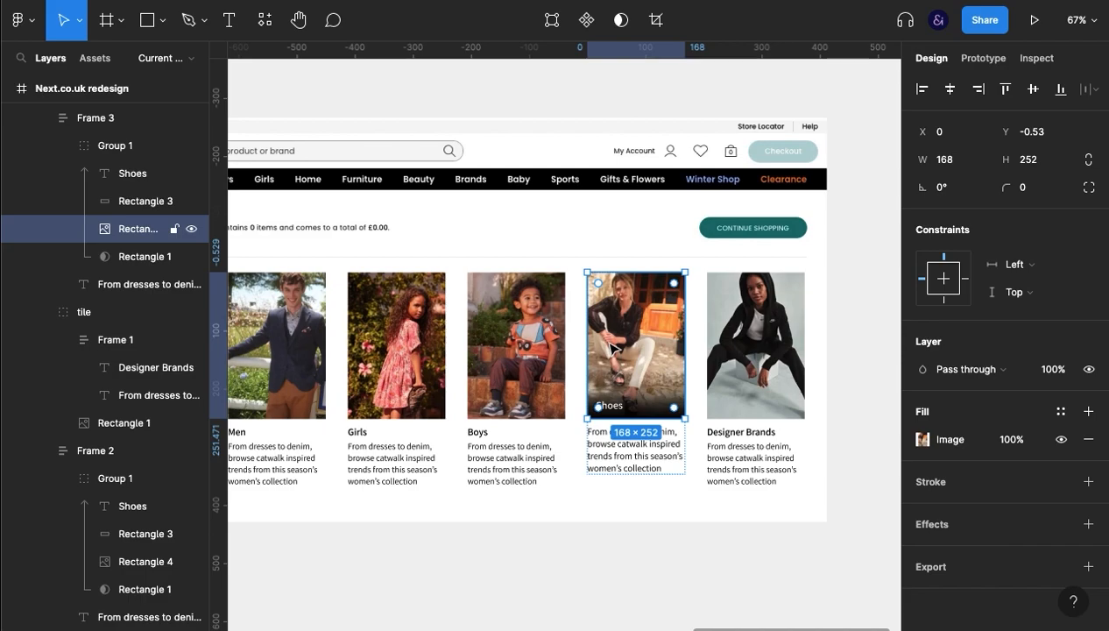
mouse_move(613, 349)
mouse_down()
mouse_move(614, 502)
mouse_move(613, 349)
mouse_up()
right_click(641, 327)
click(692, 165)
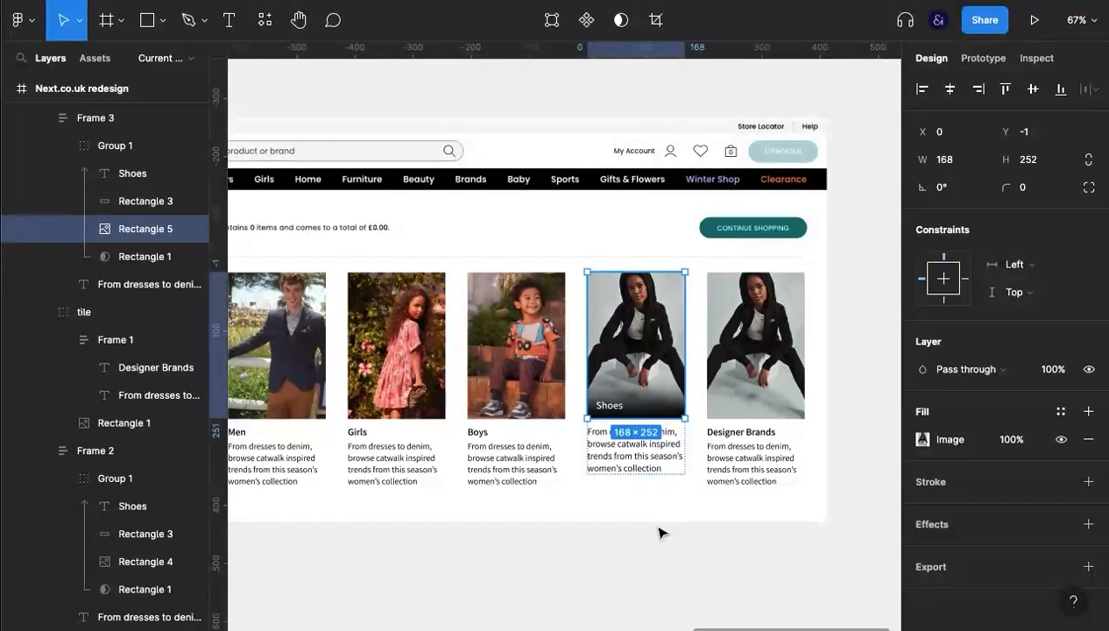
Delete the old Designer Brands tile and retitle its replacement "Designer Brands" in a text box 135 wide
click(745, 403)
key(ctrl+z)
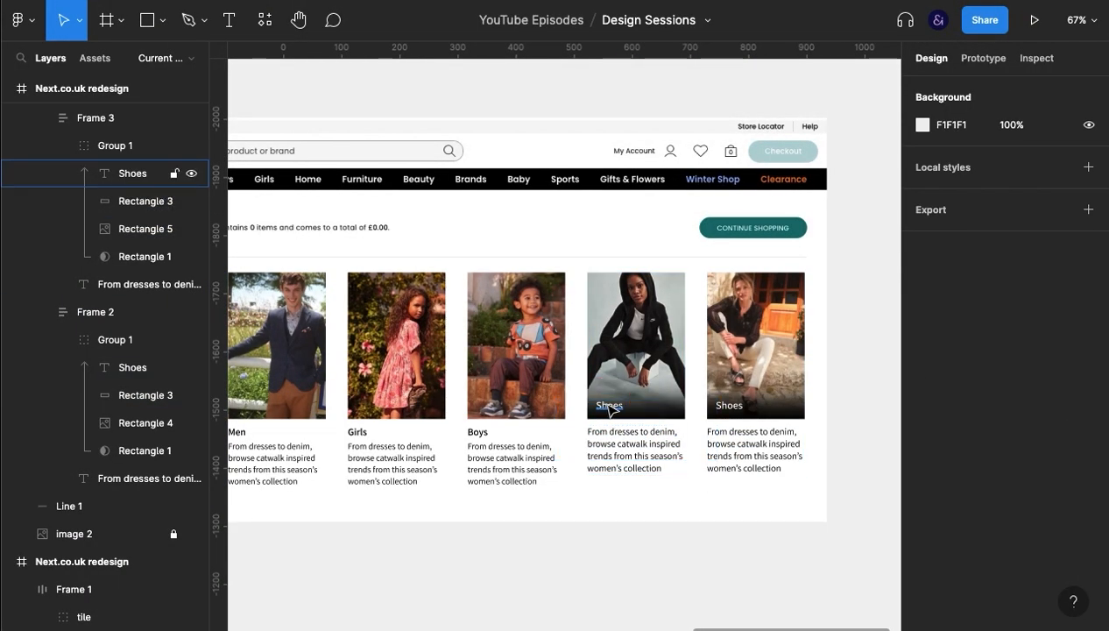
click(608, 406)
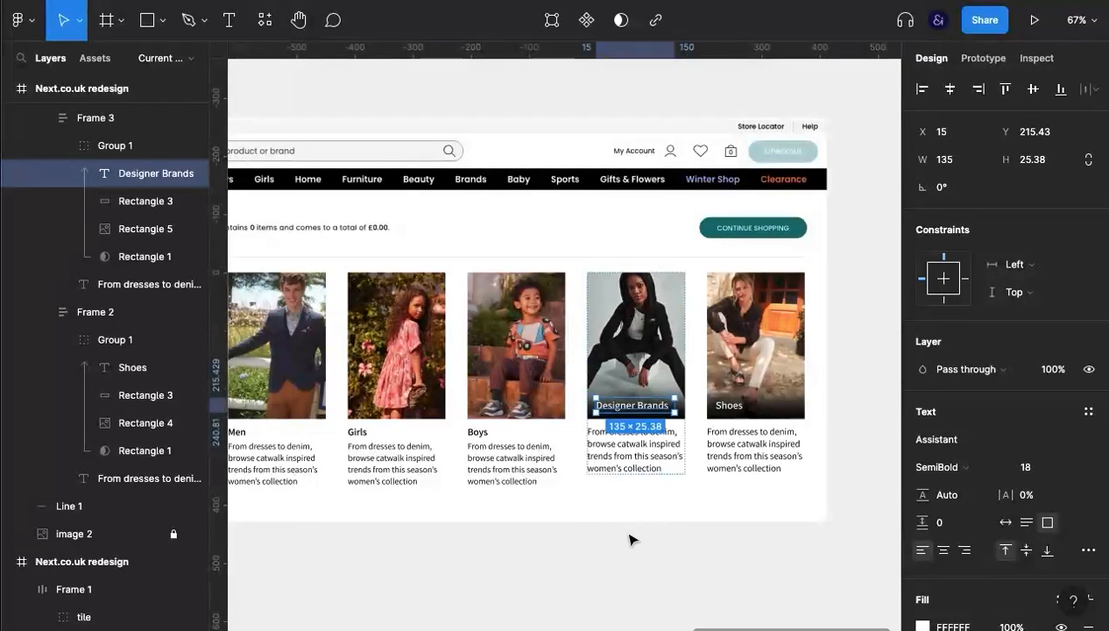
click(576, 545)
Duplicate the new Designer Brands tile and place the copy before the Boys tile
scroll(601, 549, left, 2)
scroll(583, 468, up, 2)
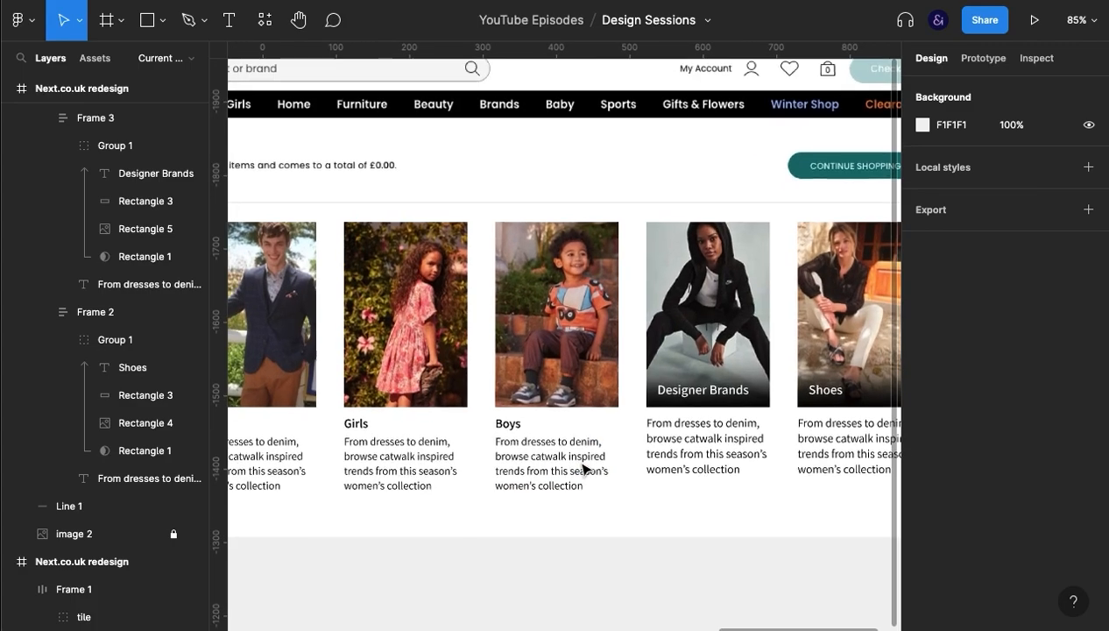
click(714, 349)
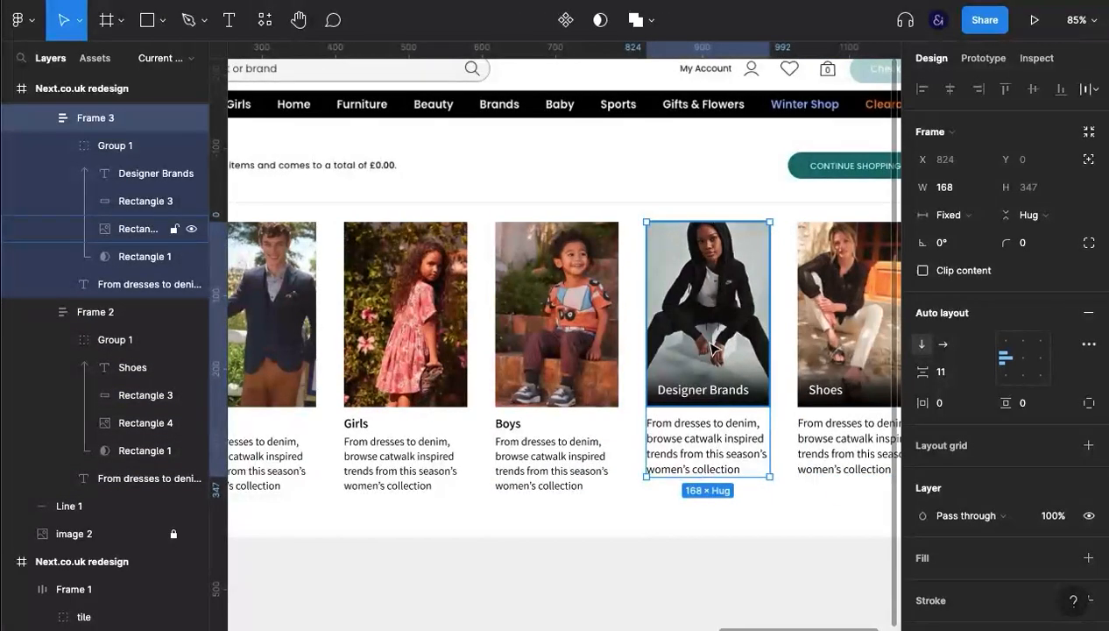
key(ctrl+d)
key(Left)
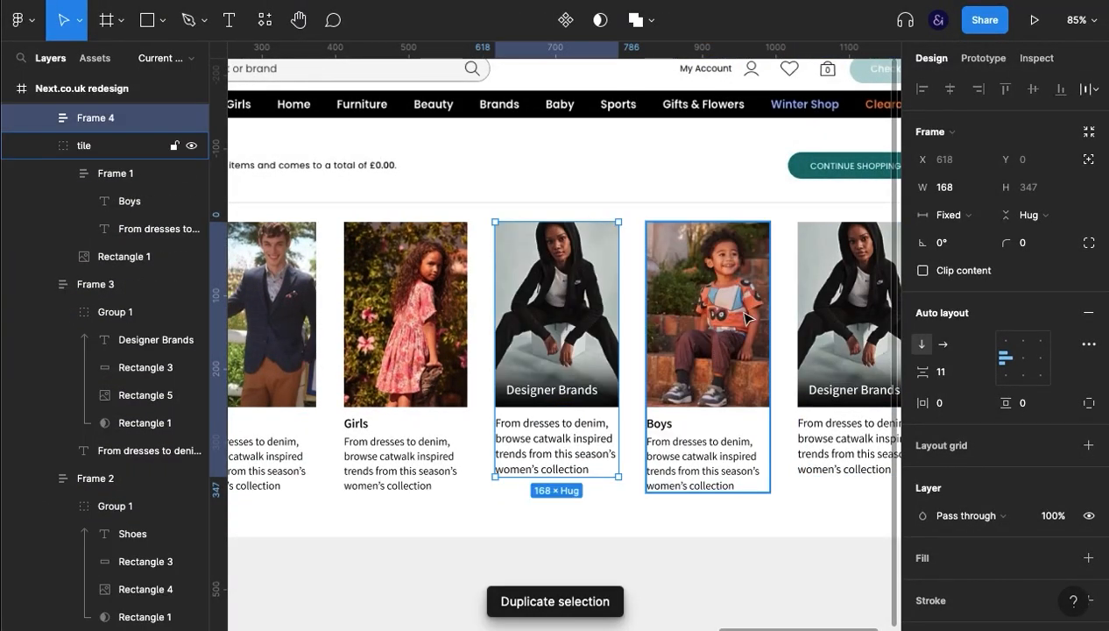
Change the title over the copied tile's photo to "Boys"
double_click(552, 389)
key(Return)
text(Bo)
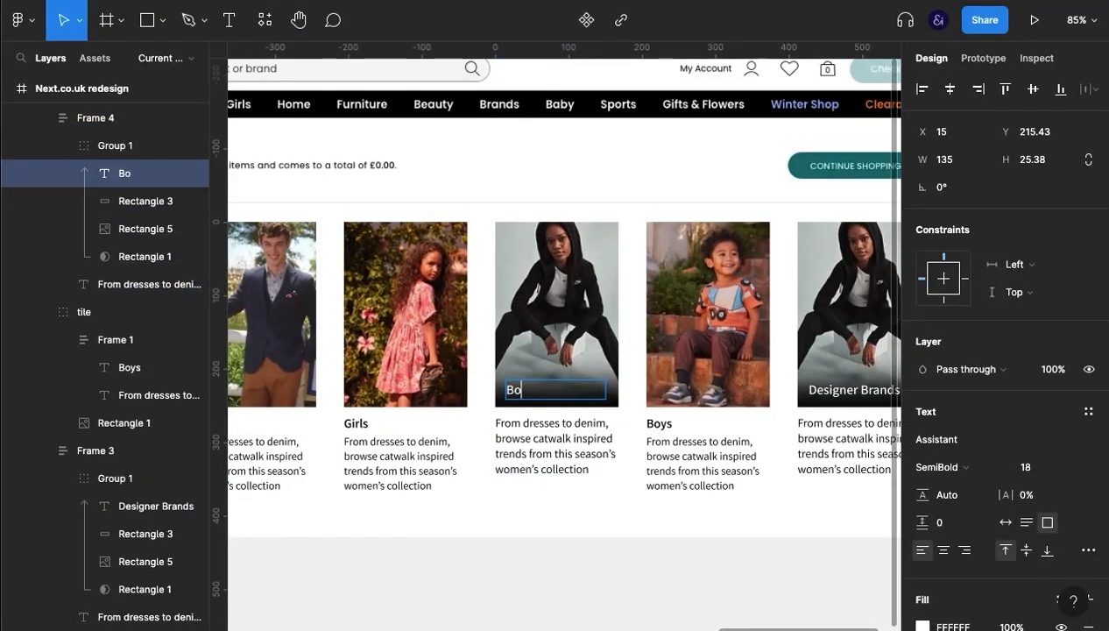
text(ys)
key(Escape)
Replace the copied tile's photo with the one from the old Boys tile, and remove the old tile
click(708, 313)
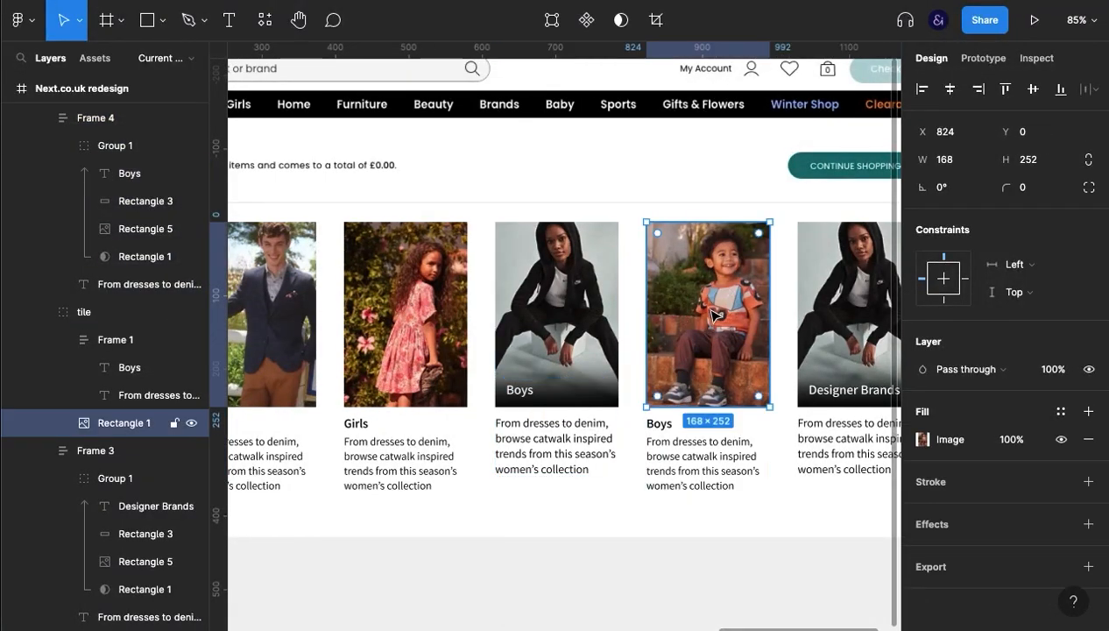
ctrl+right_click(543, 263)
key(Escape)
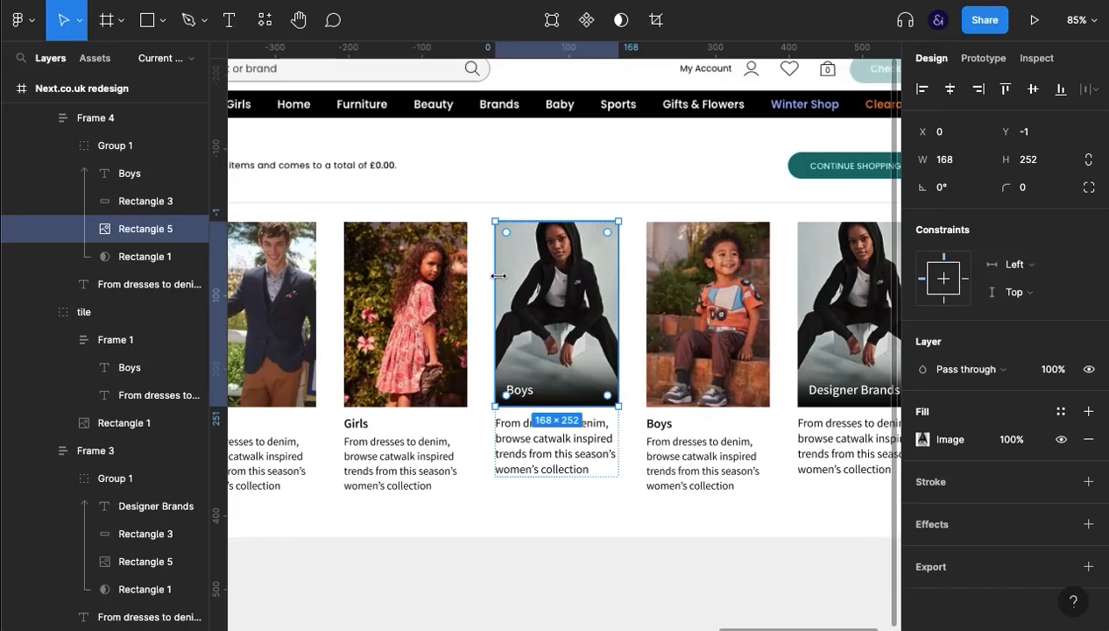
right_click(543, 287)
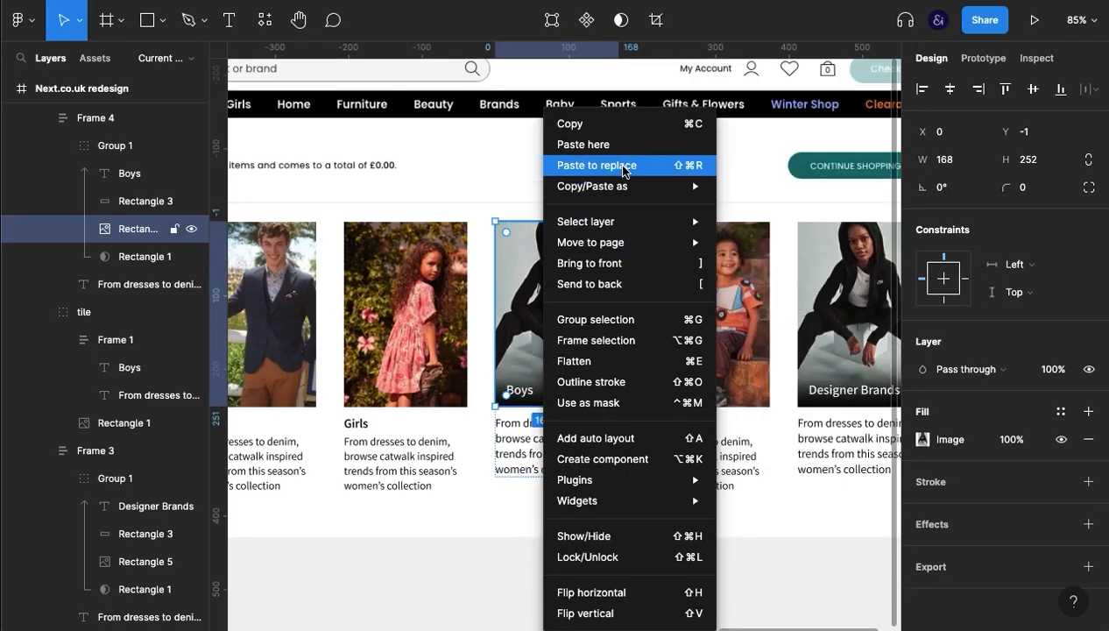
click(624, 163)
click(710, 452)
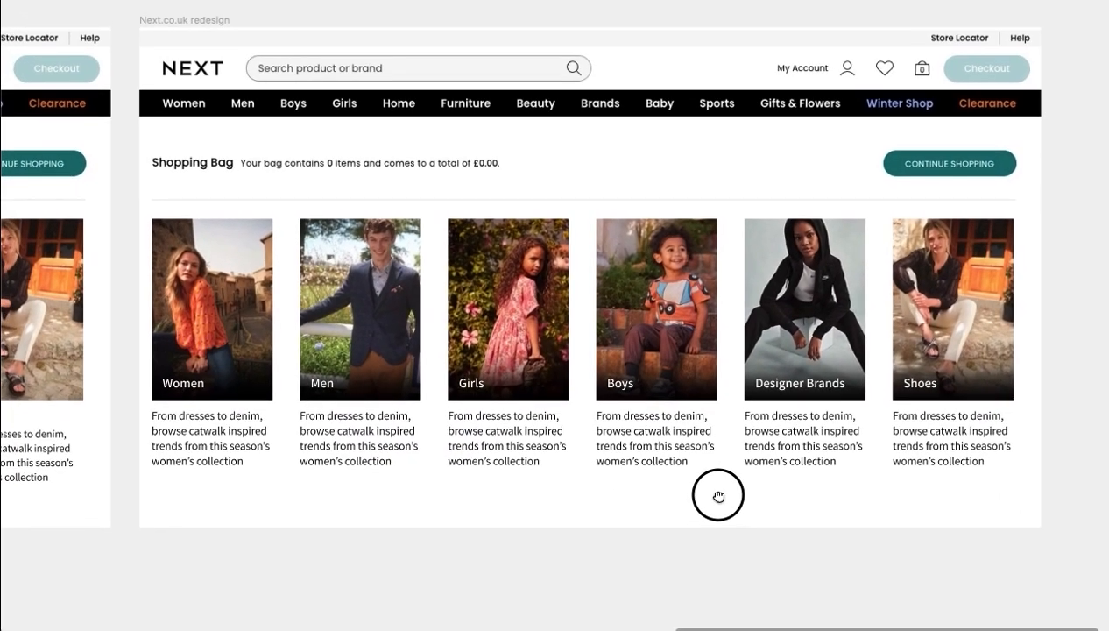
Compare opacities from 70% to 100% on the dark gradient bars behind all six titles and set them to 90%
click(260, 388)
drag(418, 399, 990, 406)
key(Escape)
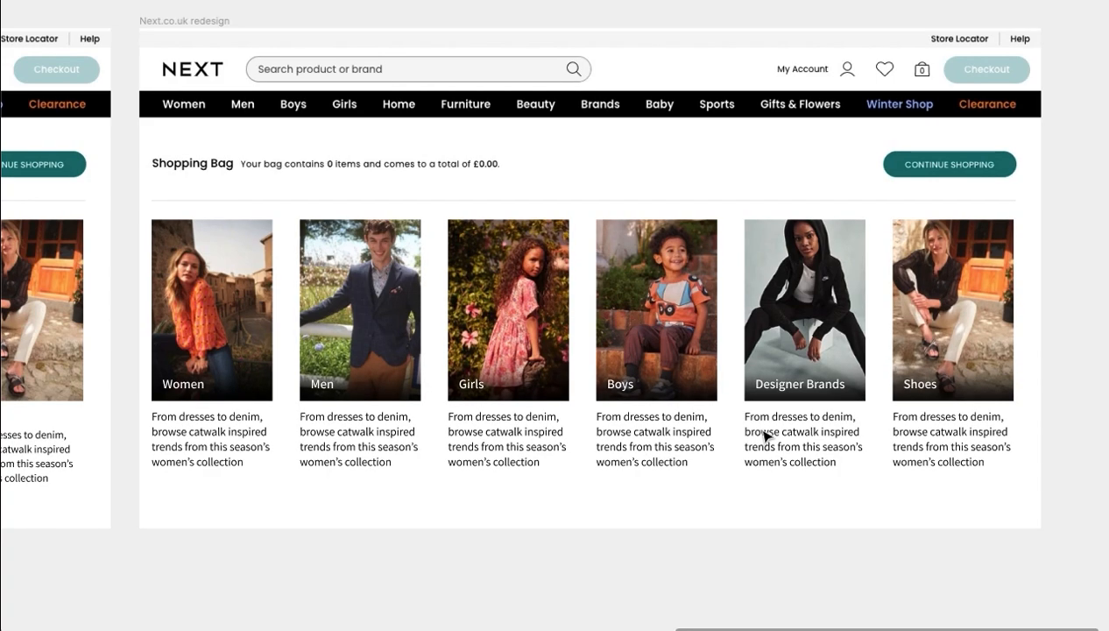
key(7)
key(8)
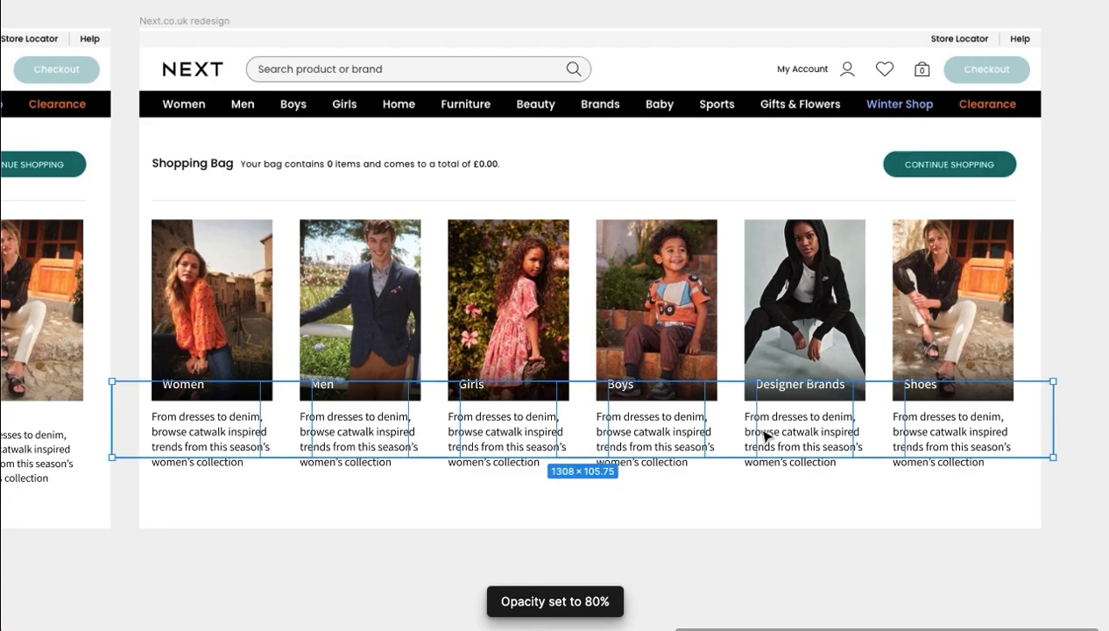
key(9)
key(0)
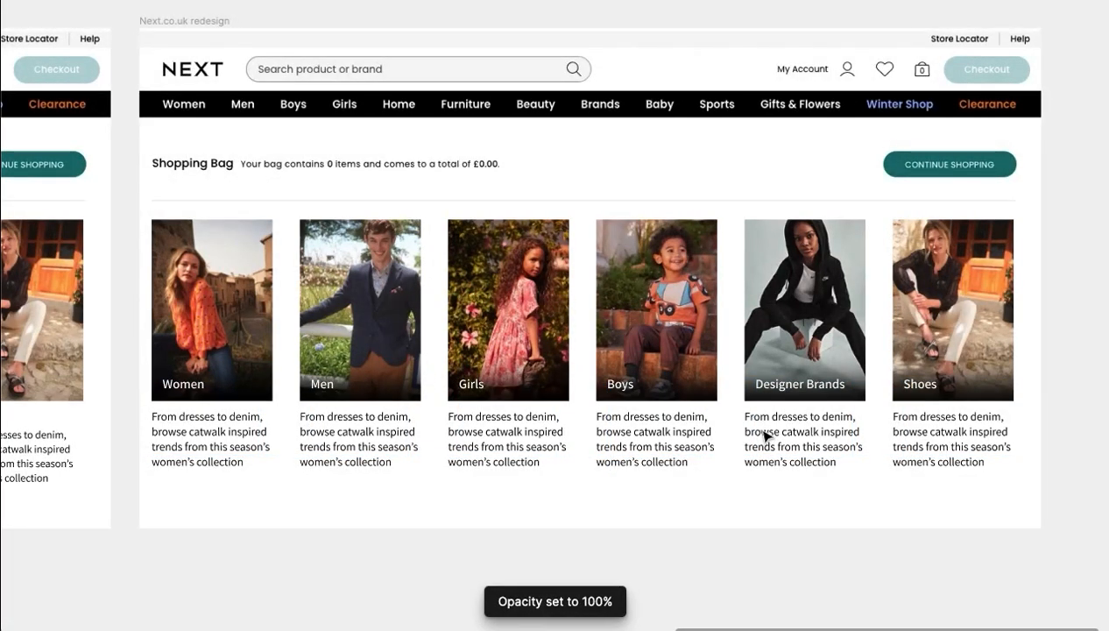
key(8)
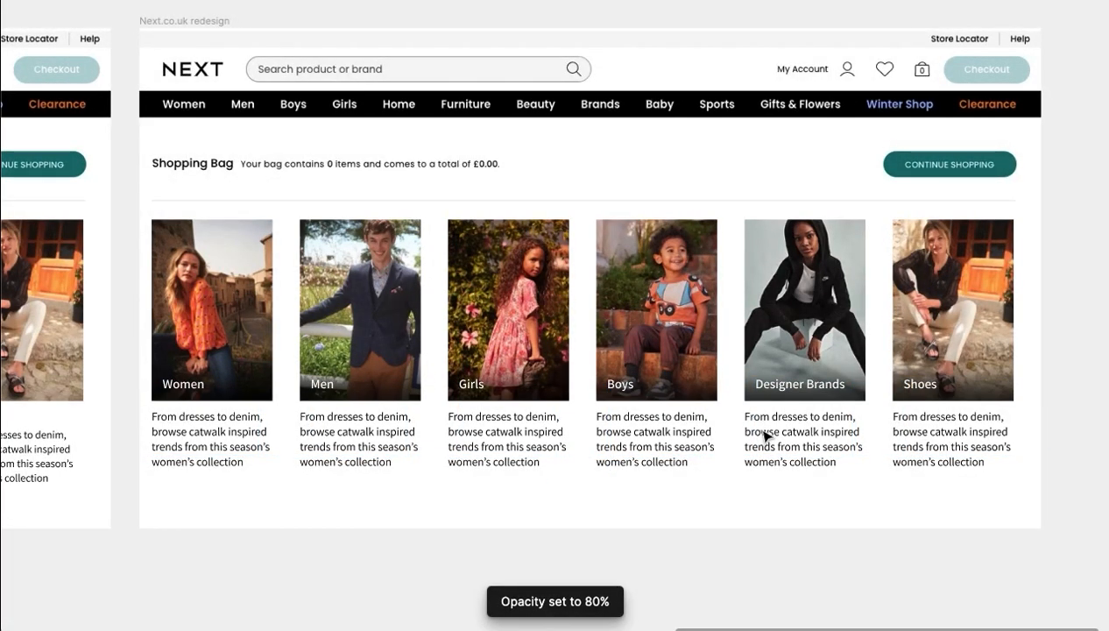
key(7)
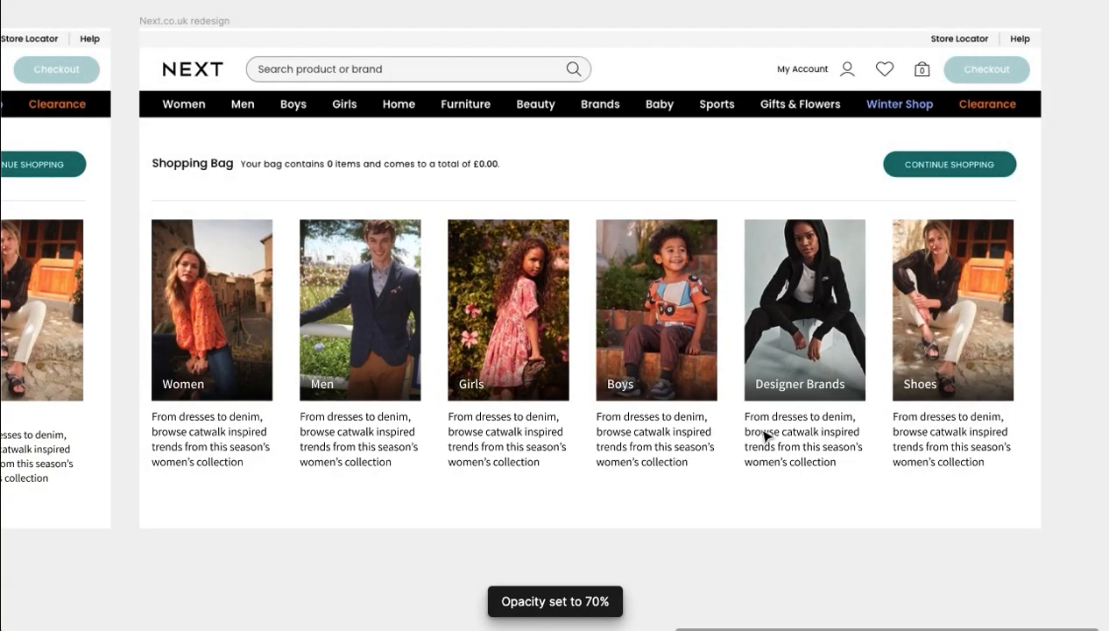
key(8)
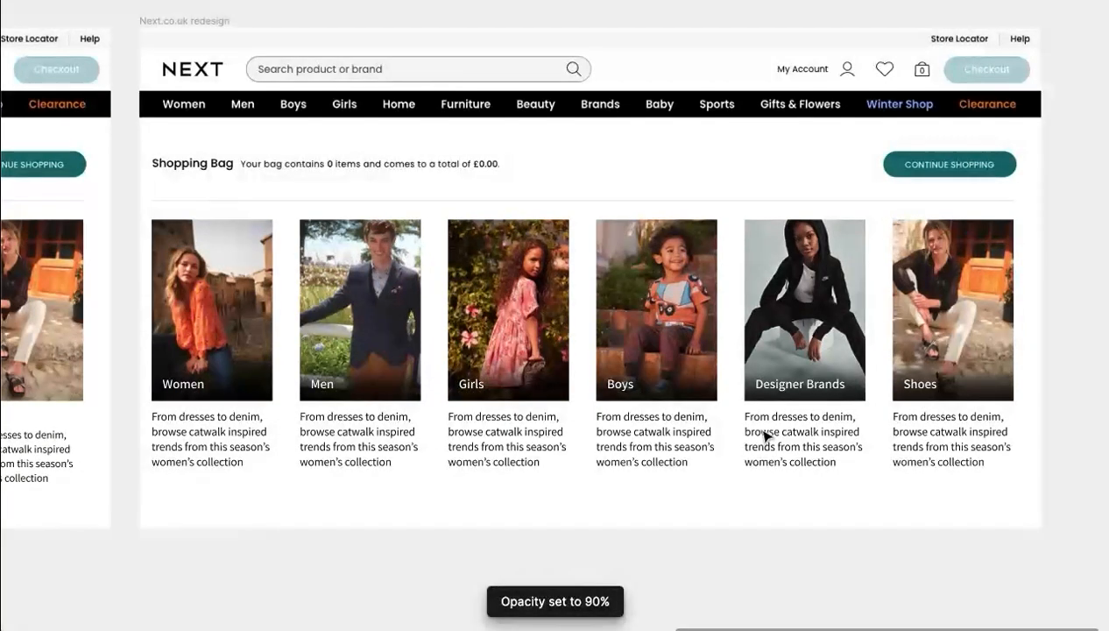
click(705, 564)
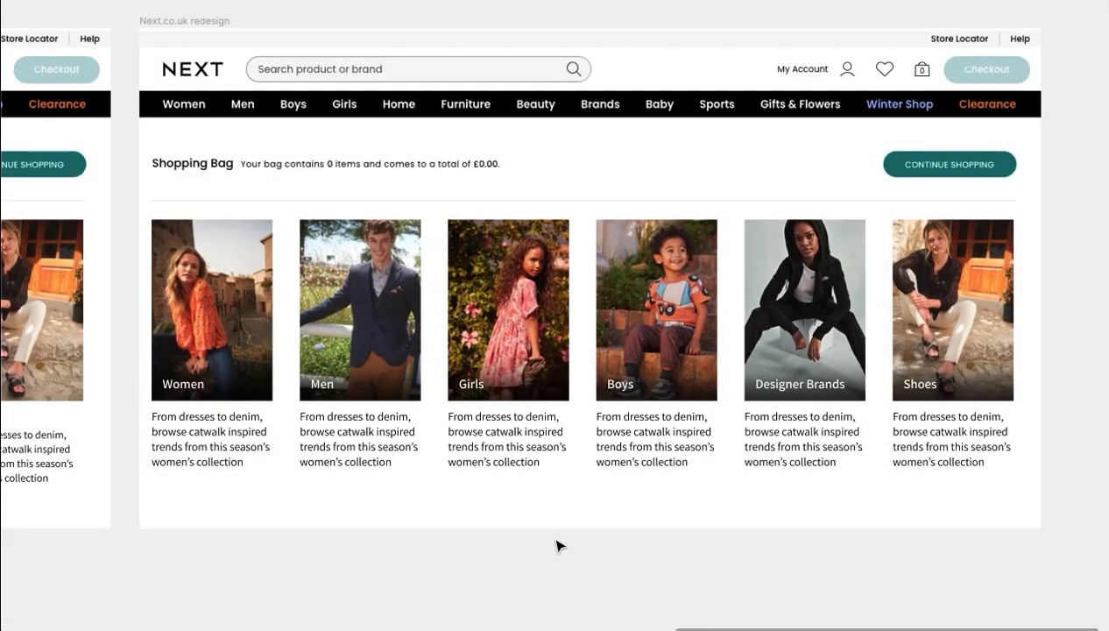
key(ctrl+backslash)
key(ctrl+backslash)
scroll(560, 547, up, 5)
key(minus)
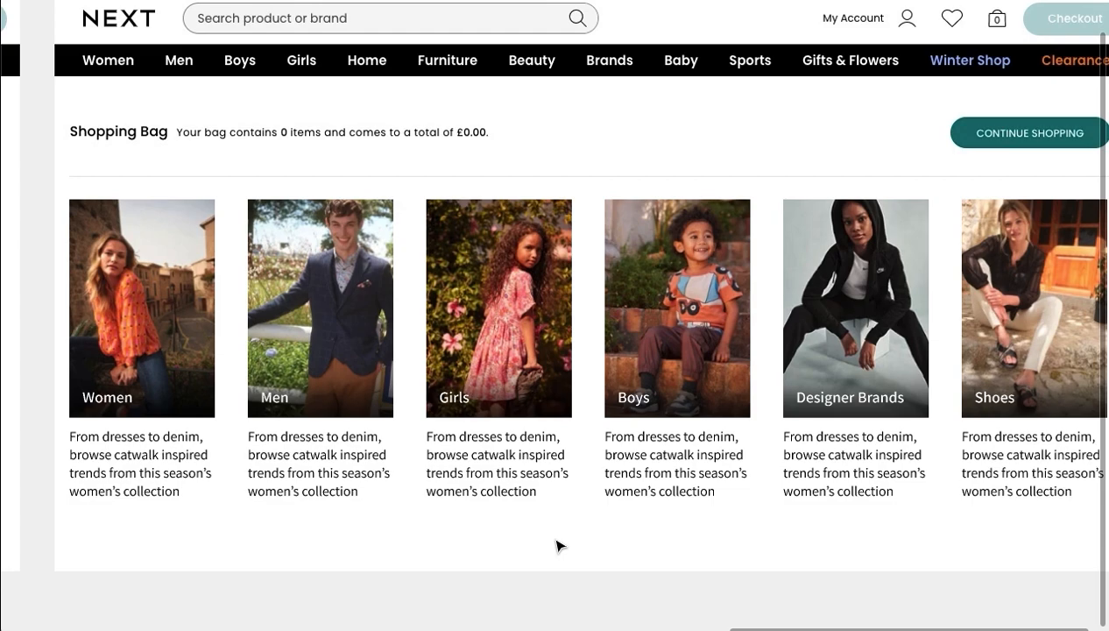
Move all six category titles slightly lower over their photos in the overlay version
drag(815, 572, 841, 570)
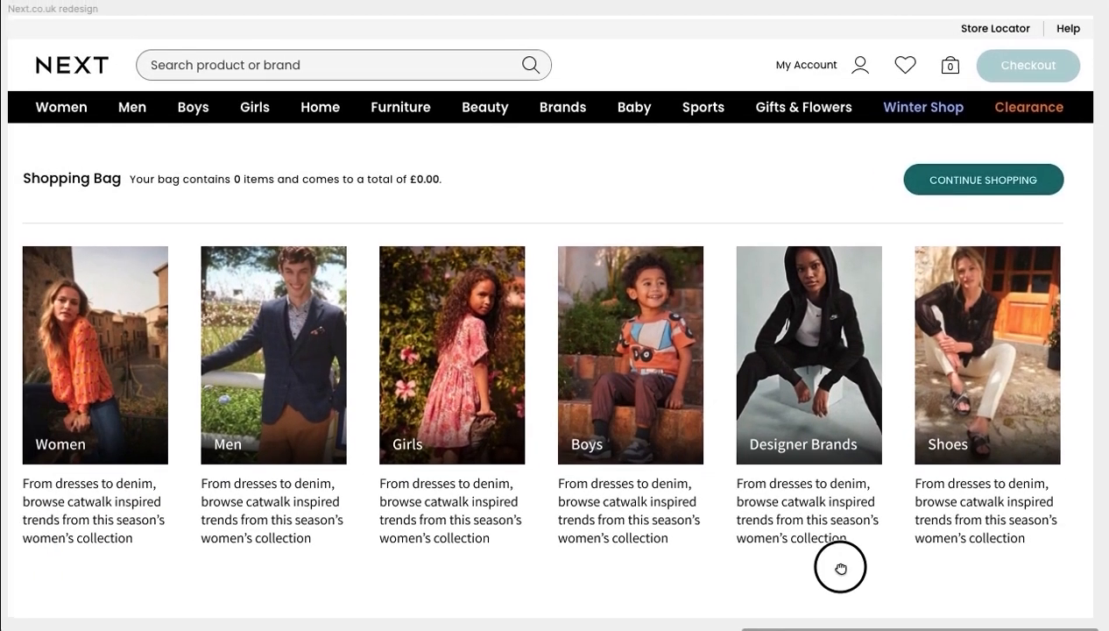
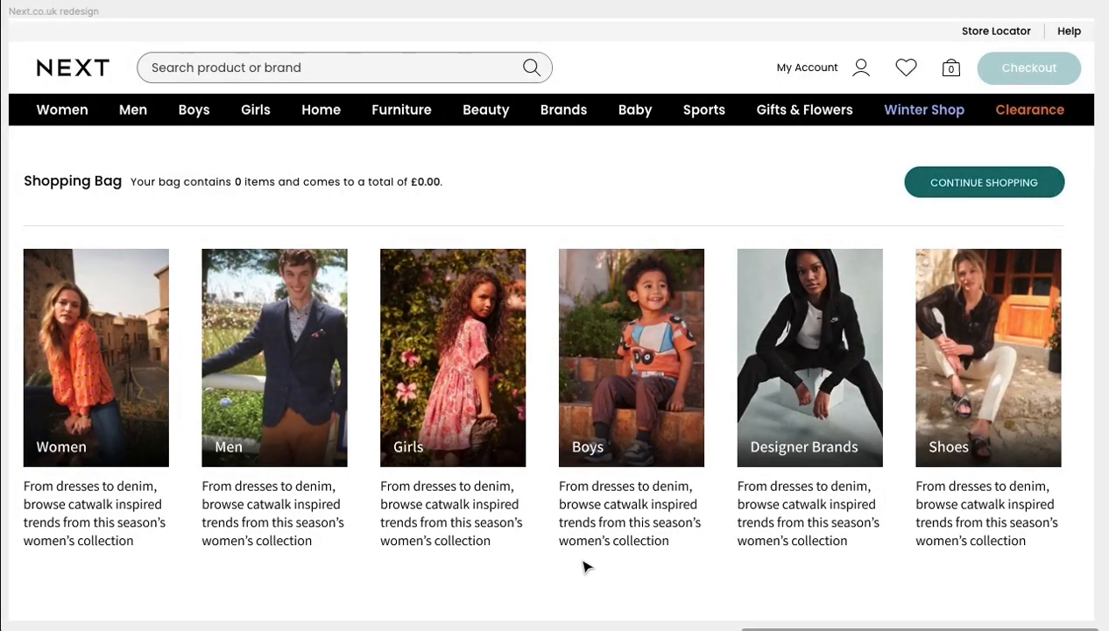
double_click(54, 449)
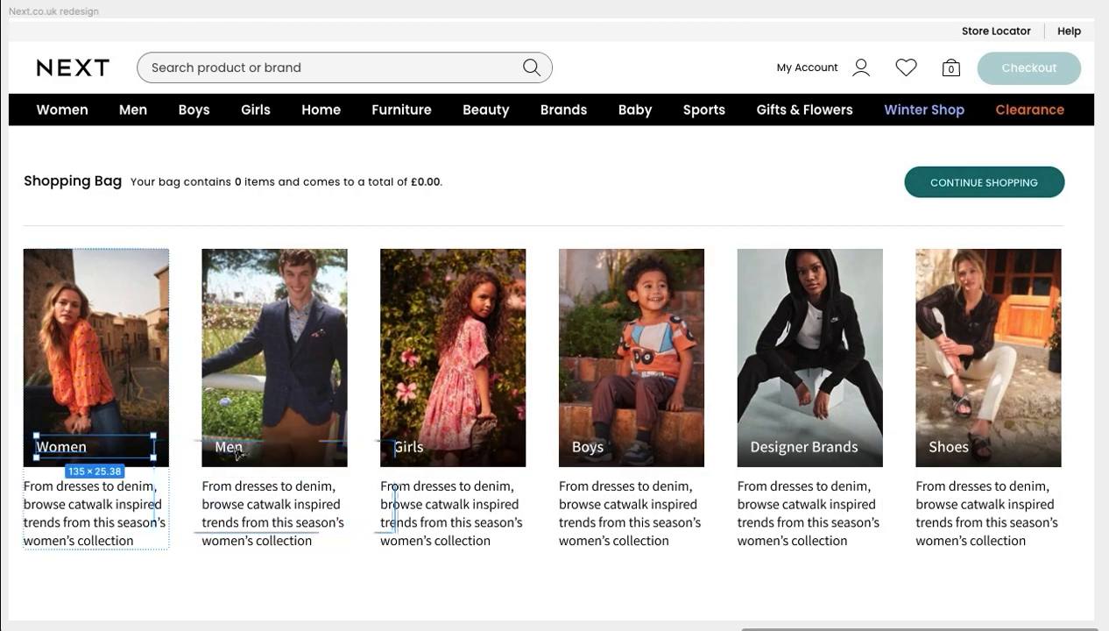
shift+click(232, 450)
shift+click(408, 451)
shift+click(587, 449)
shift+click(769, 450)
shift+click(952, 452)
key(Escape)
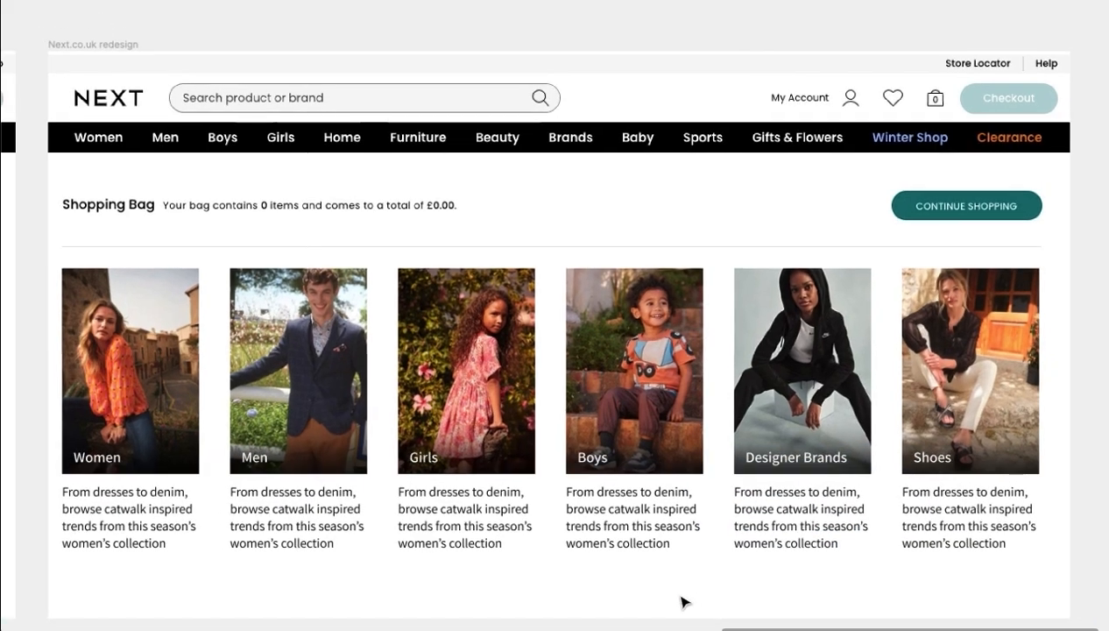
Compare the overlay version with the earlier redesign and the annotated review page, including its pagination arrows and dots
scroll(683, 602, down, 2)
scroll(659, 557, down, 2)
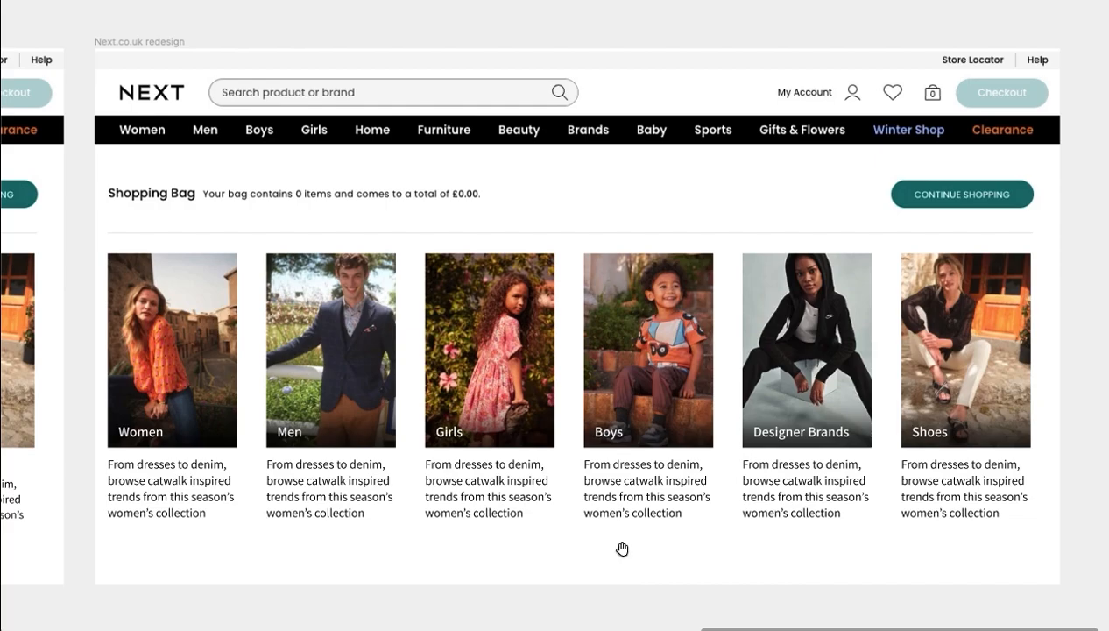
scroll(622, 549, left, 10)
scroll(756, 507, left, 3)
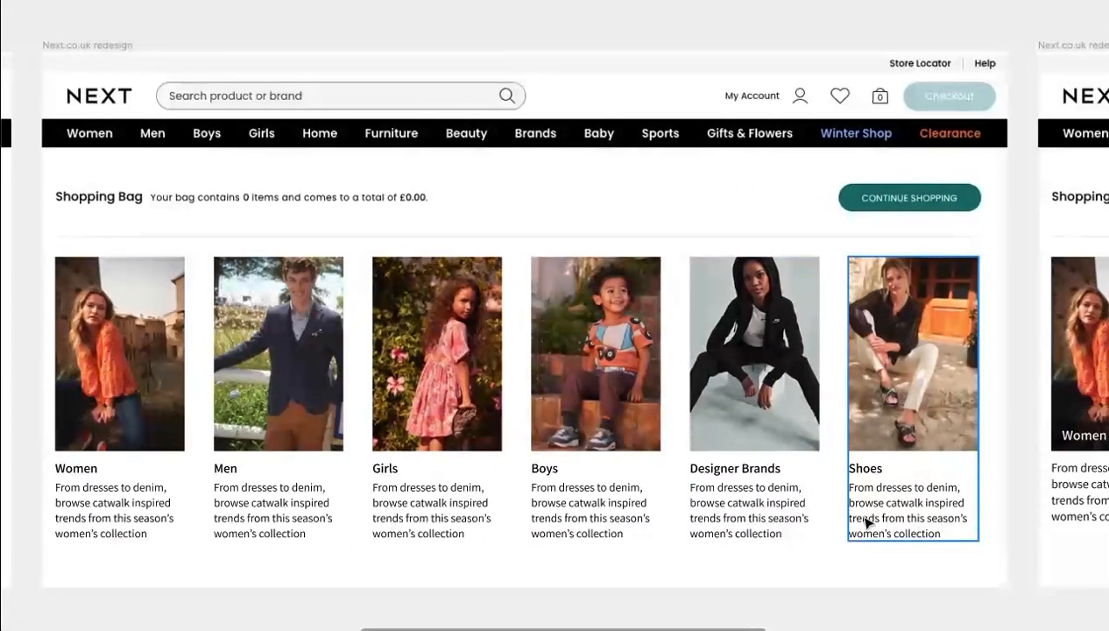
scroll(407, 495, left, 10)
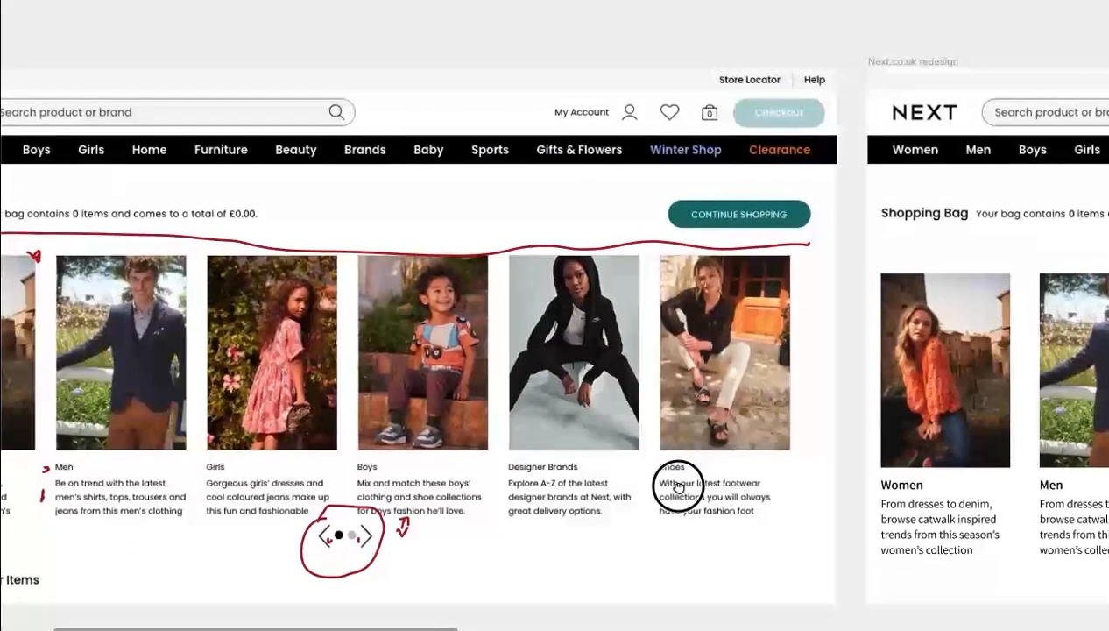
drag(677, 487, 862, 468)
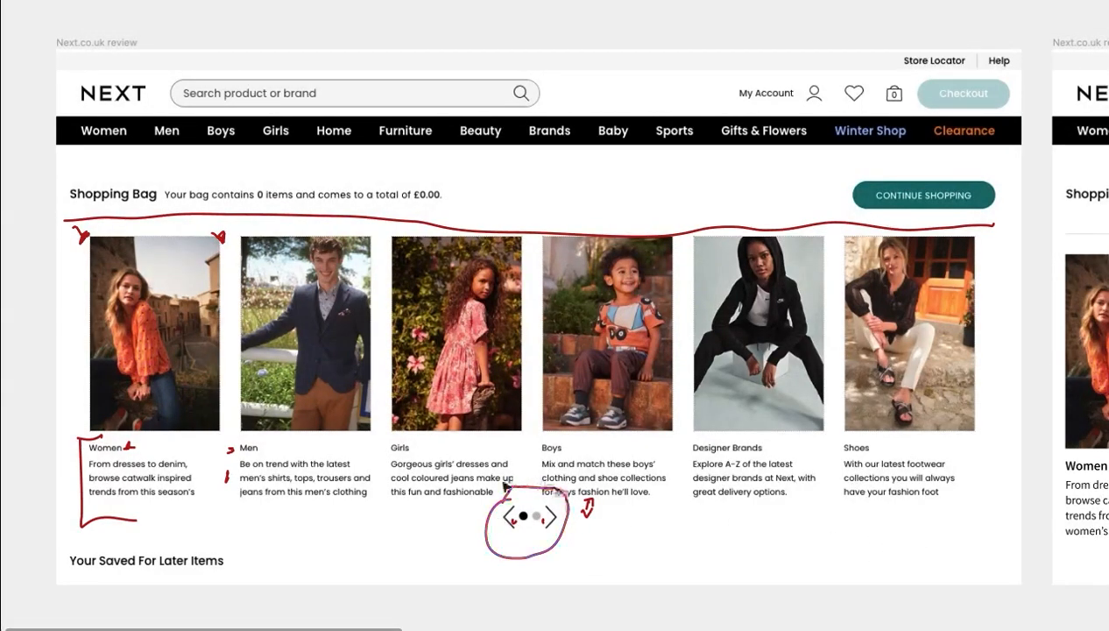
scroll(852, 512, right, 10)
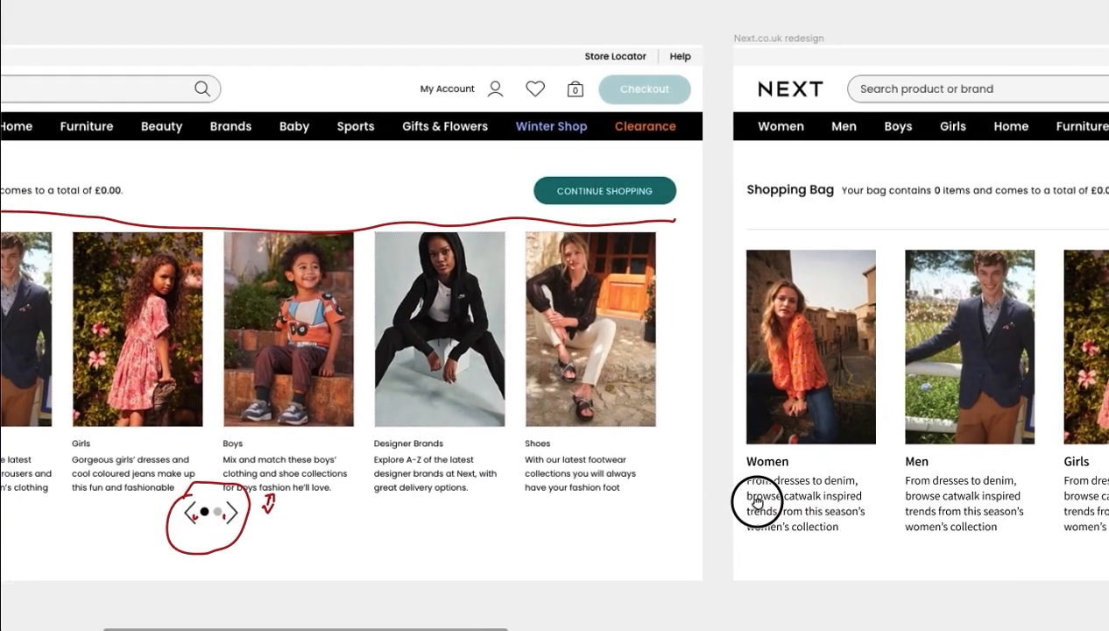
Increase the height of both redesign frames to about 750 px to add room below the category tiles
scroll(549, 456, down, 3)
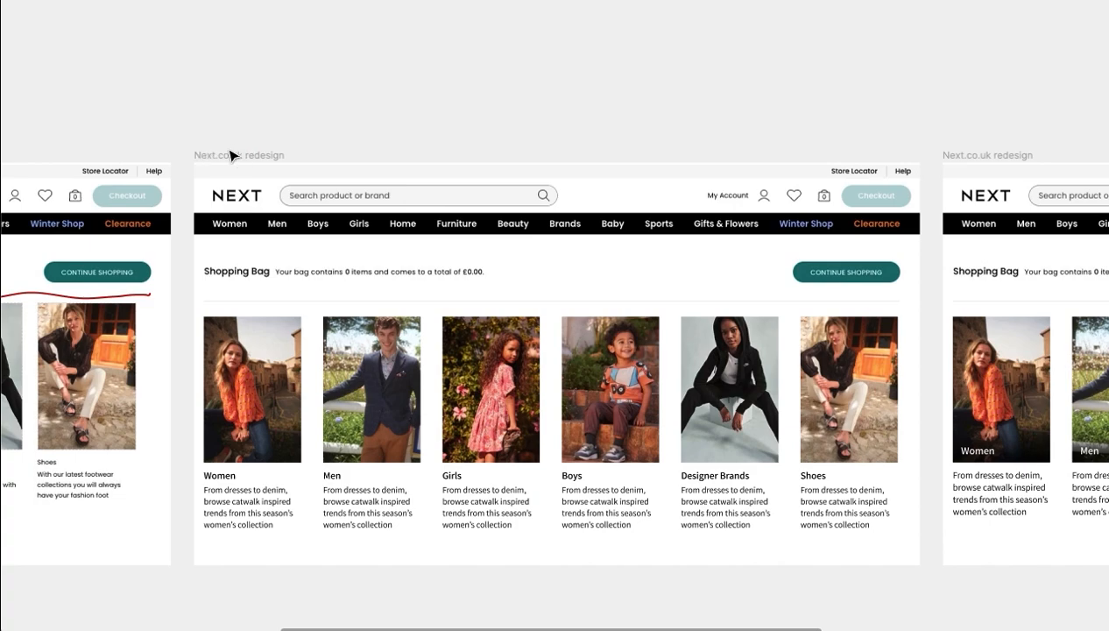
click(232, 155)
shift+click(998, 156)
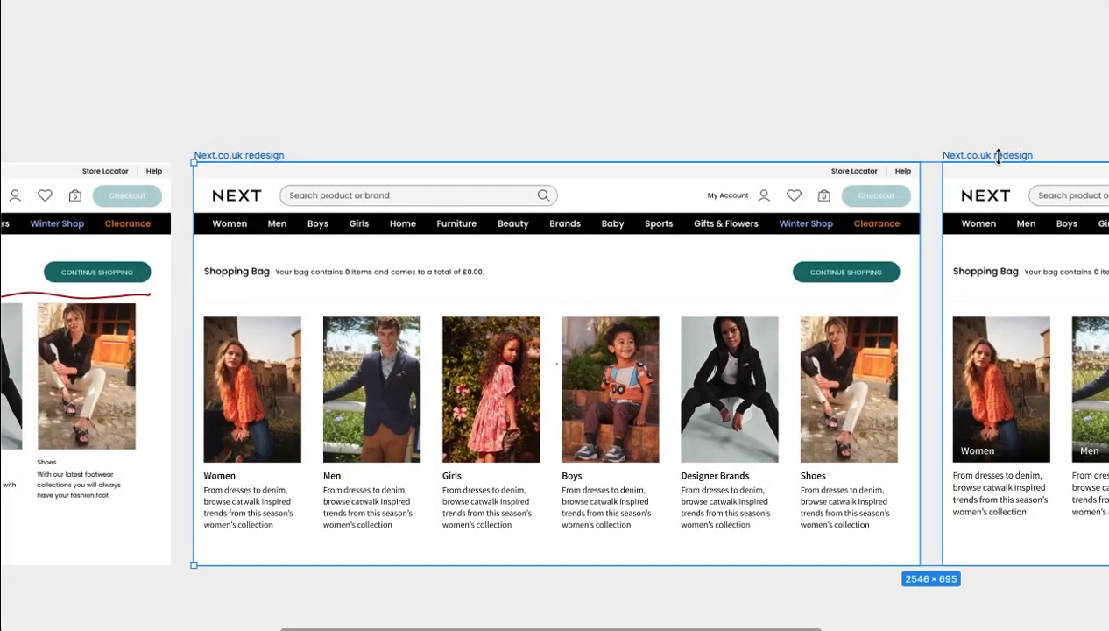
key(ctrl+backslash)
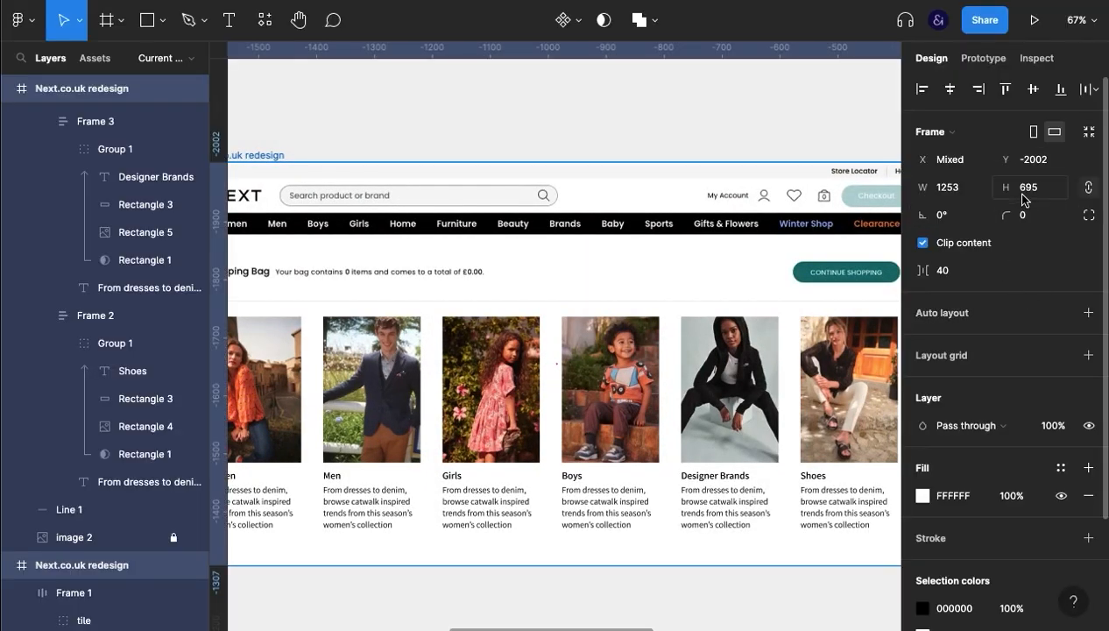
key(shift+Up)
key(shift+Up)
key(shift+Up)
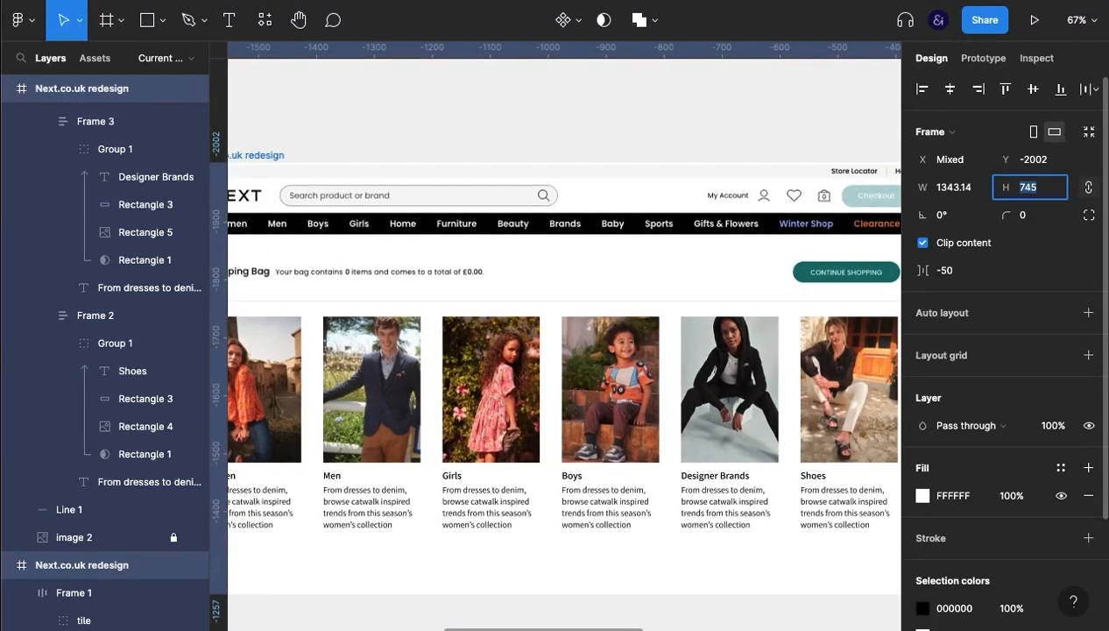
key(ctrl+backslash)
Draw a 15 × 15 circle below the review page and place a duplicate beside it
scroll(770, 136, down, 2)
scroll(520, 290, left, 5)
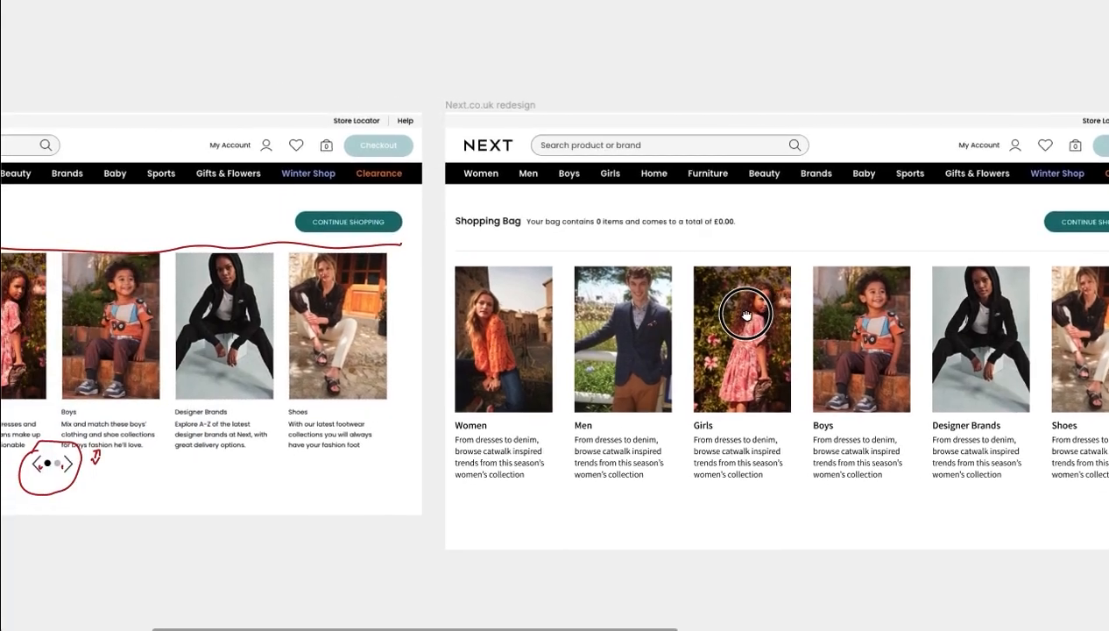
scroll(743, 446, down, 2)
scroll(743, 445, right, 8)
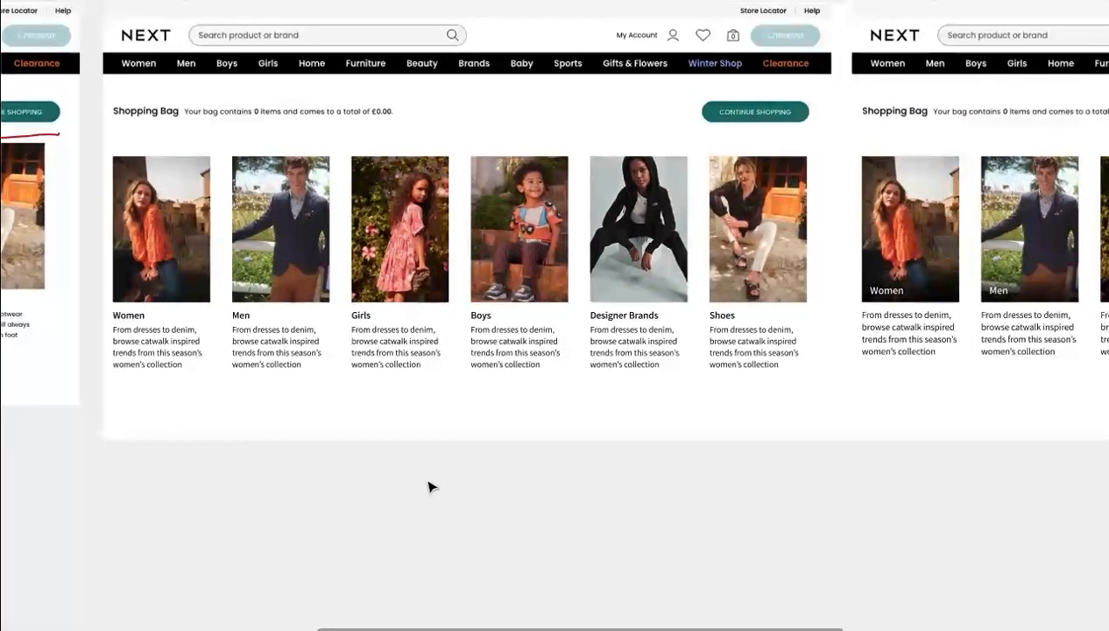
scroll(293, 493, left, 8)
scroll(561, 517, left, 8)
scroll(561, 517, up, 2)
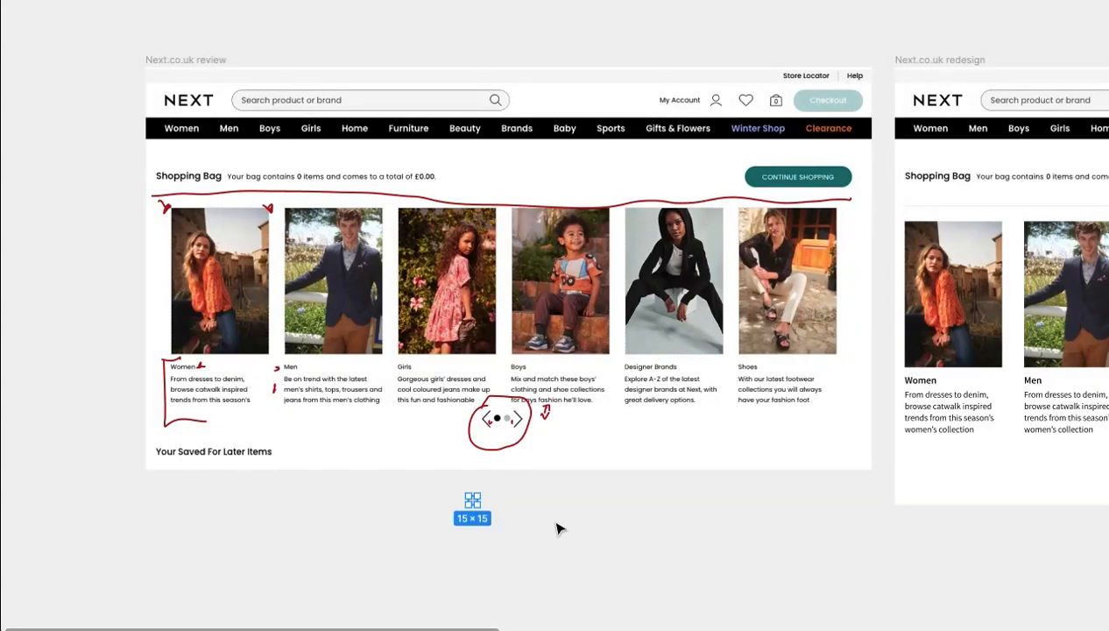
scroll(455, 522, up, 5)
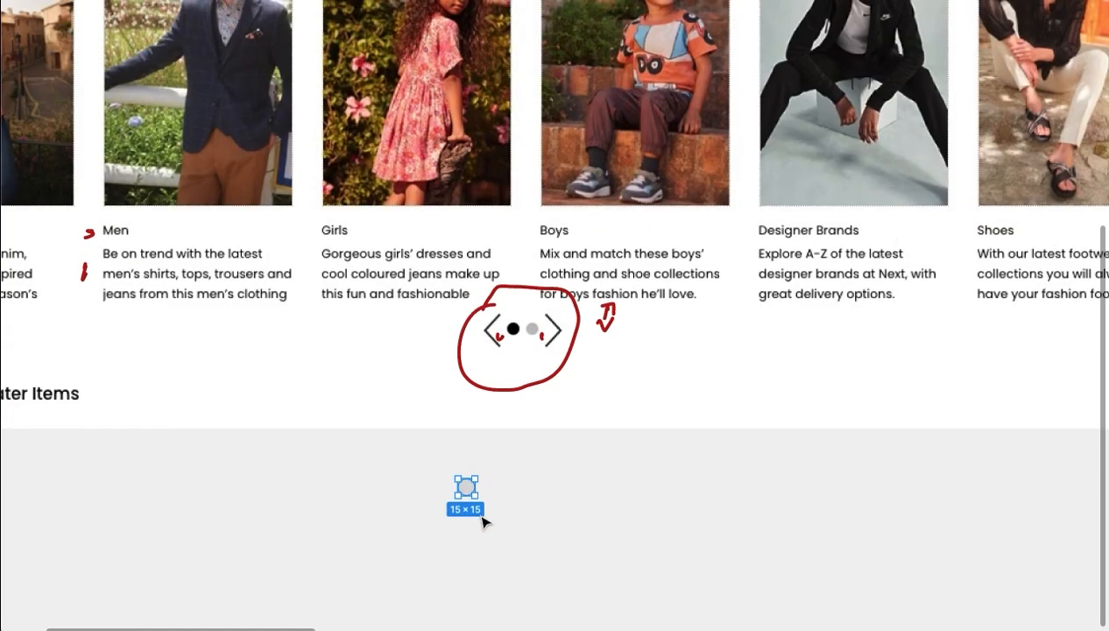
key(ctrl+d)
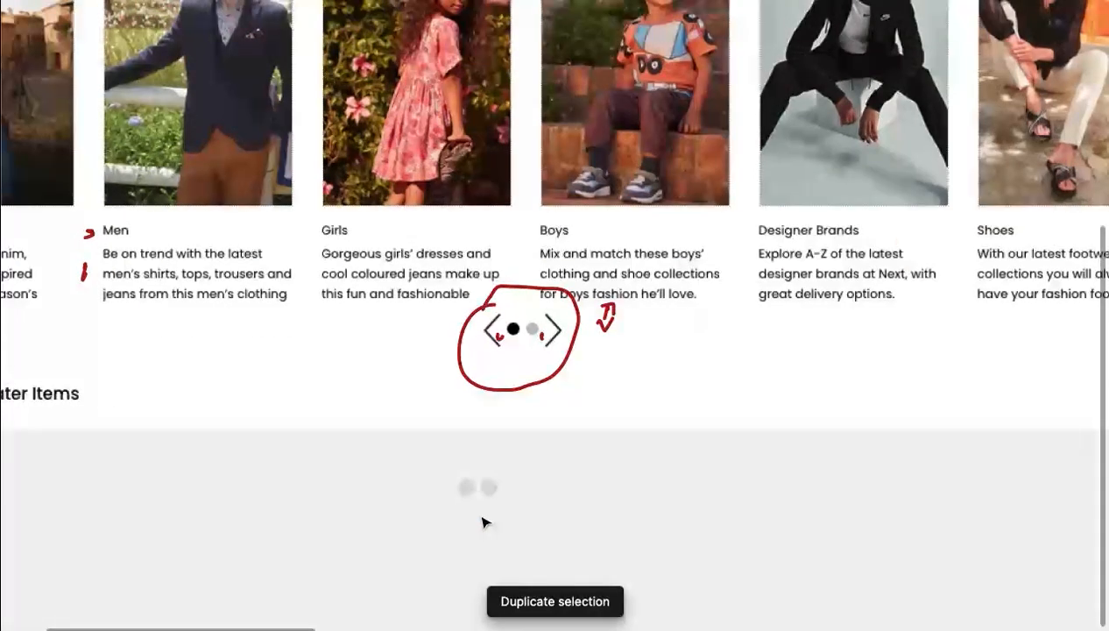
Set the first circle's fill to black (000000)
click(468, 490)
key(ctrl+backslash)
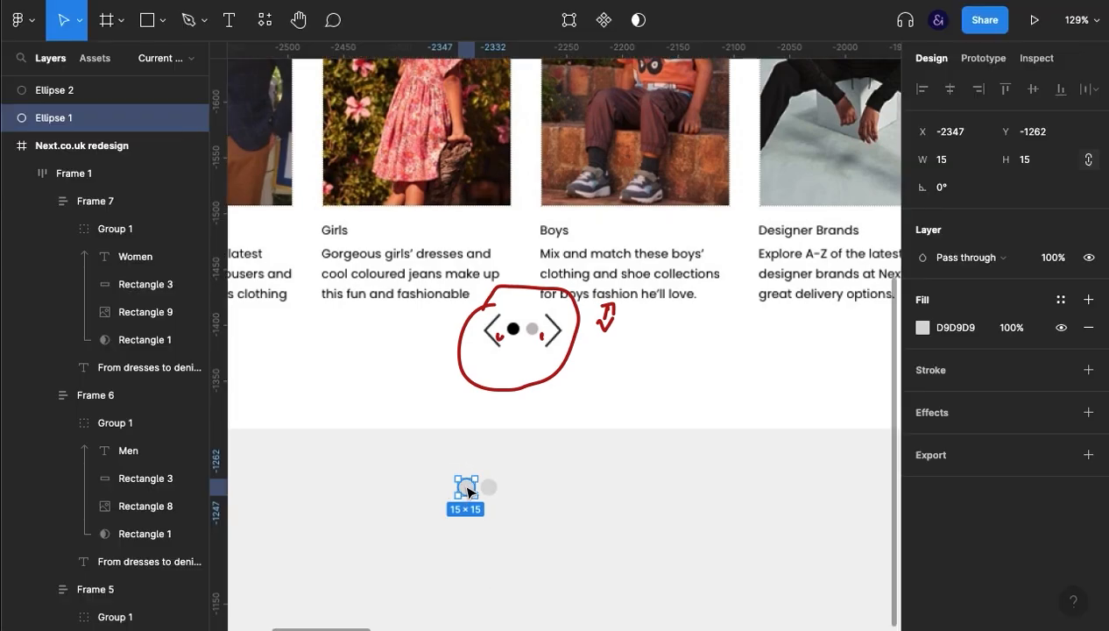
click(959, 328)
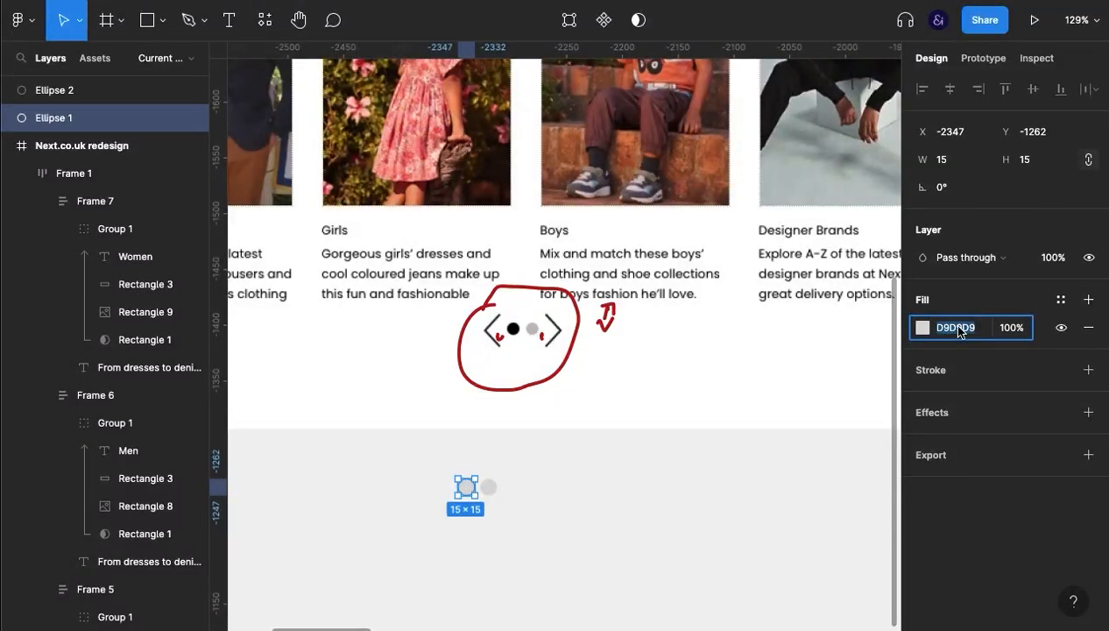
key(Return)
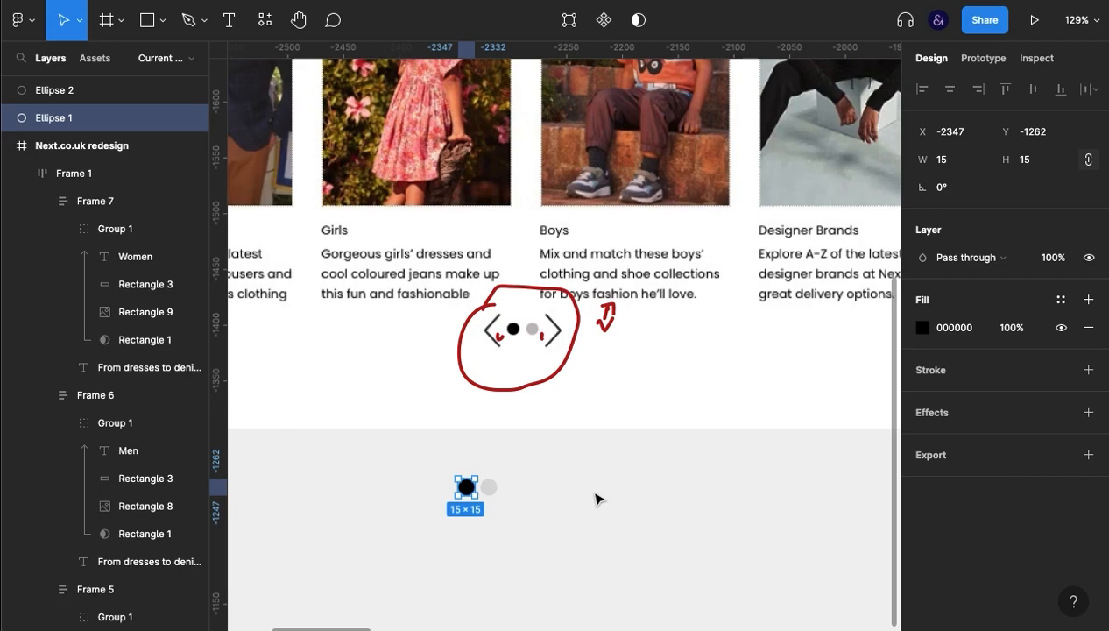
click(595, 499)
Combine the two circles into a horizontal auto layout with a spacing of 7
click(487, 487)
drag(507, 506, 434, 465)
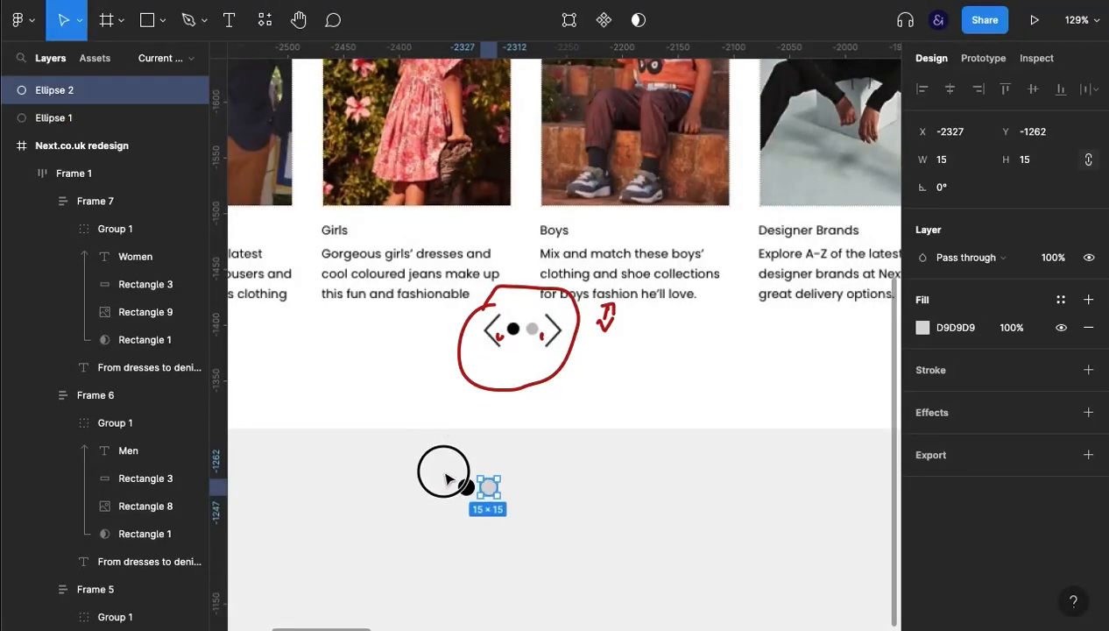
key(ctrl+g)
key(shift+a)
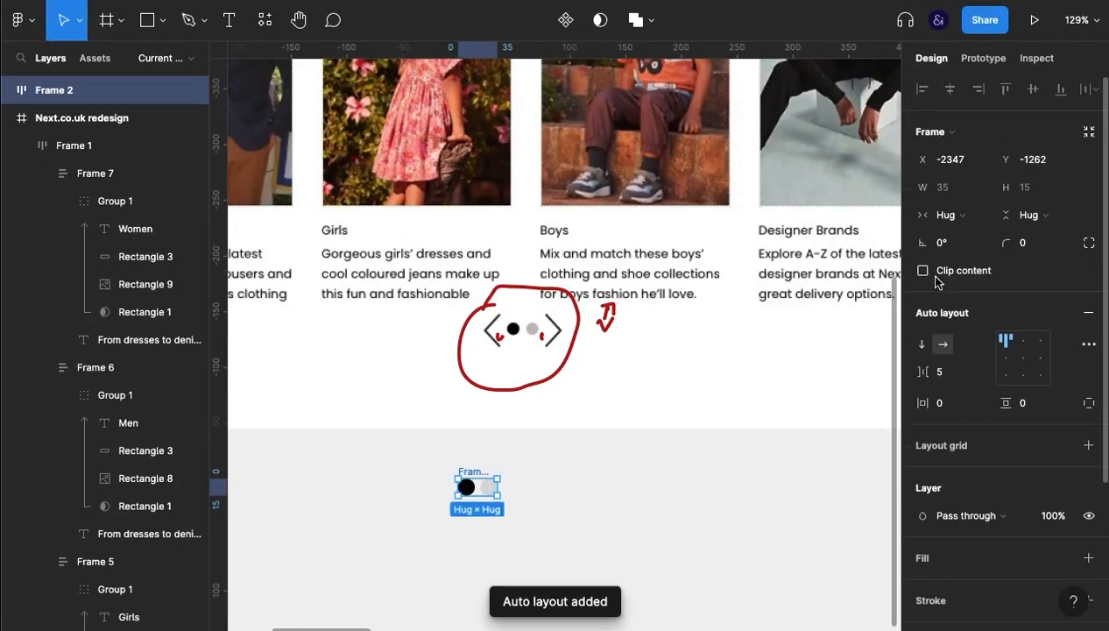
key(Up)
key(Up)
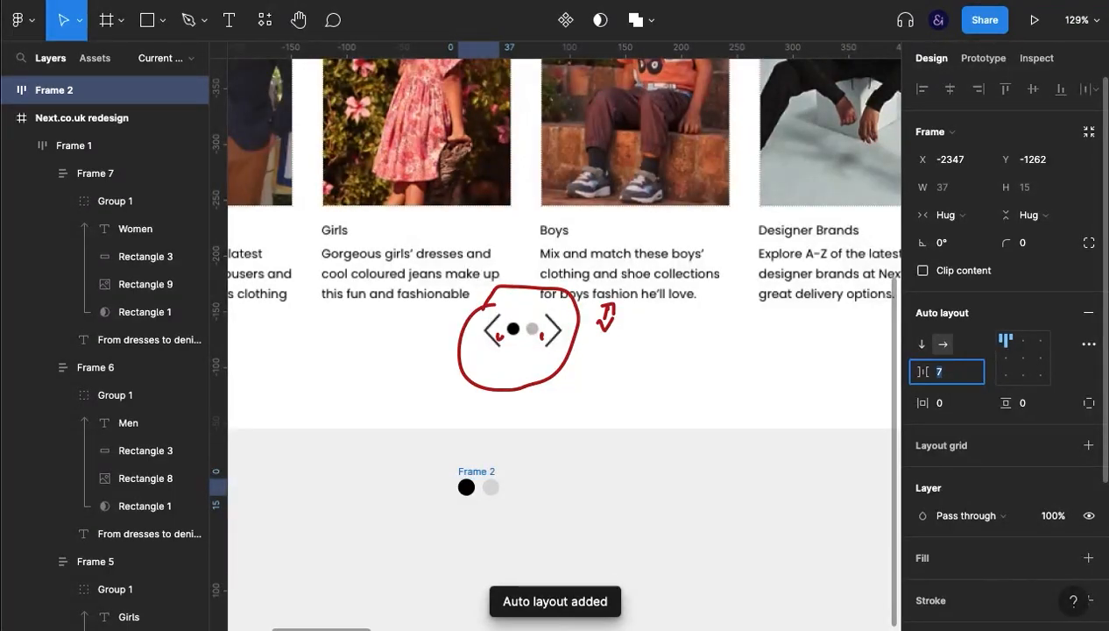
key(Up)
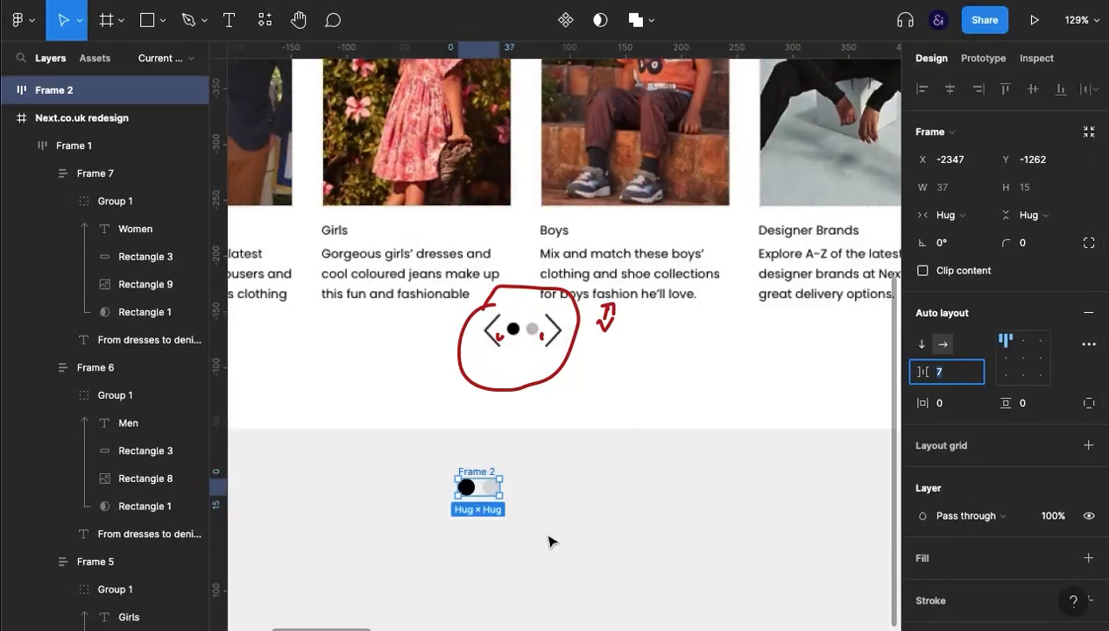
Fill the second circle with C1BDBC, sampled from the original grey pagination dot
click(500, 507)
click(502, 497)
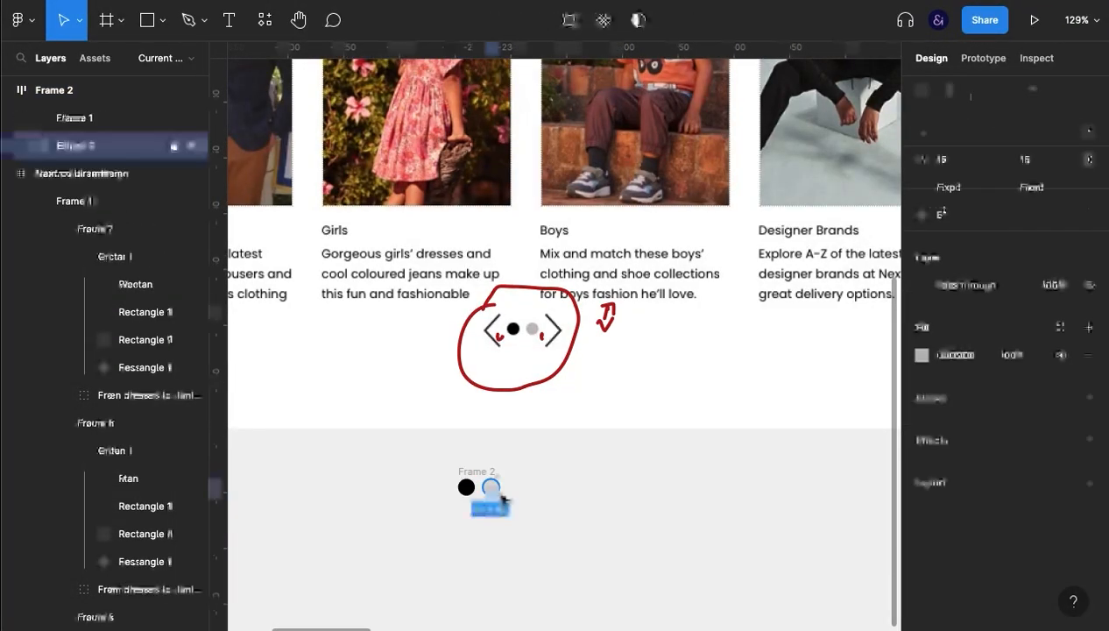
click(921, 355)
click(719, 445)
click(536, 332)
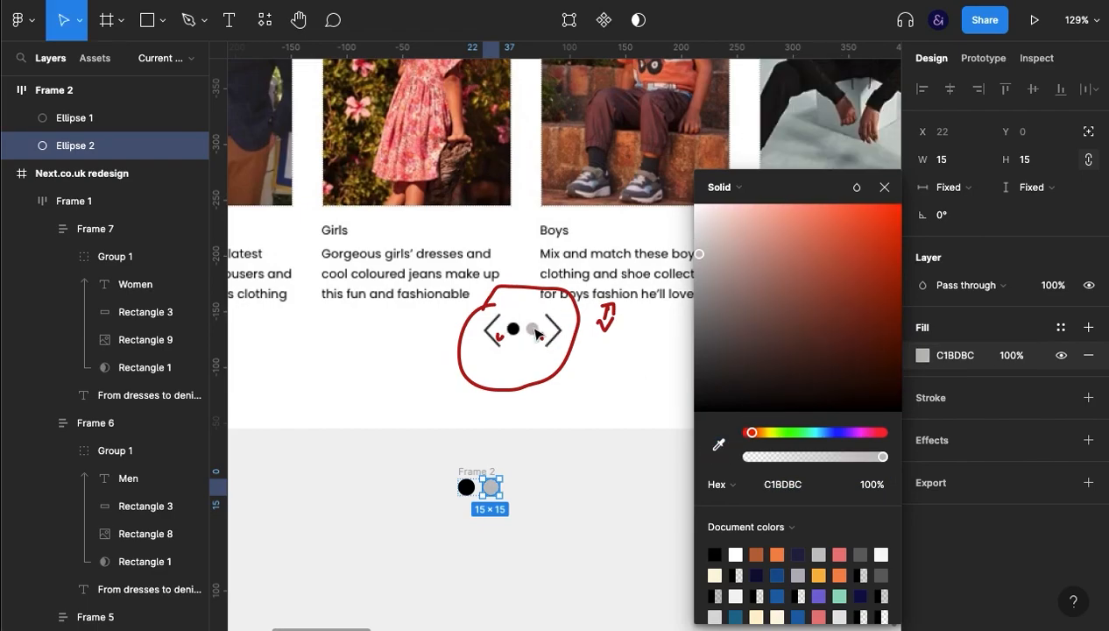
click(887, 190)
Try opacities of 70% and 60% on the second circle and set it to 40%
click(495, 498)
click(490, 487)
key(7)
key(6)
key(4)
click(592, 540)
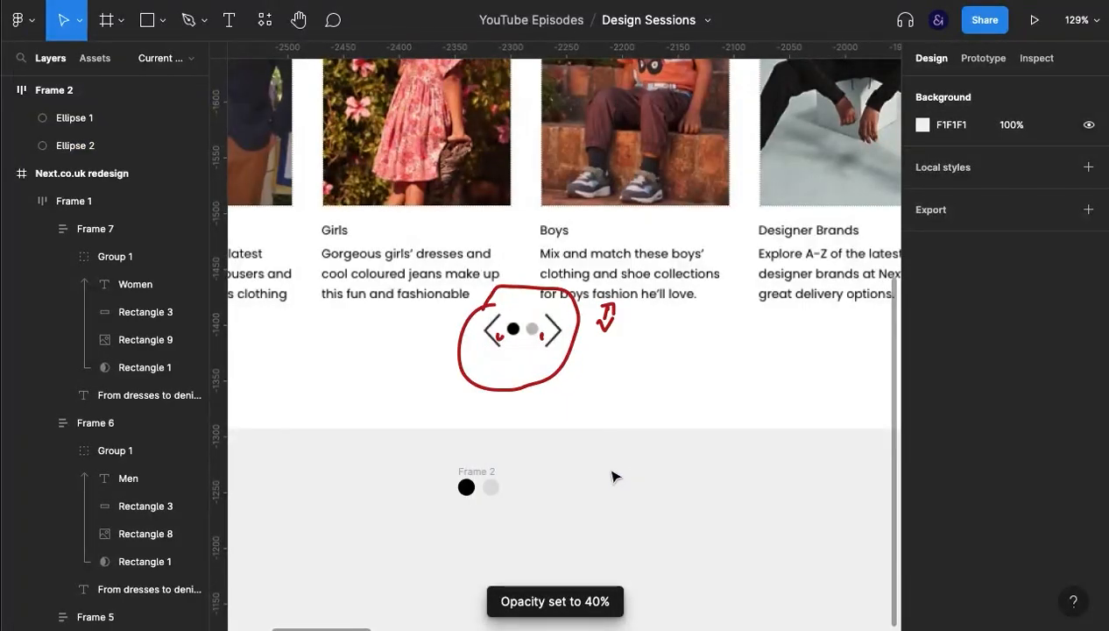
key(t)
click(525, 479)
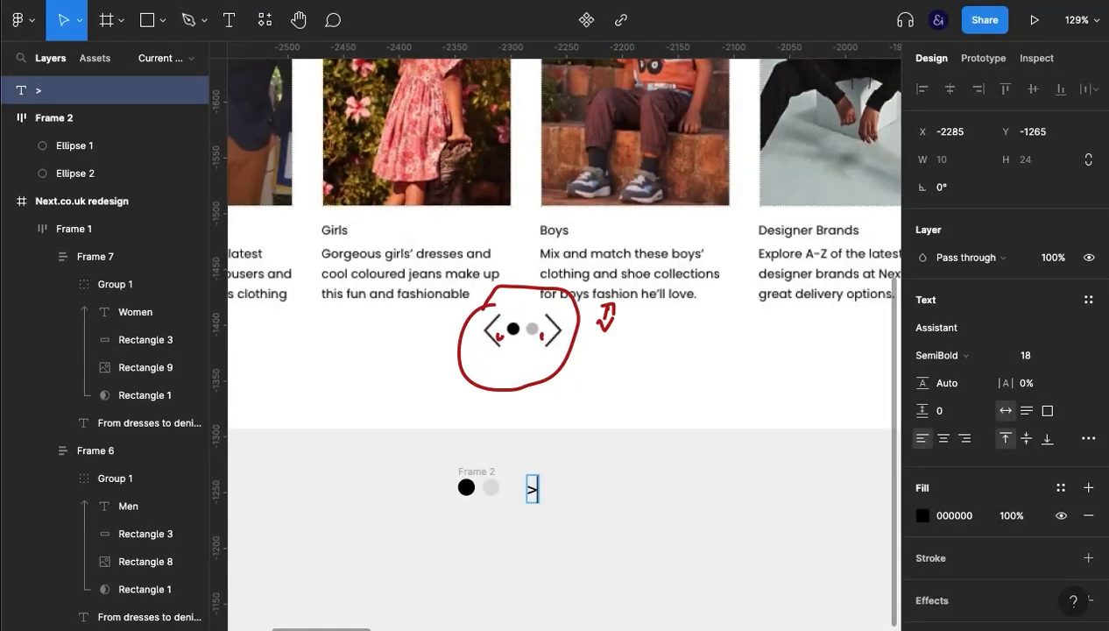
key(Escape)
key(Escape)
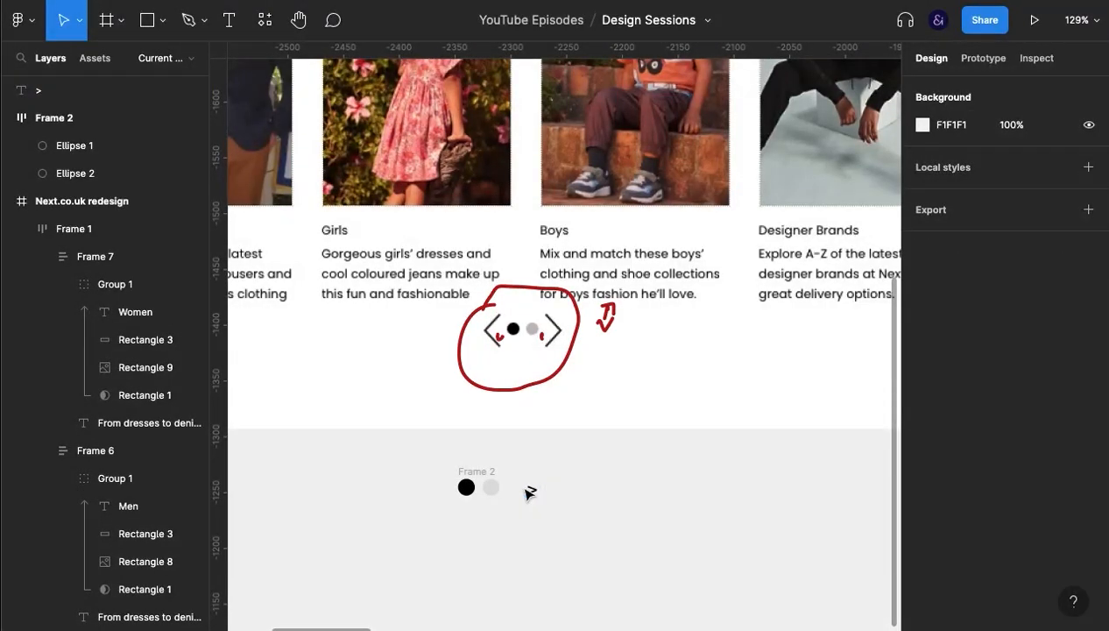
click(531, 493)
key(Delete)
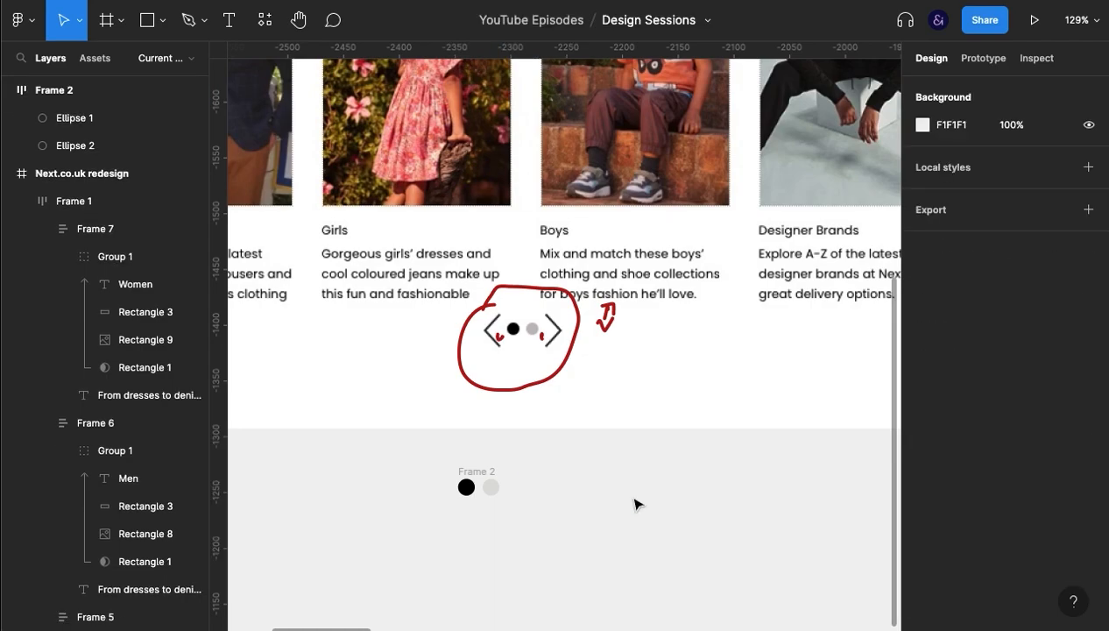
Draw a 21 × 21 square beside the circles and reshape it into a triangle by removing its bottom-right corner point
key(r)
drag(533, 478, 558, 502)
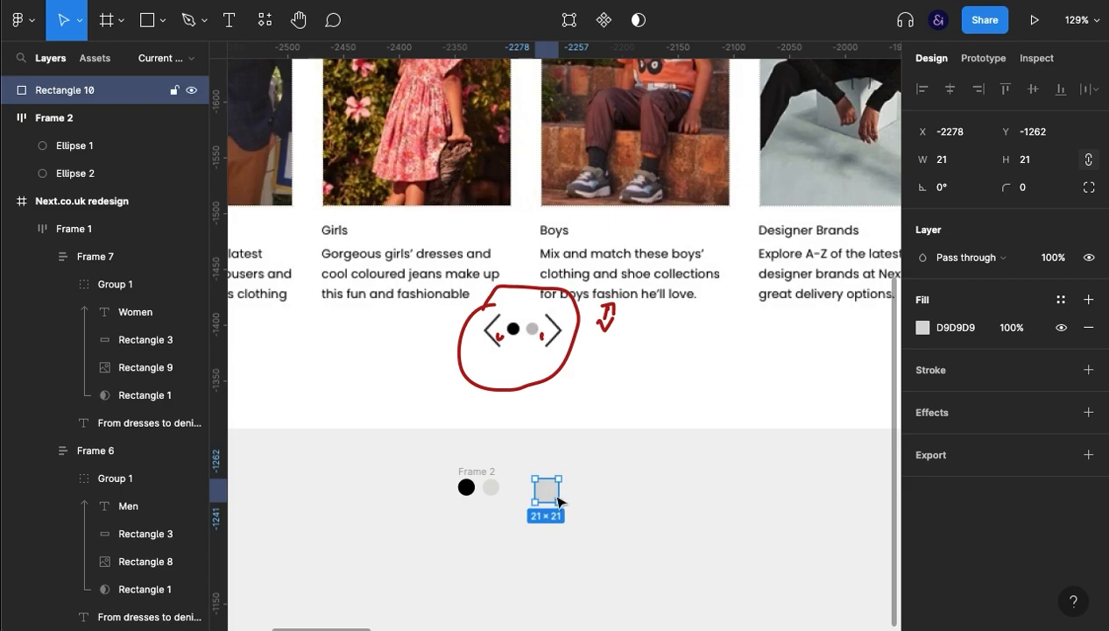
key(Return)
drag(558, 502, 534, 502)
key(Escape)
key(Escape)
click(545, 490)
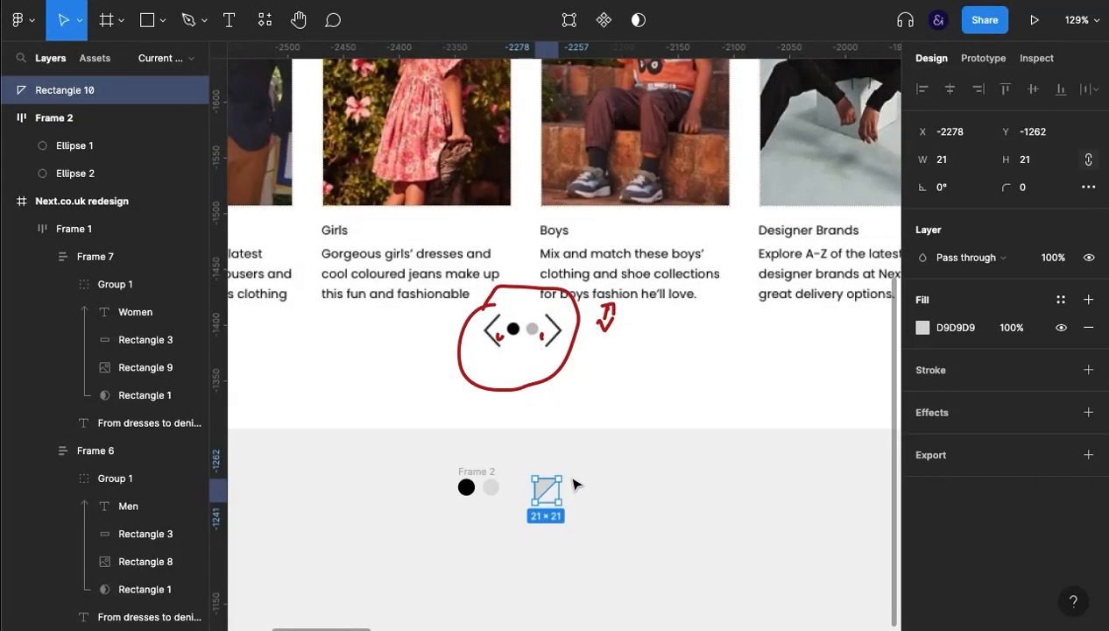
Rotate the triangle to -135° so it points right, and position it in line with the circles
drag(578, 491, 545, 517)
click(594, 525)
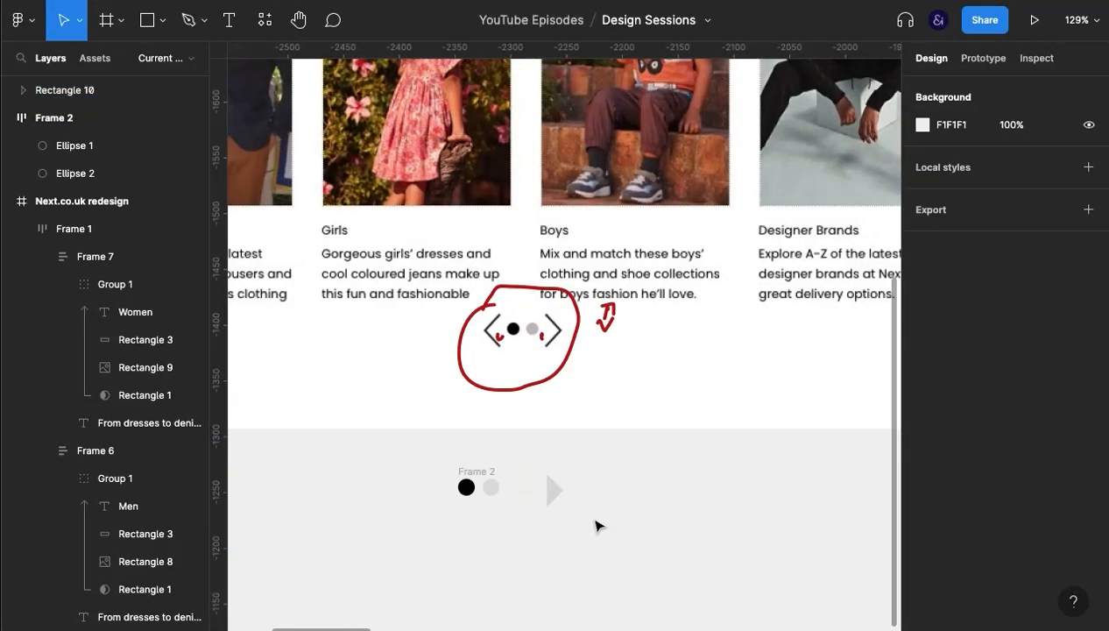
click(558, 498)
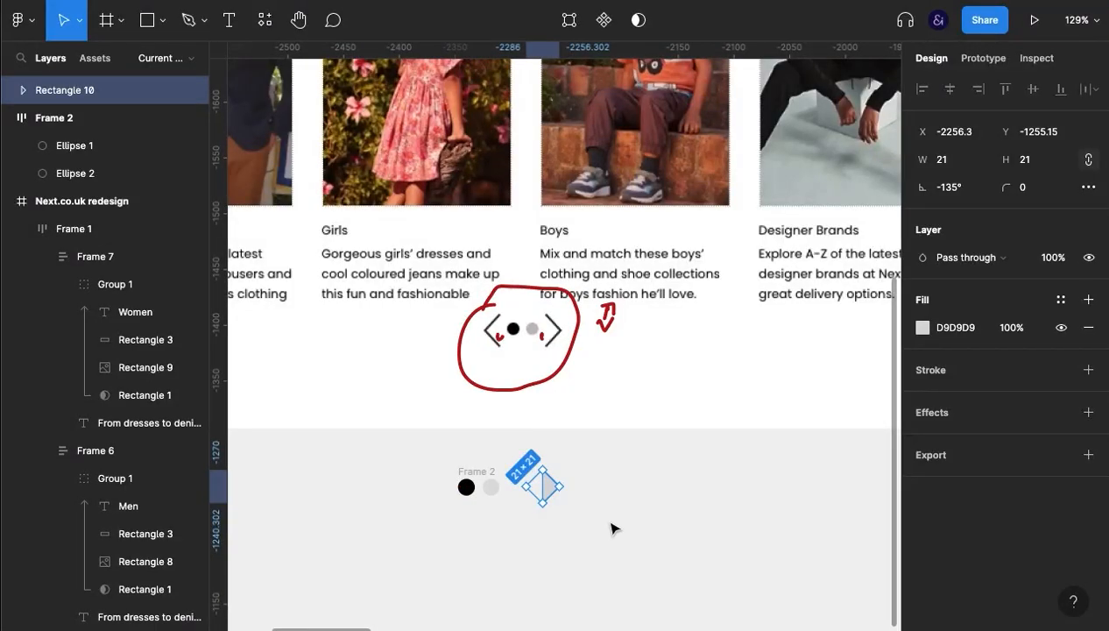
Duplicate the triangle, shift the copy 3 px to the left, and fill it with white FFFFFF sampled from the page
key(ctrl+d)
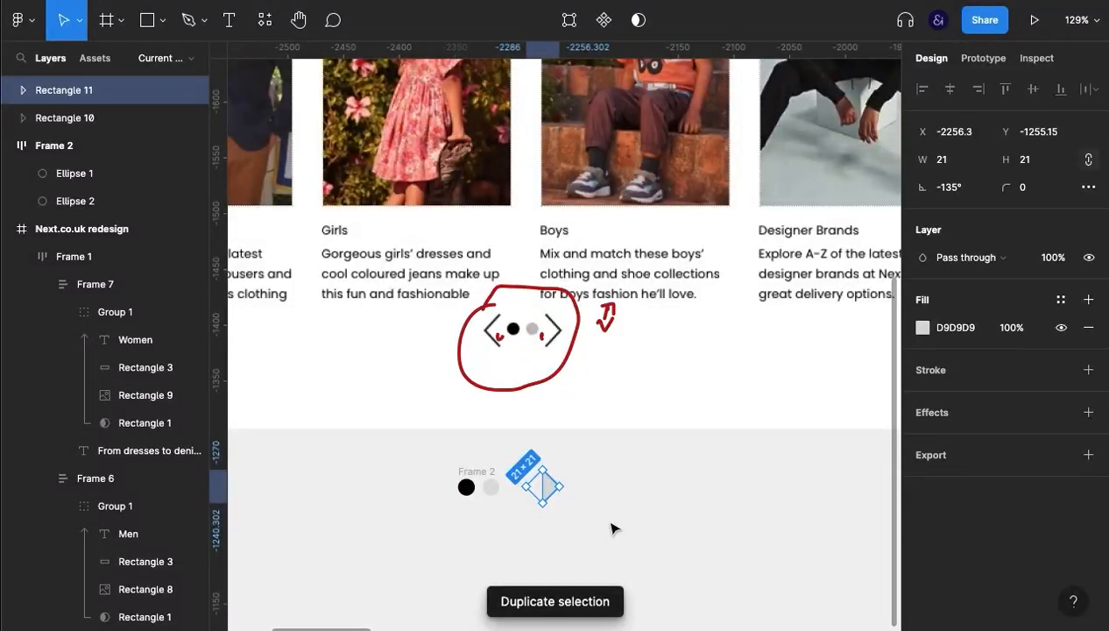
key(Left)
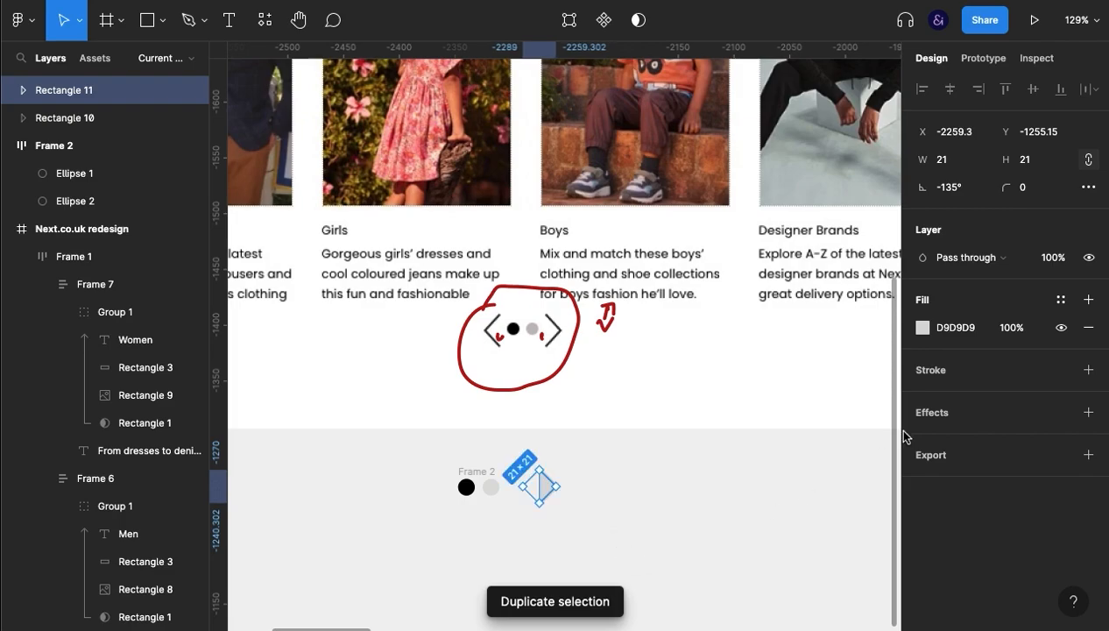
click(923, 326)
click(718, 443)
click(640, 398)
click(885, 187)
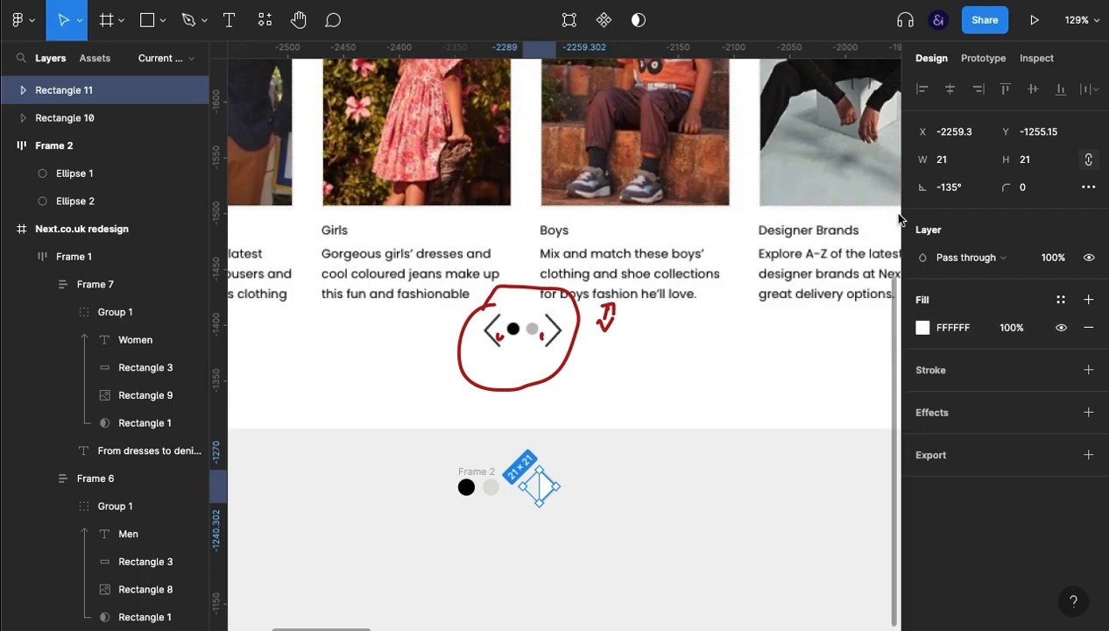
click(570, 510)
Fill the original triangle with black 000000, sampled from the first circle
click(92, 117)
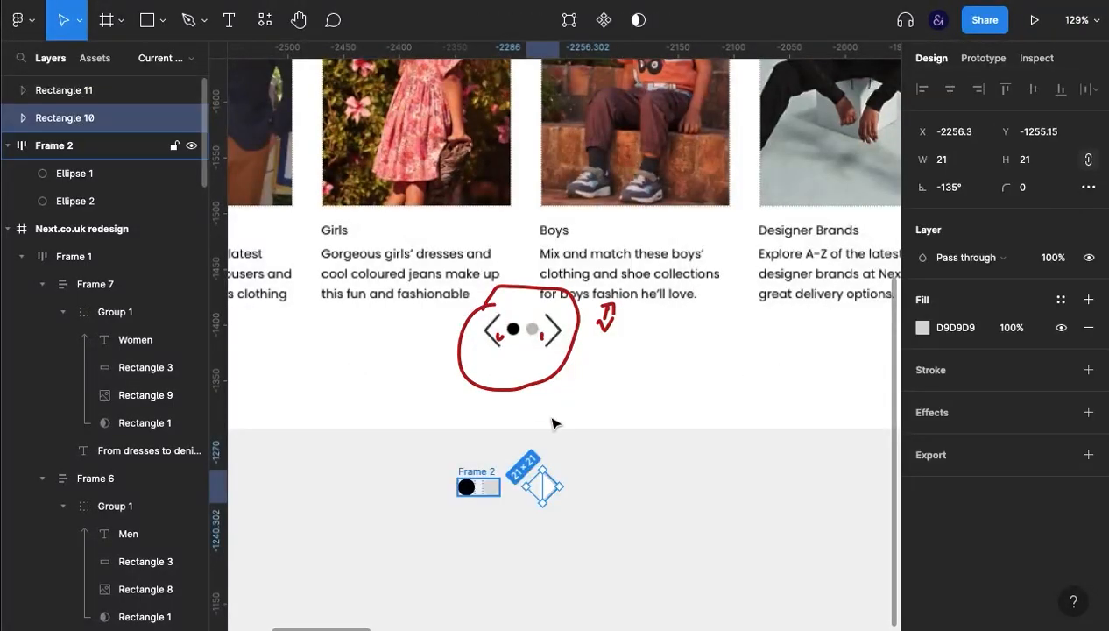
click(922, 327)
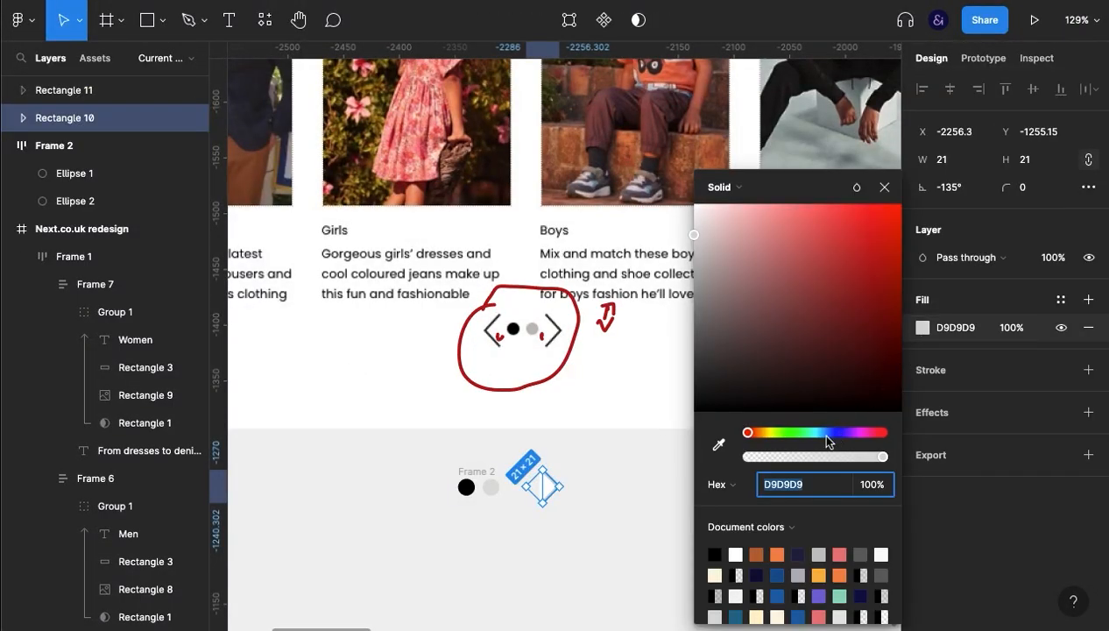
click(718, 446)
click(466, 487)
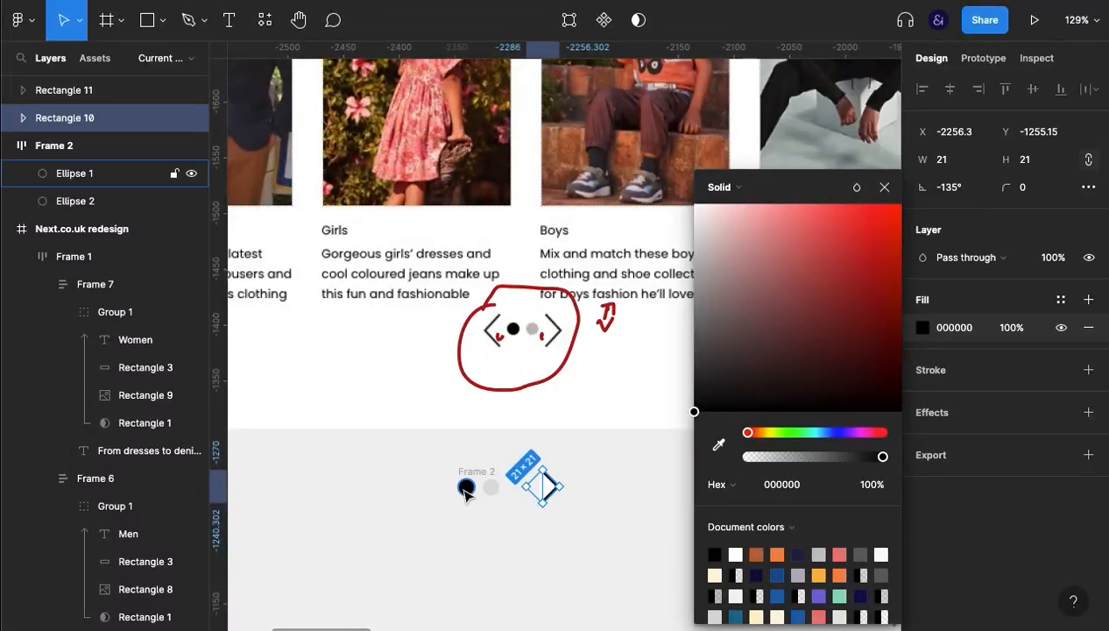
click(603, 569)
Nudge the white triangle 1 px back to the right to thin the arrow, and group it with the black triangle
click(543, 495)
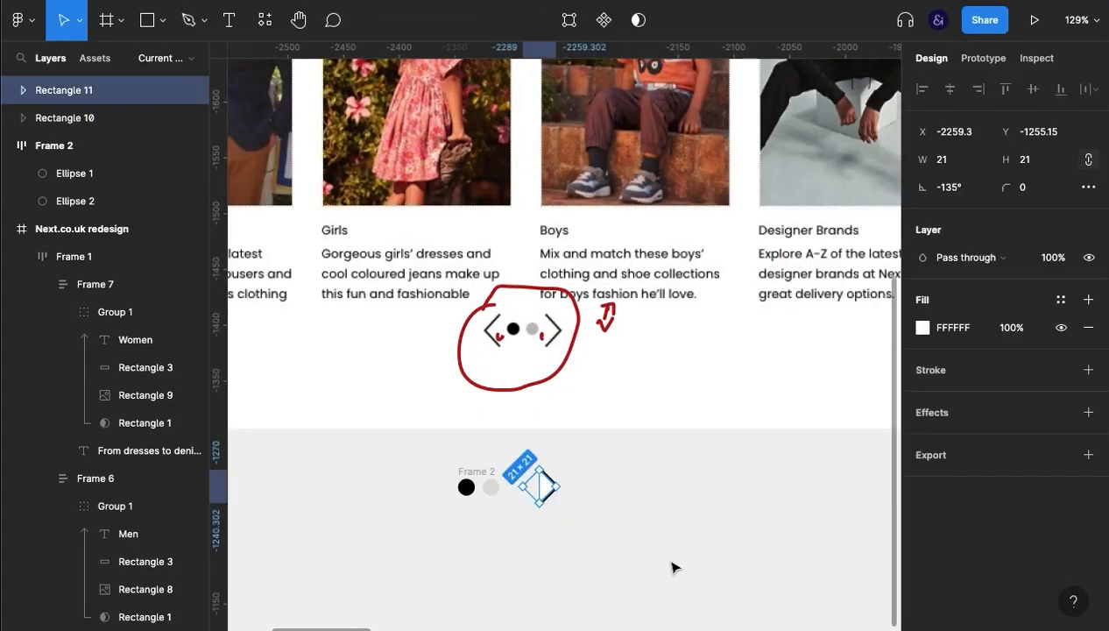
key(Right)
key(Left)
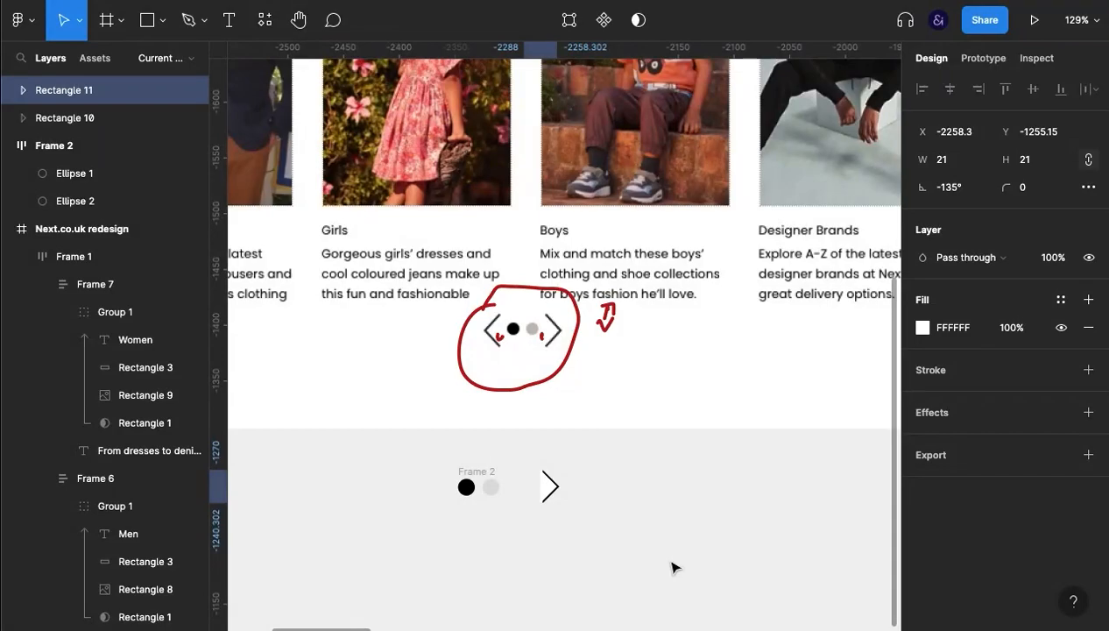
click(673, 567)
drag(566, 532, 525, 458)
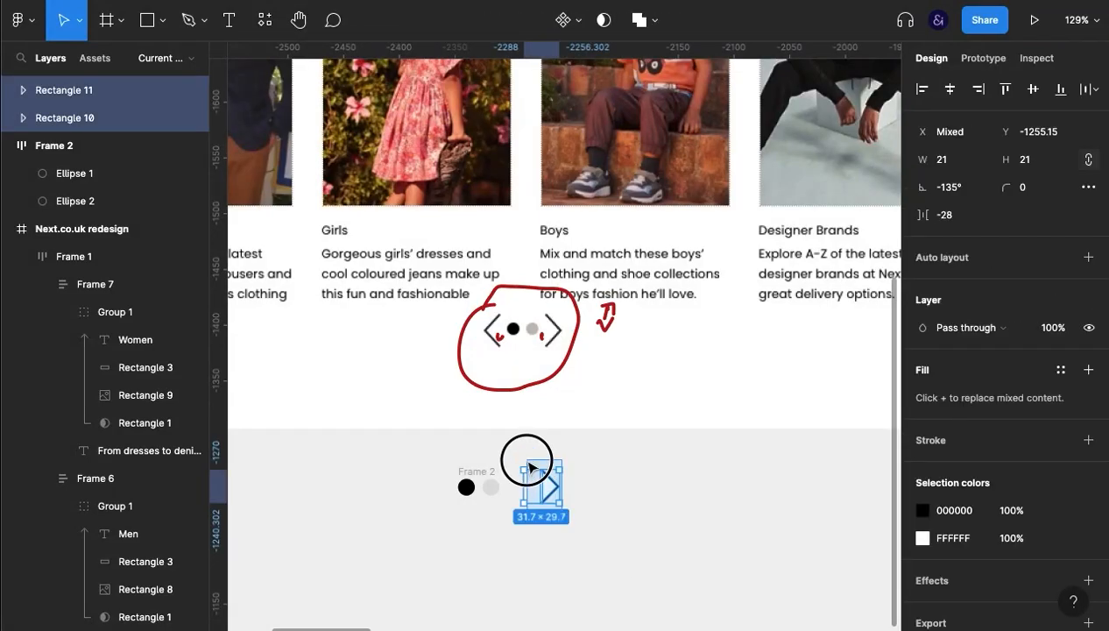
key(ctrl+g)
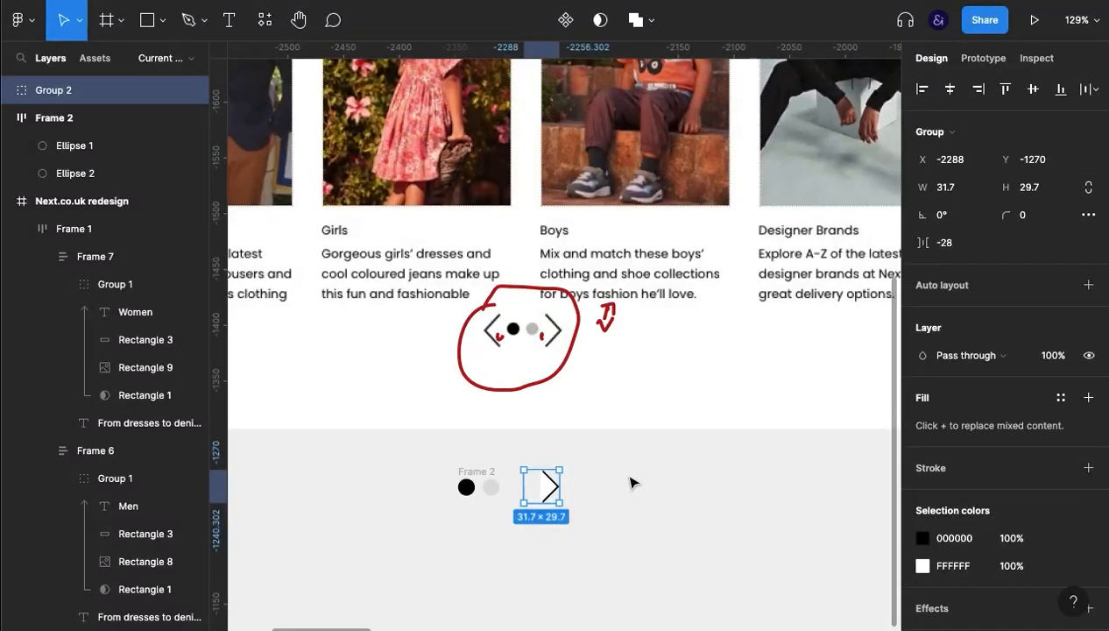
Duplicate the arrow group, place the copy pointing left on the circles' left side, and bring the right arrow closer to the circles
key(ctrl+d)
drag(550, 484, 438, 499)
click(435, 520)
drag(549, 487, 524, 488)
click(561, 527)
drag(567, 524, 444, 466)
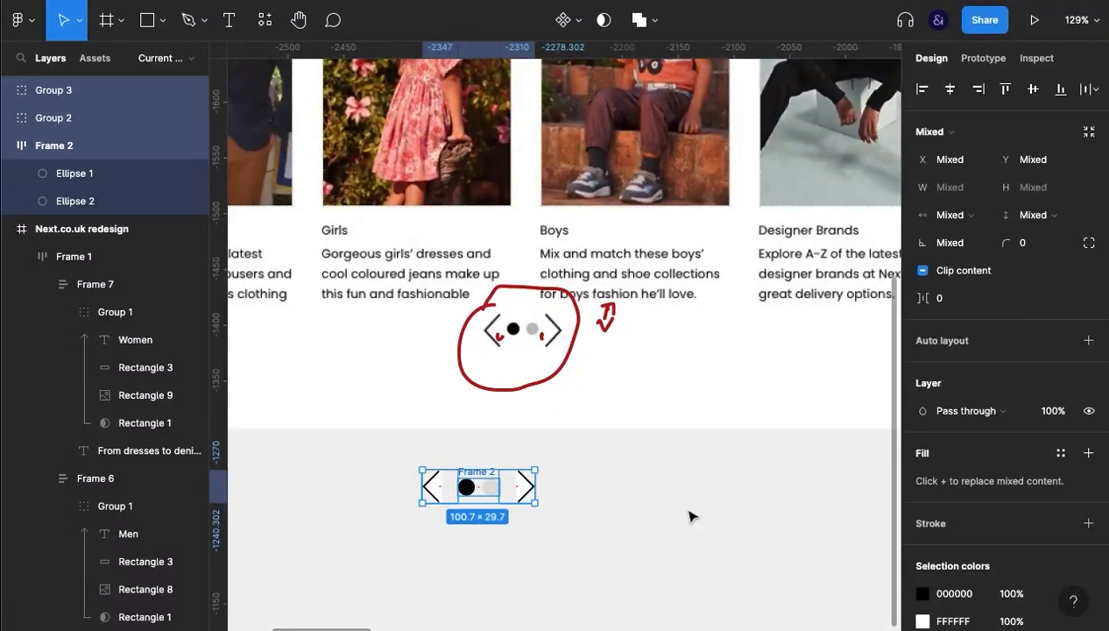
click(689, 517)
Resize both pagination circles to 11 × 11
click(467, 487)
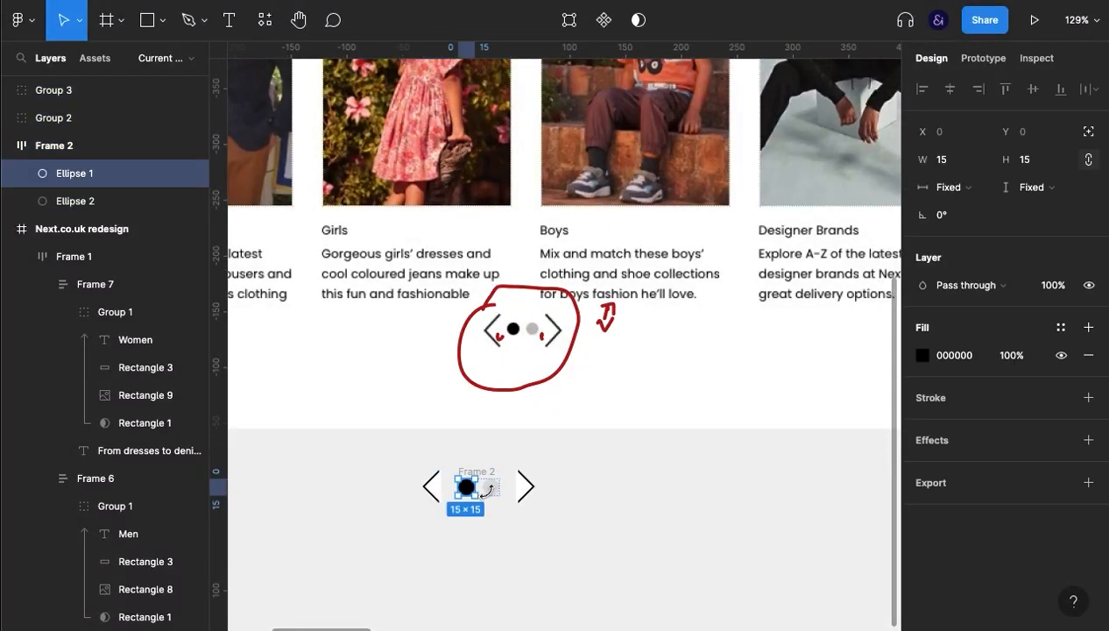
shift+click(491, 493)
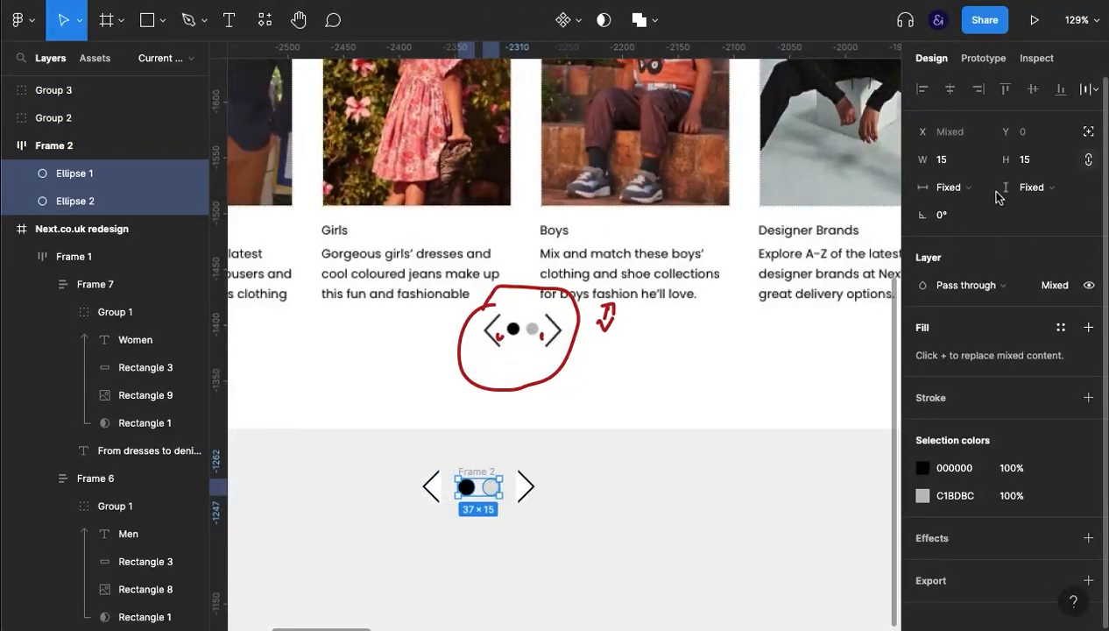
click(1036, 159)
text(11)
key(Return)
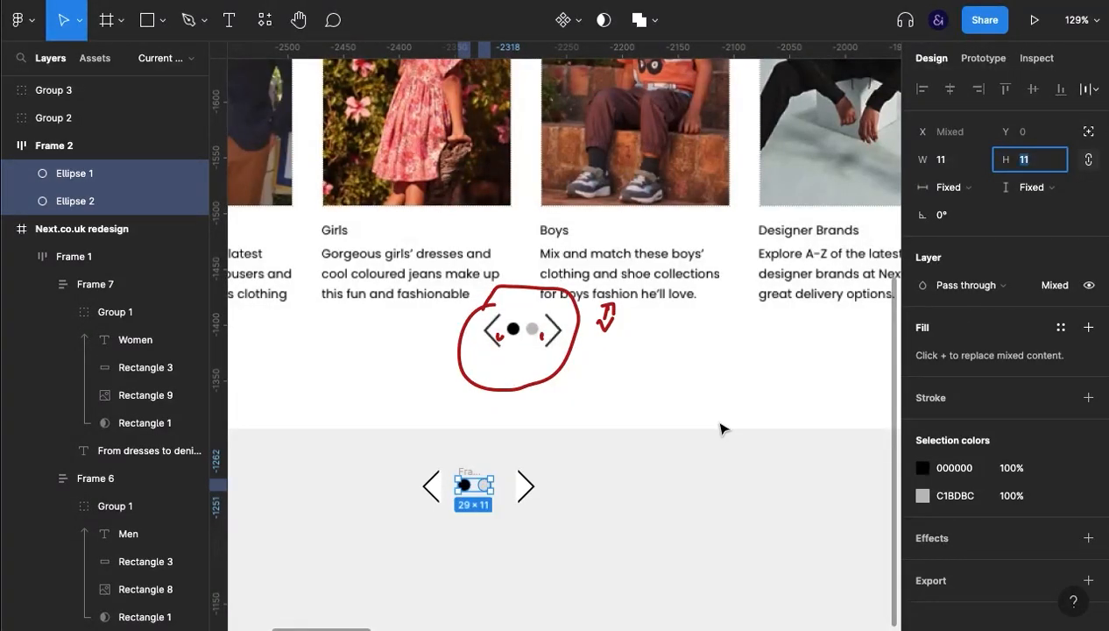
click(624, 526)
Scale both arrows down together to an overall size of about 78 × 23
click(530, 493)
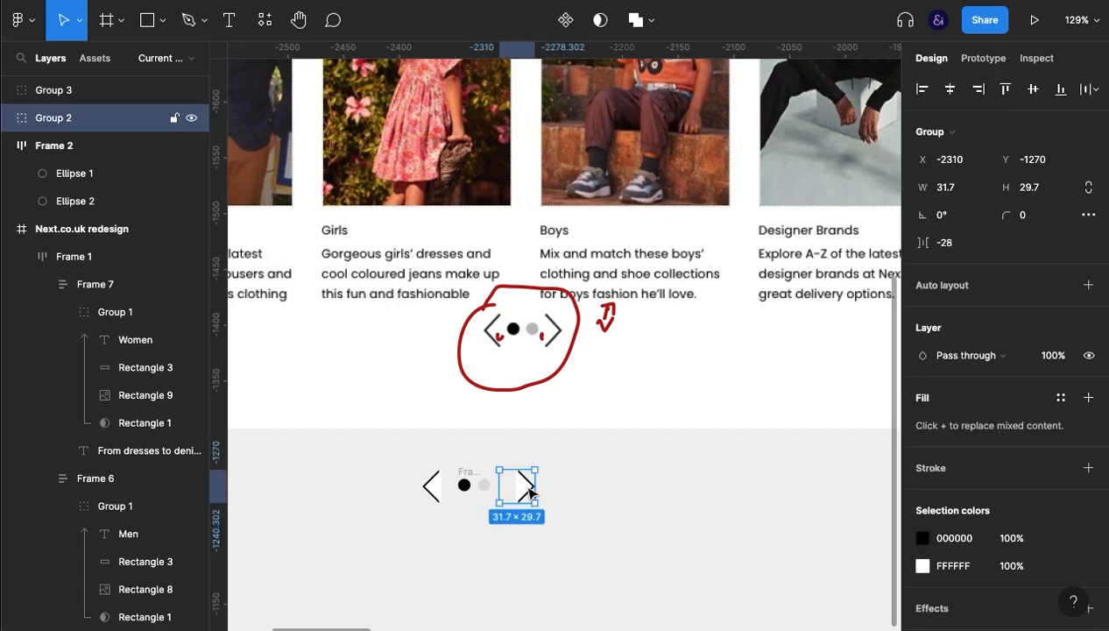
shift+click(429, 487)
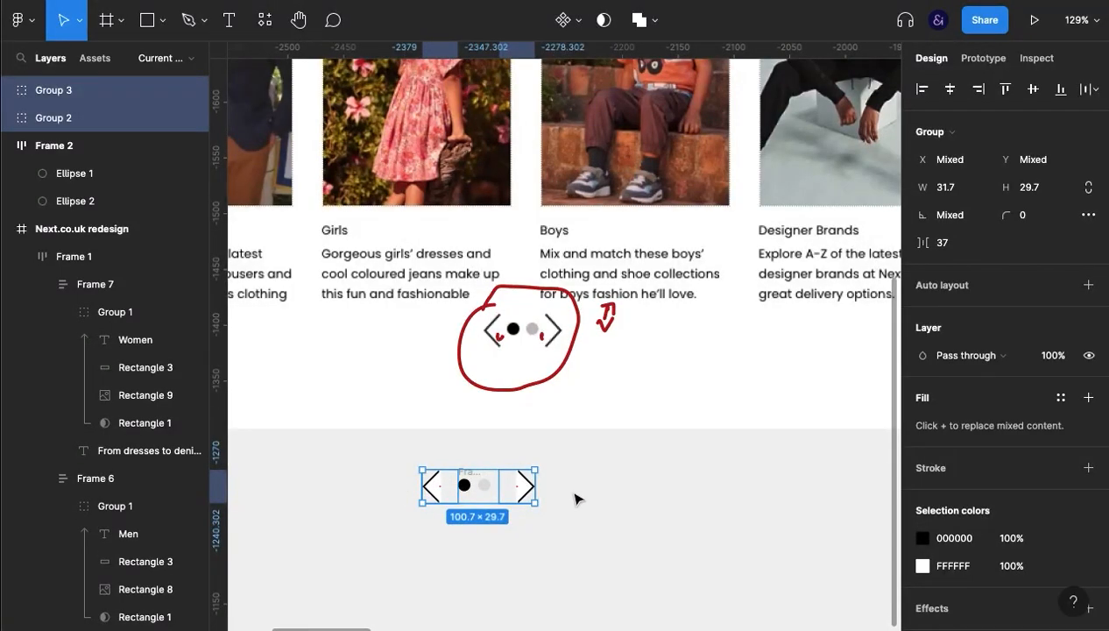
key(k)
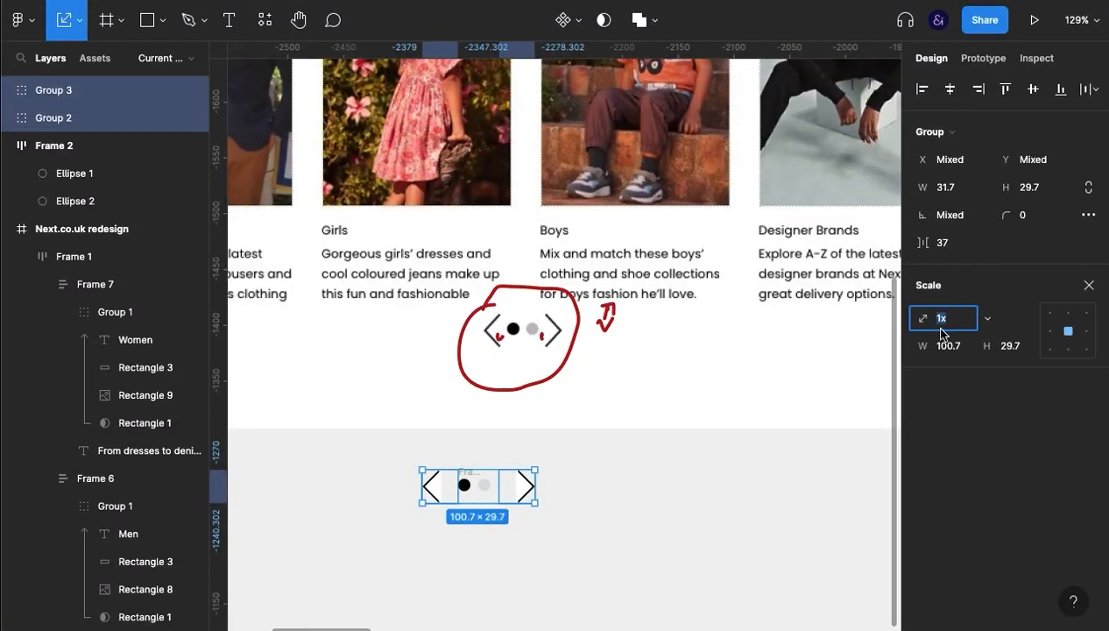
drag(535, 503, 508, 477)
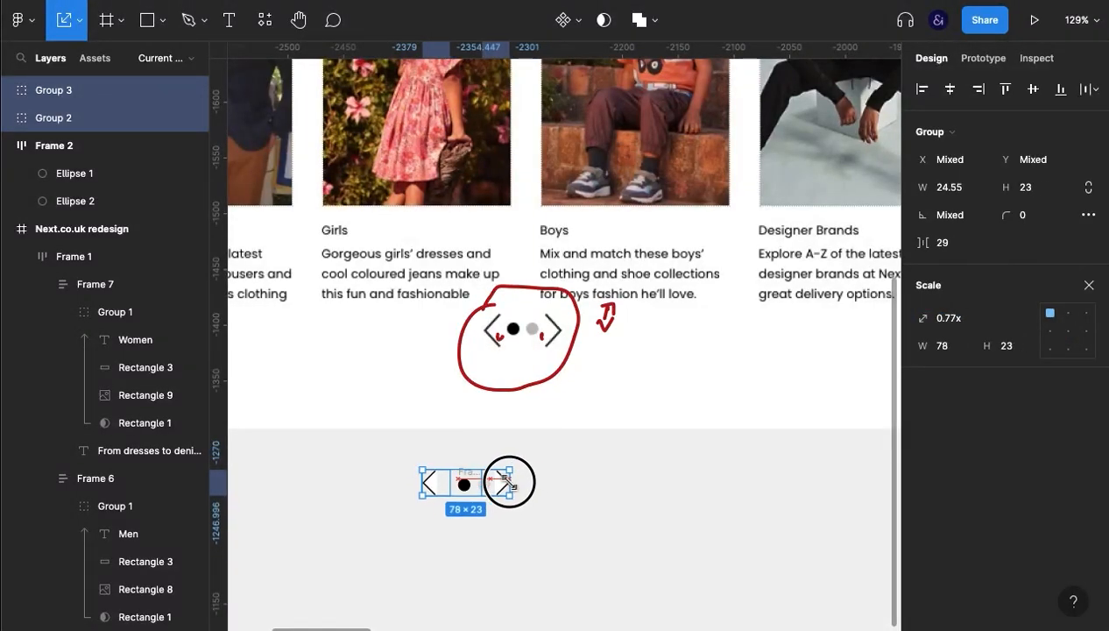
click(597, 535)
Shift both arrows 7 px right and 2 px down so they sit evenly around the circles
click(506, 483)
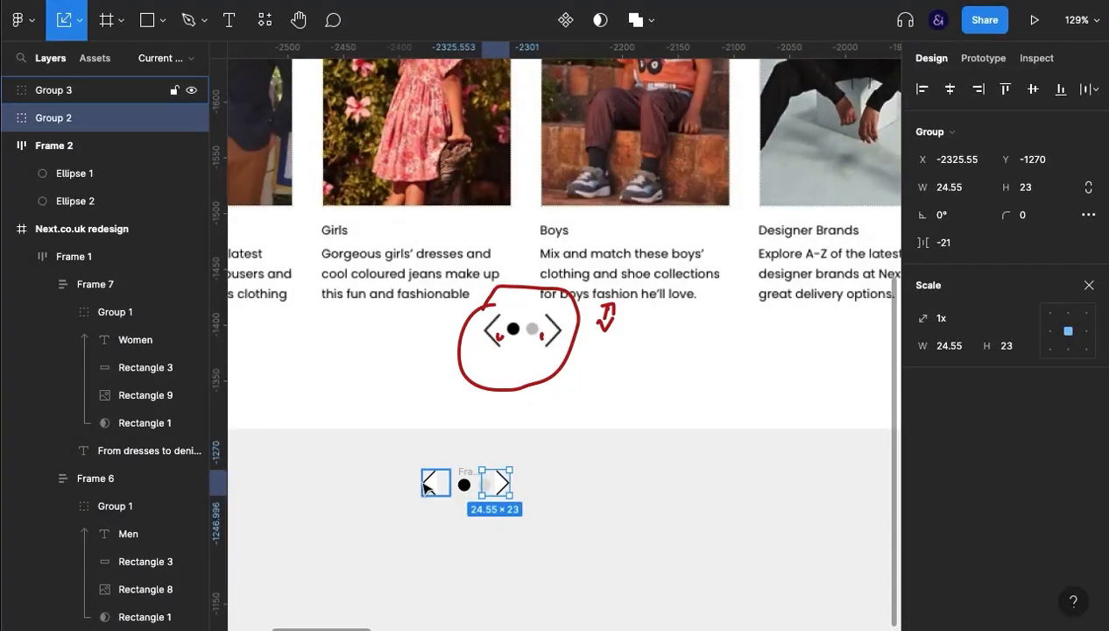
shift+click(428, 482)
key(Right)
key(Right)
key(Right)
key(Right)
key(Right)
key(Right)
key(Down)
key(Down)
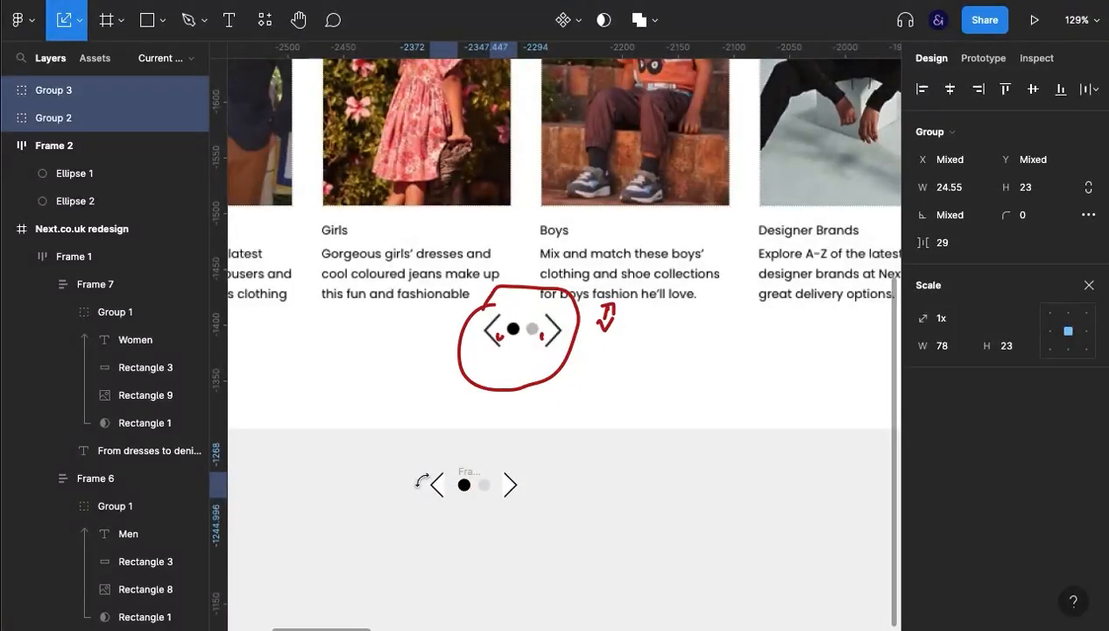
Group the arrows with the circles and name the group Carousel actions
click(393, 453)
drag(366, 457, 600, 539)
key(ctrl+g)
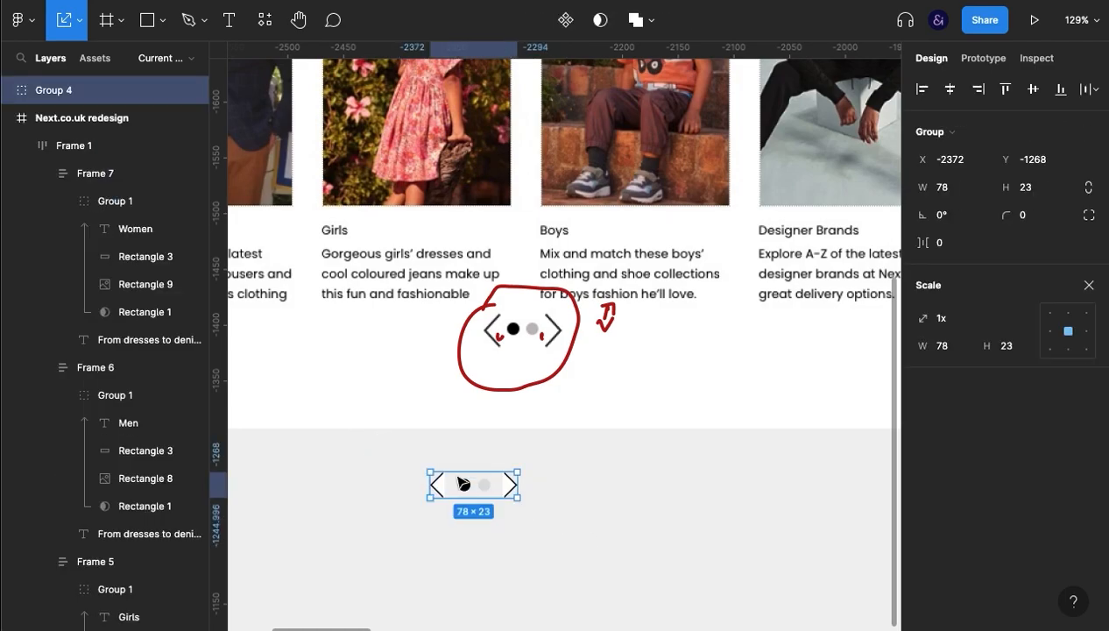
double_click(57, 91)
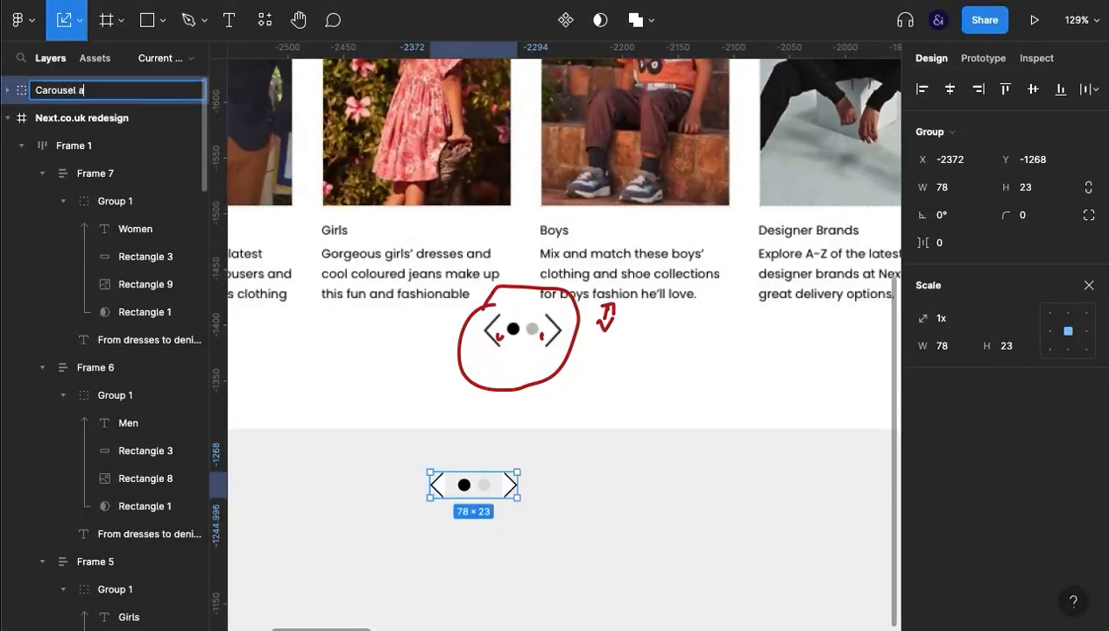
key(Return)
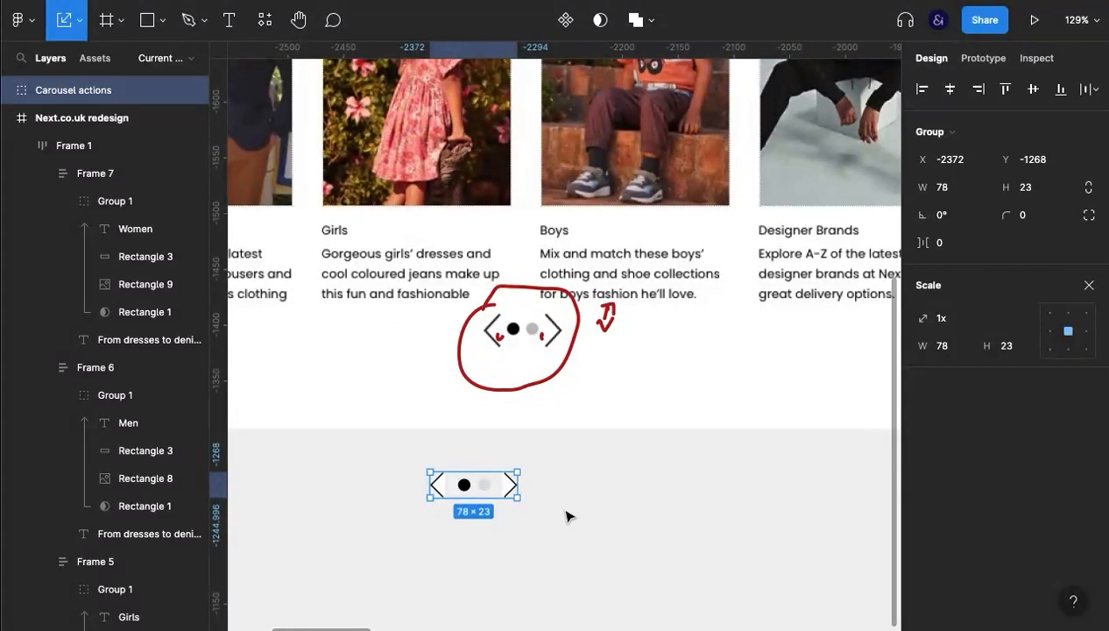
Move the Carousel actions group into the first Next.co.uk redesign frame below the tiles and centre it horizontally
scroll(618, 486, down, 5)
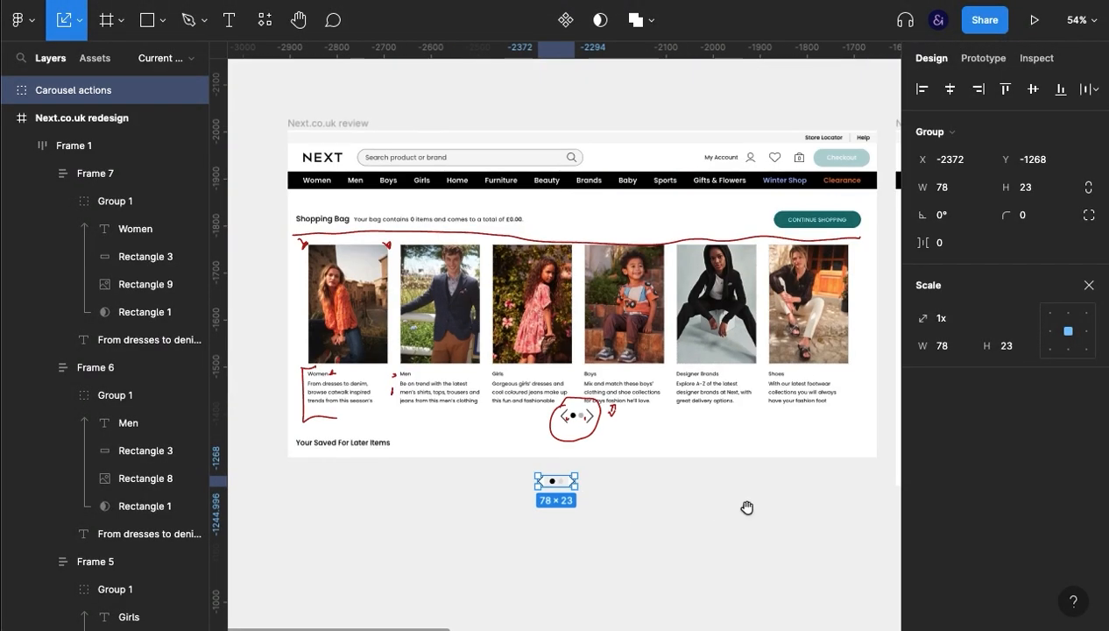
drag(747, 508, 515, 527)
drag(333, 506, 569, 537)
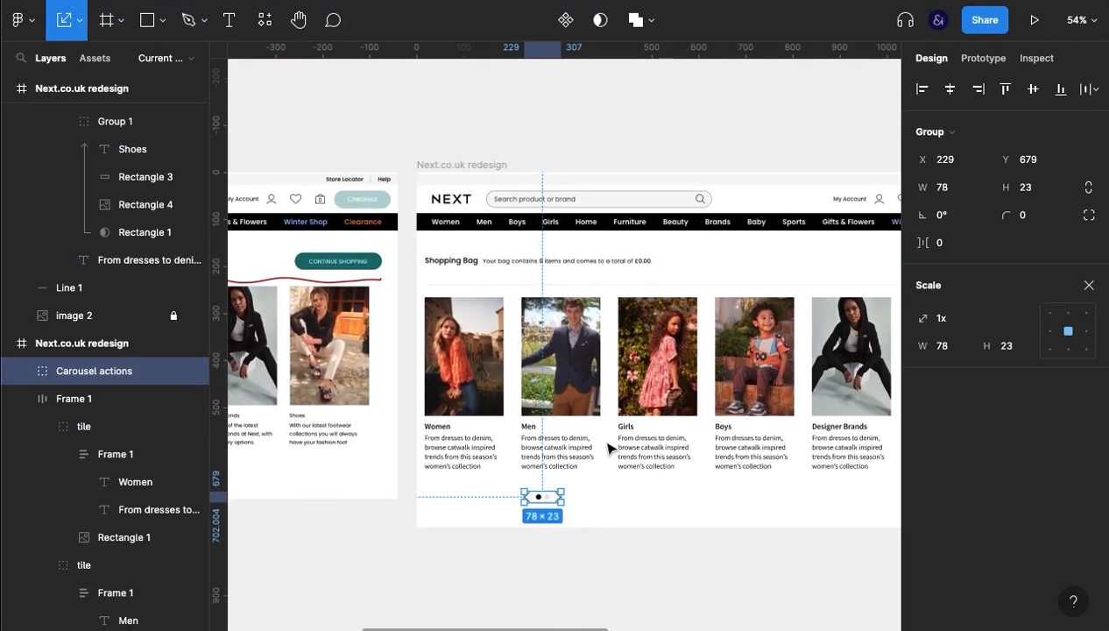
click(951, 88)
Move the alternative redesign frame with overlaid titles further right, away from the first redesign frame
drag(744, 402, 424, 384)
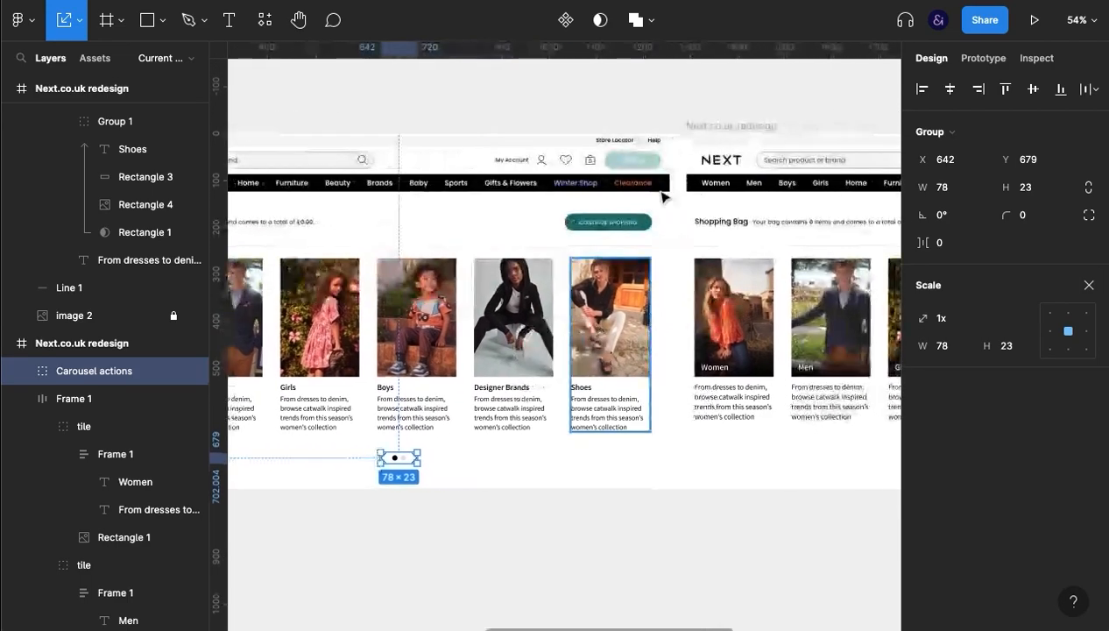
click(782, 127)
drag(783, 127, 789, 127)
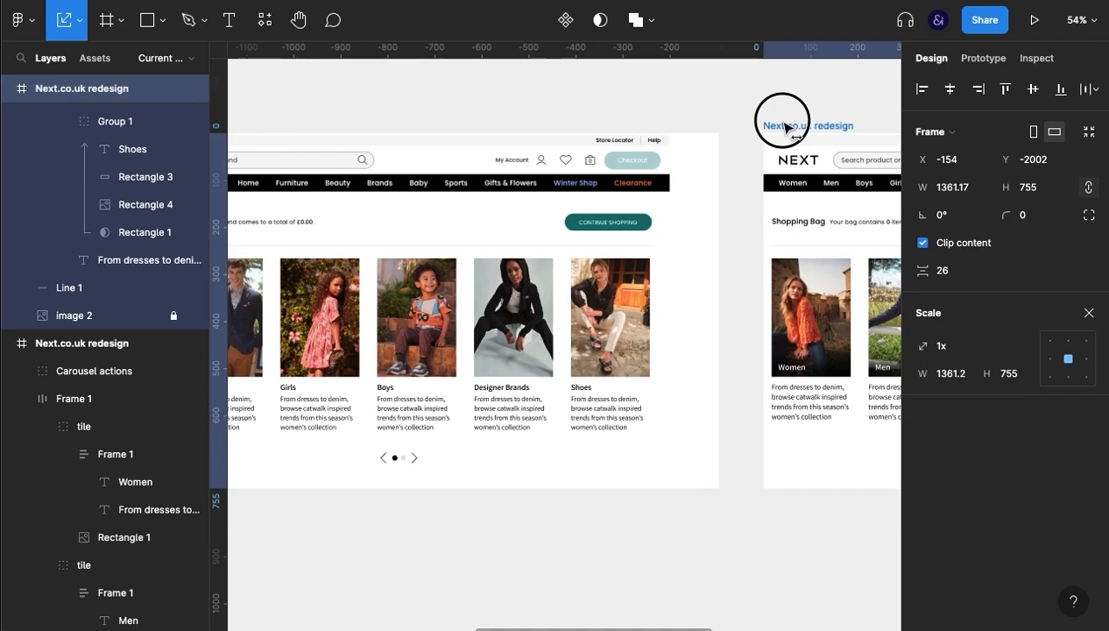
click(668, 211)
Narrow the first redesign frame to a width of 1257 without scaling its contents, so it ends at the header's right edge
drag(579, 231, 825, 228)
scroll(824, 226, right, 5)
scroll(599, 269, up, 3)
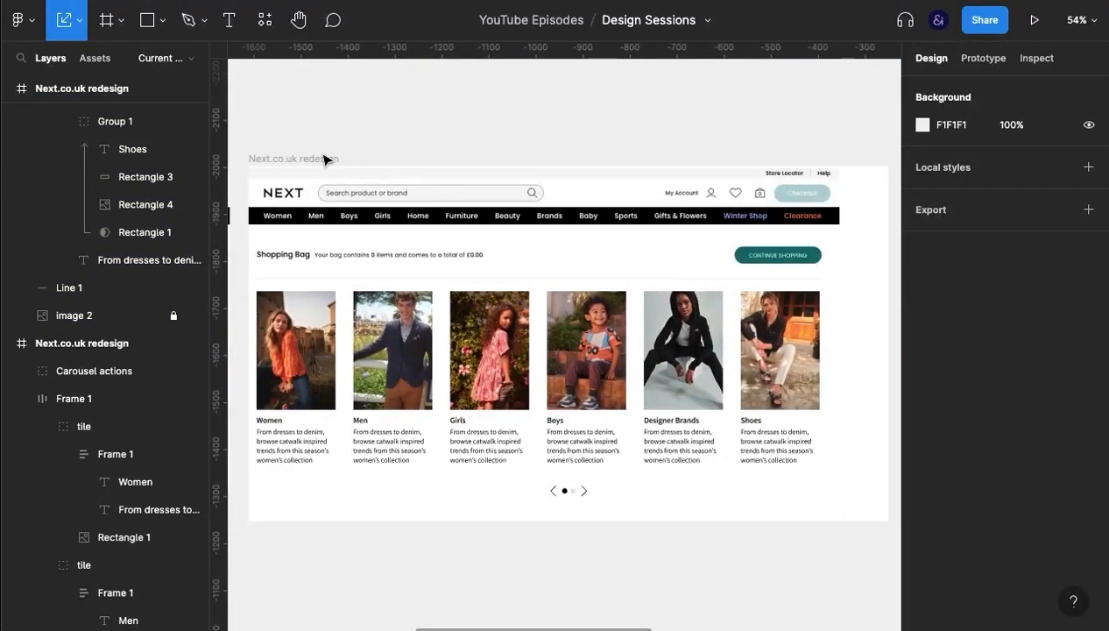
click(290, 159)
drag(891, 299, 839, 299)
key(ctrl+z)
key(v)
click(891, 350)
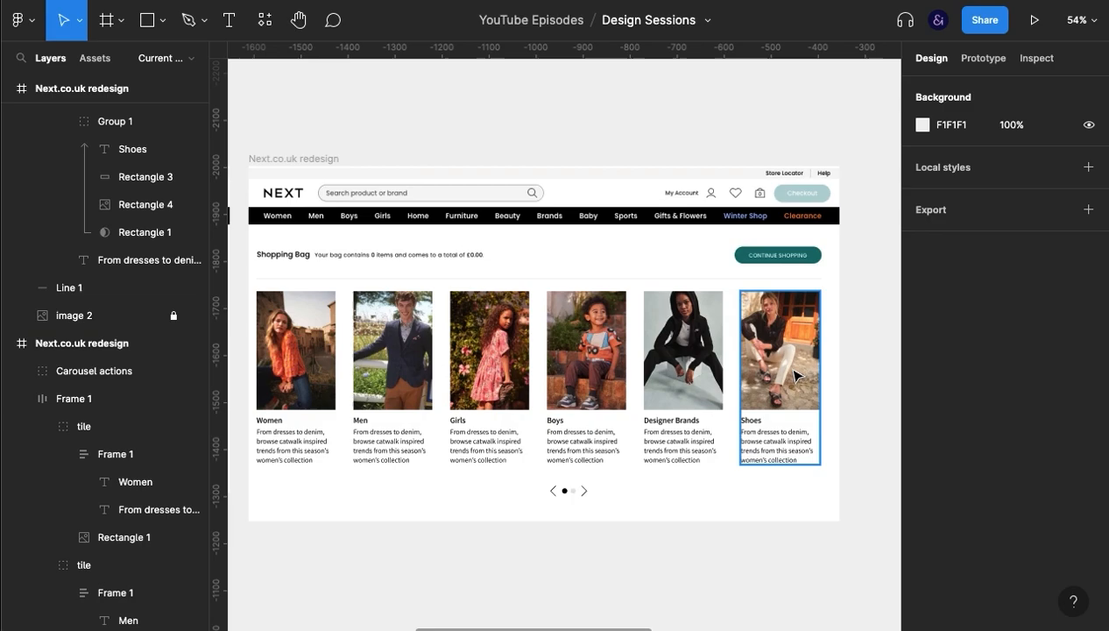
Centre the Carousel actions group horizontally again within the narrowed redesign frame
click(587, 489)
click(334, 159)
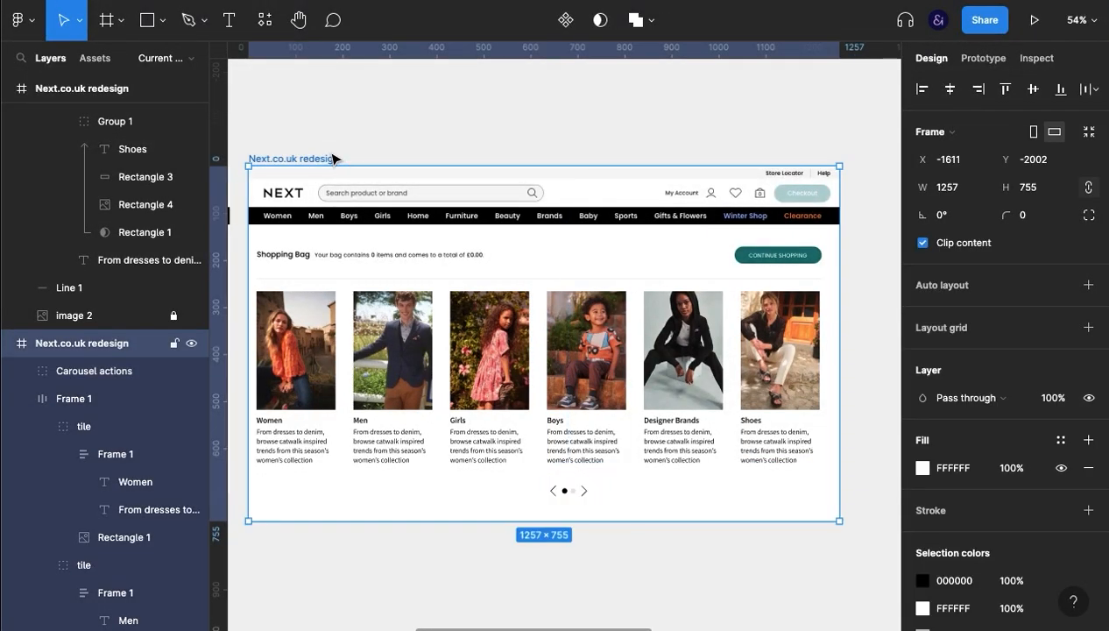
click(563, 491)
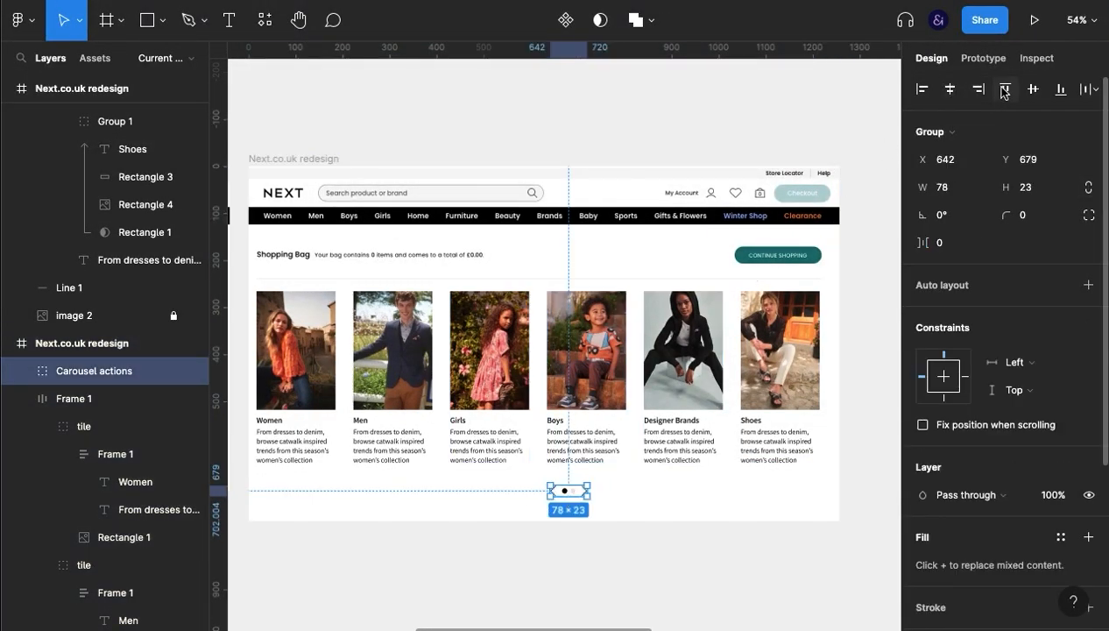
click(950, 89)
click(617, 564)
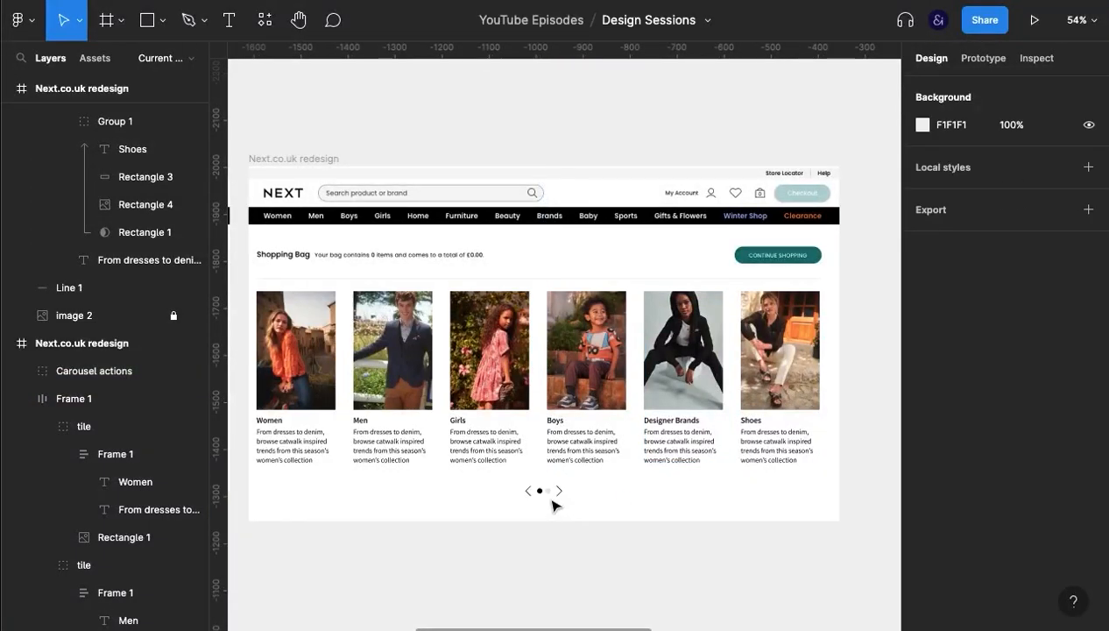
Apply horizontal auto layout to the Carousel actions group
scroll(554, 505, up, 3)
scroll(555, 506, up, 5)
click(552, 487)
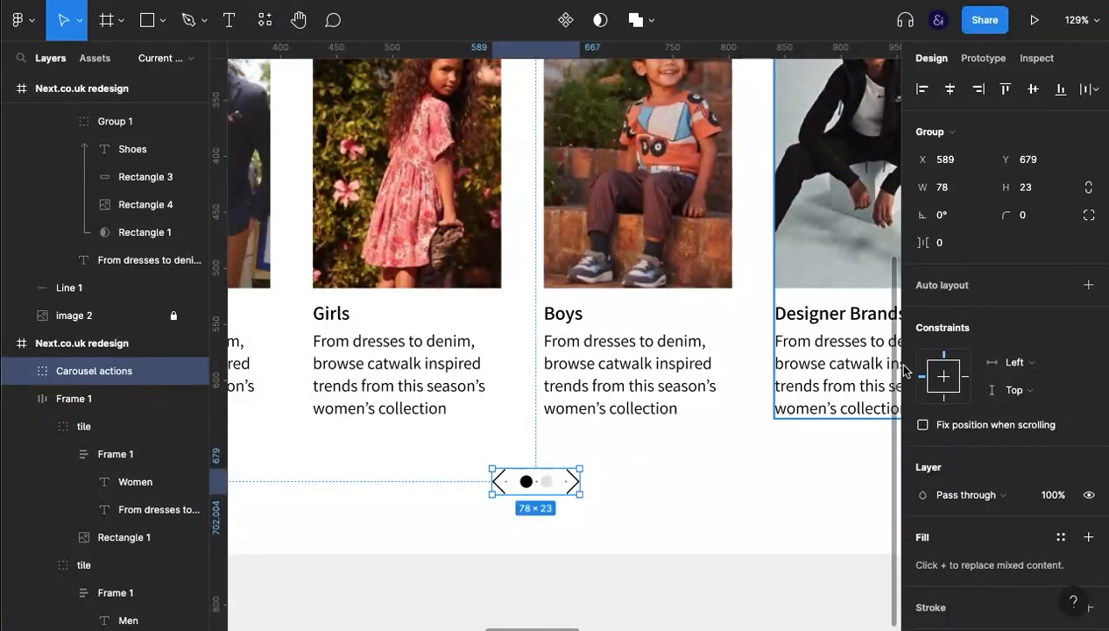
key(shift+a)
click(693, 500)
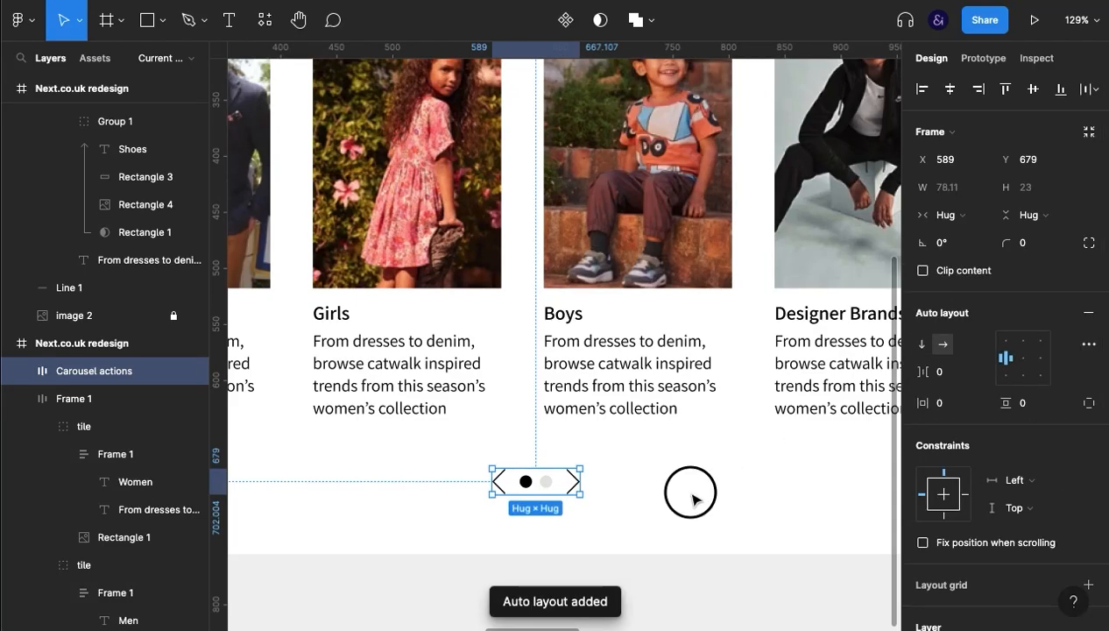
click(567, 488)
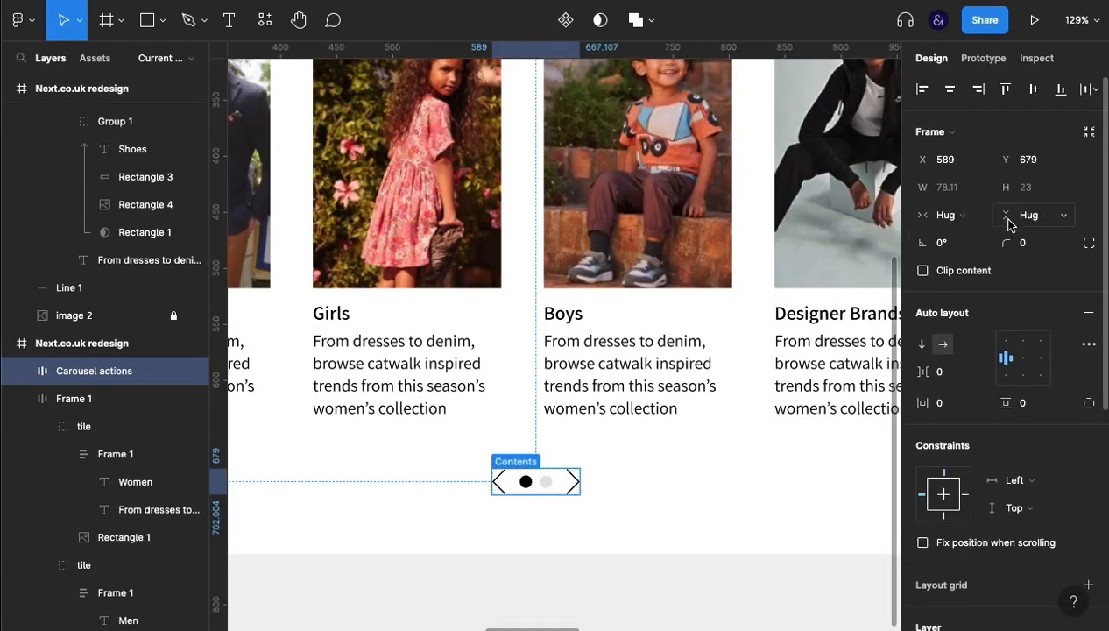
Set the Carousel actions auto layout to Space between and widen the group to 104 so the arrows sit further from the dots
click(1089, 343)
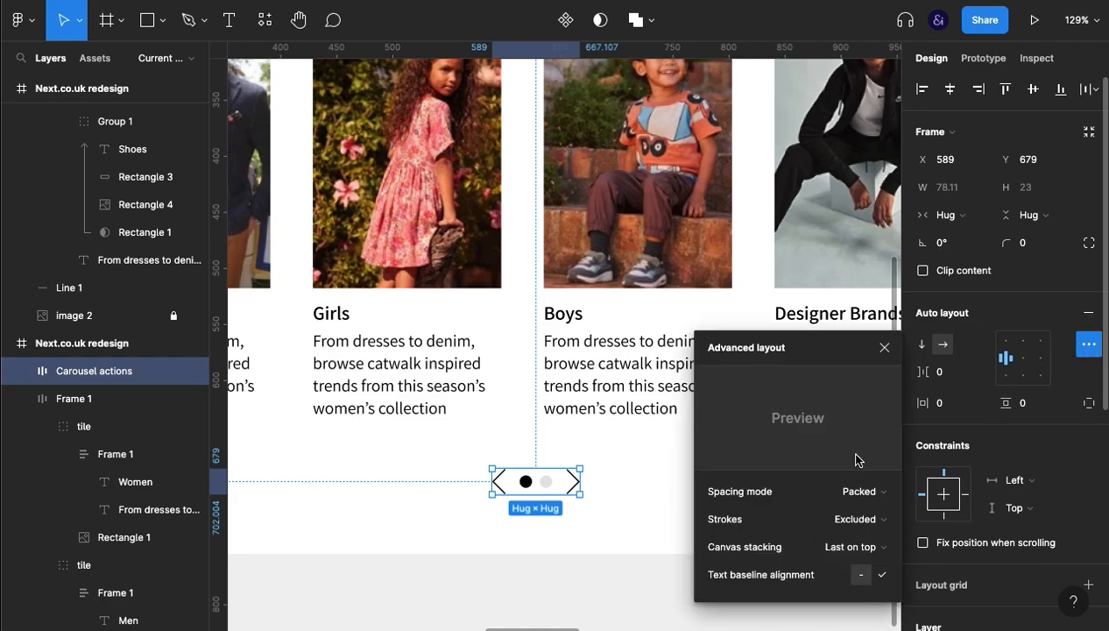
click(859, 491)
click(849, 512)
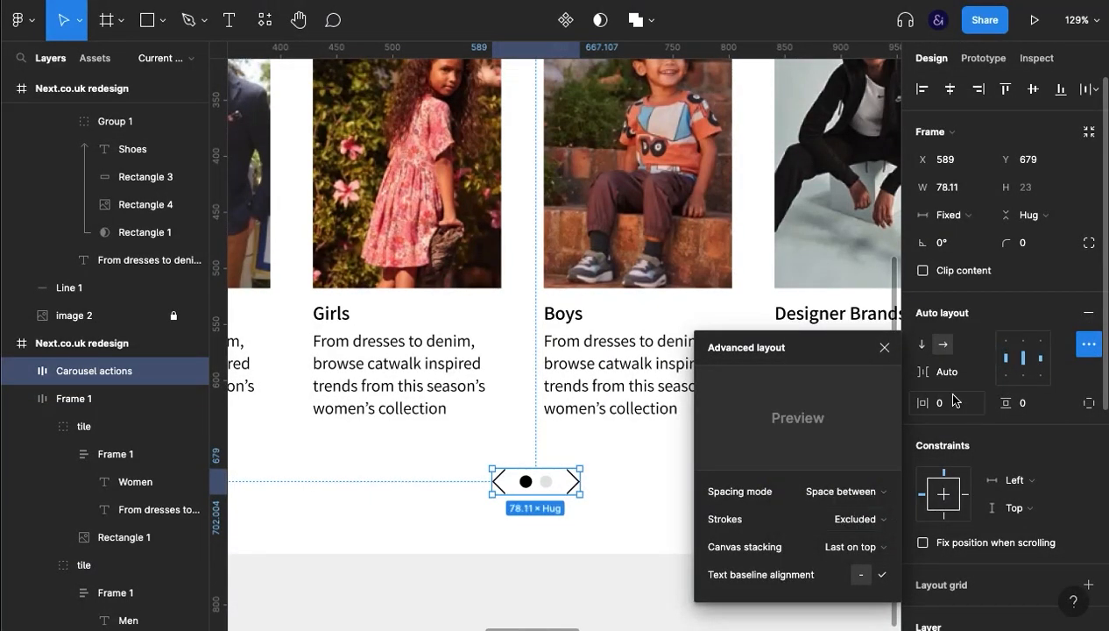
click(885, 351)
drag(580, 480, 595, 482)
click(663, 547)
Set the auto layout gap between the two carousel dots to 13
click(533, 479)
click(536, 481)
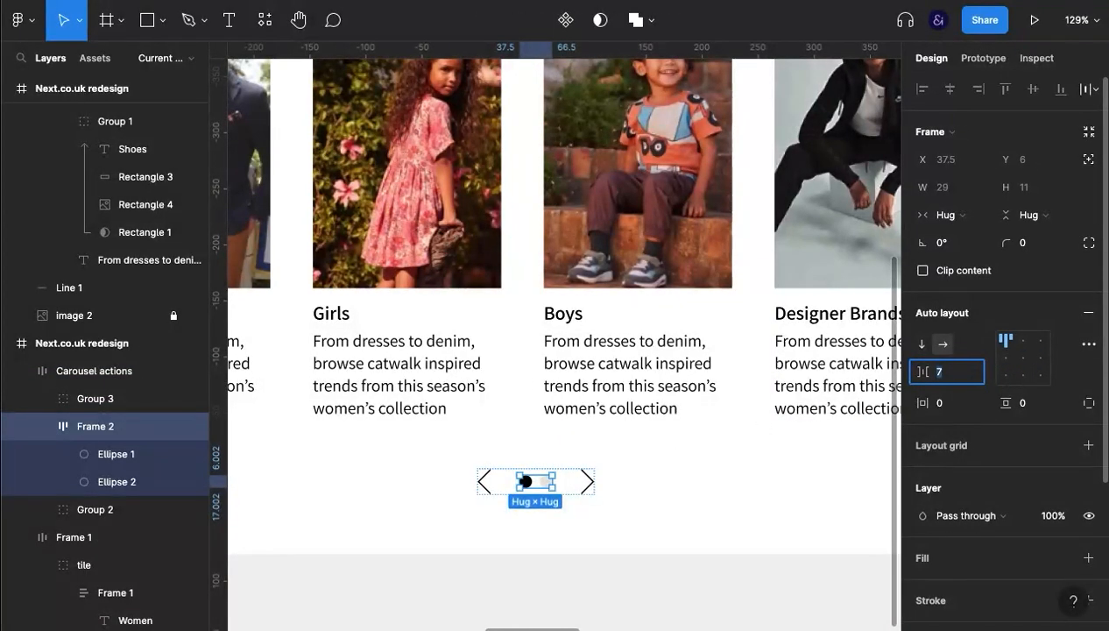
key(Up)
key(Up)
key(Up)
key(Up)
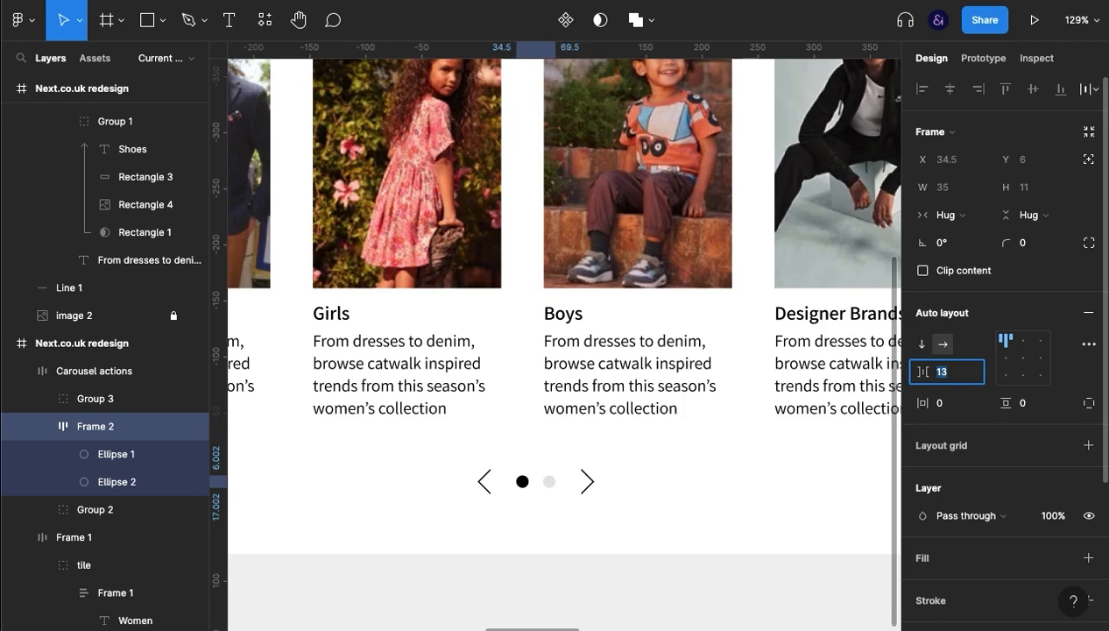
click(626, 530)
Group the row of six tiles with the Carousel actions in the first redesign frame
scroll(574, 513, down, 3)
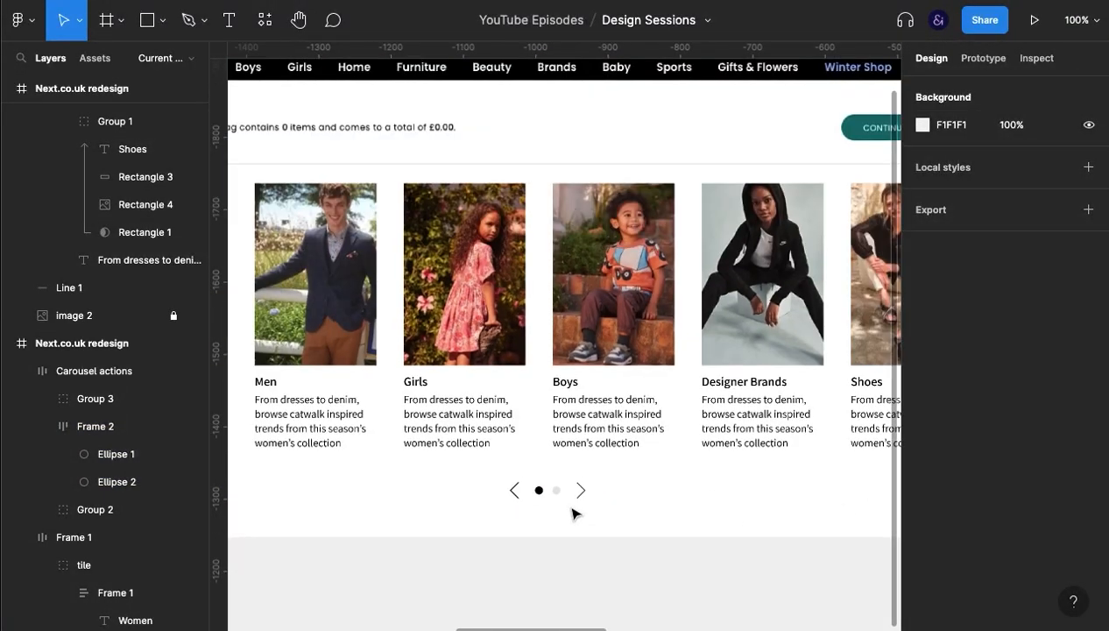
scroll(575, 513, down, 2)
drag(663, 505, 607, 509)
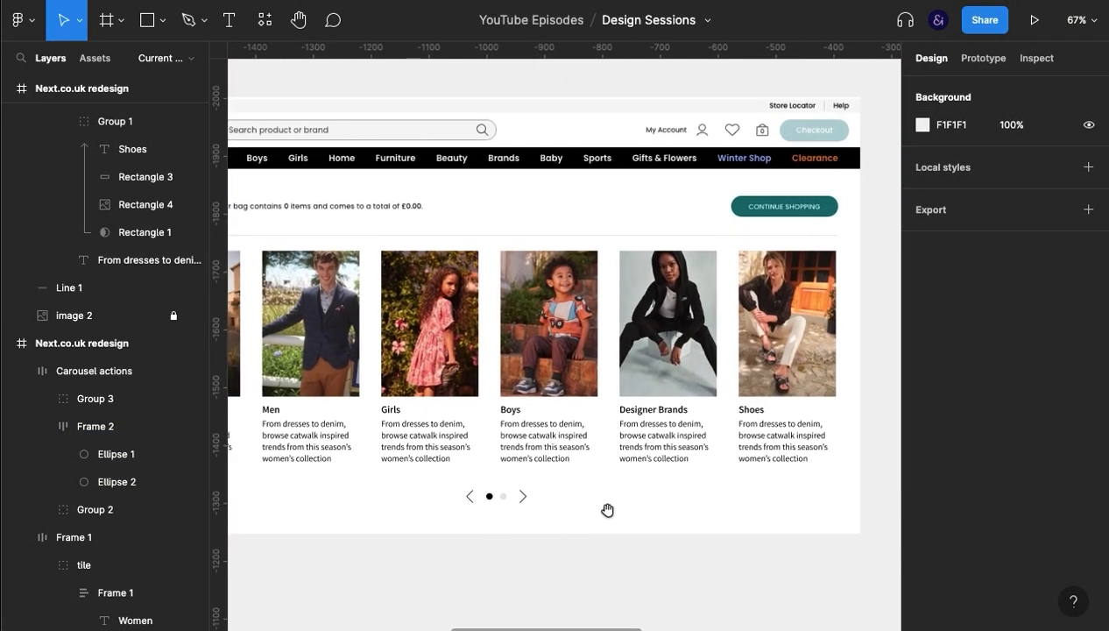
key(ctrl+backslash)
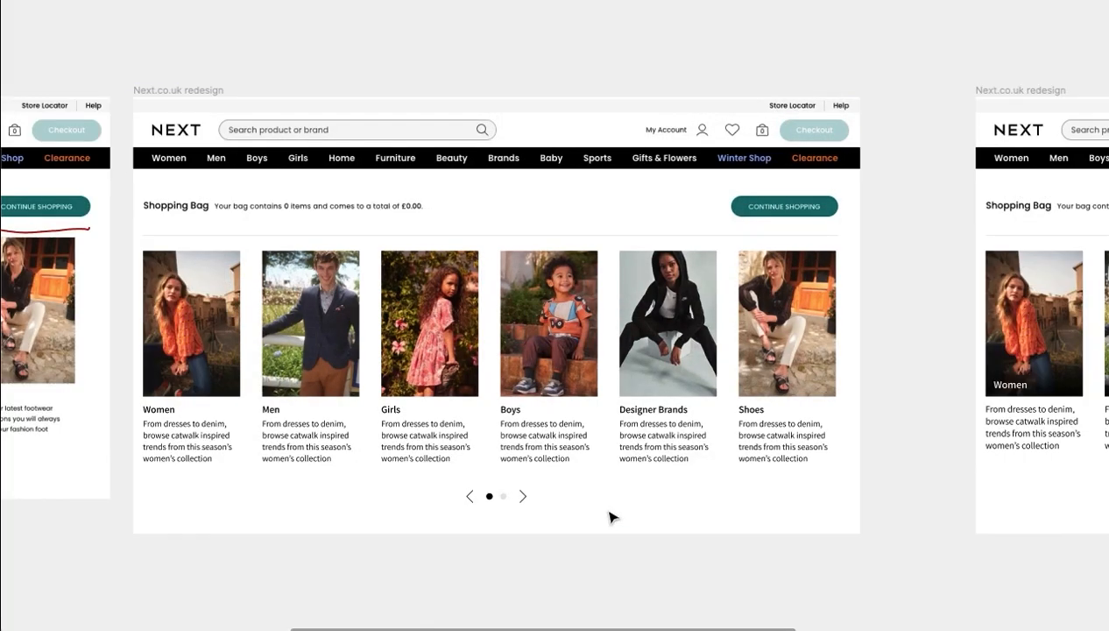
click(511, 498)
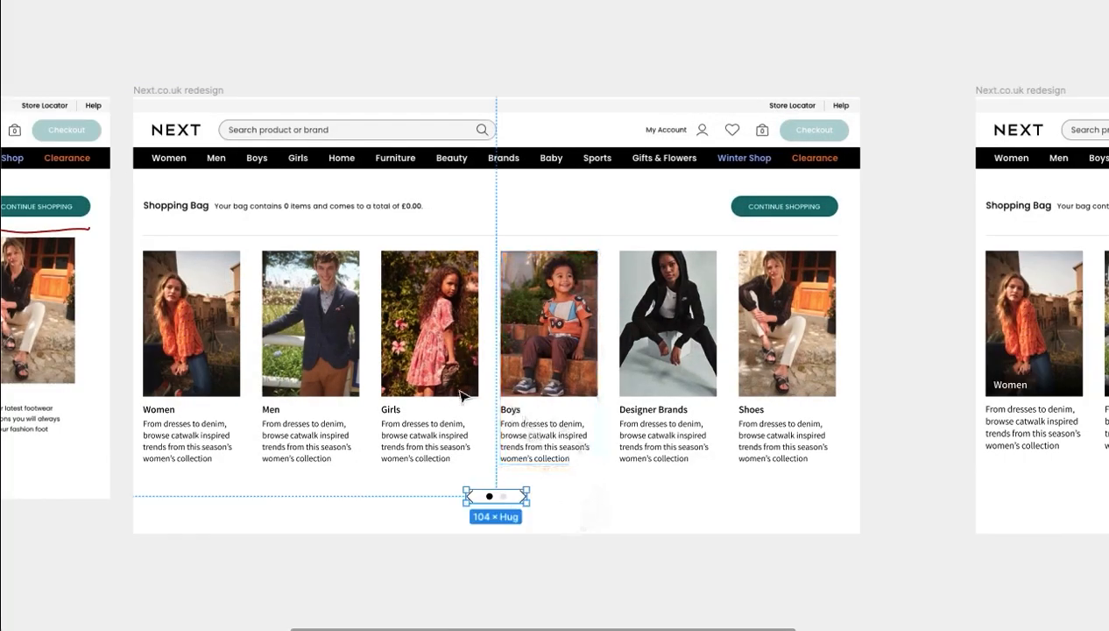
click(201, 368)
click(338, 355)
shift+click(464, 362)
shift+click(551, 359)
shift+click(675, 368)
shift+click(778, 379)
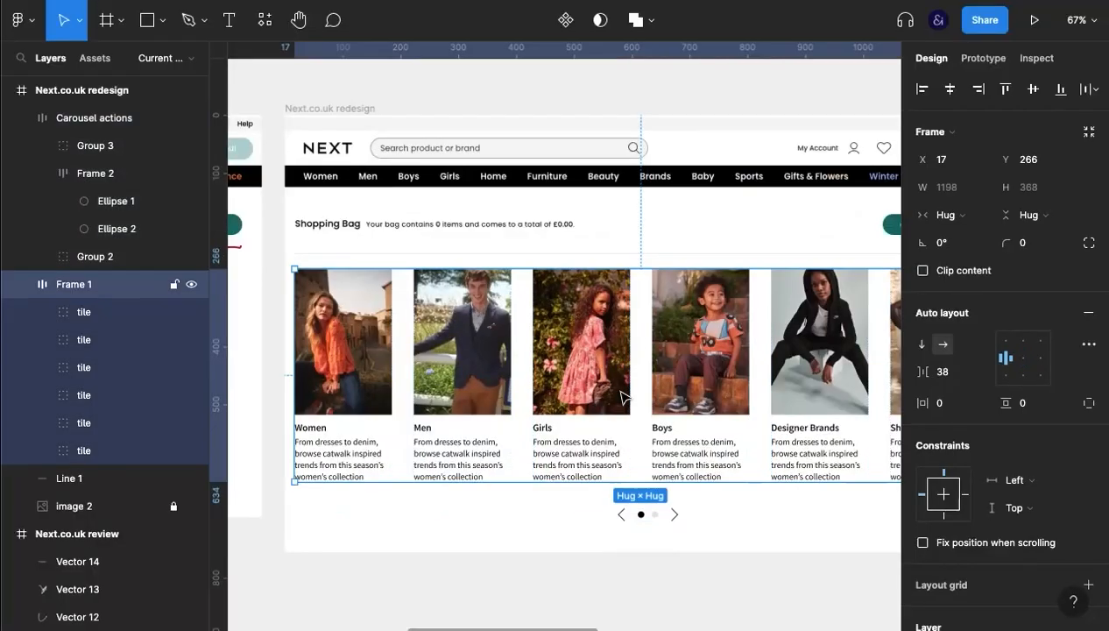
shift+click(665, 514)
key(ctrl+g)
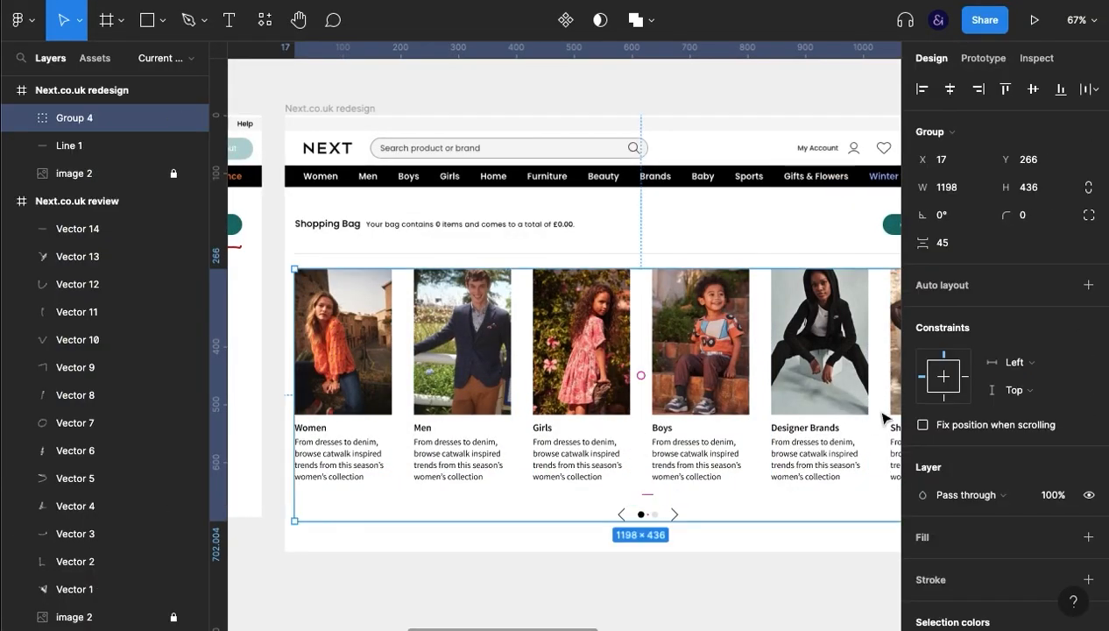
Set the vertical spacing between the tile row and the Carousel actions to 35 in the first redesign
click(942, 243)
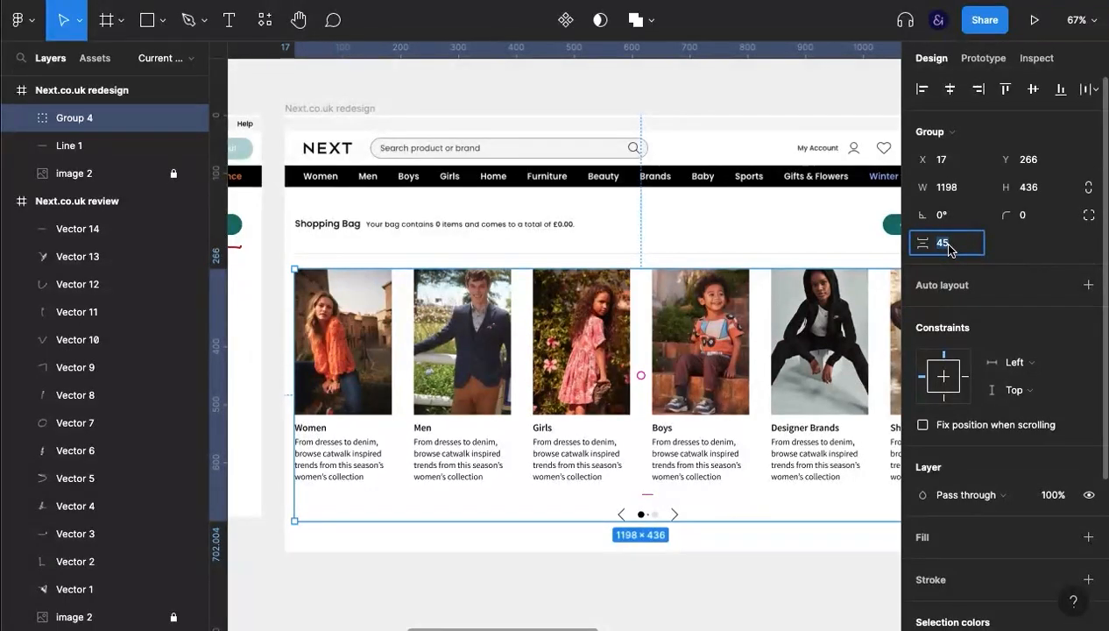
key(shift+Down)
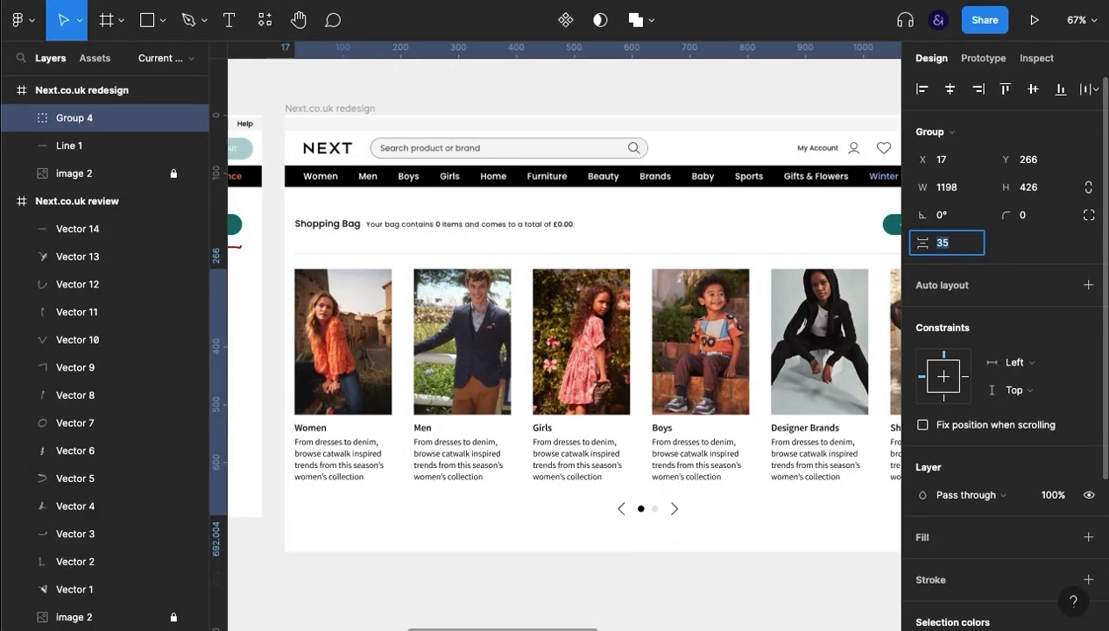
click(663, 569)
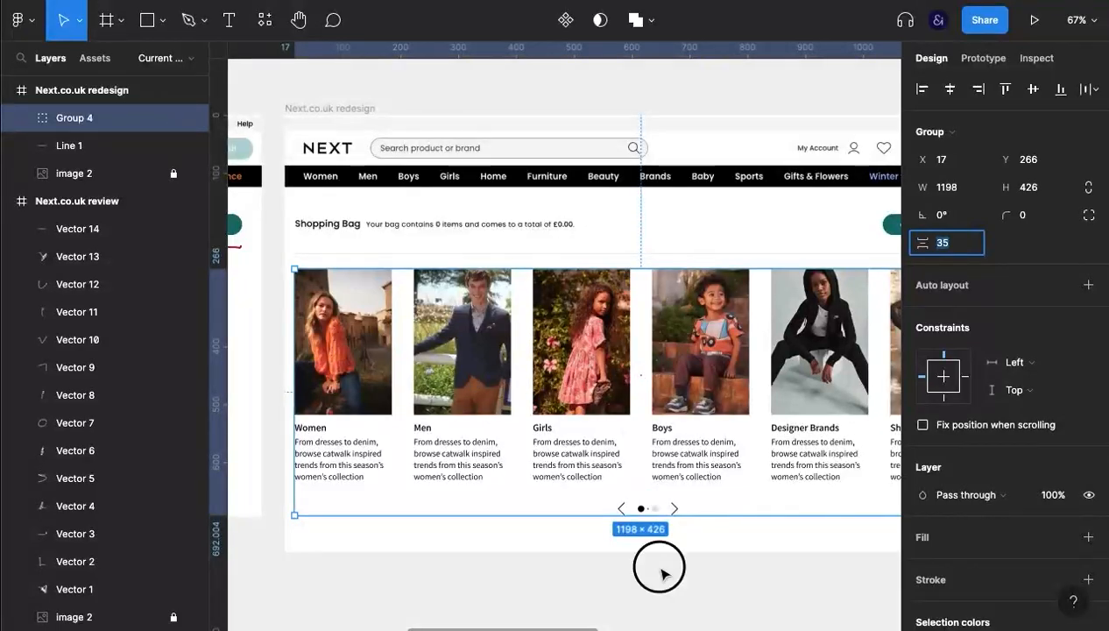
Compare the circled carousel controls in the annotated review frame with the rebuilt ones in the first redesign
scroll(659, 574, right, 3)
key(ctrl+backslash)
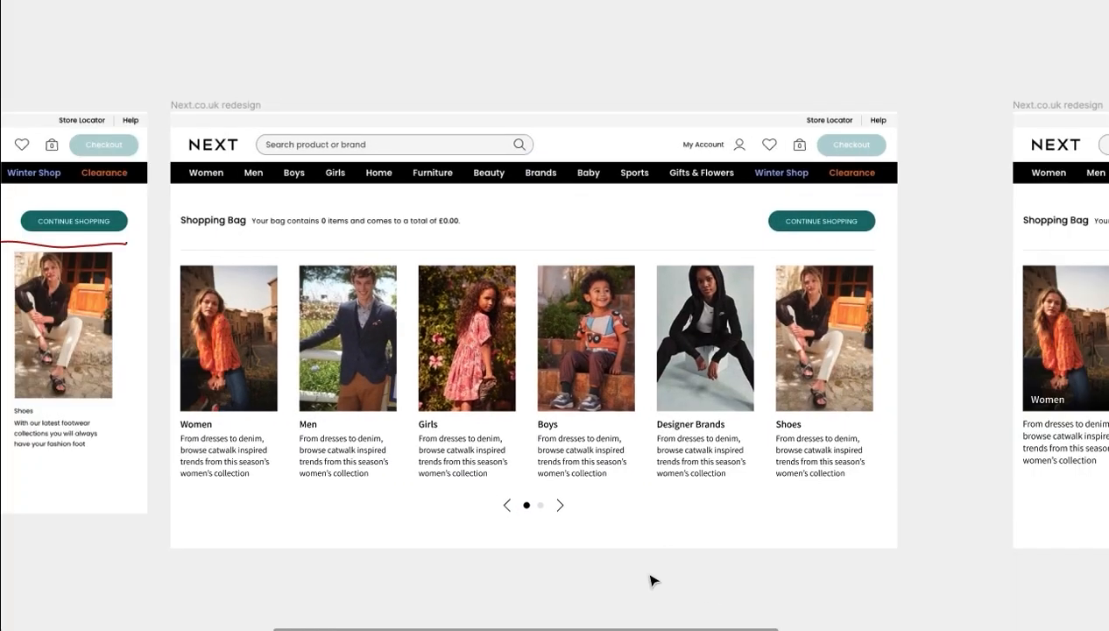
scroll(633, 565, left, 10)
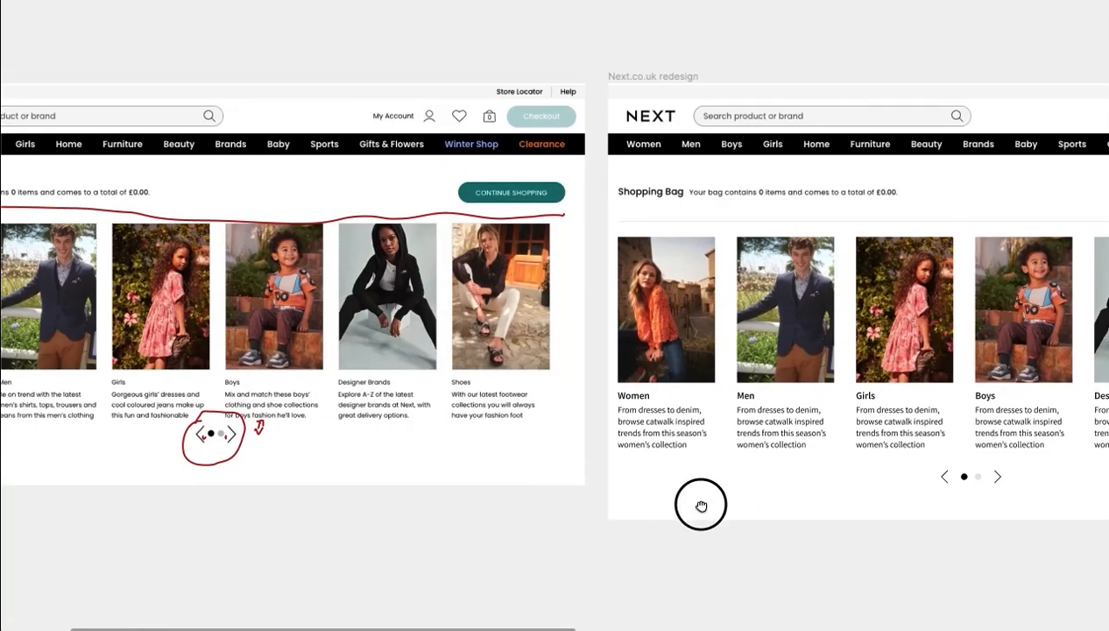
mouse_move(701, 505)
mouse_down()
mouse_move(780, 508)
mouse_move(746, 510)
mouse_up()
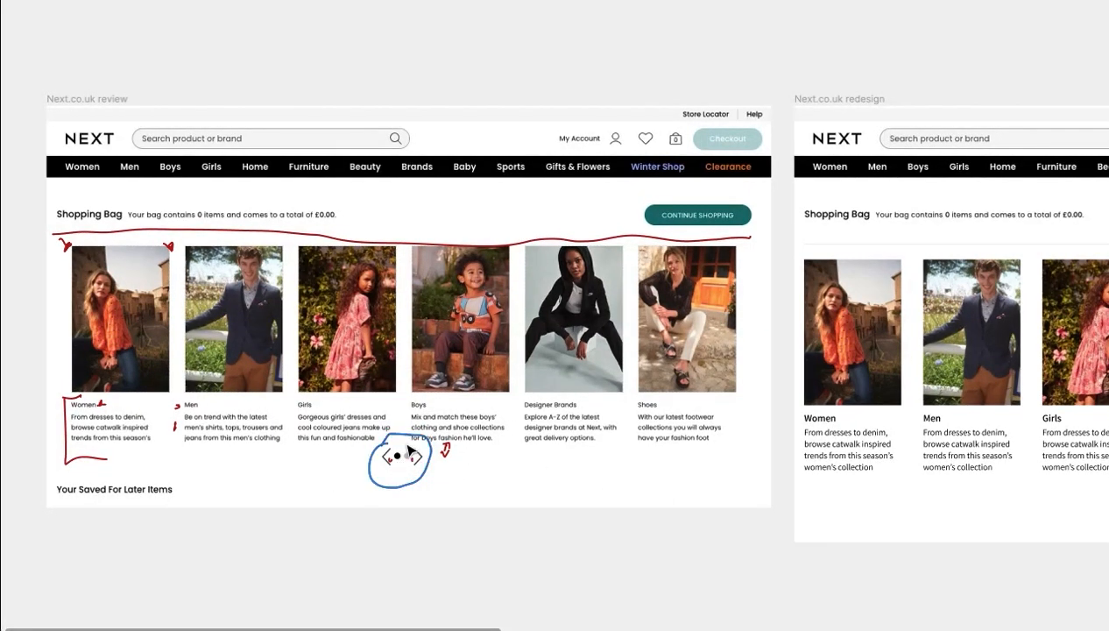
scroll(594, 507, right, 15)
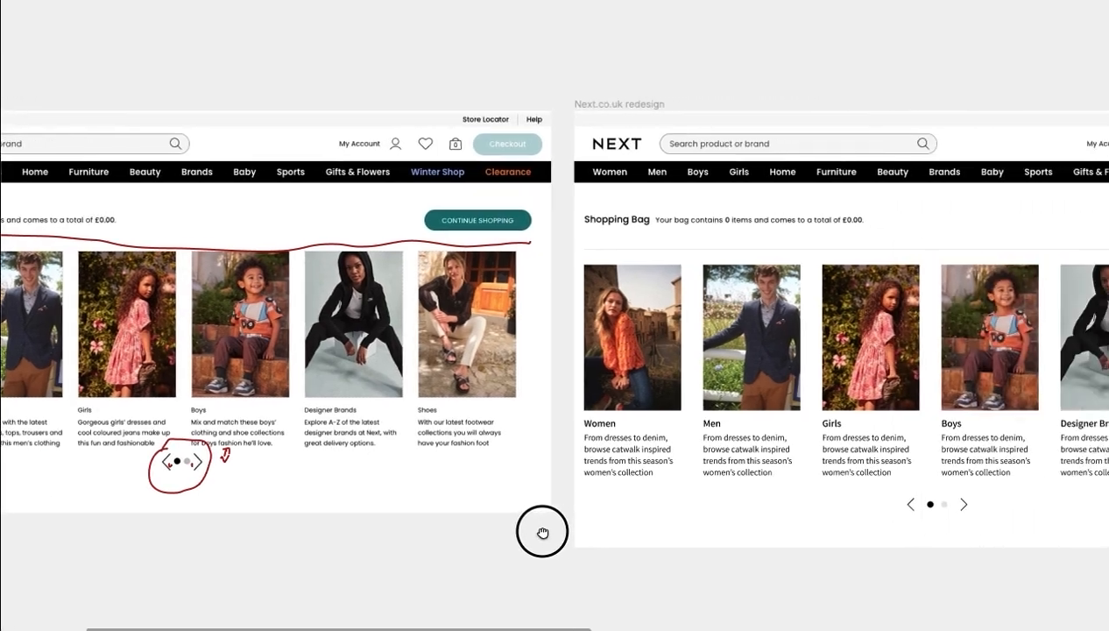
scroll(544, 556, right, 1)
scroll(545, 556, up, 1)
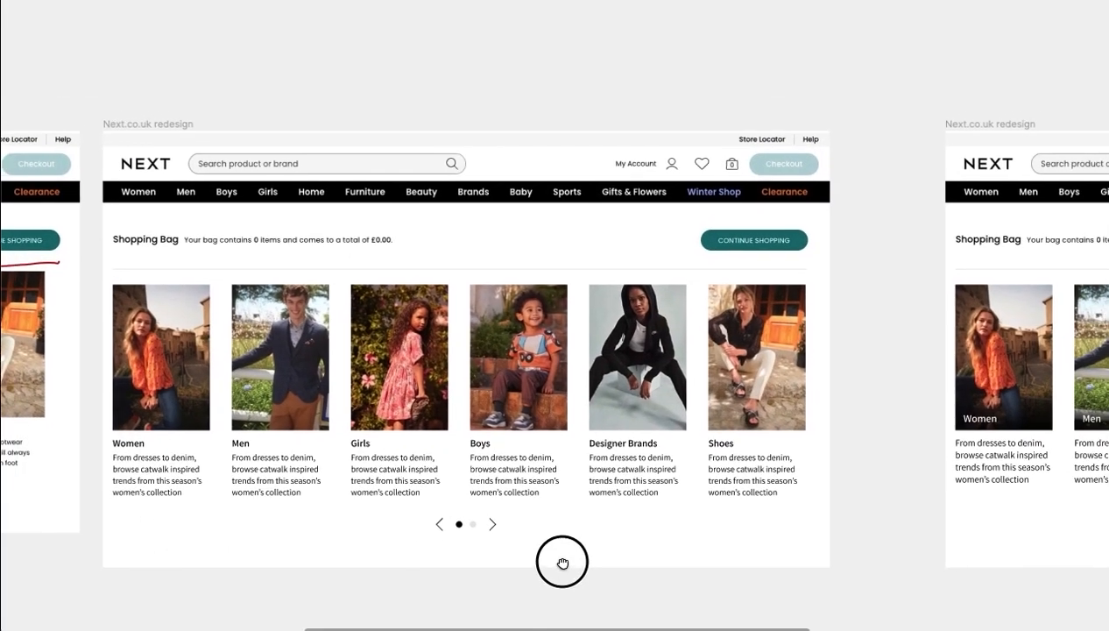
Copy the Carousel actions from the first redesign and narrow the alternative redesign frame to a width of 1257
click(446, 525)
double_click(451, 526)
scroll(379, 417, right, 17)
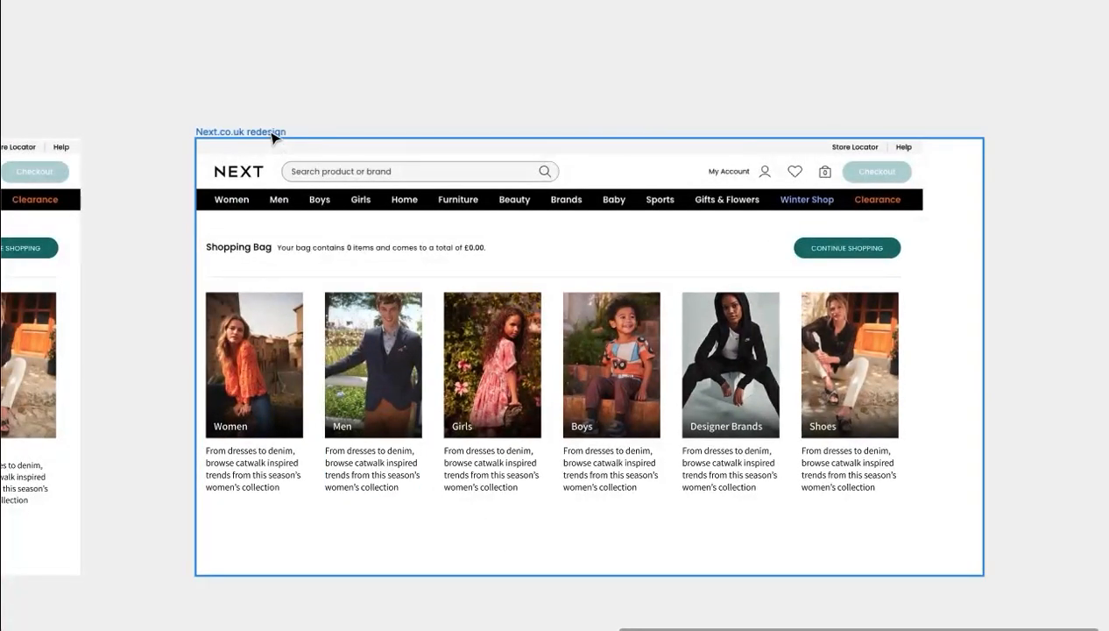
click(271, 133)
drag(984, 296, 921, 300)
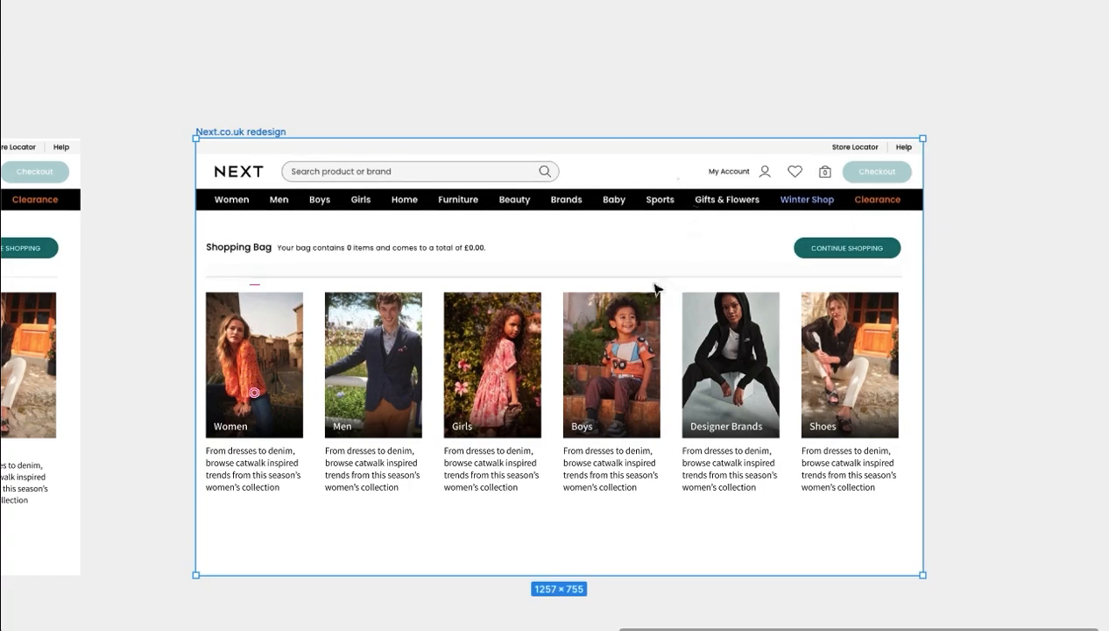
Paste the Carousel actions into the alternative redesign frame and move them straight down below the tile descriptions
key(ctrl+v)
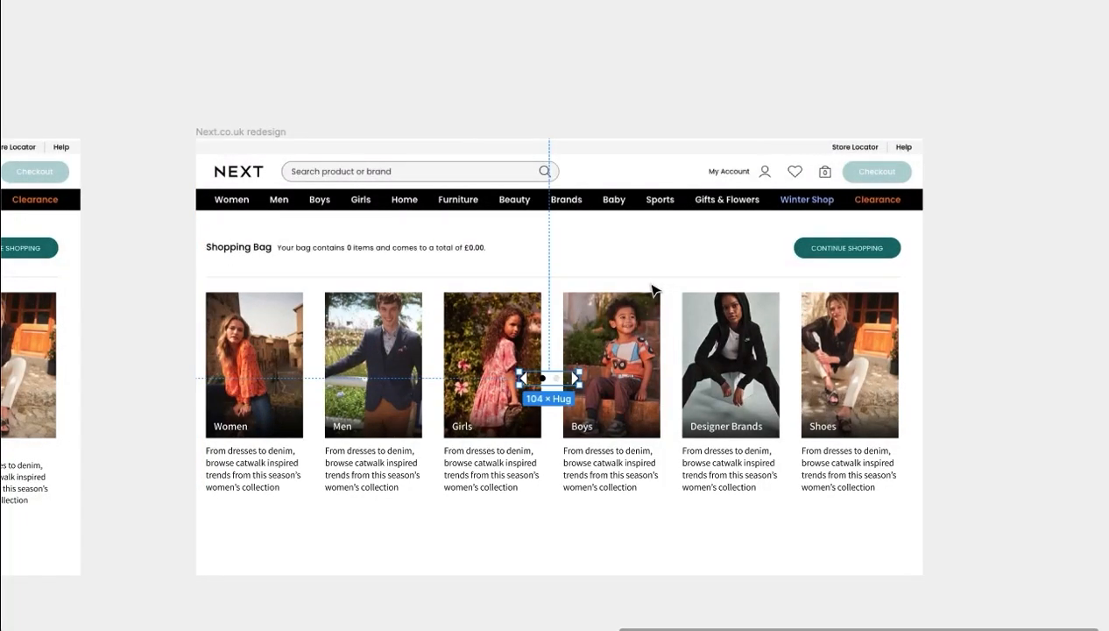
key(shift+Down)
key(shift+Down)
key(shift+Down)
key(shift+Down)
key(shift+Down)
key(shift+Down)
key(shift+Down)
key(shift+Down)
key(shift+Down)
key(shift+Down)
key(shift+Down)
key(shift+Down)
key(shift+Down)
key(shift+Down)
key(shift+Down)
key(shift+Down)
key(shift+Down)
key(shift+Down)
key(shift+Down)
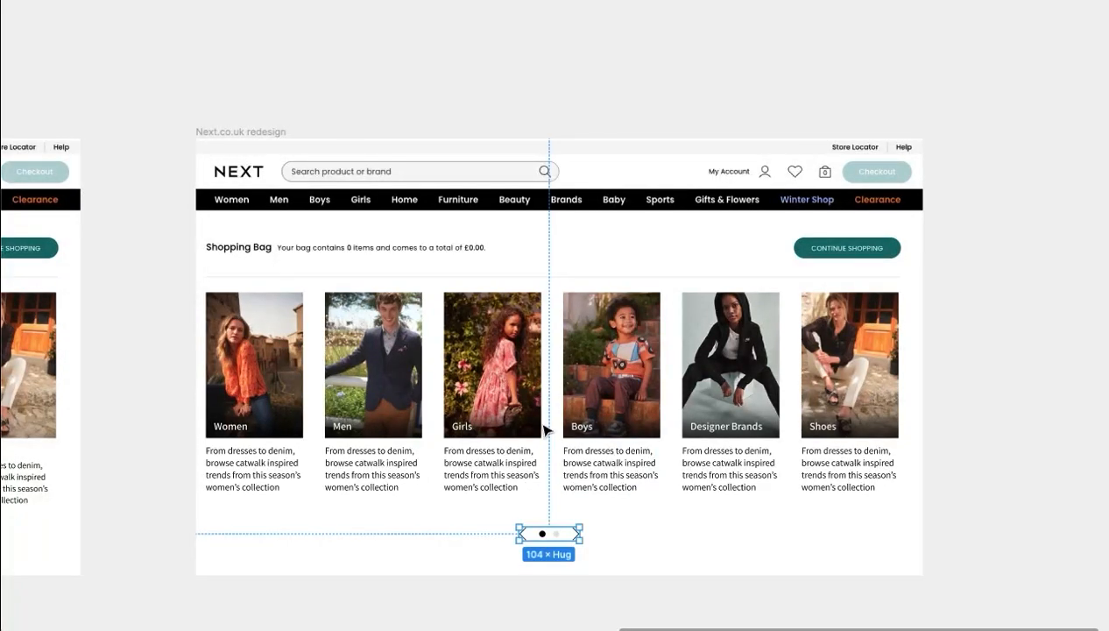
key(Escape)
Set the width of the alternative redesign's tile row frame to Hug contents
click(298, 399)
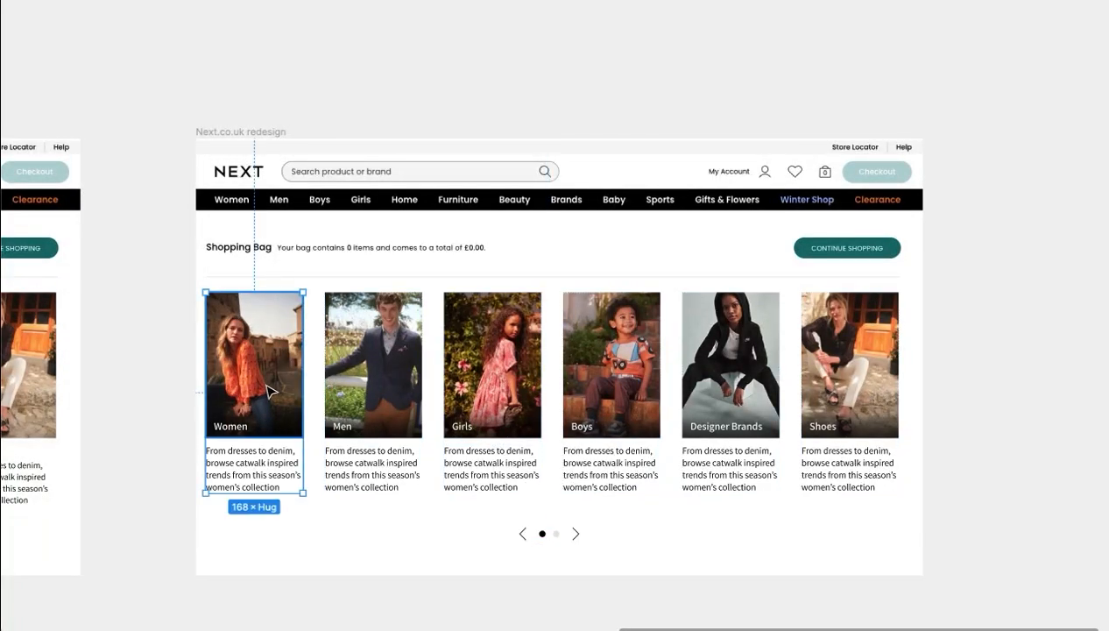
key(ctrl+backslash)
click(942, 215)
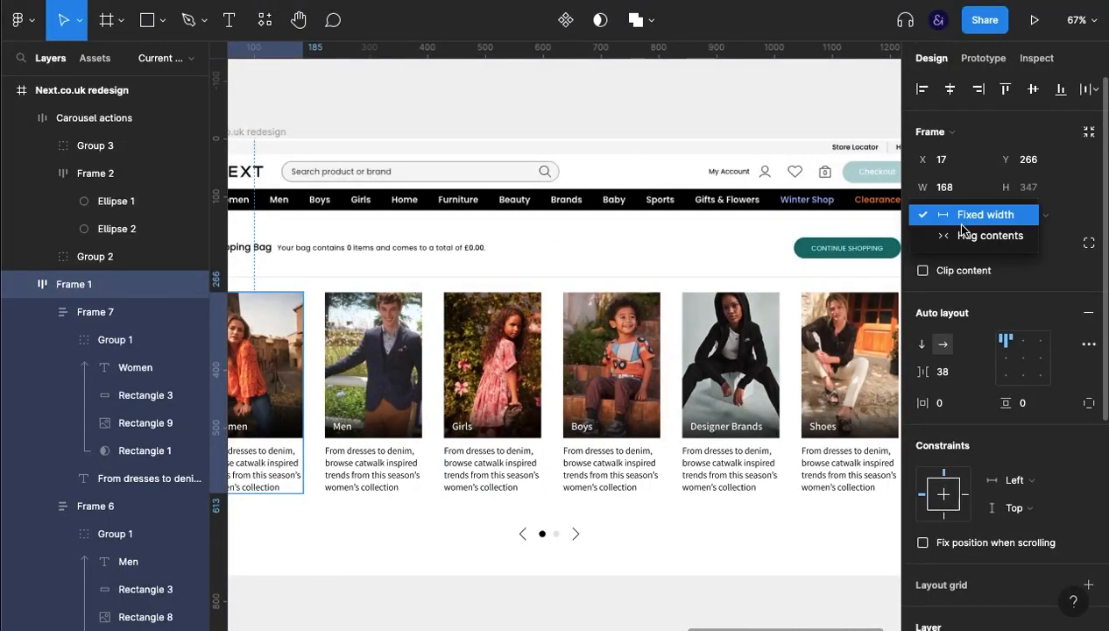
click(963, 234)
key(Escape)
click(624, 450)
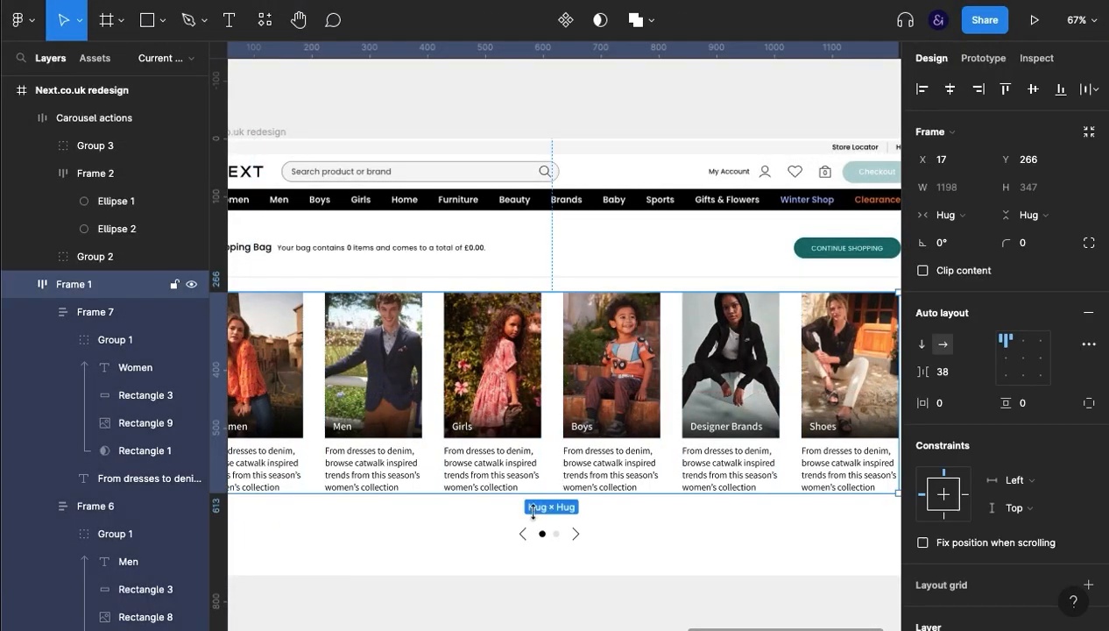
Group the alternative redesign's tile row with its Carousel actions and set the vertical spacing between them to 35
shift+click(543, 533)
key(ctrl+g)
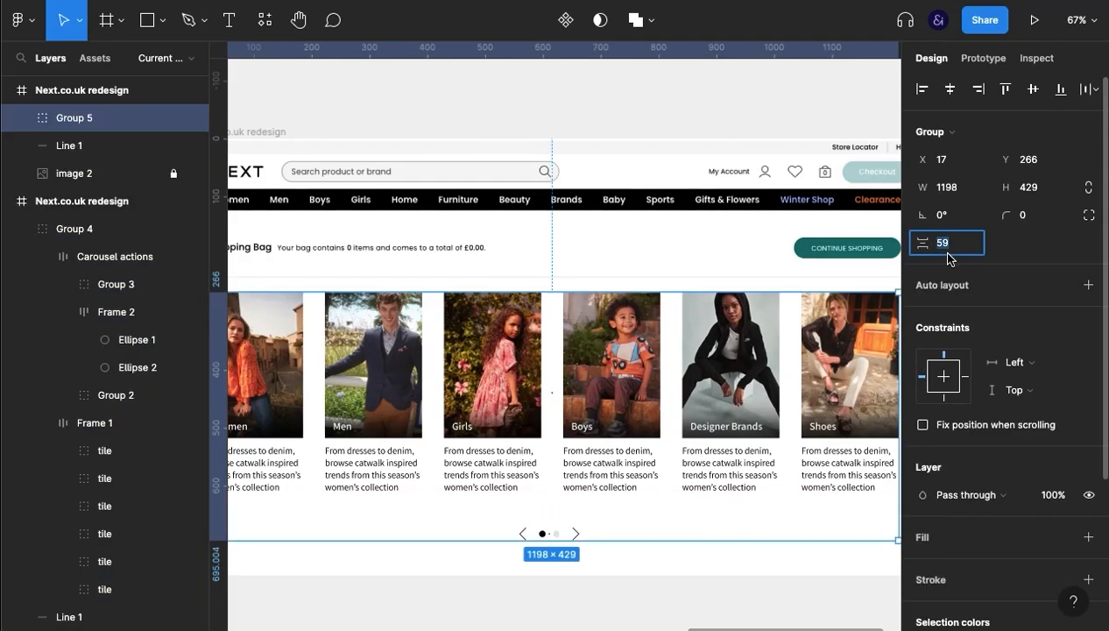
text(35)
key(Return)
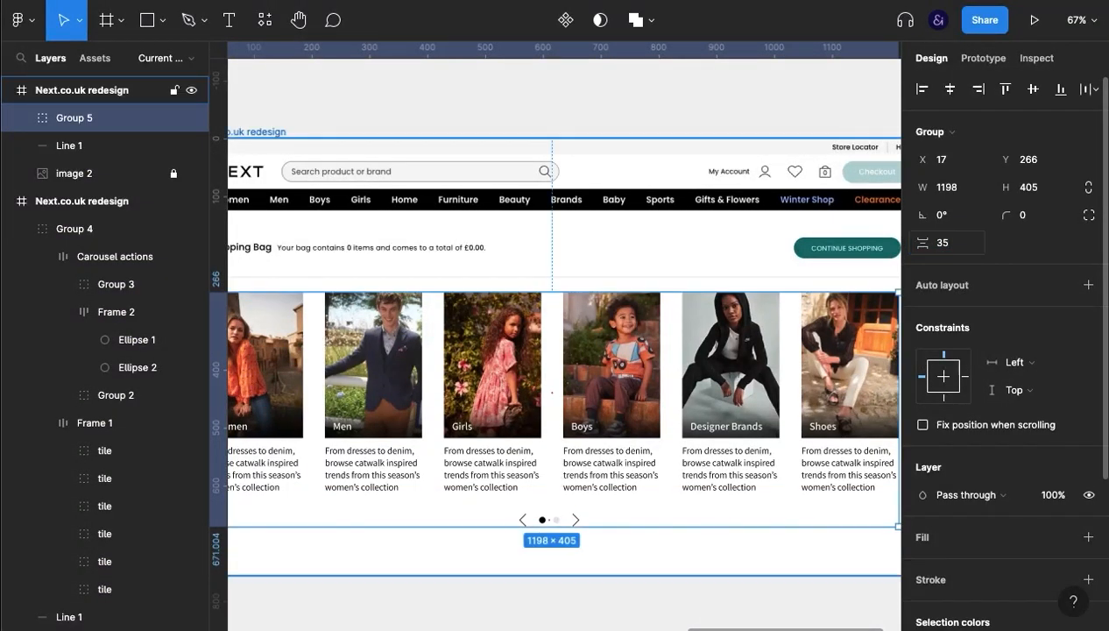
Move the alternative redesign frame closer to the first redesign frame, leaving only a small gap between them
key(ctrl+backslash)
click(145, 298)
drag(141, 277, 285, 264)
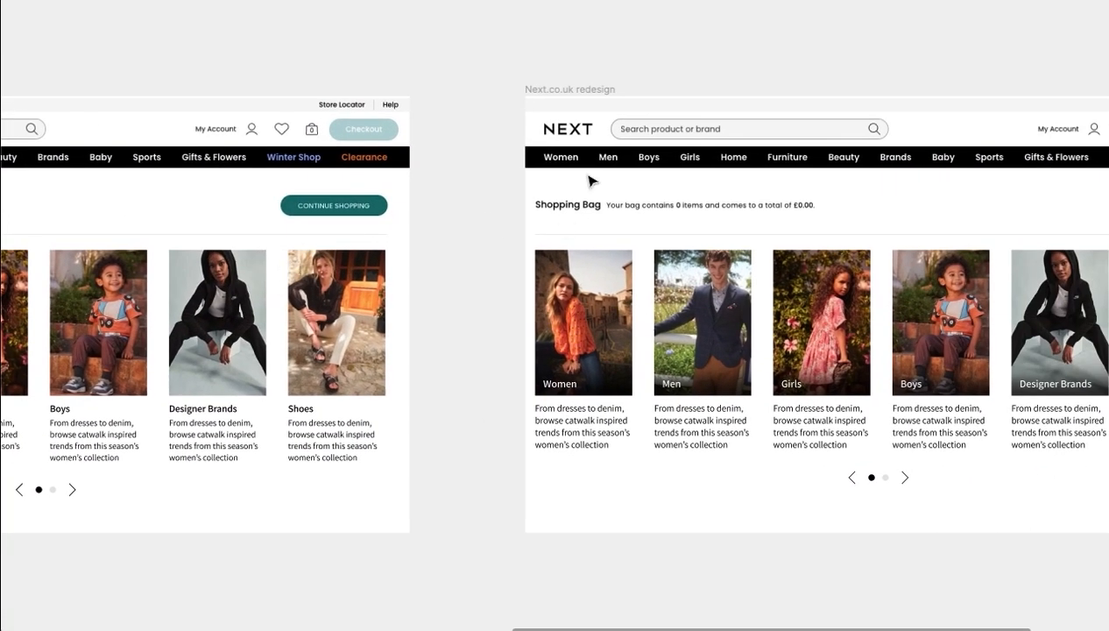
drag(566, 90, 473, 77)
drag(700, 185, 511, 187)
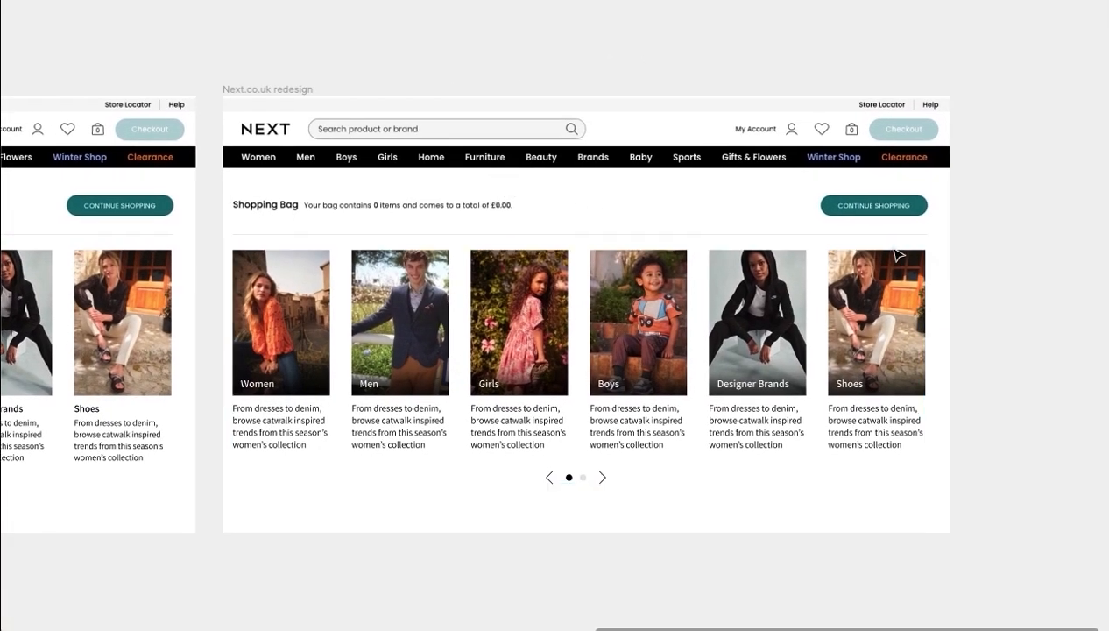
drag(602, 356, 822, 405)
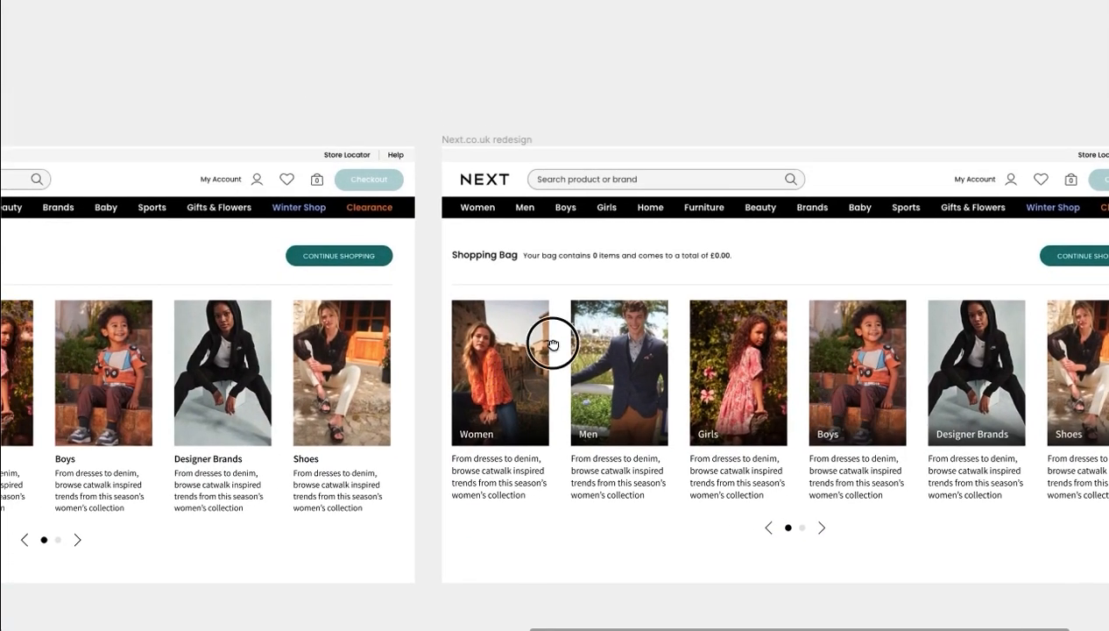
Duplicate the annotated Next.co.uk review frame and place the copy directly below the original
scroll(553, 345, left, 15)
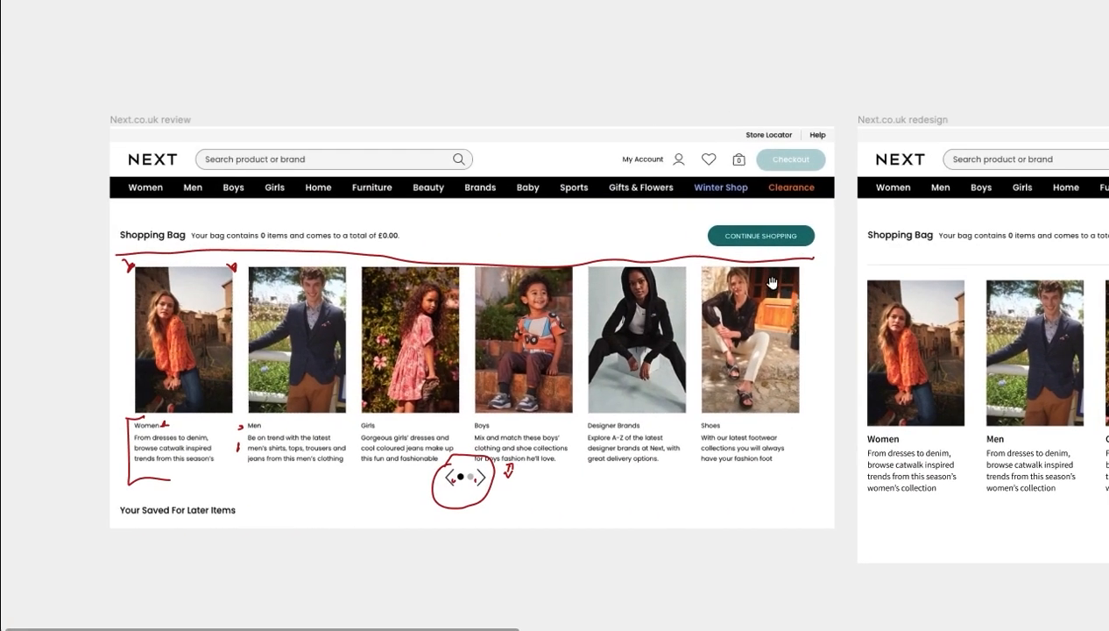
scroll(771, 281, left, 3)
click(189, 80)
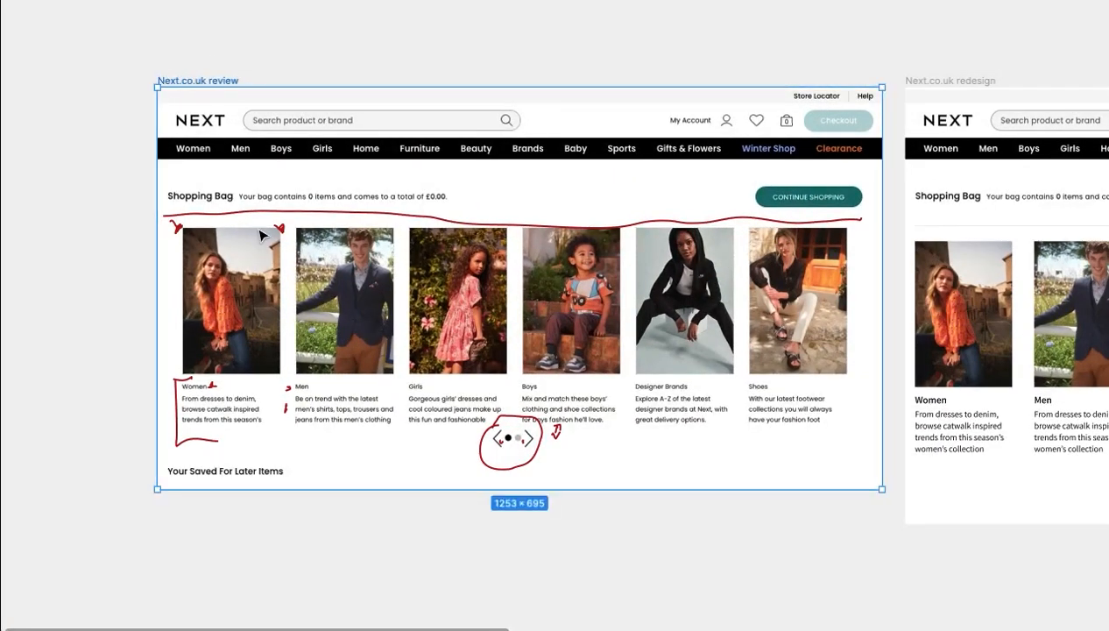
scroll(176, 46, down, 1)
drag(188, 129, 167, 525)
scroll(350, 561, down, 10)
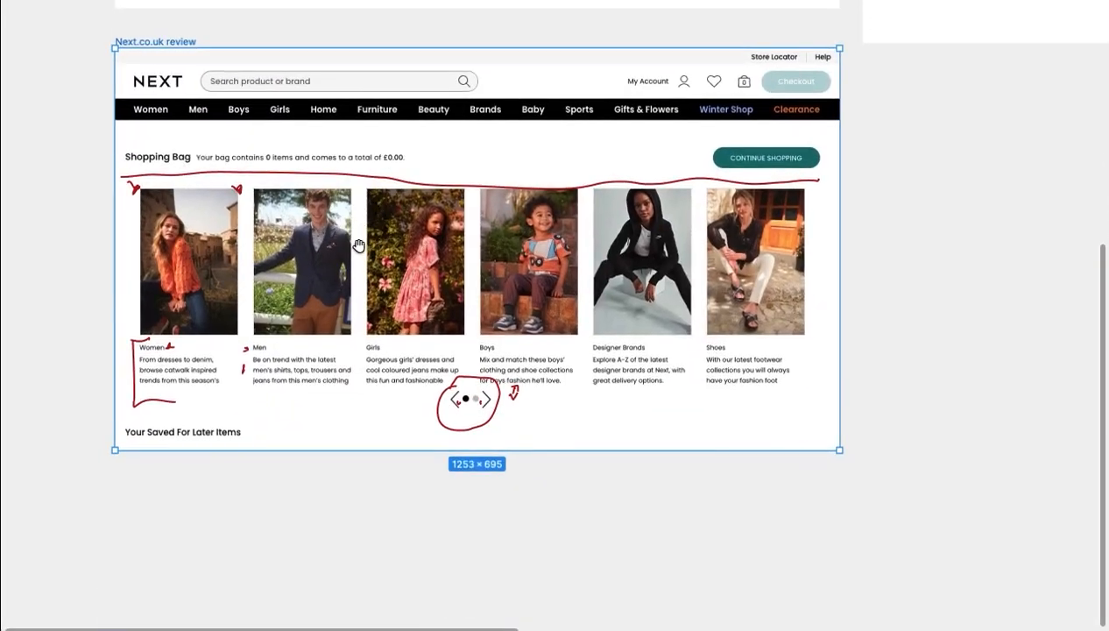
Delete all the red hand-drawn annotations from the duplicated review frame
click(348, 181)
mouse_move(92, 151)
mouse_down()
mouse_move(419, 342)
mouse_move(873, 497)
mouse_up()
key(Delete)
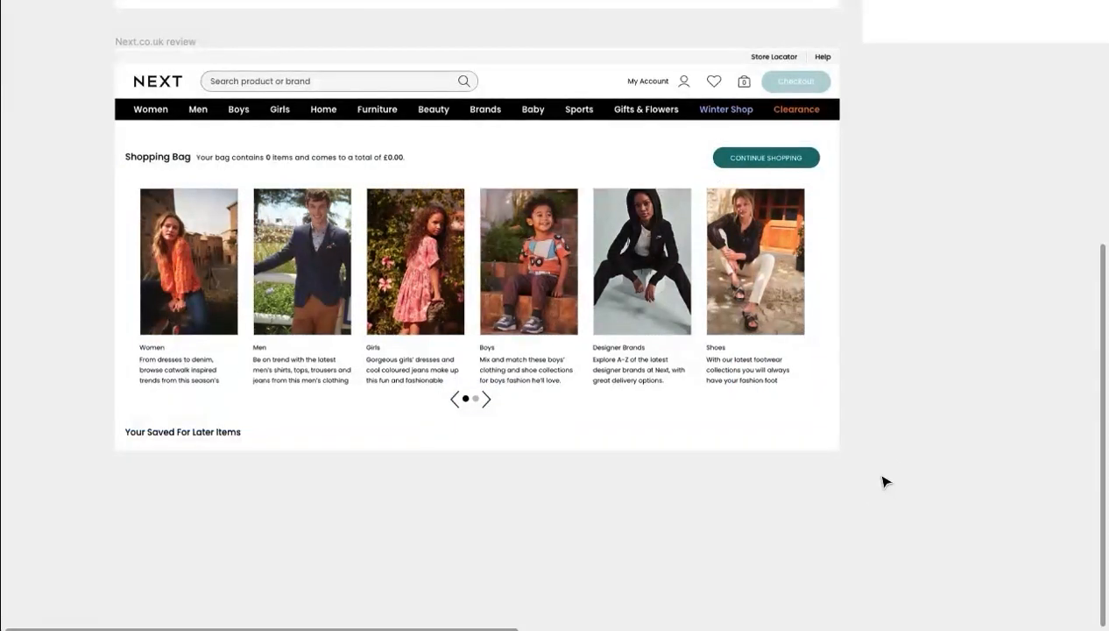
drag(825, 466, 783, 556)
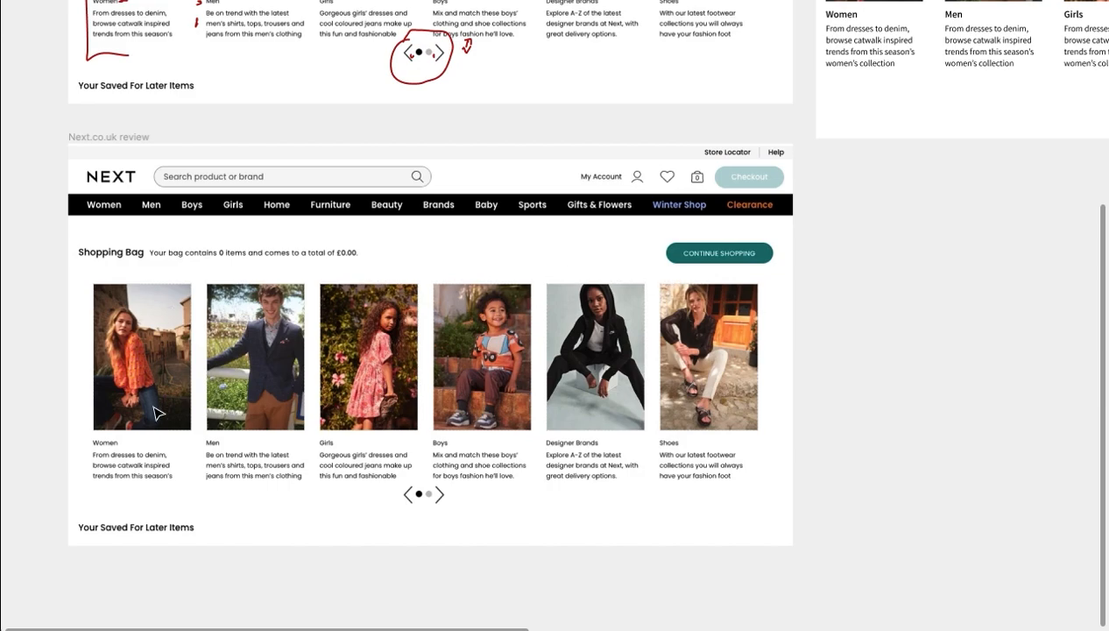
Examine the clean copy of the original shopping bag page, including its category tiles, descriptions and carousel controls
scroll(154, 412, up, 1)
scroll(132, 410, up, 2)
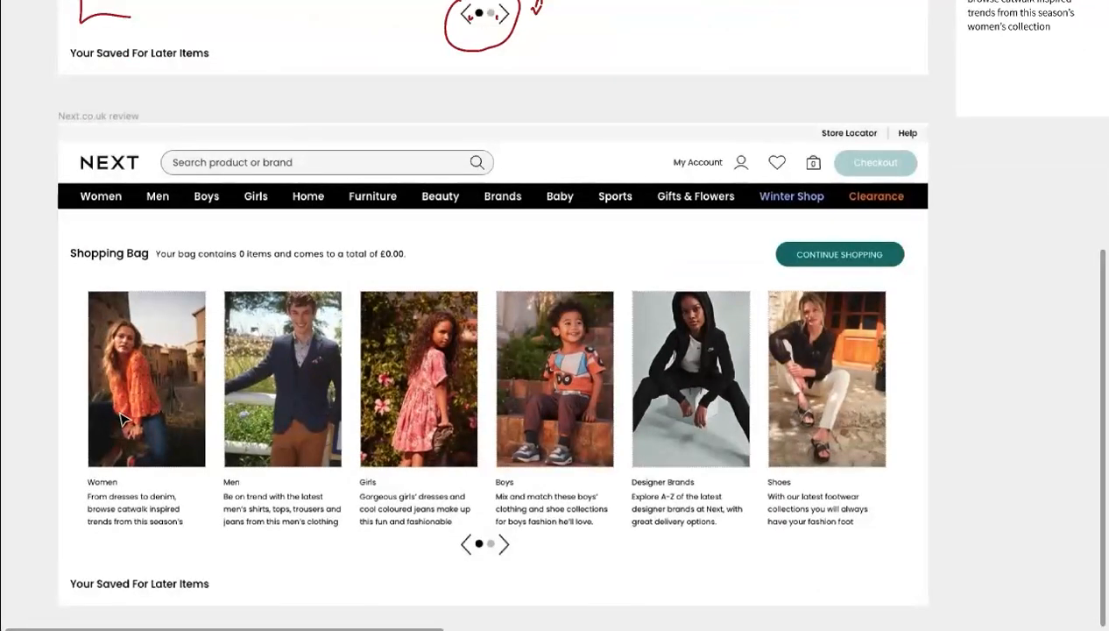
scroll(122, 419, up, 2)
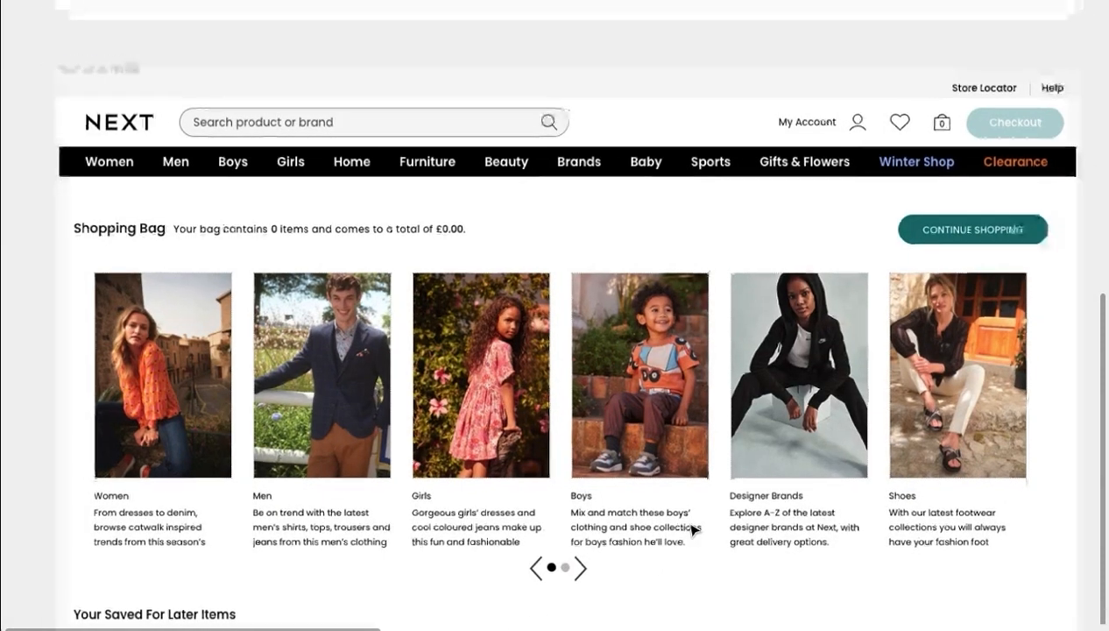
Inspect the first redesign's category tiles, checking the Women heading and description text and the carousel controls below
scroll(936, 433, right, 10)
scroll(899, 366, up, 4)
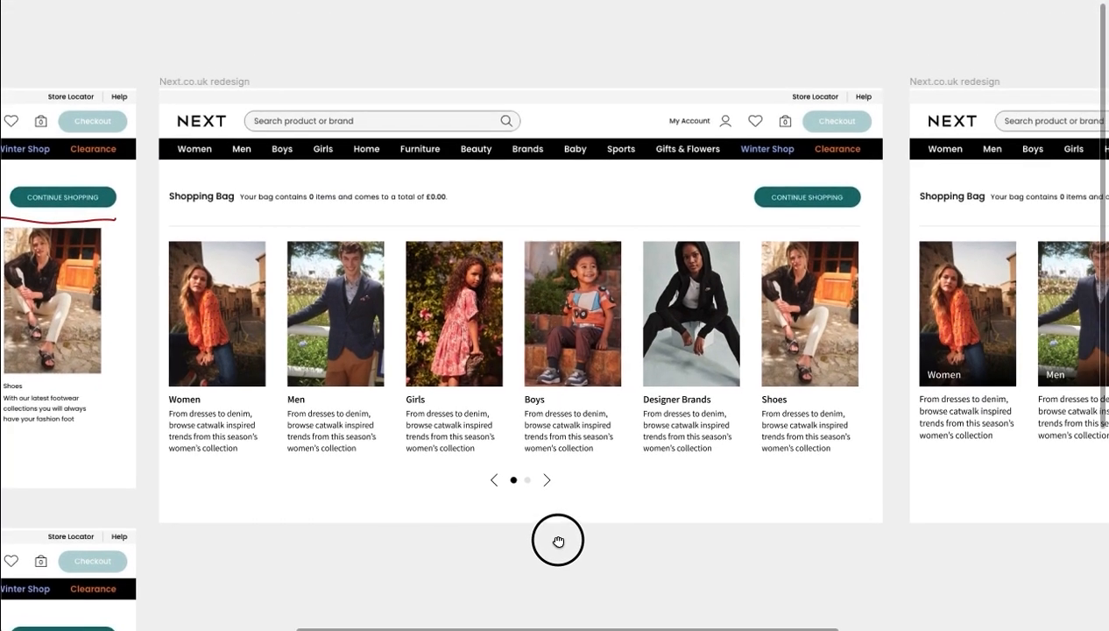
drag(558, 541, 525, 524)
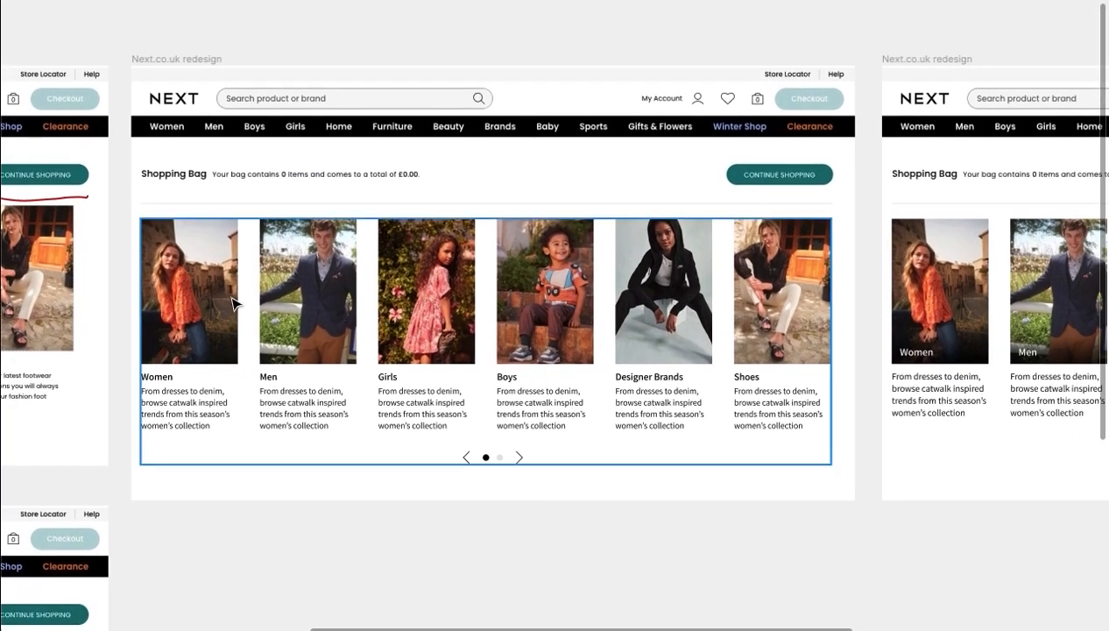
scroll(164, 394, up, 3)
scroll(164, 394, up, 2)
click(163, 366)
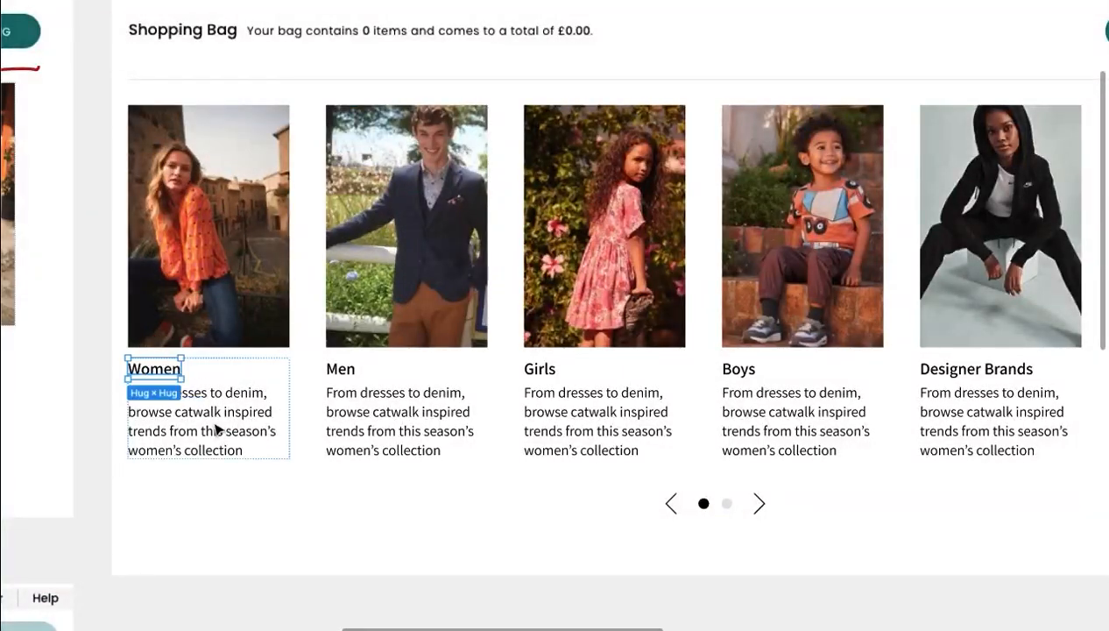
click(204, 434)
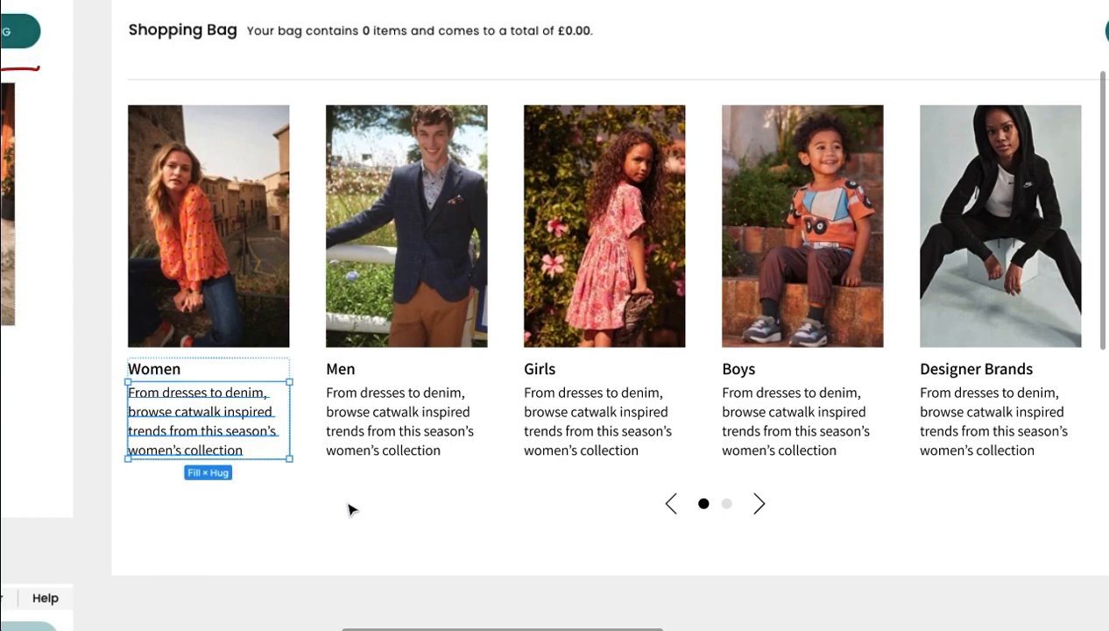
click(532, 556)
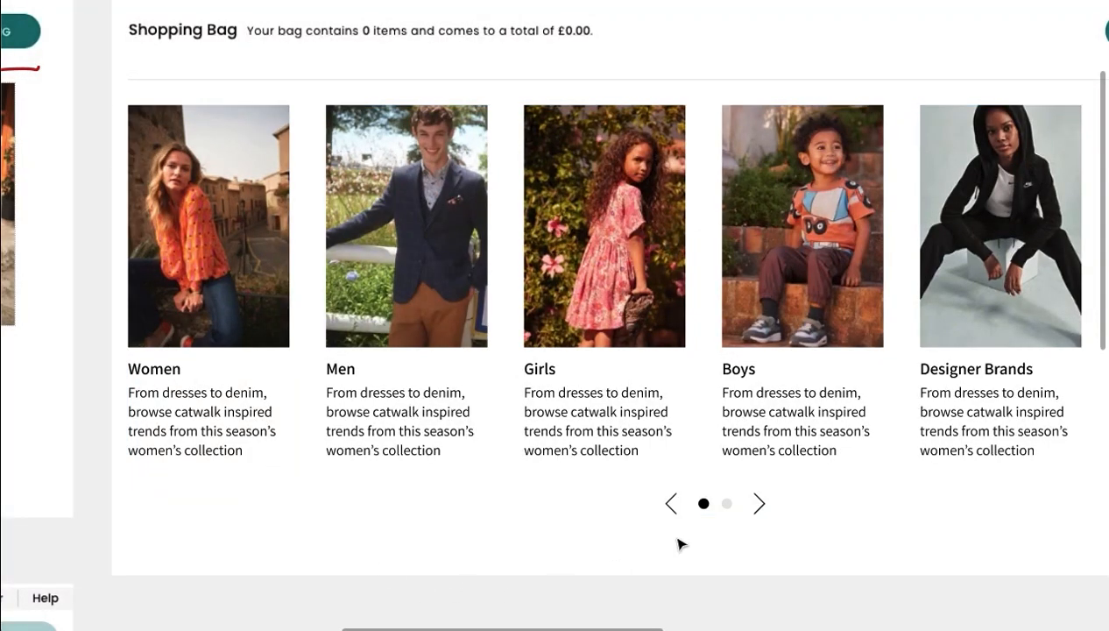
scroll(680, 544, down, 2)
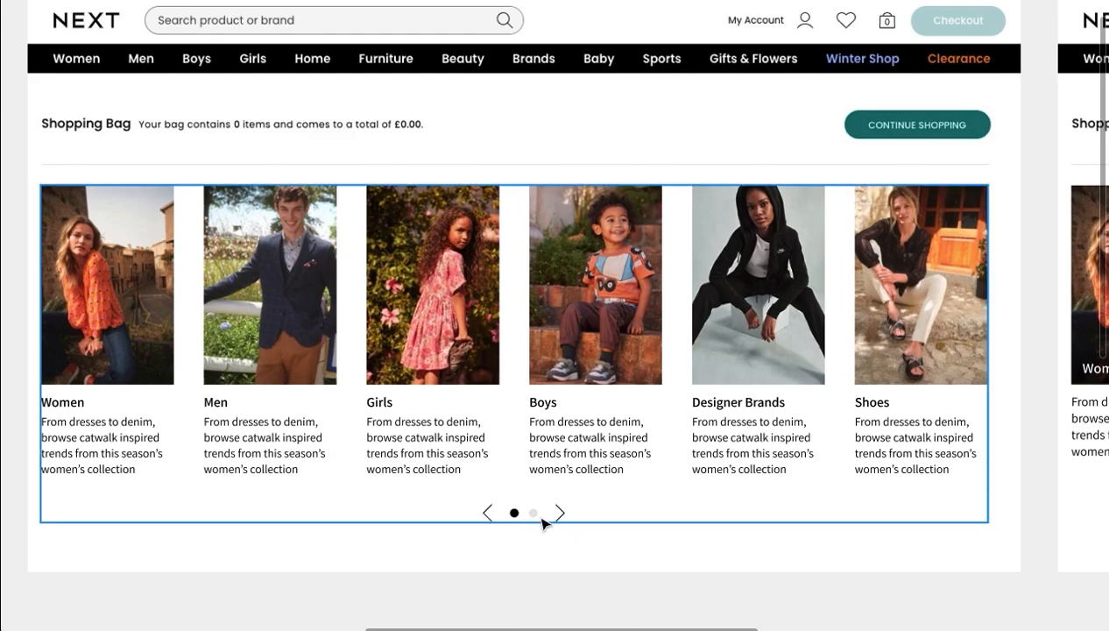
Review the alternative redesign with category names overlaid on the images and the divider line above the tiles
click(882, 559)
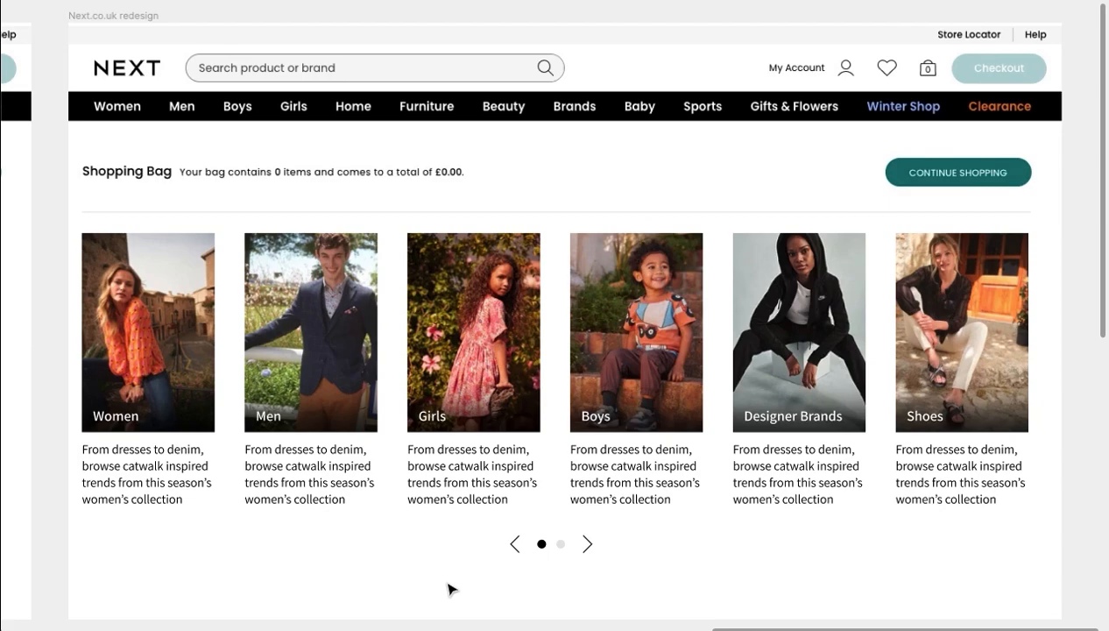
click(550, 250)
click(522, 220)
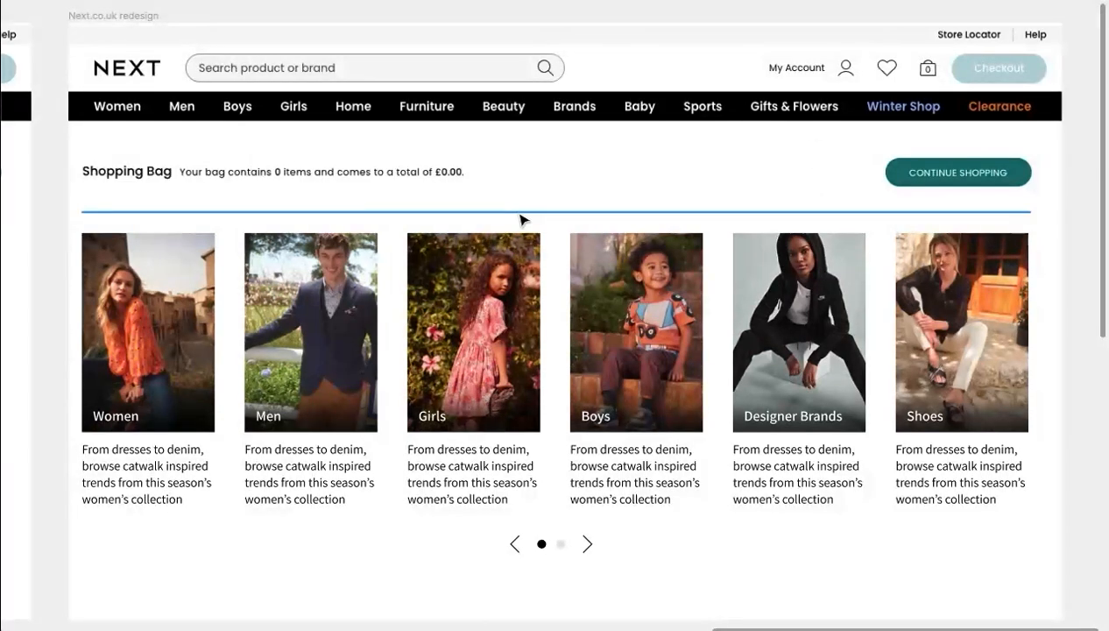